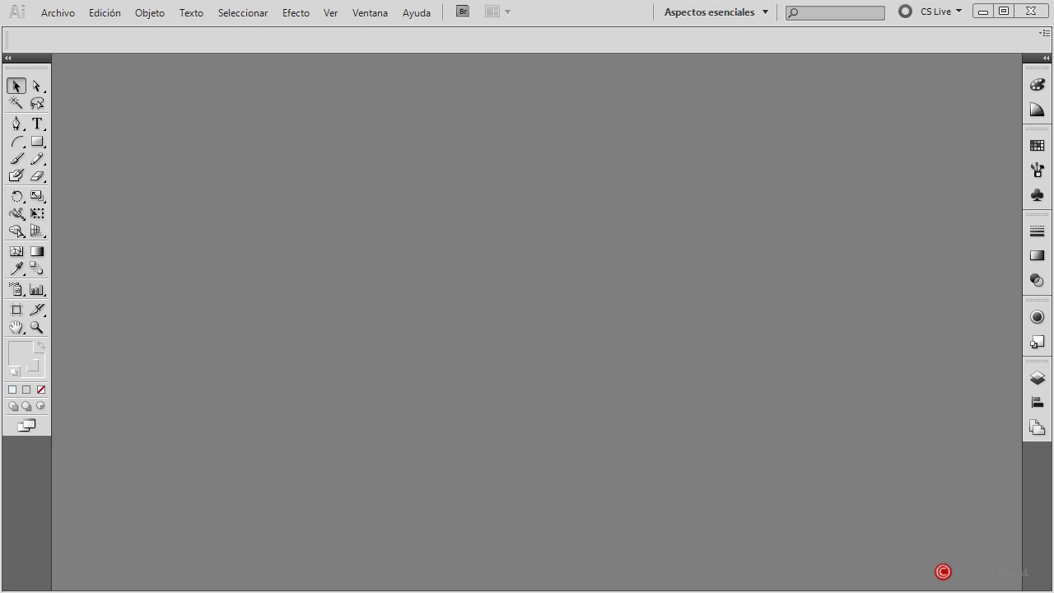
# Create a new blank 1024 × 768 px RGB document, 'Sin título-3'.
pyautogui.click(67, 14)
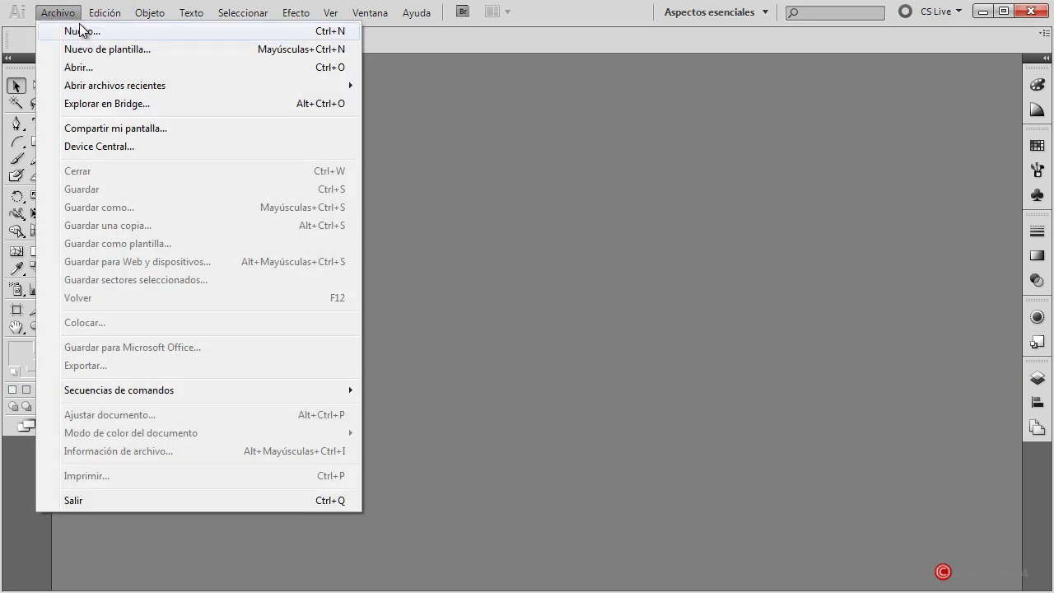
pyautogui.click(85, 33)
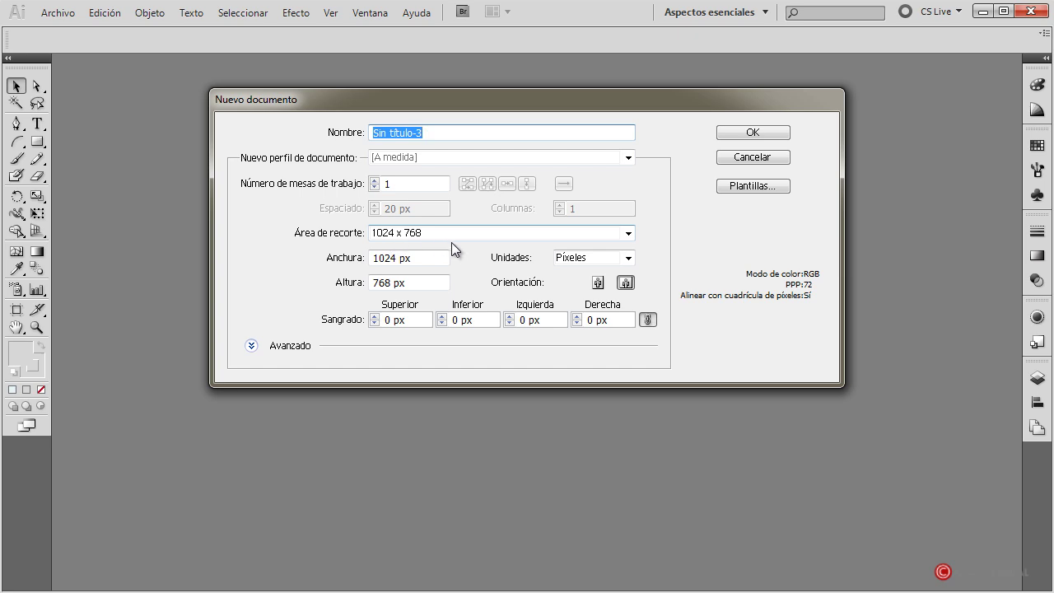
pyautogui.click(762, 140)
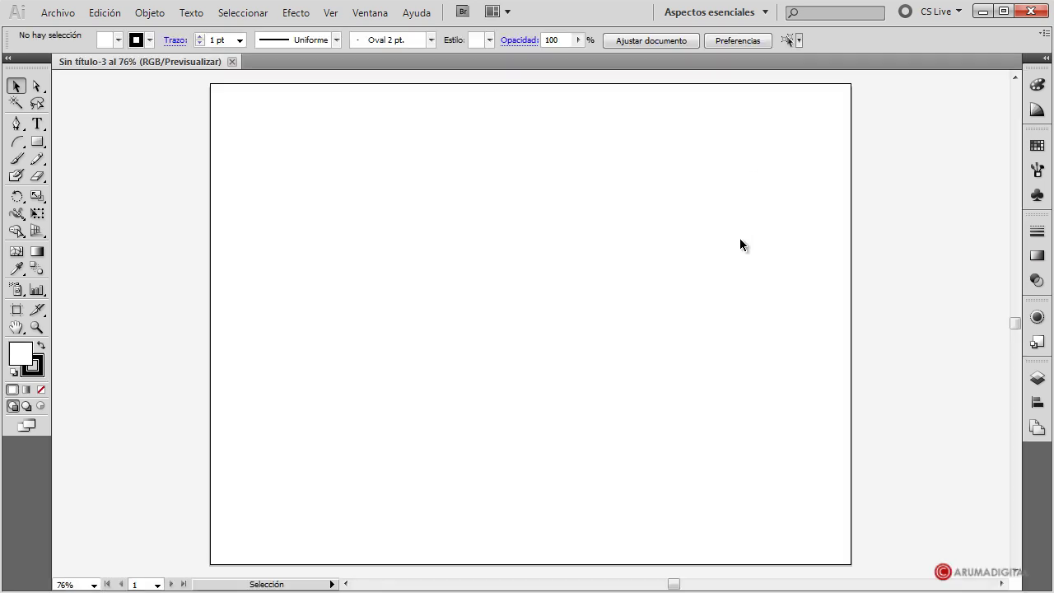
# Draw a rectangle covering the entire 1024 × 768 artboard.
pyautogui.click(1036, 378)
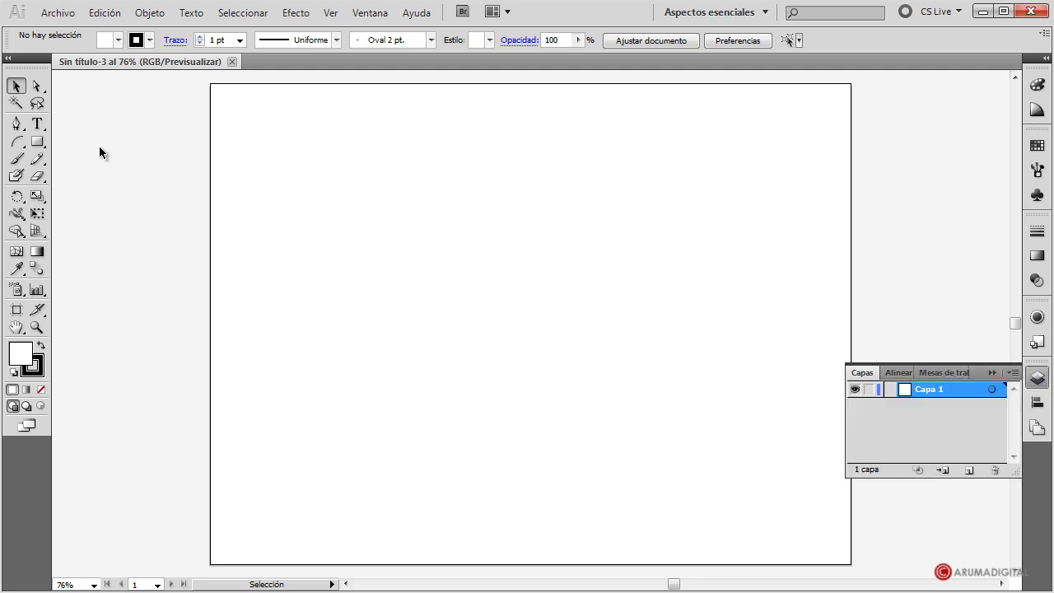
pyautogui.click(37, 142)
pyautogui.moveTo(37, 143); pyautogui.dragTo(109, 149)
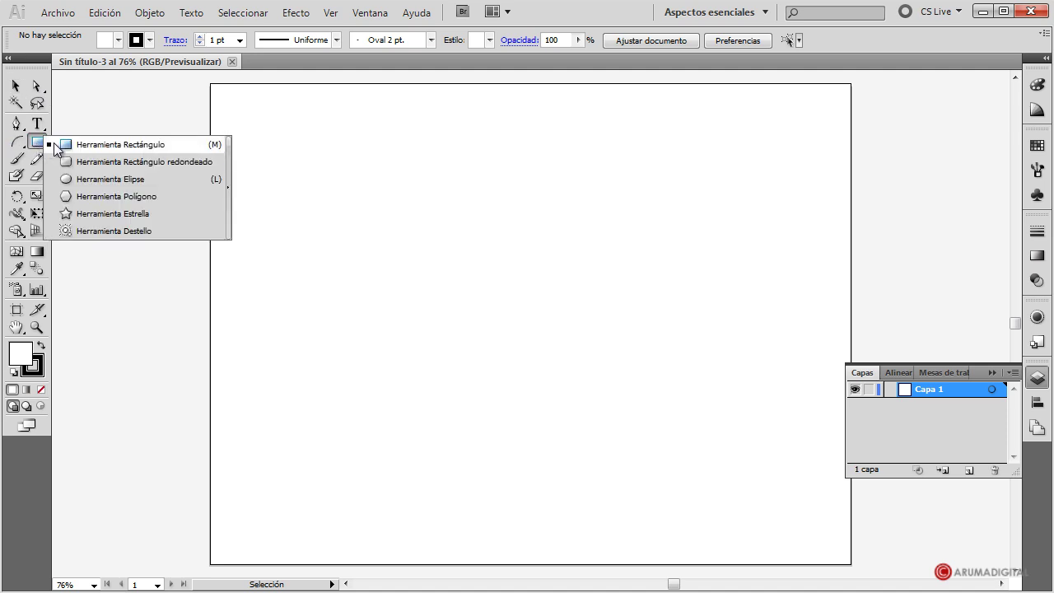
pyautogui.click(109, 149)
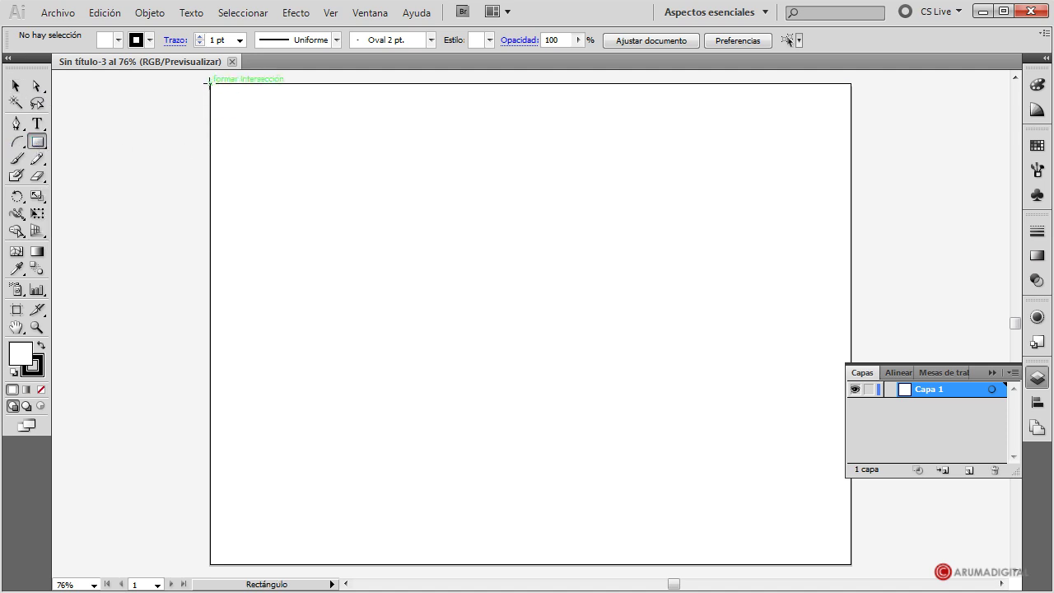
pyautogui.moveTo(209, 82); pyautogui.dragTo(851, 565)
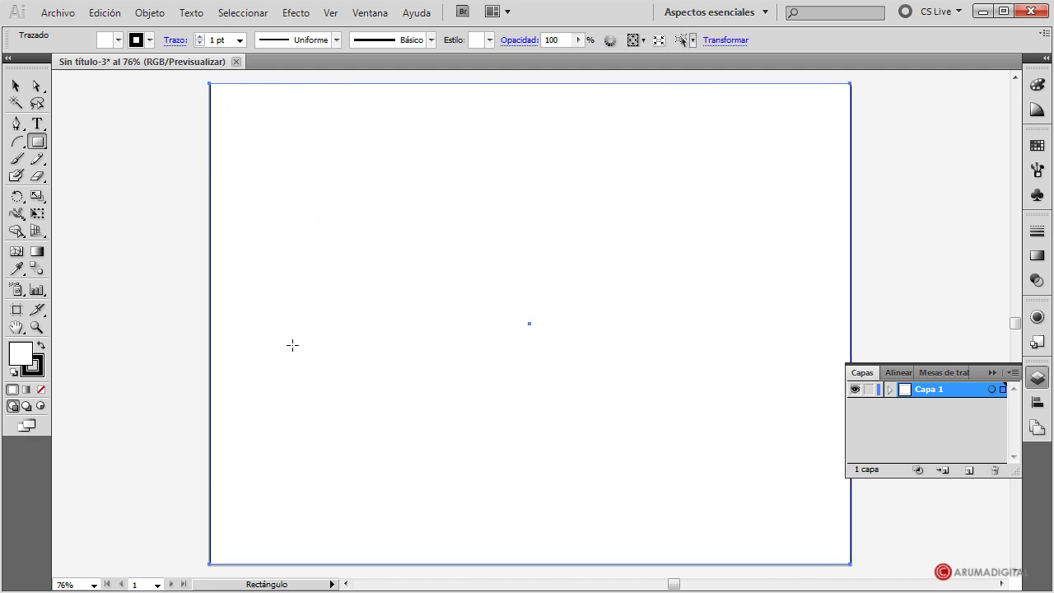
# Fill the rectangle pale sky blue, HSB 197.65°, 15.04%, 88.63%, starting from cyan.
pyautogui.click(119, 40)
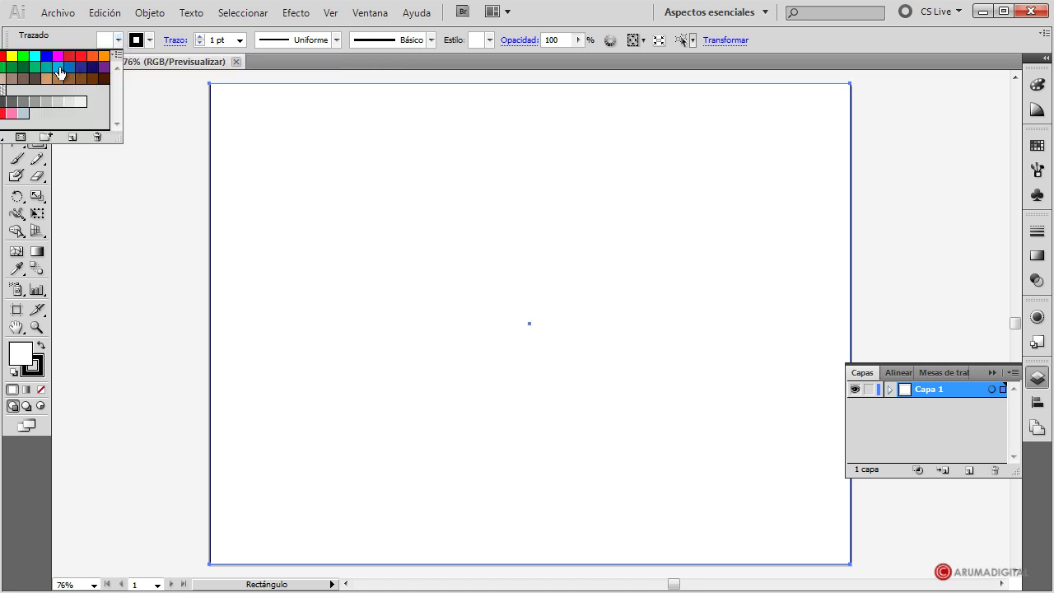
pyautogui.click(58, 68)
pyautogui.click(1041, 88)
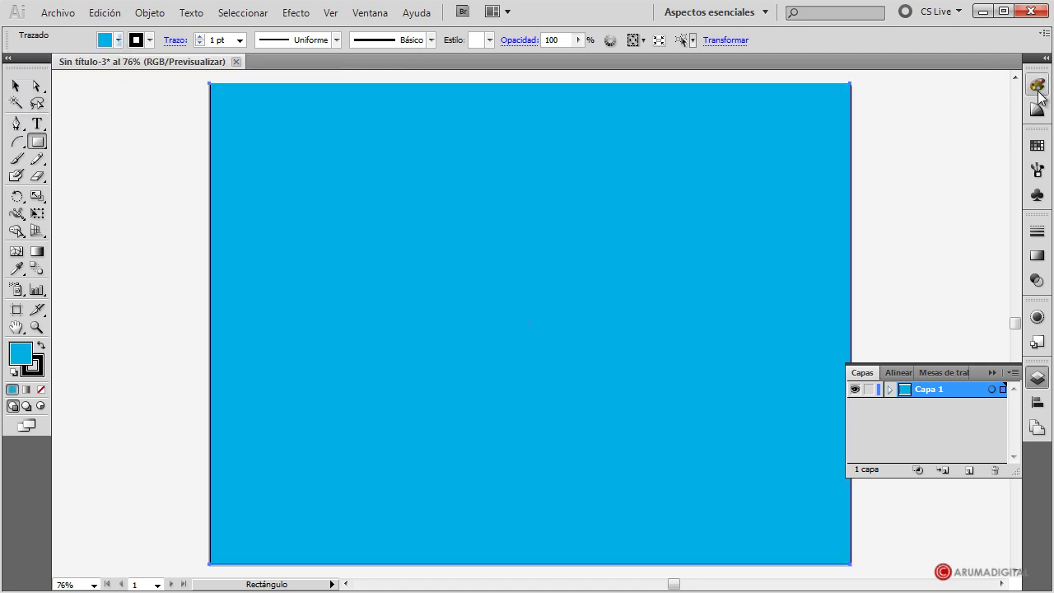
pyautogui.click(1040, 88)
pyautogui.click(1014, 79)
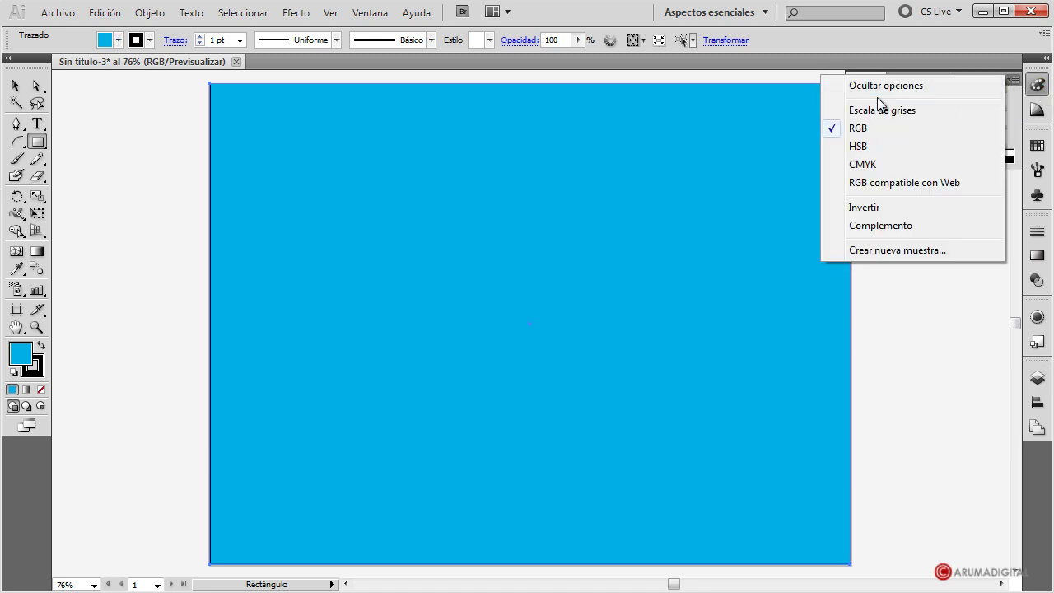
pyautogui.click(854, 147)
pyautogui.moveTo(962, 123); pyautogui.dragTo(905, 124)
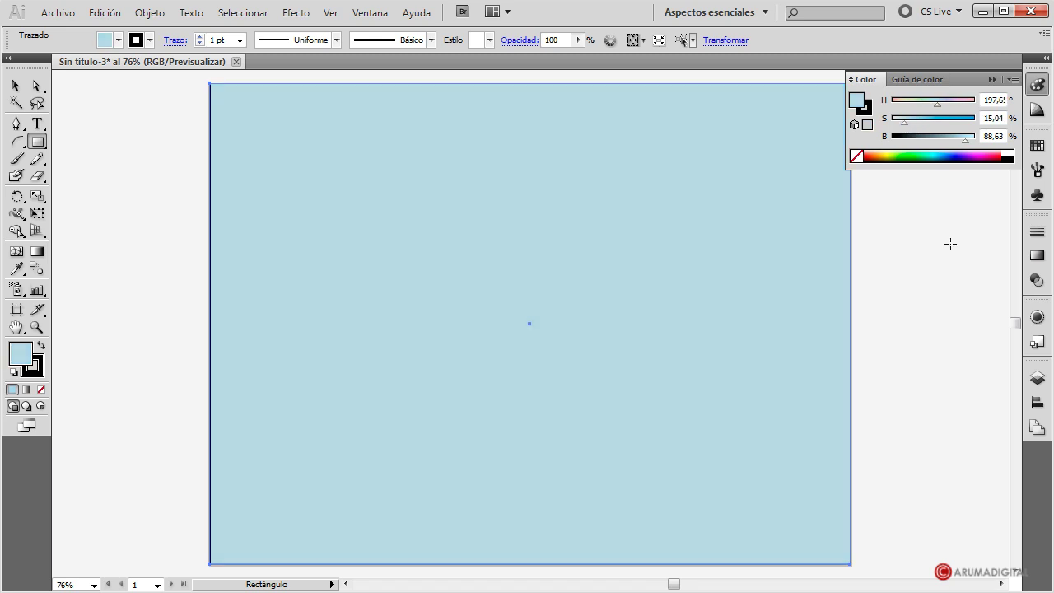
pyautogui.click(993, 80)
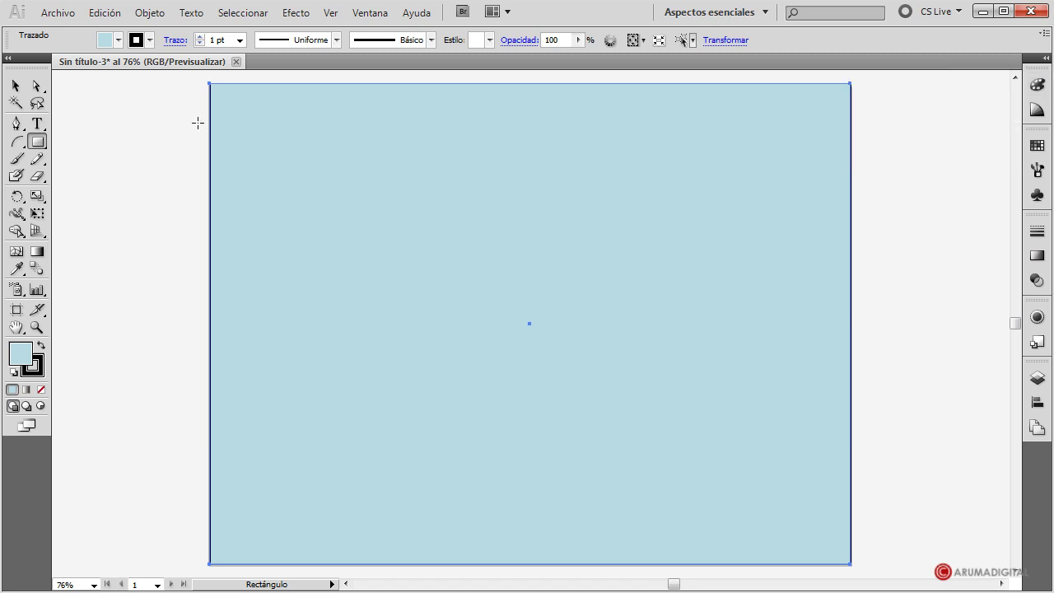
# Lock the background layer Capa 1 and add a new layer, Capa 2, above it.
pyautogui.click(15, 85)
pyautogui.click(1036, 379)
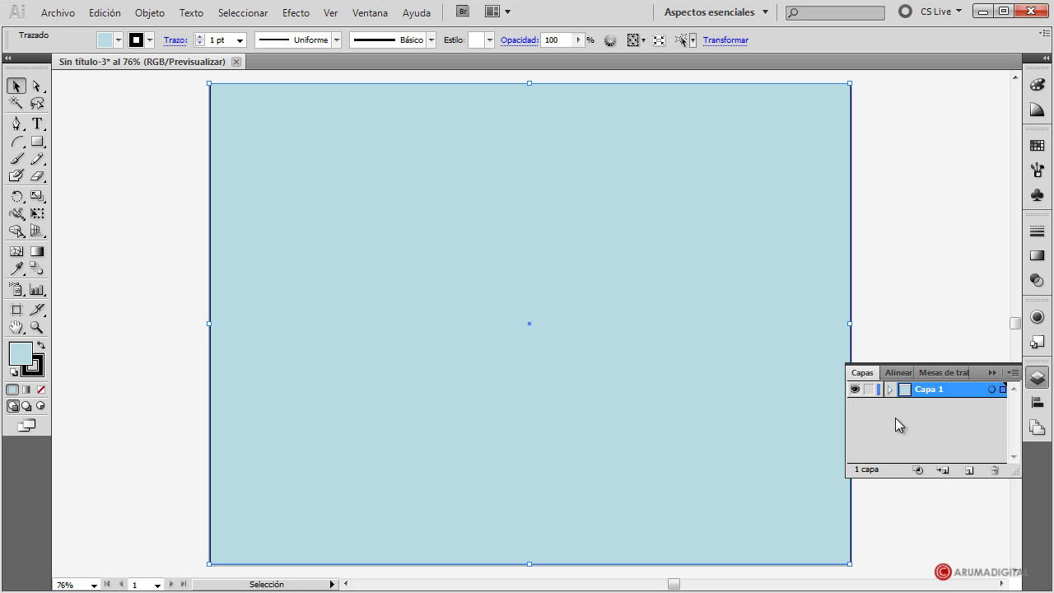
pyautogui.click(969, 470)
pyautogui.click(869, 406)
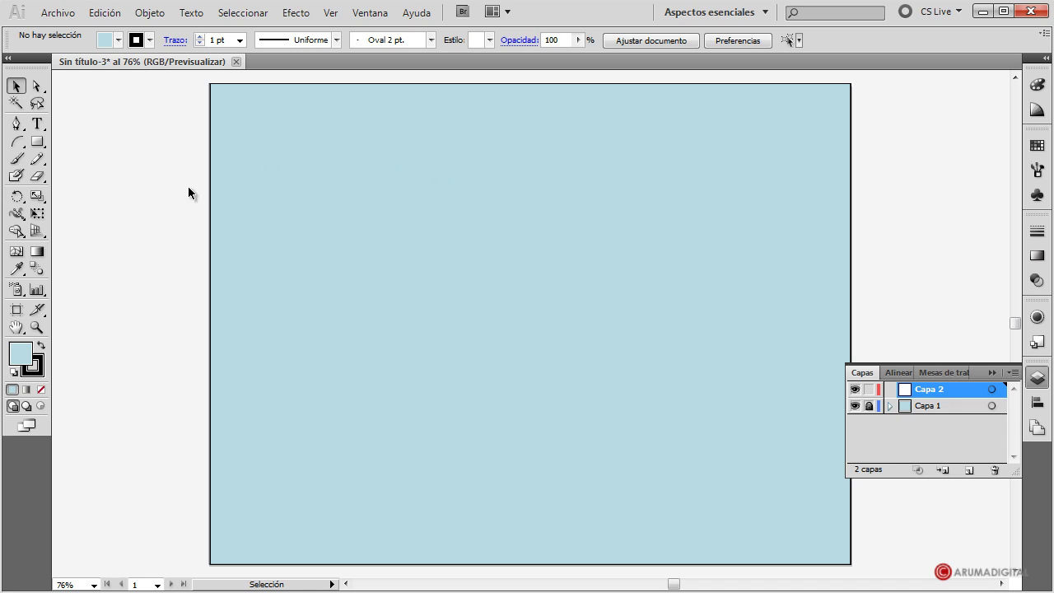
pyautogui.click(37, 142)
# Draw the first large cloud circle with a white fill and no outline.
pyautogui.moveTo(37, 143); pyautogui.dragTo(107, 176)
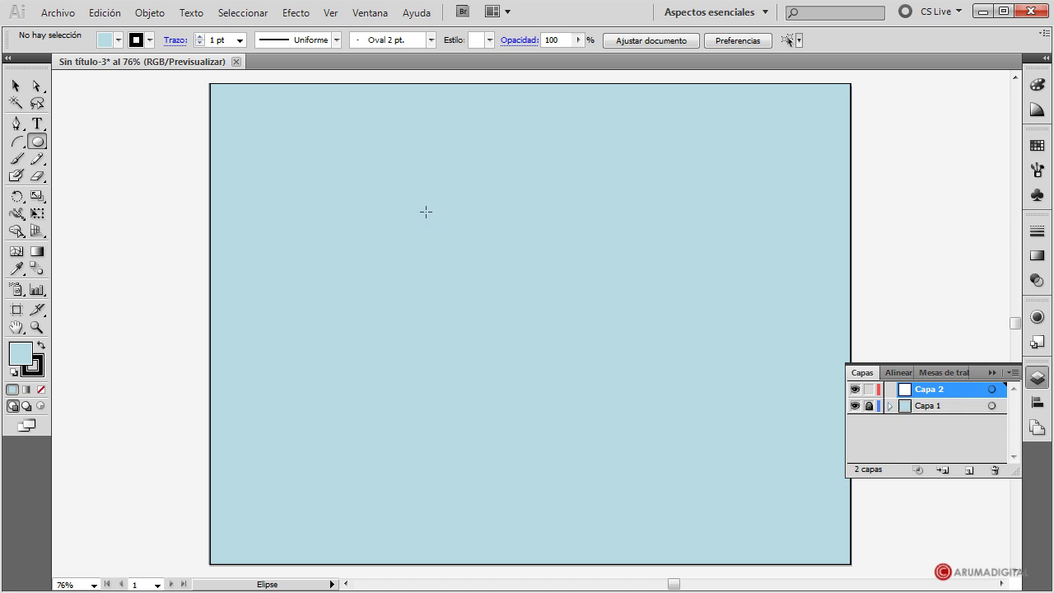
pyautogui.moveTo(382, 189); pyautogui.dragTo(507, 330)
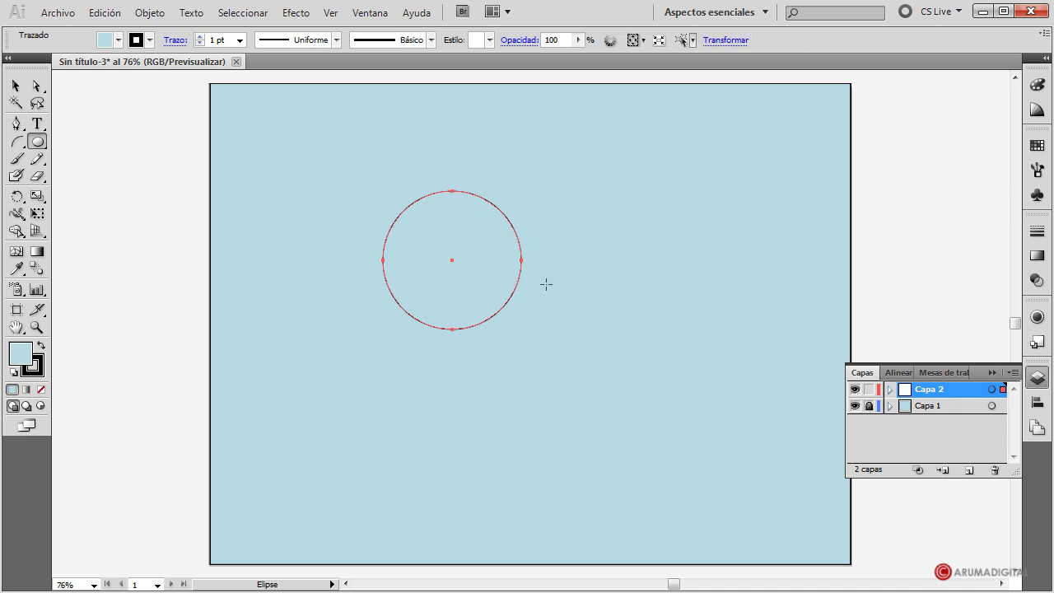
pyautogui.click(151, 45)
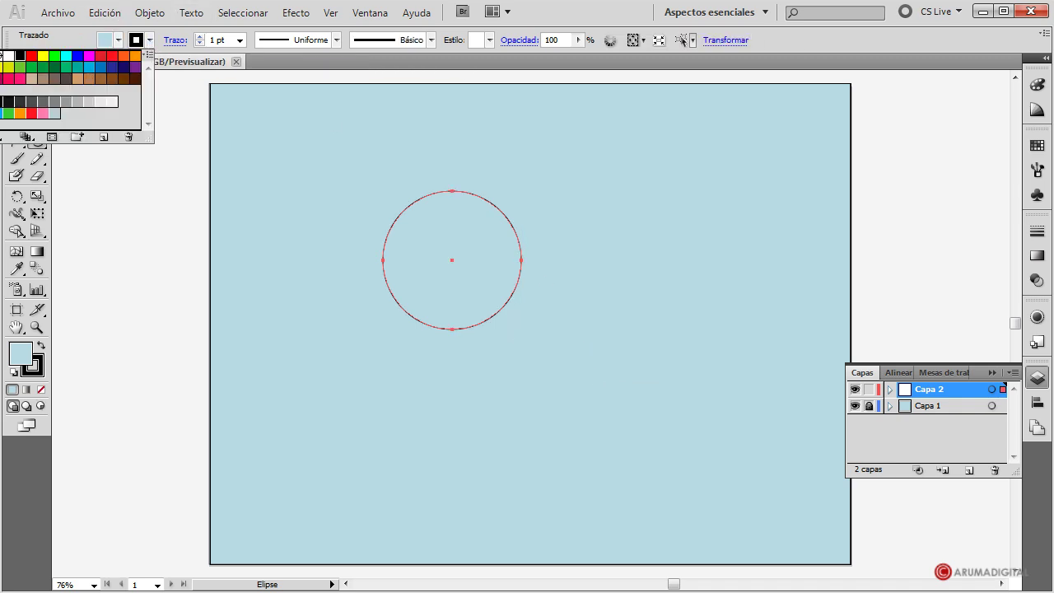
pyautogui.click(4, 55)
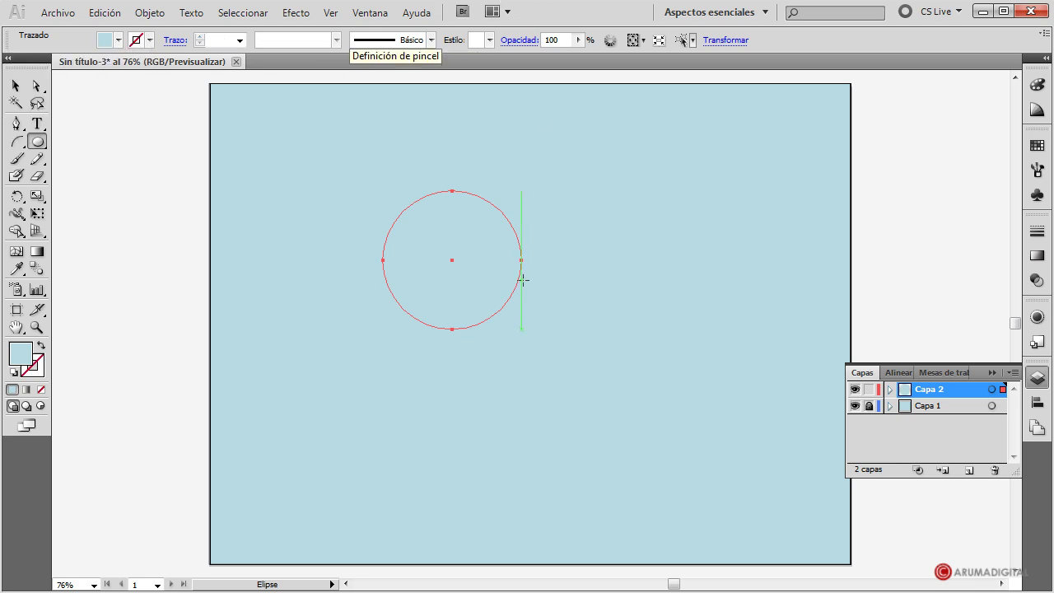
pyautogui.click(134, 41)
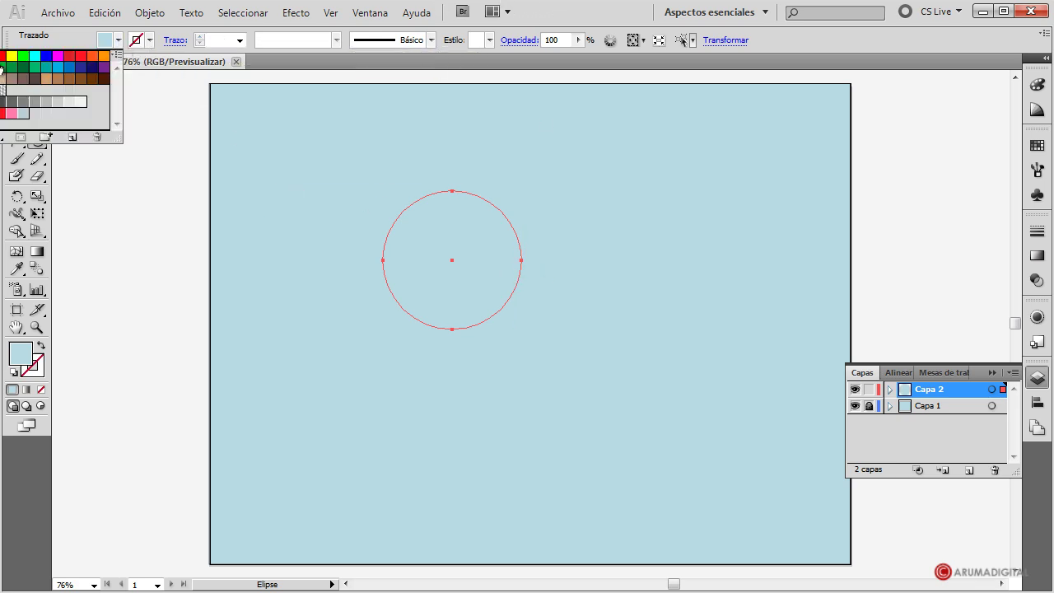
pyautogui.click(81, 102)
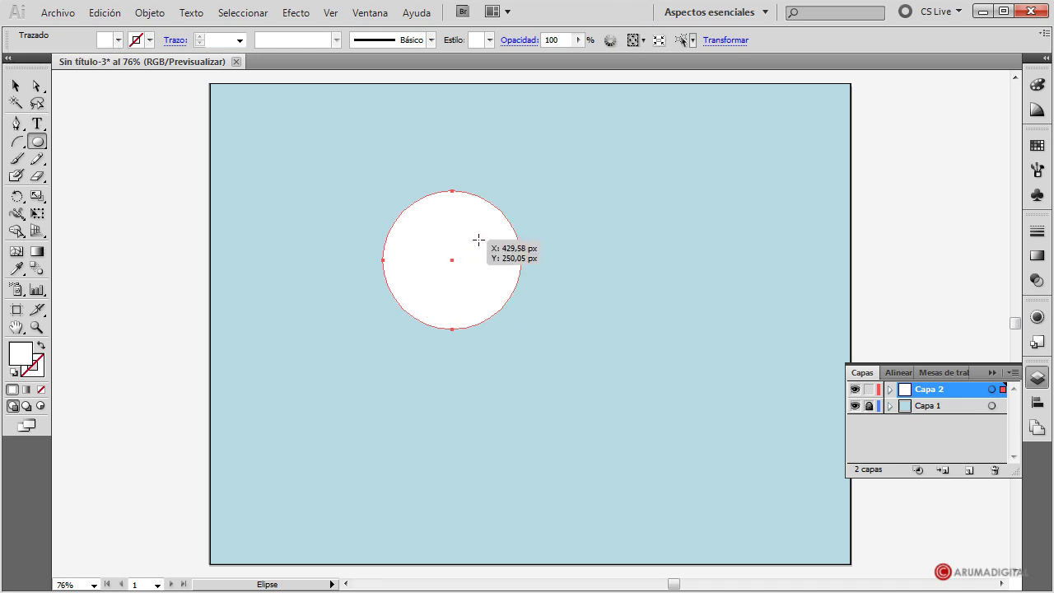
# Add five more overlapping white circles around it to shape the cloud.
pyautogui.moveTo(482, 238); pyautogui.dragTo(566, 320)
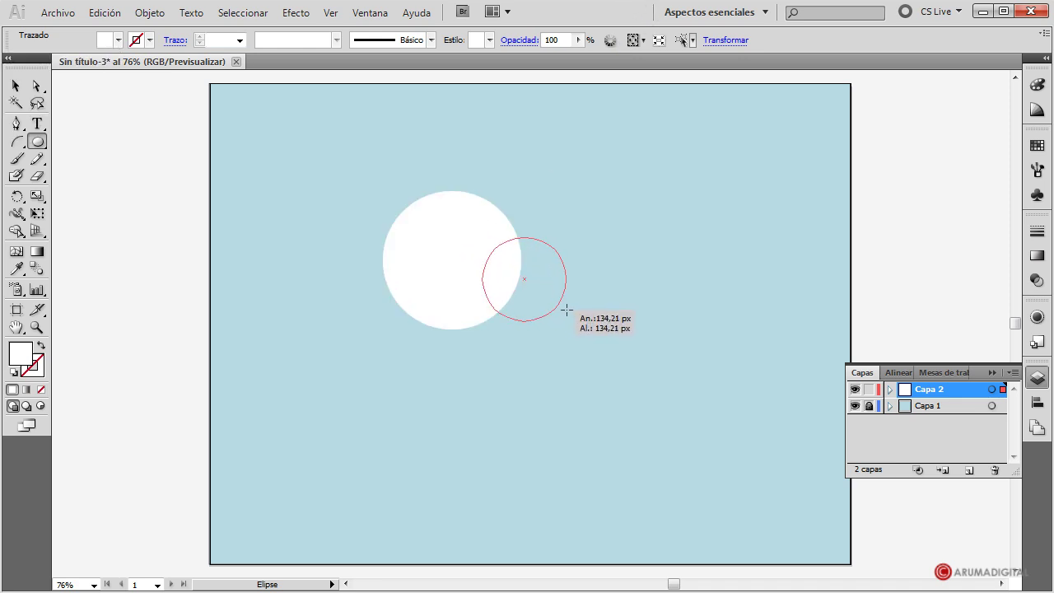
pyautogui.moveTo(546, 242); pyautogui.dragTo(592, 289)
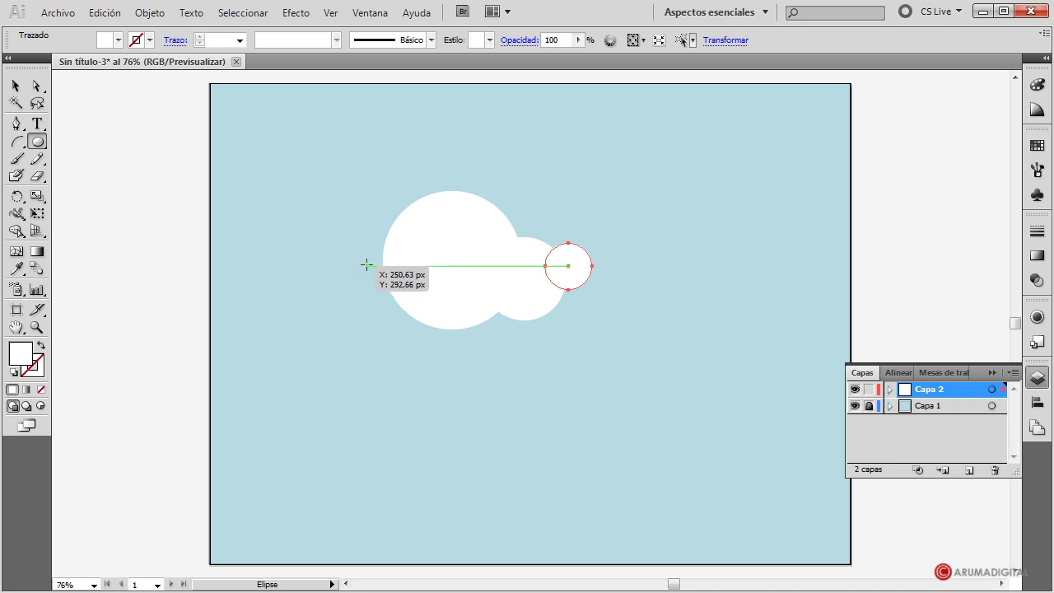
pyautogui.moveTo(352, 233); pyautogui.dragTo(436, 316)
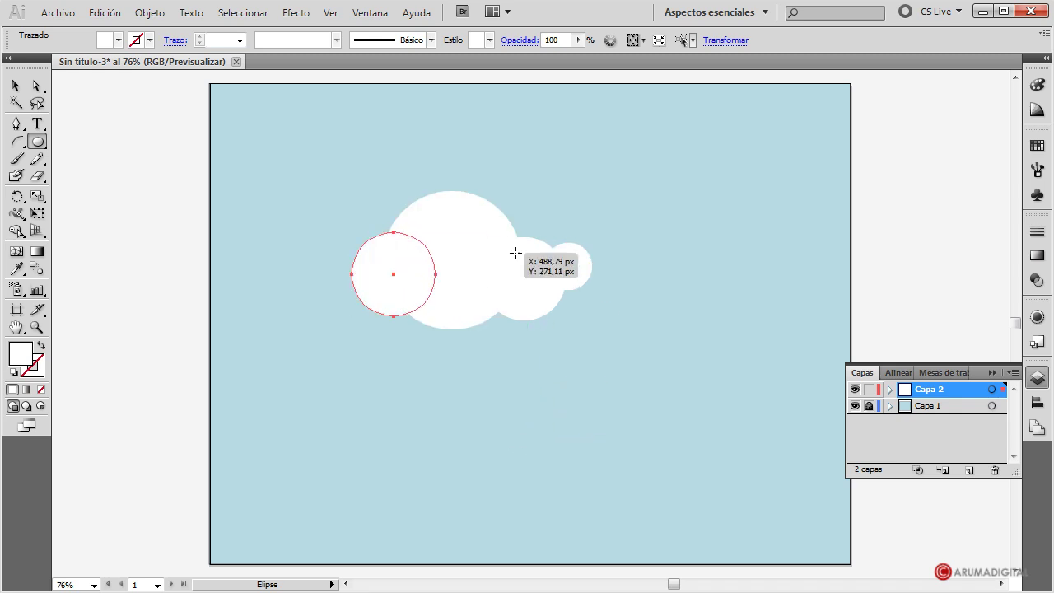
pyautogui.moveTo(493, 252); pyautogui.dragTo(534, 211)
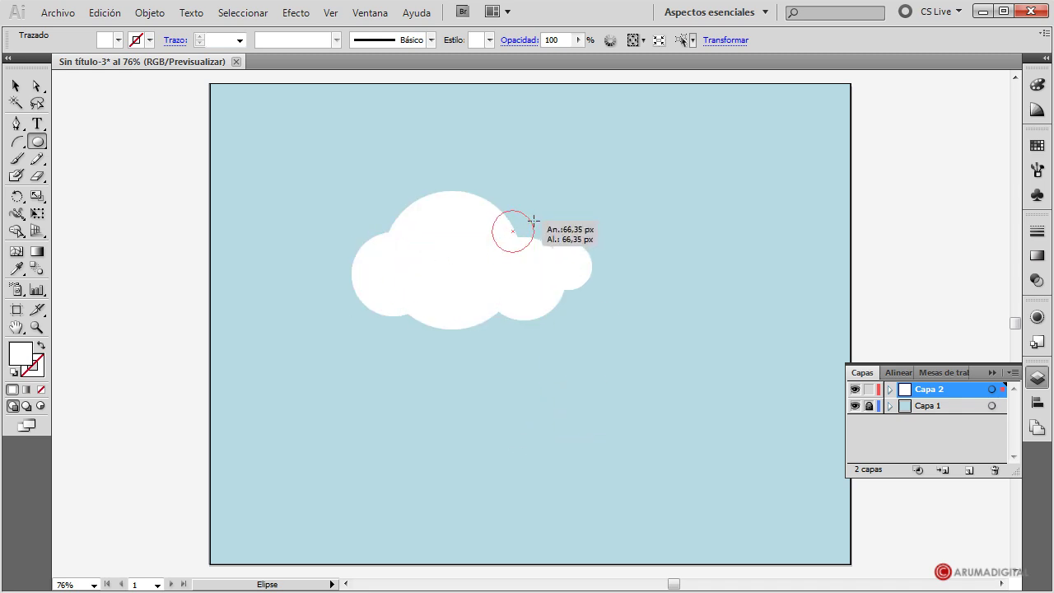
pyautogui.moveTo(328, 267); pyautogui.dragTo(376, 315)
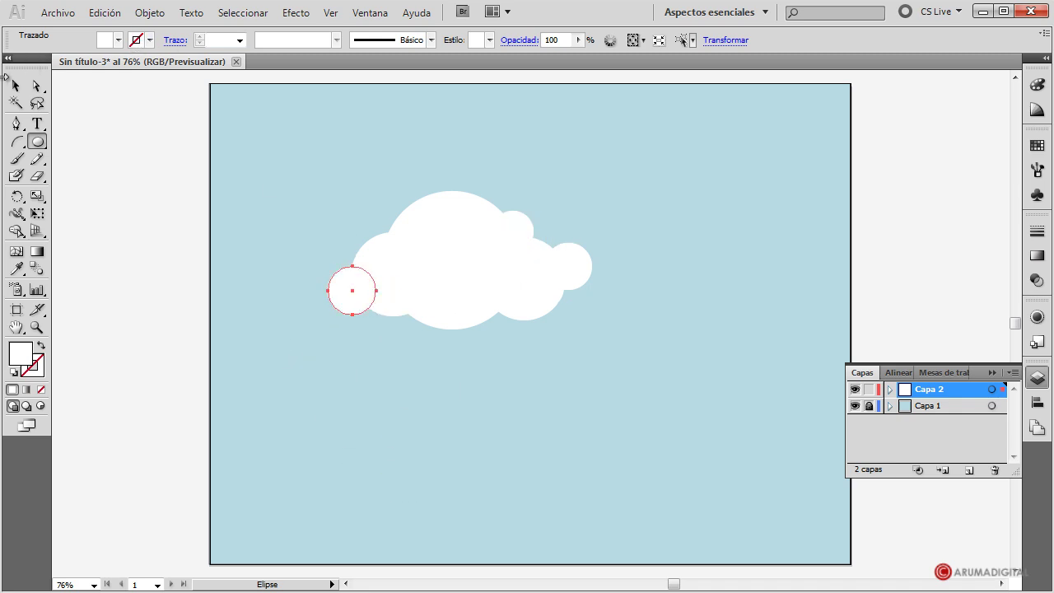
pyautogui.click(16, 86)
# Unite all the cloud's circles into one path with Pathfinder's Unificar.
pyautogui.click(662, 275)
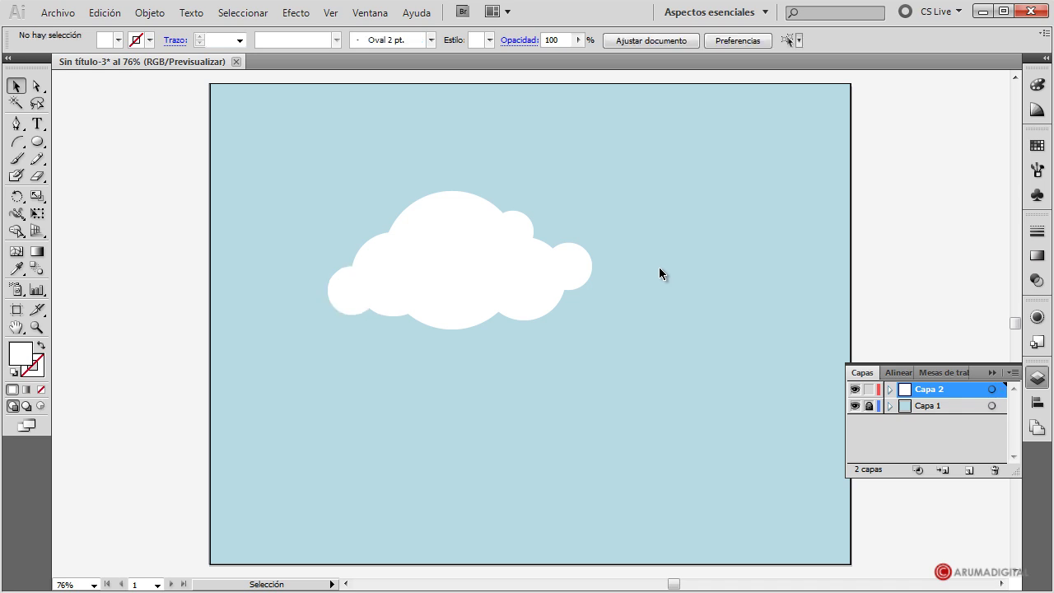
pyautogui.moveTo(571, 280); pyautogui.dragTo(336, 338)
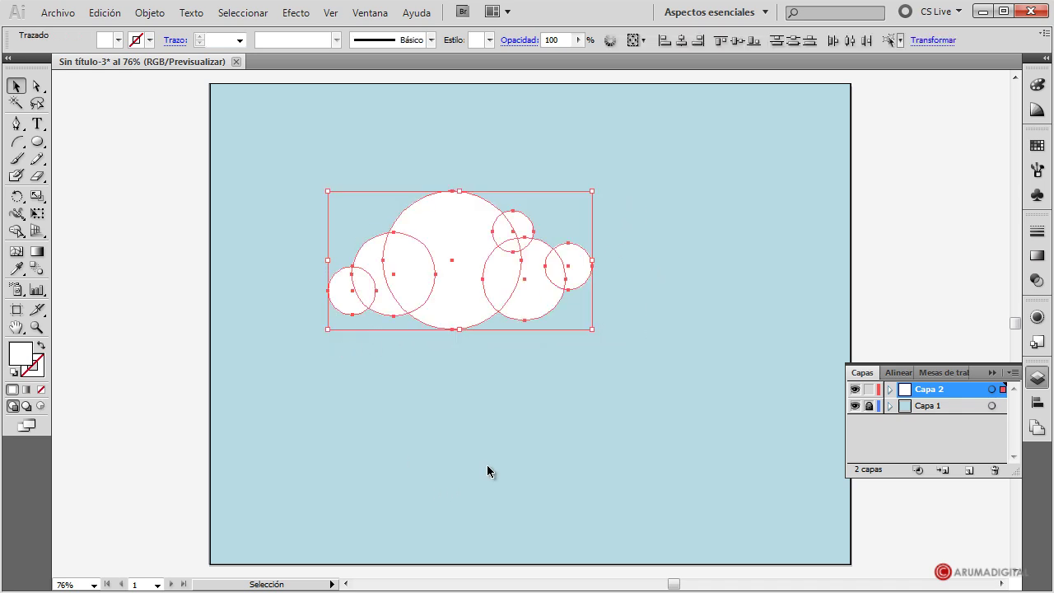
pyautogui.click(371, 12)
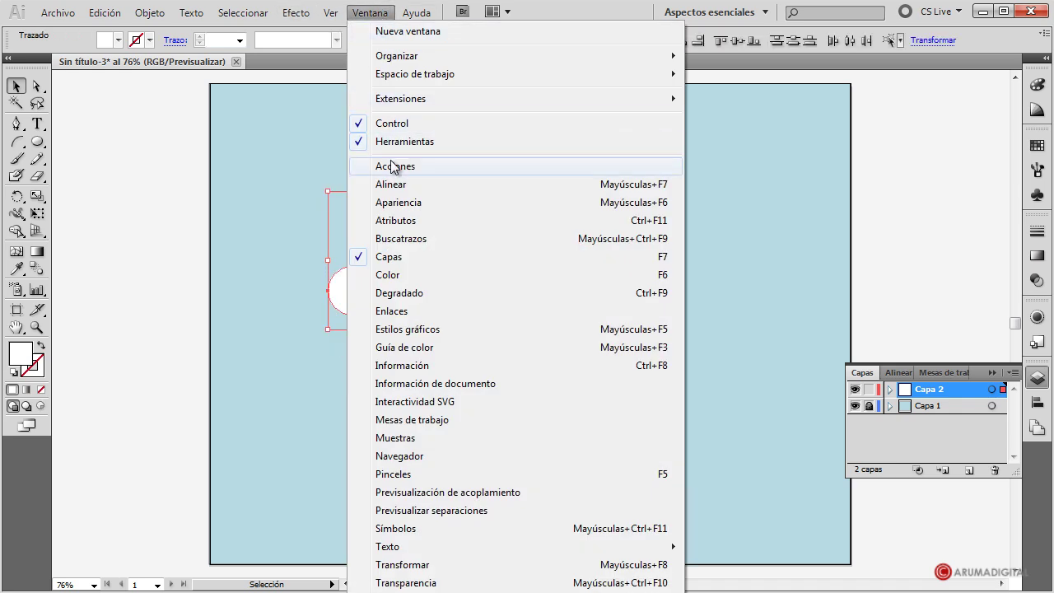
pyautogui.click(416, 238)
pyautogui.moveTo(577, 248); pyautogui.dragTo(946, 187)
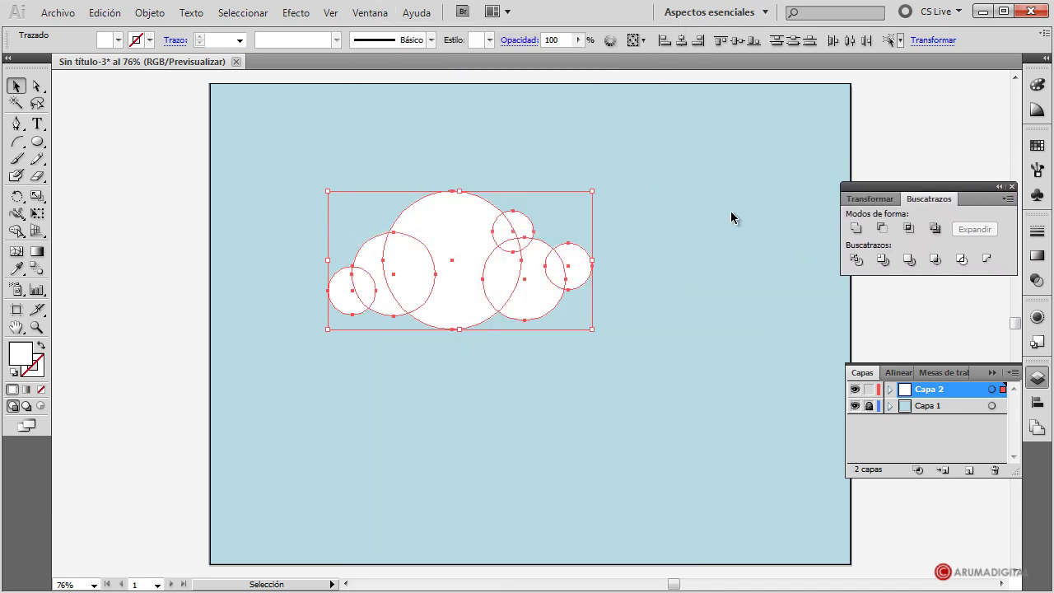
pyautogui.click(859, 233)
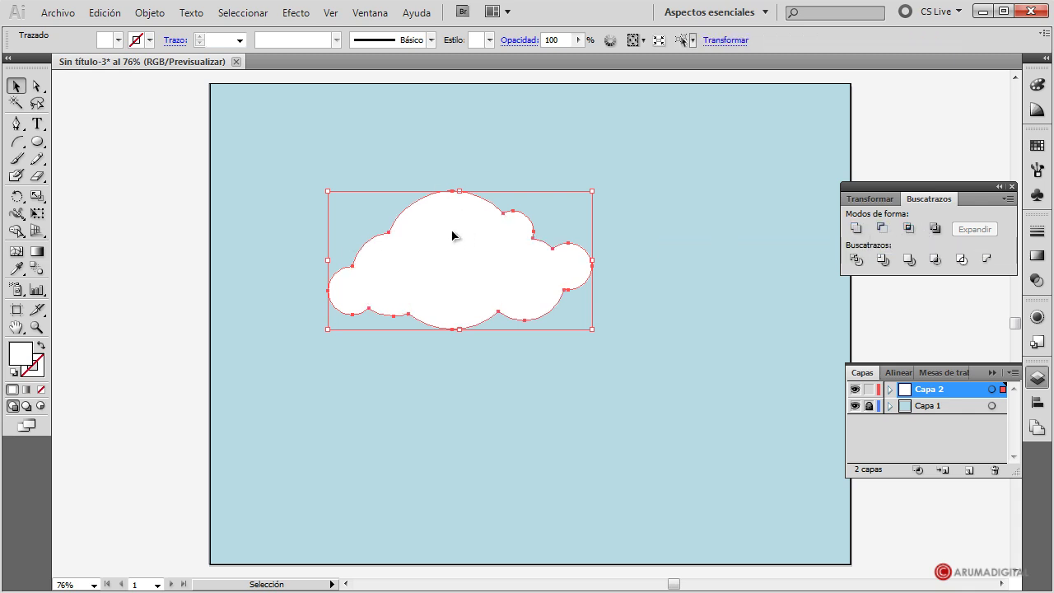
pyautogui.click(179, 252)
pyautogui.click(424, 271)
# Give the cloud a blue outline 5 pt thick.
pyautogui.click(150, 40)
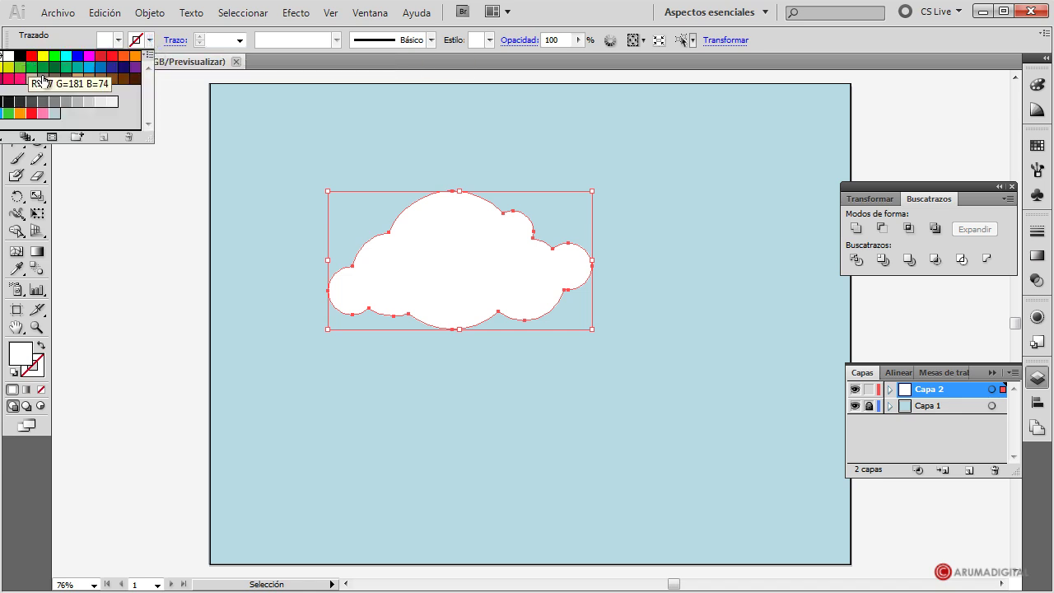
pyautogui.click(100, 73)
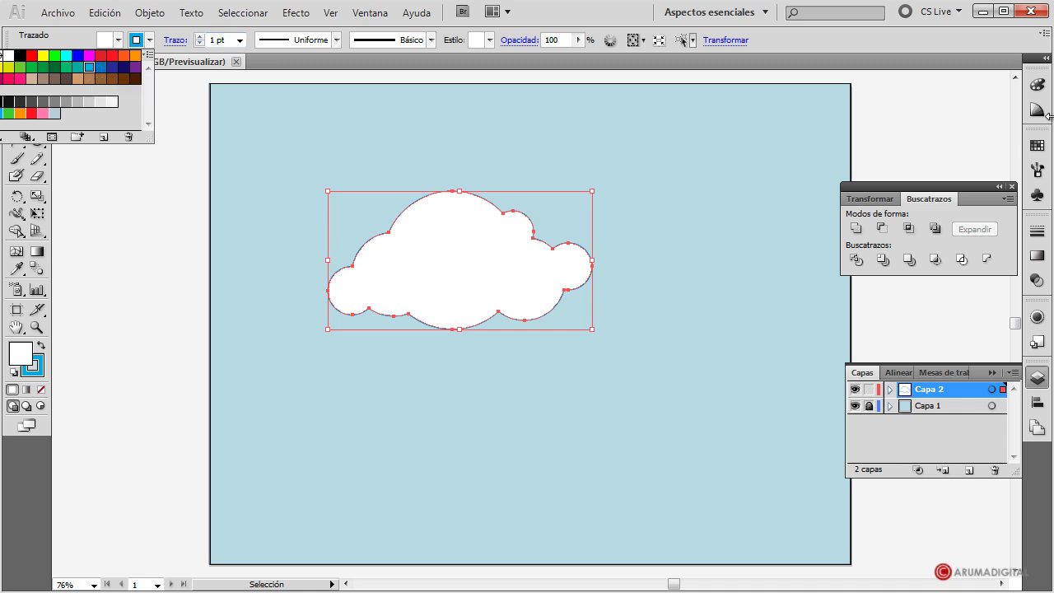
pyautogui.click(1039, 87)
pyautogui.click(1039, 87)
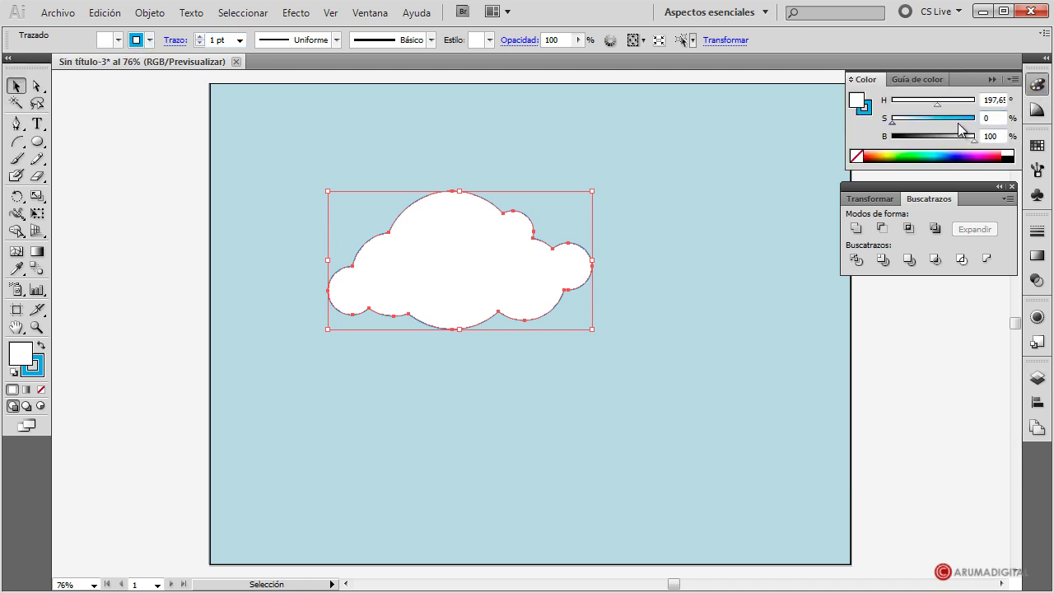
pyautogui.click(1039, 86)
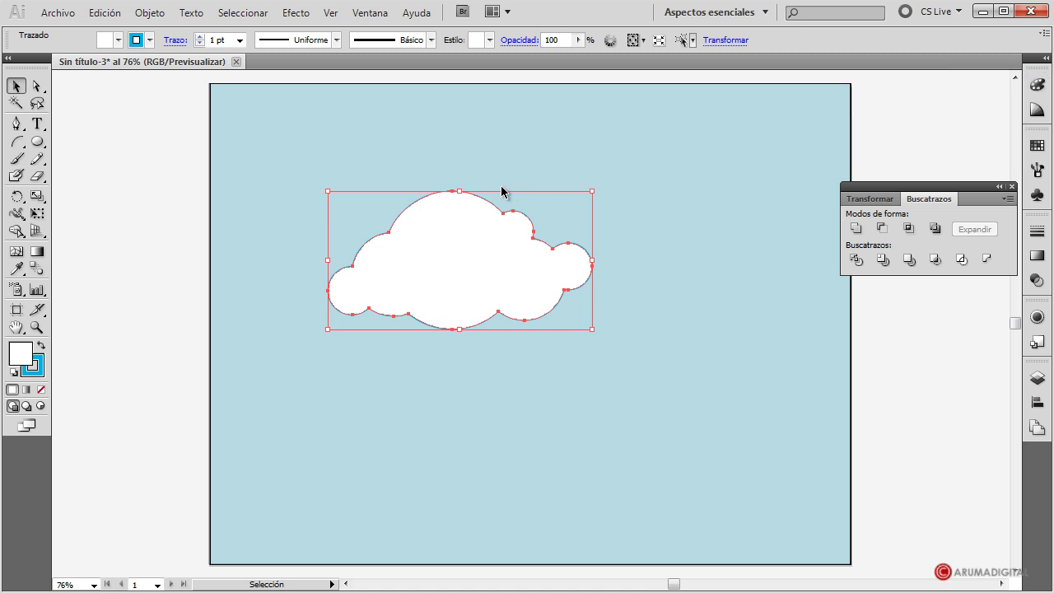
pyautogui.click(240, 39)
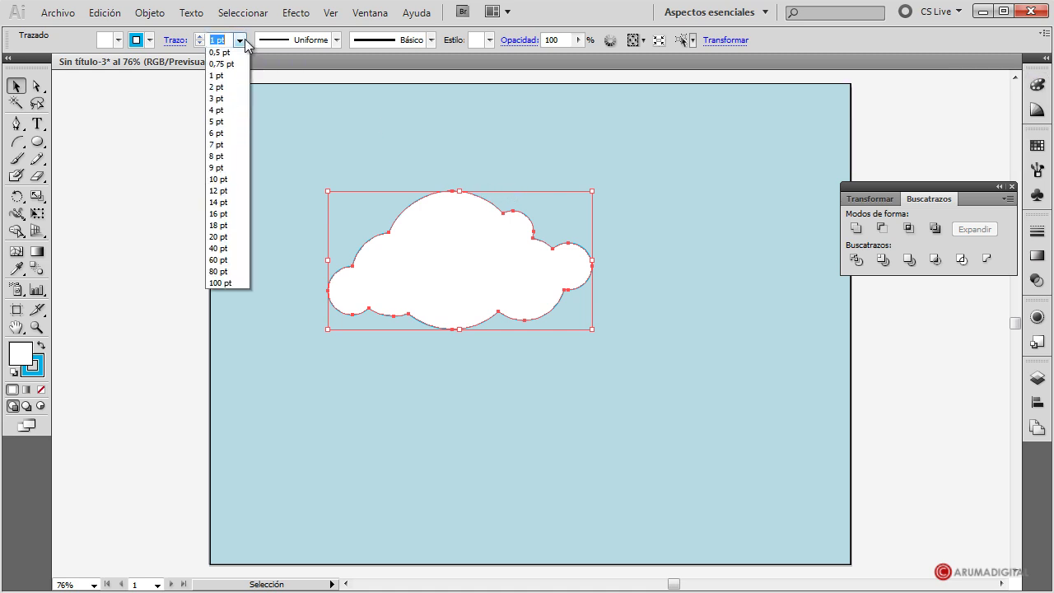
pyautogui.click(223, 136)
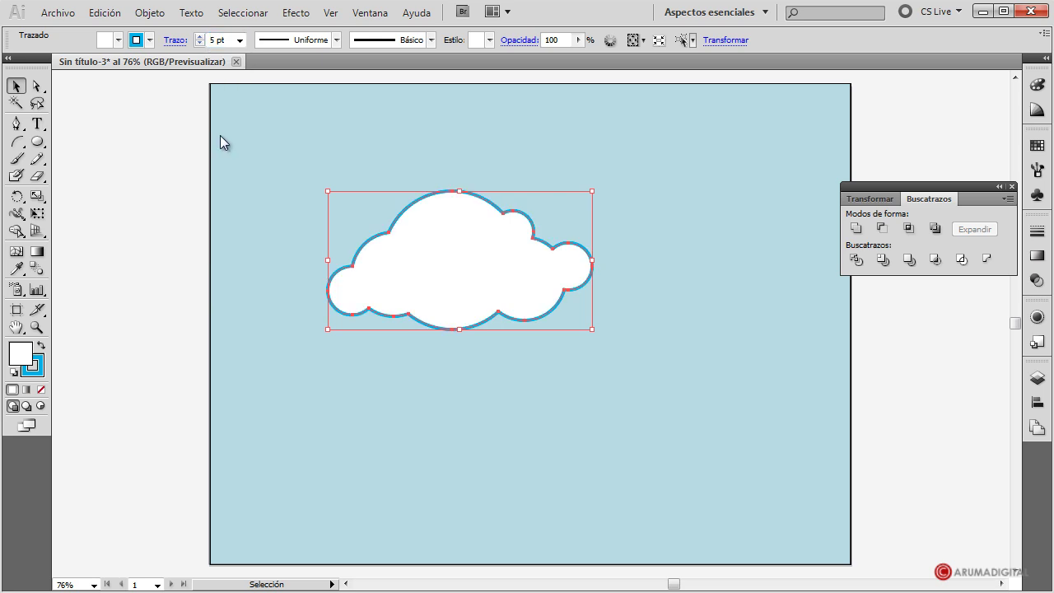
pyautogui.click(239, 40)
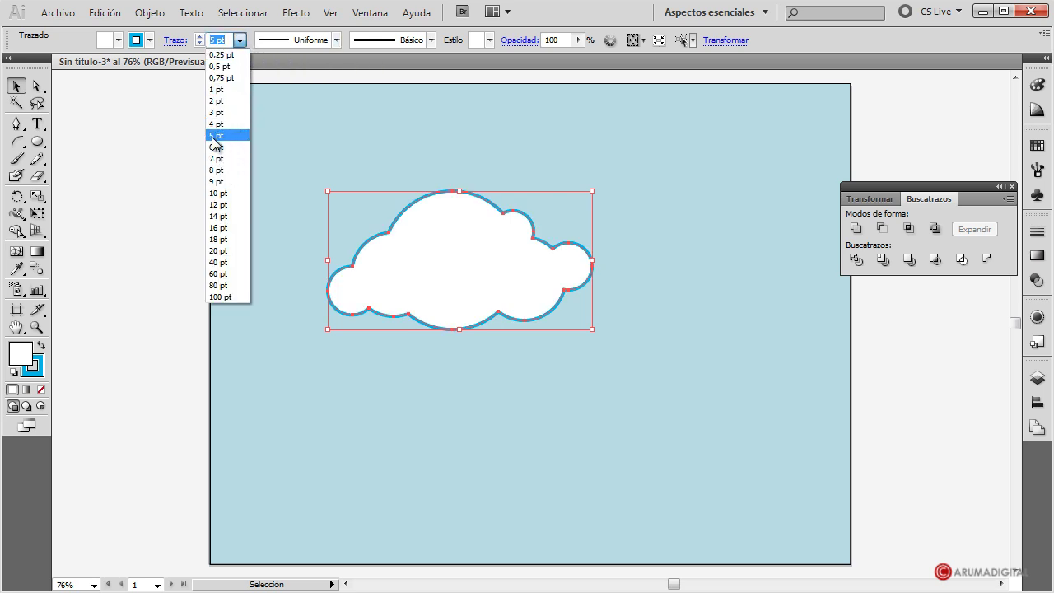
pyautogui.press('Escape')
# Preview the outlined cloud and set the view zoom to 100%.
pyautogui.click(106, 256)
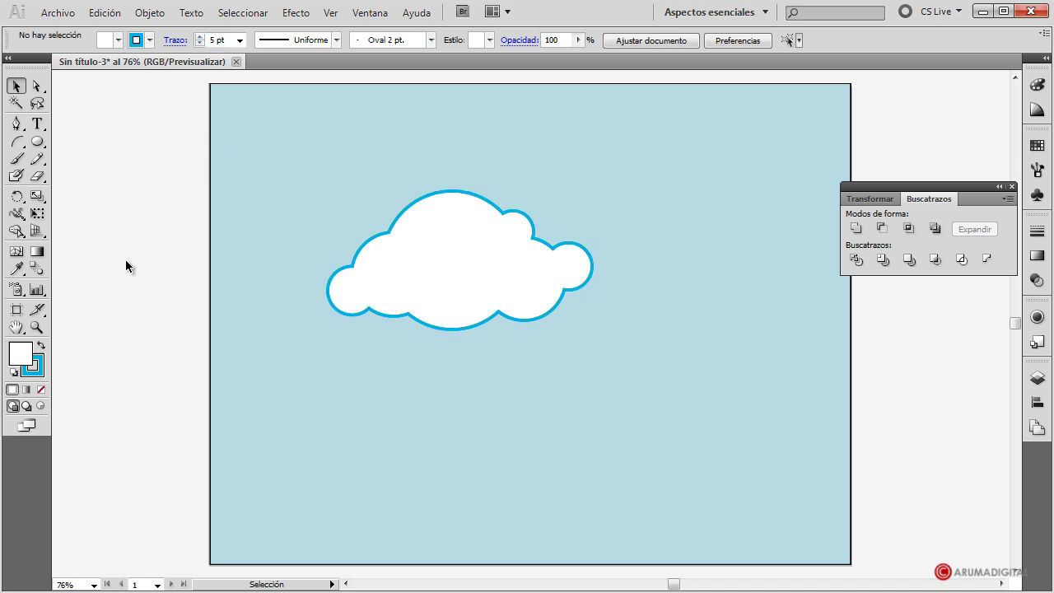
pyautogui.click(395, 269)
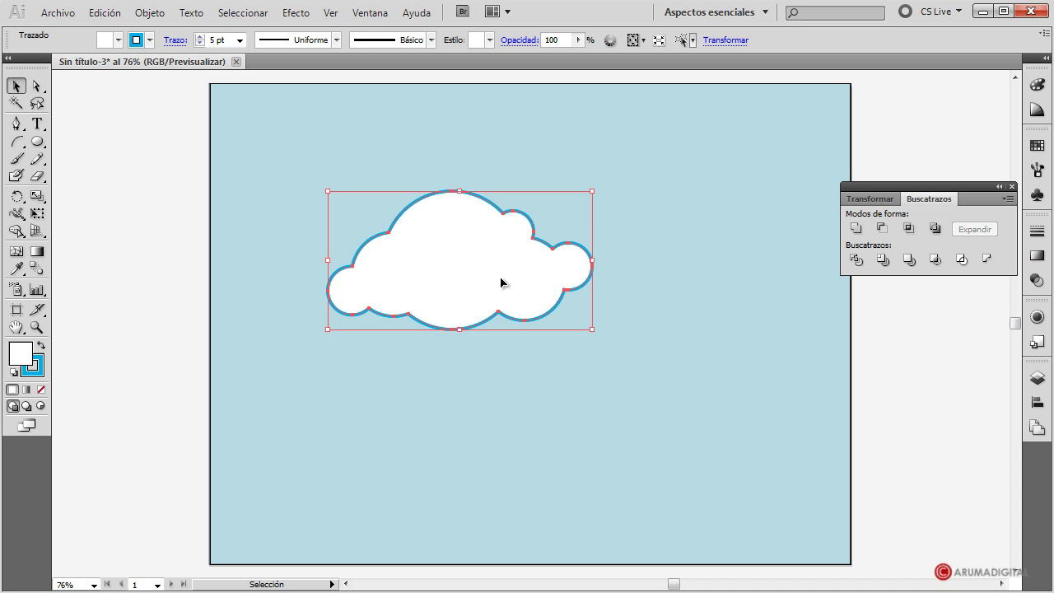
pyautogui.click(70, 585)
pyautogui.write('100')
pyautogui.press('Return')
pyautogui.scroll(1, 282, 475)
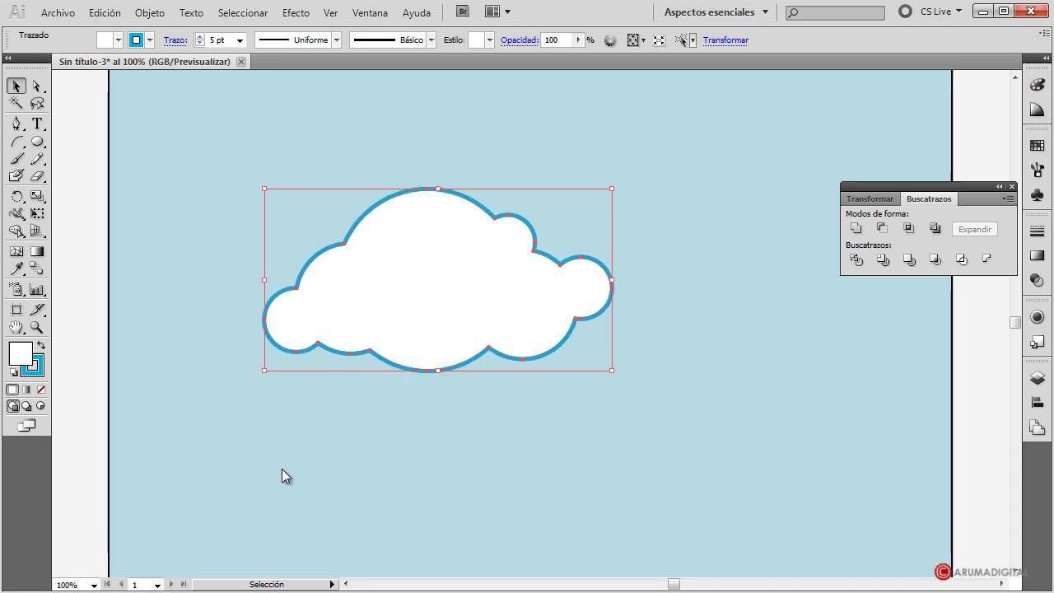
# Mute the cloud's outline colour to HSB 197.78°, 48.8%, 65.1%.
pyautogui.click(1037, 84)
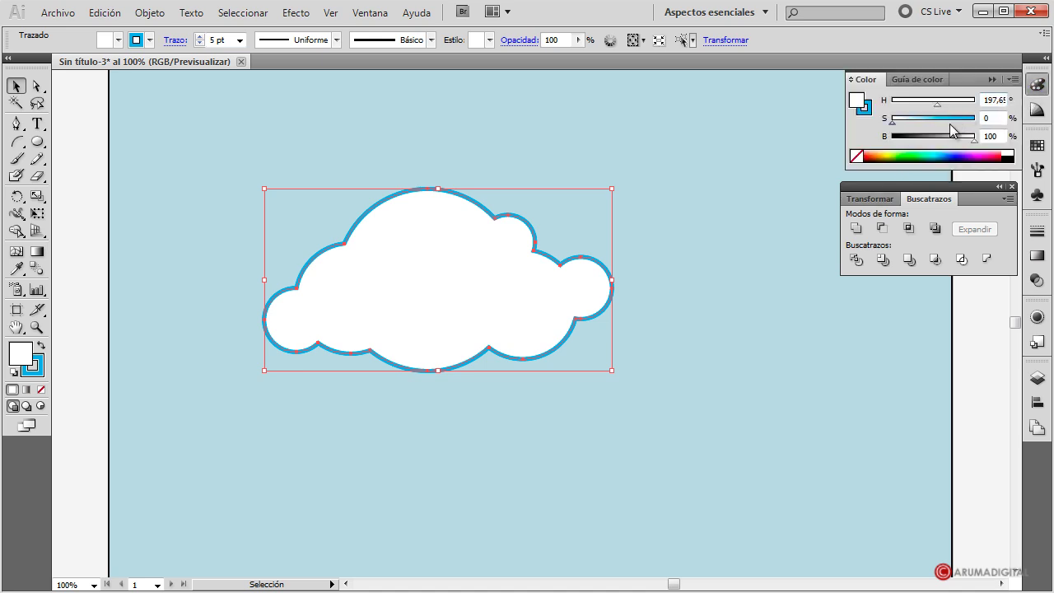
pyautogui.moveTo(911, 118); pyautogui.dragTo(893, 119)
pyautogui.click(871, 109)
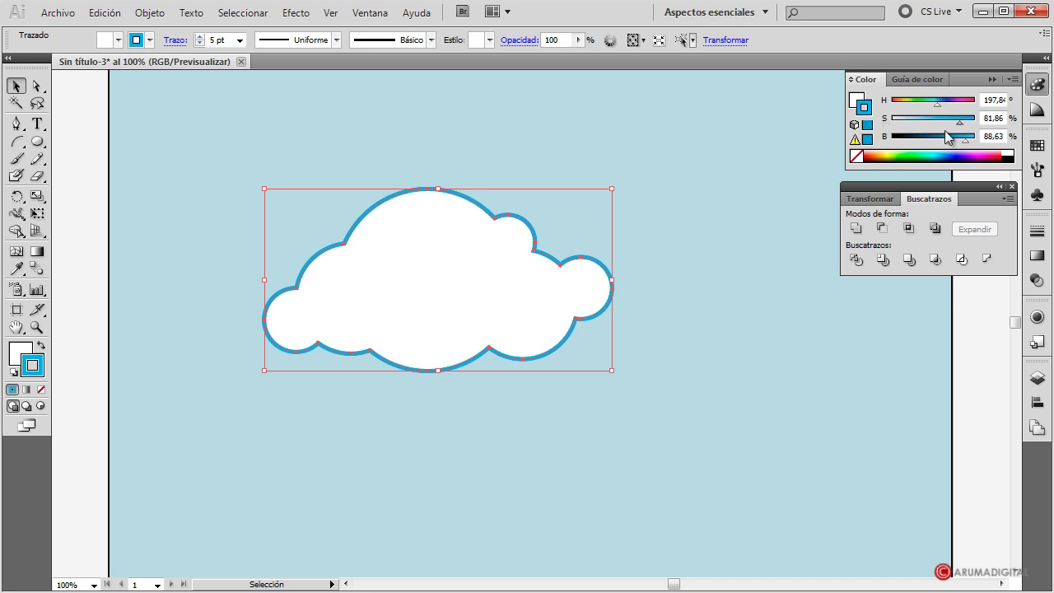
pyautogui.moveTo(958, 122)
pyautogui.mouseDown()
pyautogui.moveTo(932, 123)
pyautogui.moveTo(955, 141)
pyautogui.mouseUp()
pyautogui.click(76, 230)
pyautogui.click(418, 287)
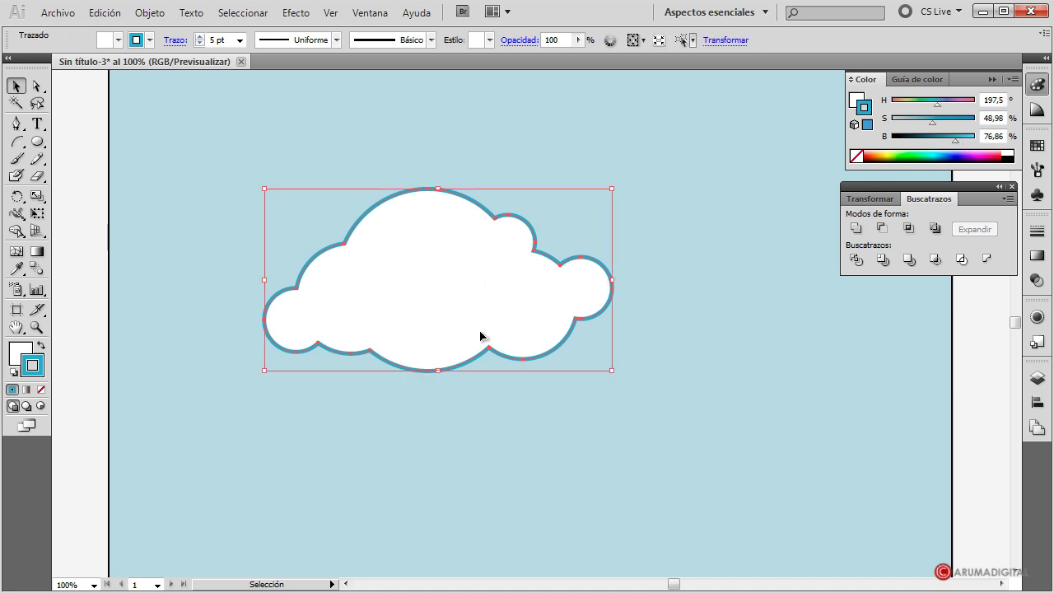
pyautogui.moveTo(958, 145); pyautogui.dragTo(945, 145)
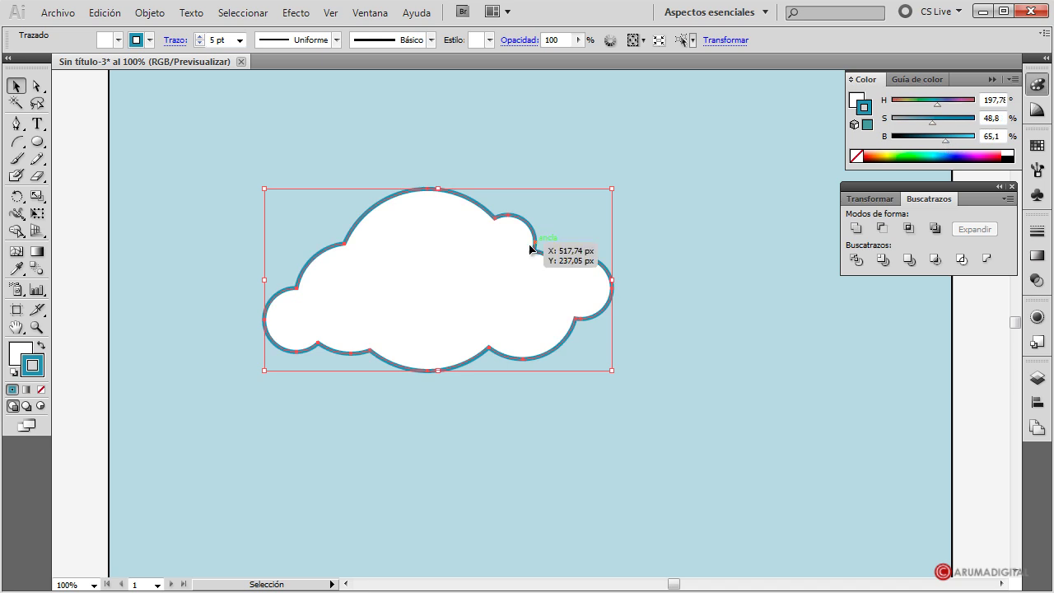
pyautogui.click(89, 288)
pyautogui.click(421, 317)
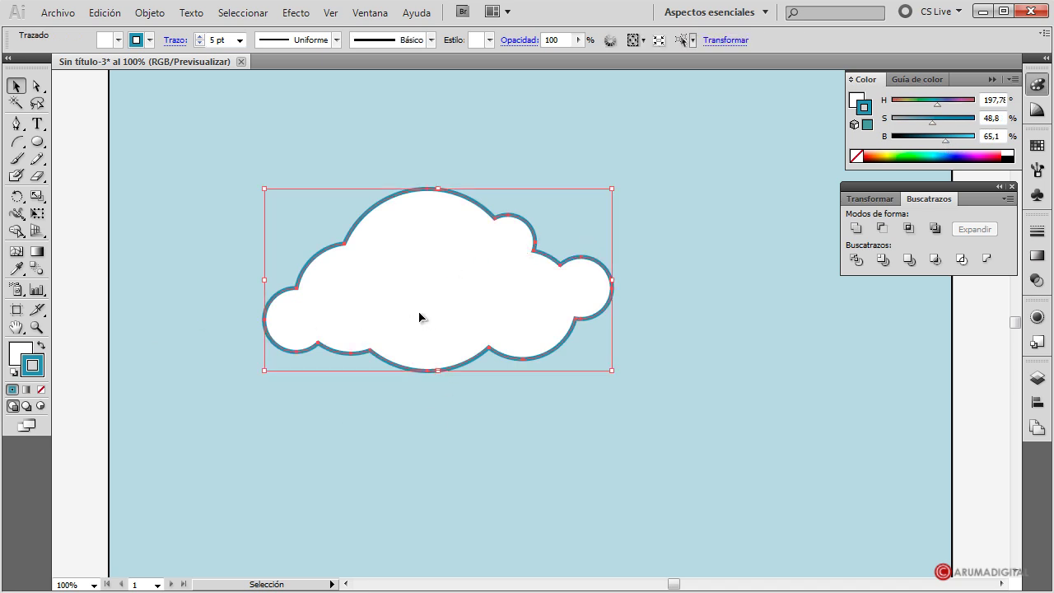
# Paste a proportionally shrunken copy of the cloud inside the original.
pyautogui.press('a')
pyautogui.hotkey('ctrl', 'c')
pyautogui.hotkey('ctrl', 'v')
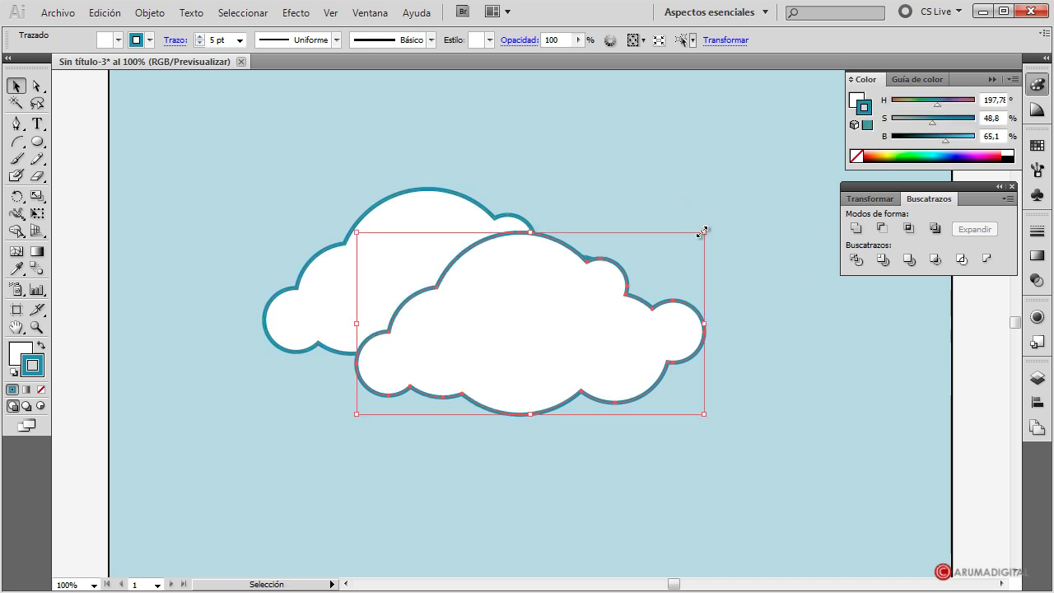
pyautogui.press('shift')
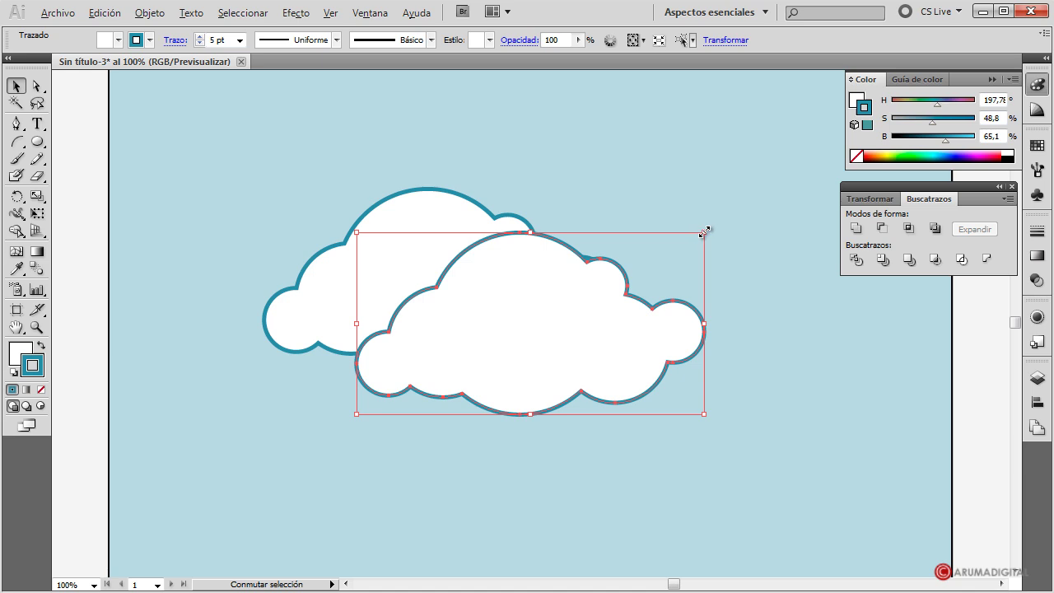
pyautogui.moveTo(706, 232); pyautogui.dragTo(669, 257)
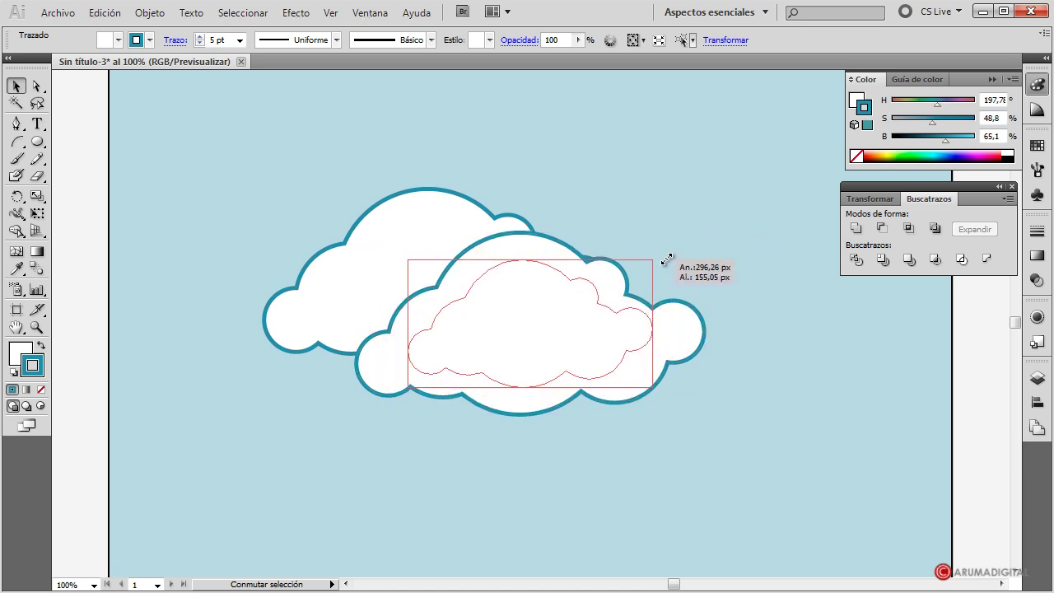
pyautogui.moveTo(670, 257); pyautogui.dragTo(668, 259)
pyautogui.moveTo(553, 331); pyautogui.dragTo(465, 293)
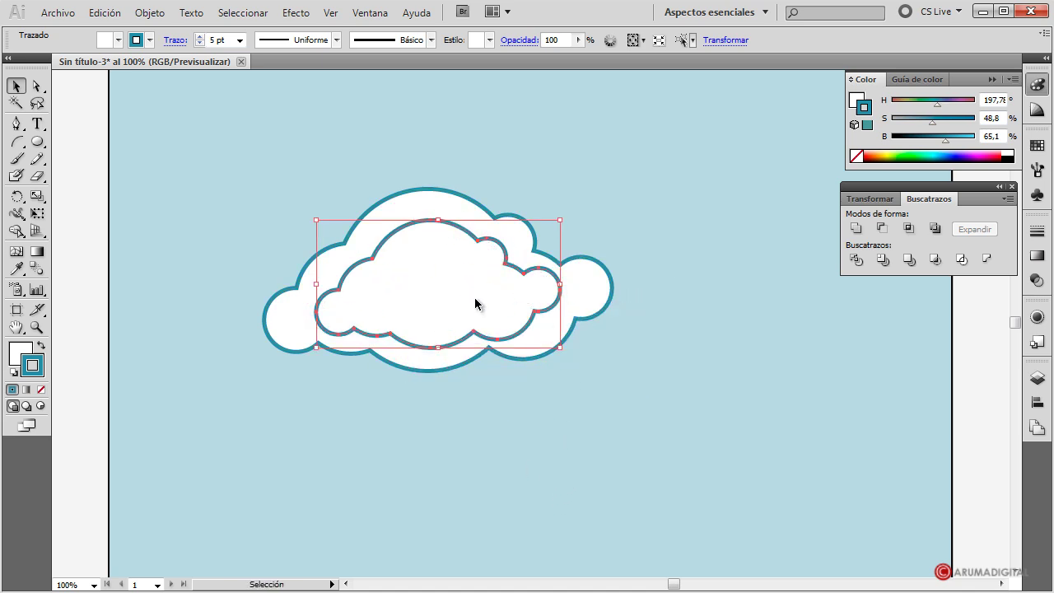
# Remove the outline from the inner cloud copy.
pyautogui.click(149, 39)
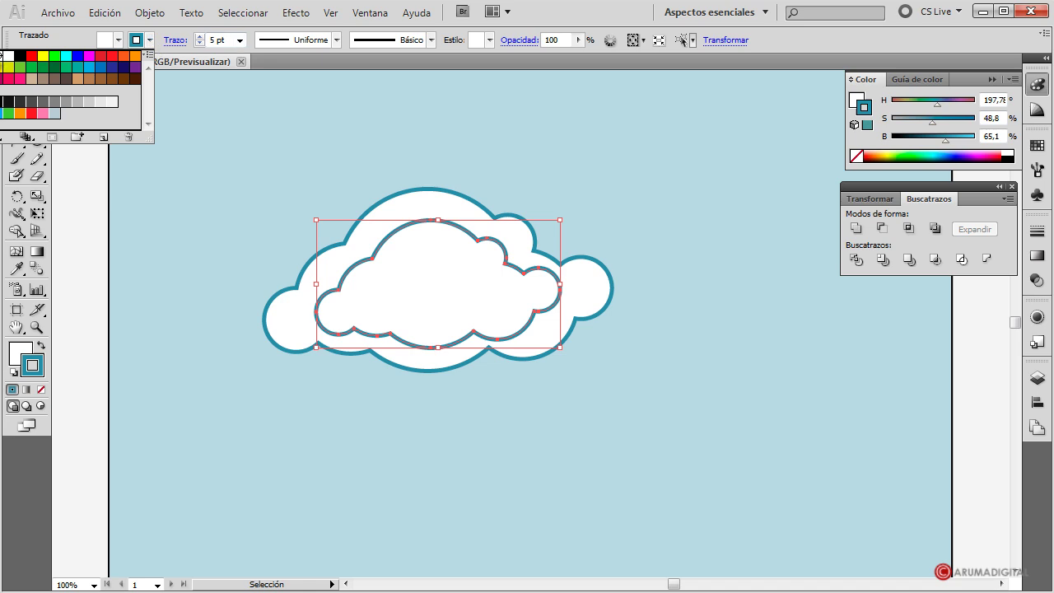
pyautogui.click(2, 55)
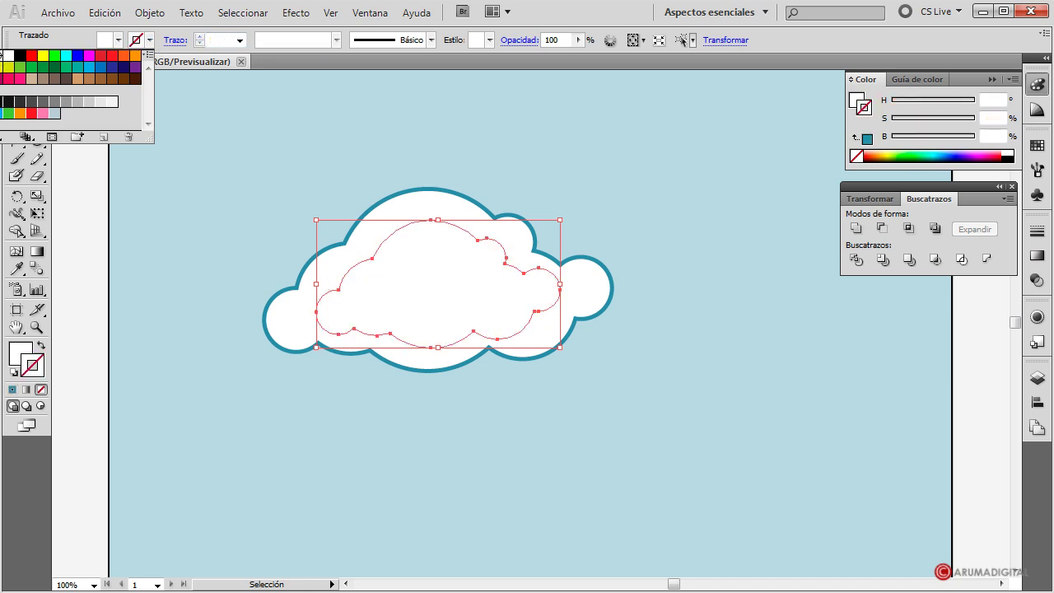
pyautogui.click(453, 216)
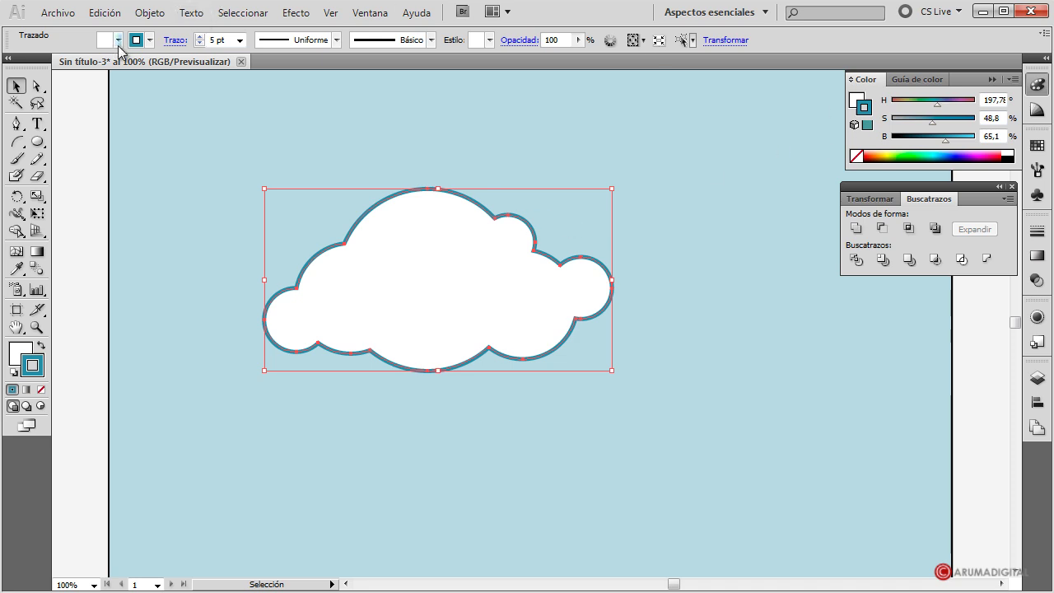
# Set the outer cloud's fill to a very pale bluish white, HSB 180°, 2.86%, 96.08%.
pyautogui.click(118, 45)
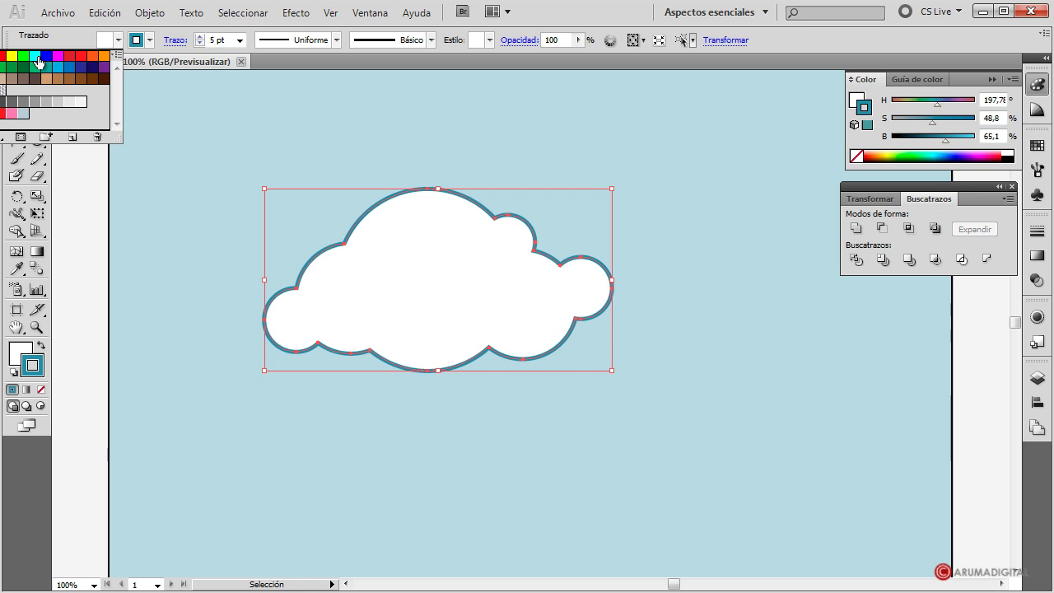
pyautogui.click(36, 56)
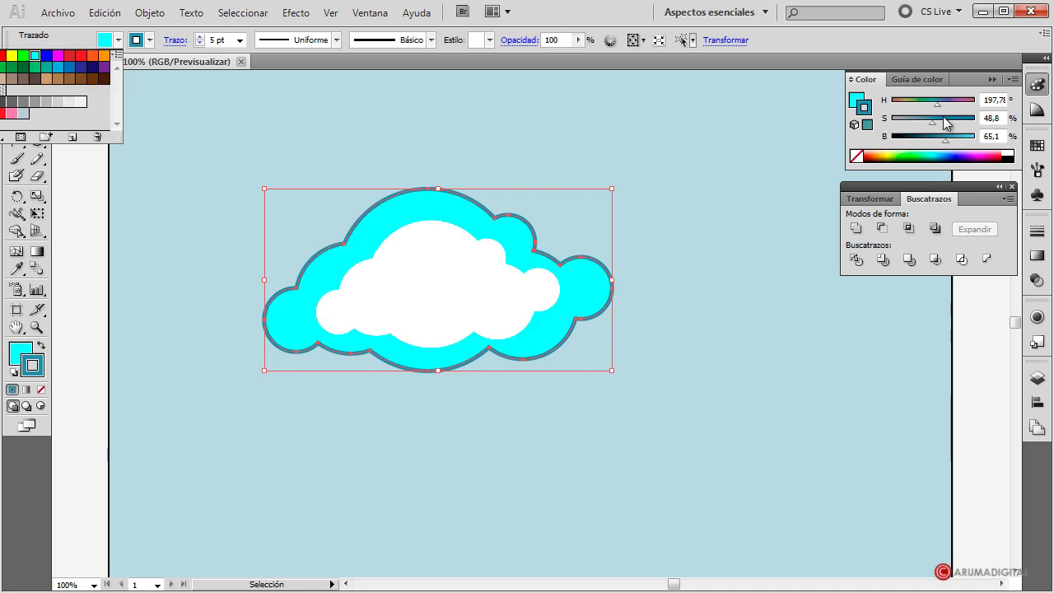
pyautogui.moveTo(944, 118); pyautogui.dragTo(935, 122)
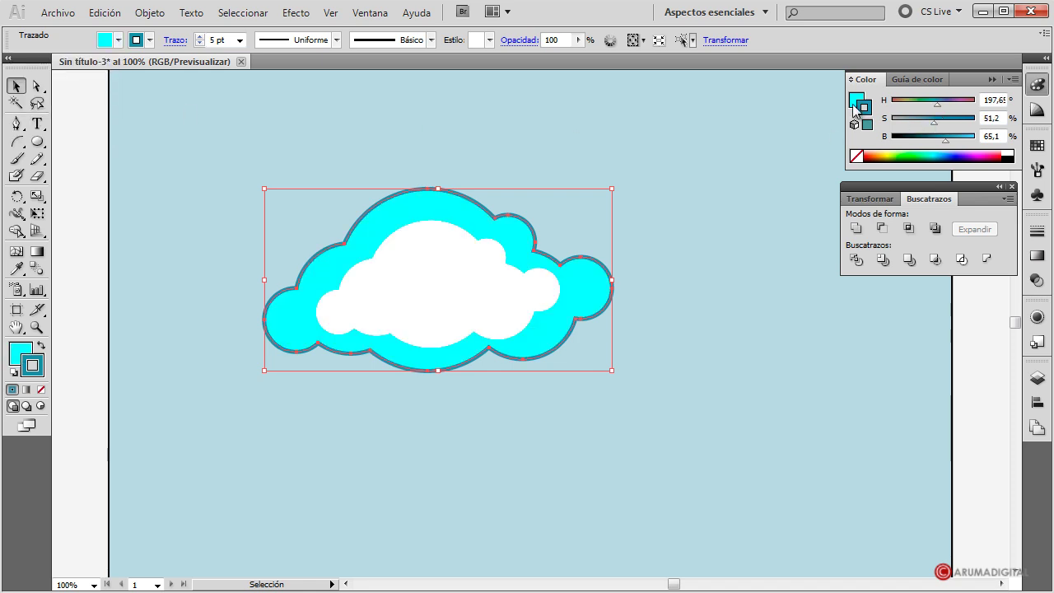
pyautogui.click(856, 99)
pyautogui.moveTo(973, 117); pyautogui.dragTo(901, 120)
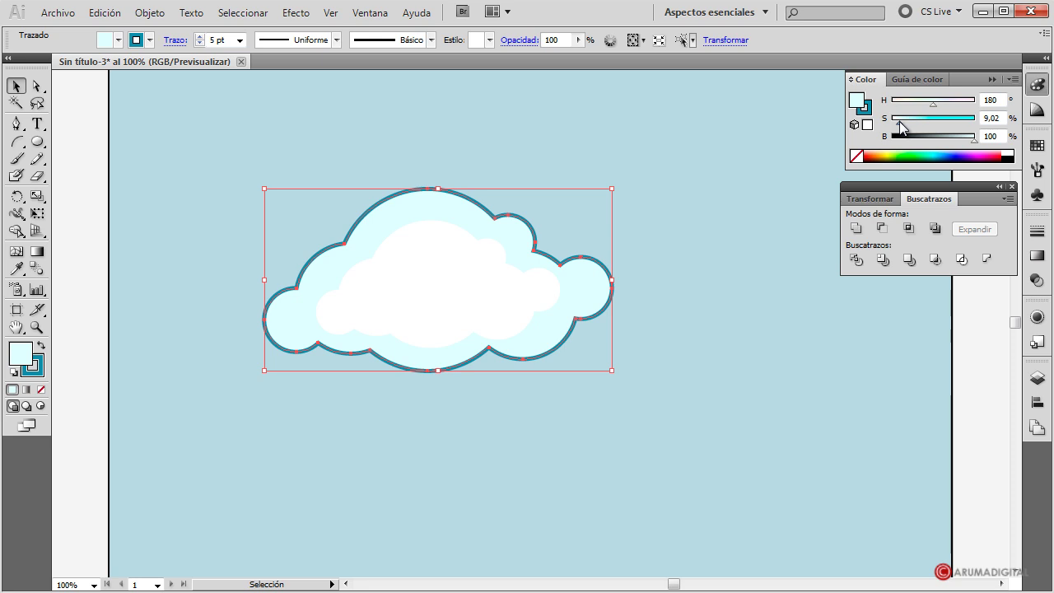
pyautogui.moveTo(974, 140); pyautogui.dragTo(970, 141)
pyautogui.moveTo(897, 120); pyautogui.dragTo(895, 126)
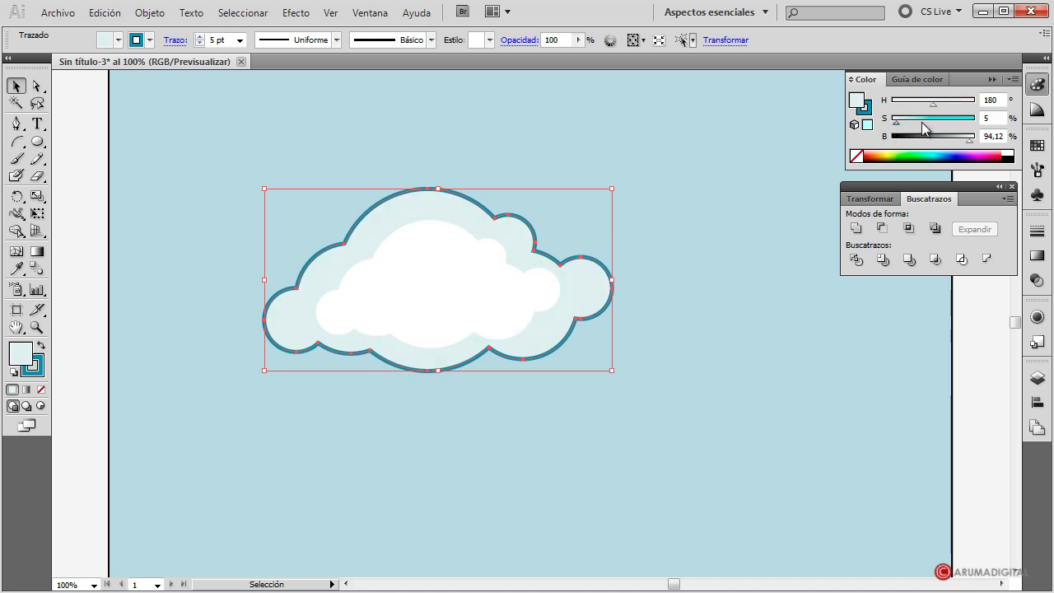
pyautogui.moveTo(970, 139); pyautogui.dragTo(970, 140)
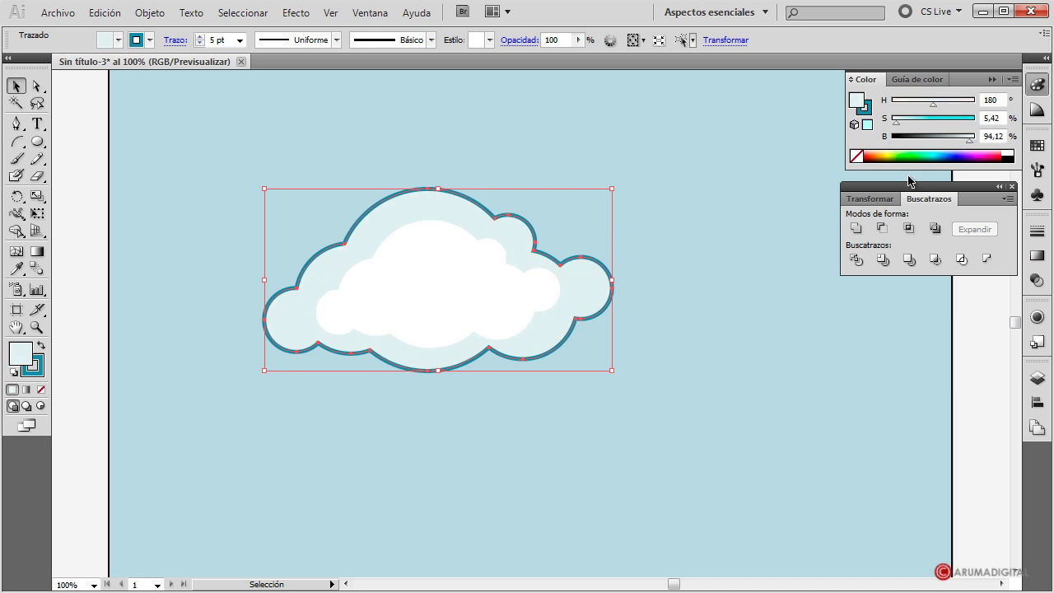
pyautogui.moveTo(898, 124); pyautogui.dragTo(895, 123)
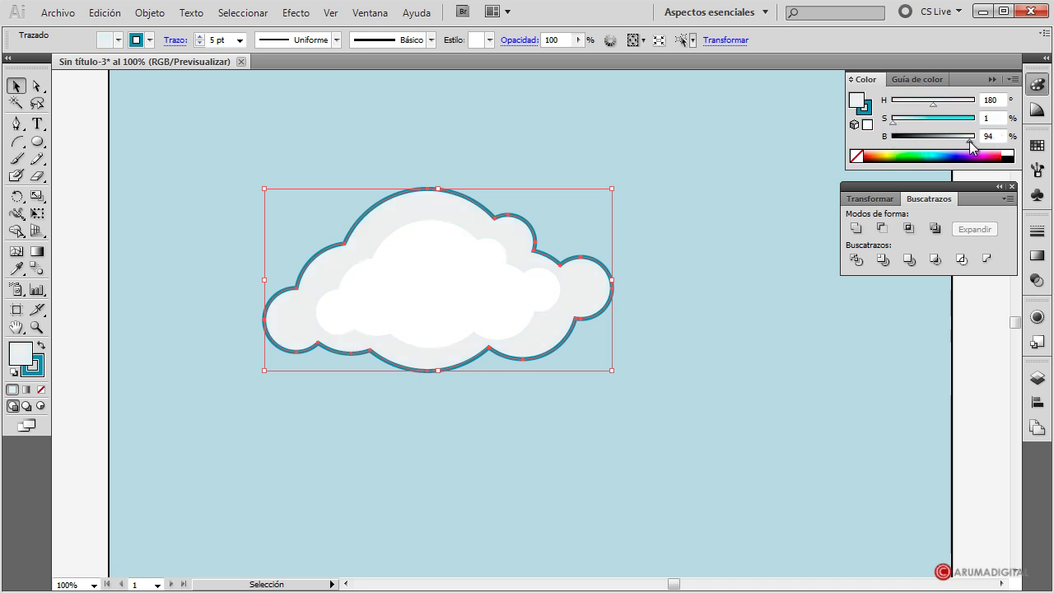
pyautogui.click(895, 123)
# Reposition the inner white cloud slightly up and left within the outer cloud.
pyautogui.click(384, 294)
pyautogui.moveTo(437, 295)
pyautogui.mouseDown()
pyautogui.moveTo(428, 288)
pyautogui.moveTo(436, 288)
pyautogui.moveTo(405, 299)
pyautogui.mouseUp()
pyautogui.click(71, 286)
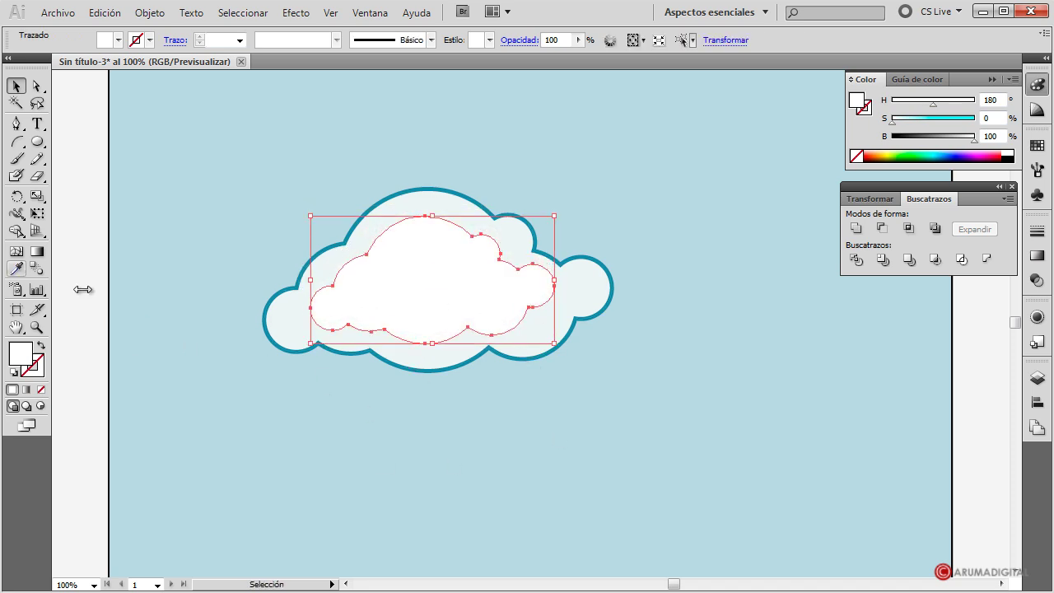
pyautogui.press('Up')
pyautogui.press('Up')
pyautogui.press('Up')
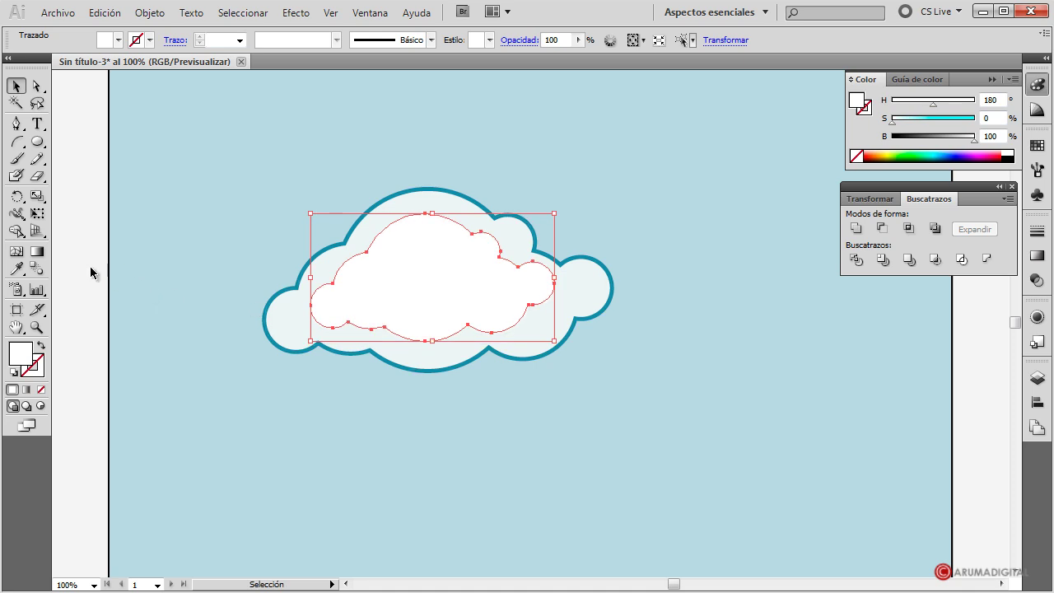
pyautogui.click(86, 269)
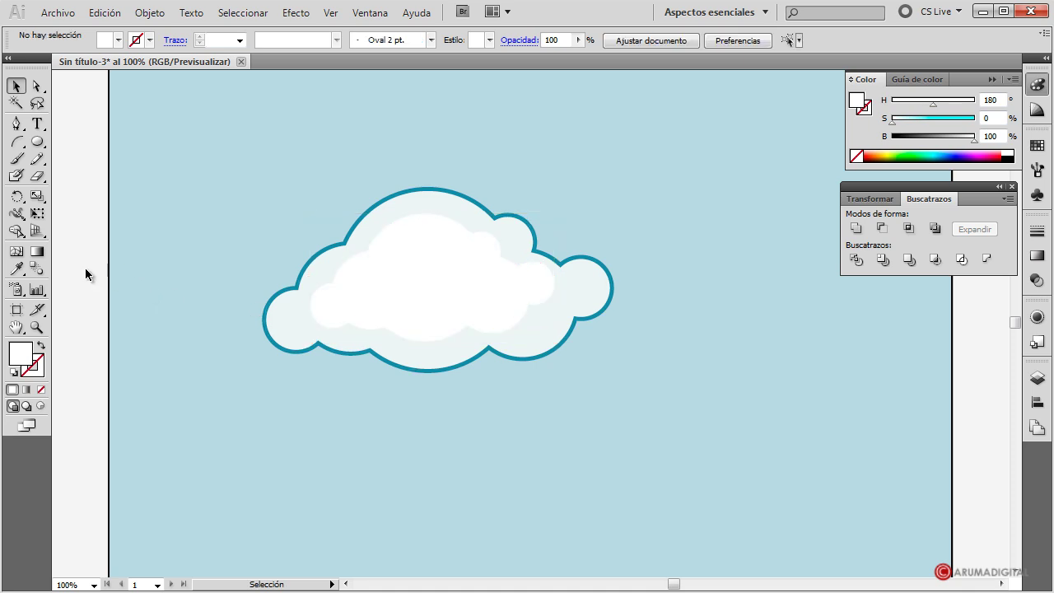
# Draw a small spiral about 49 px wide near the cloud's top.
pyautogui.click(16, 143)
pyautogui.click(14, 145)
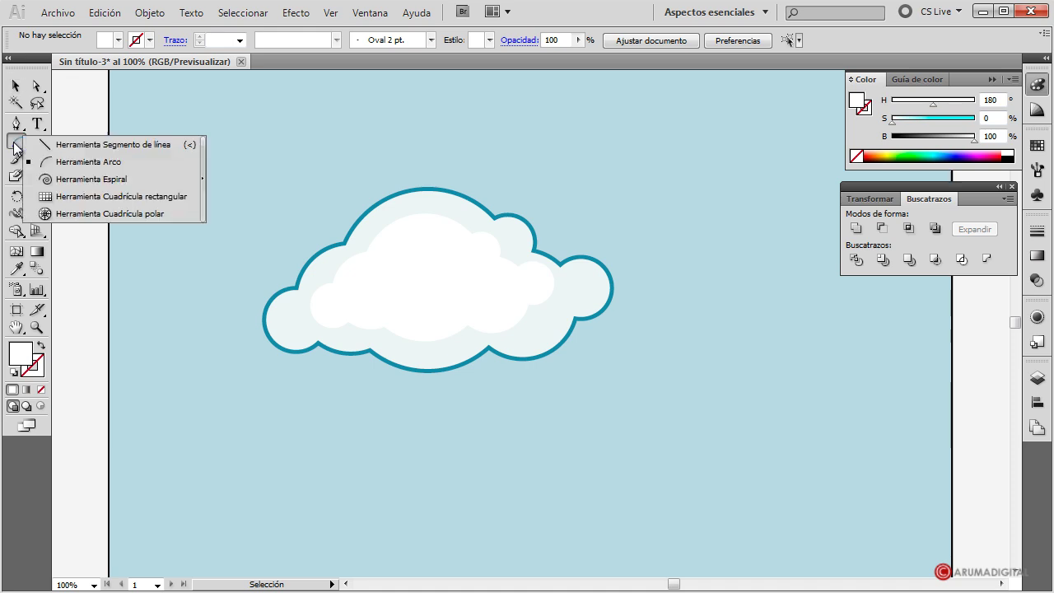
pyautogui.click(71, 178)
pyautogui.moveTo(452, 207); pyautogui.dragTo(473, 189)
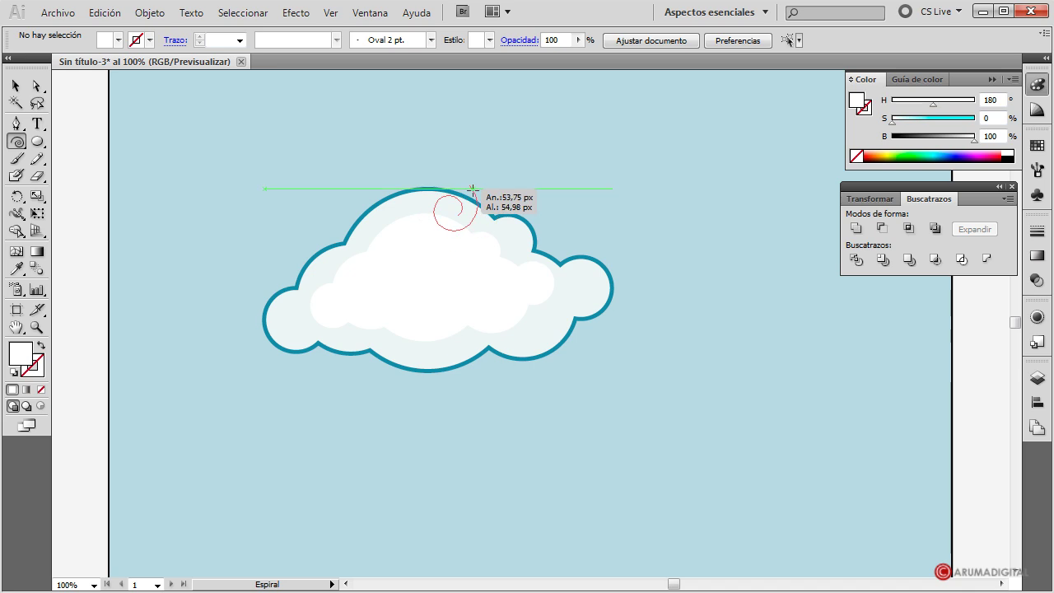
pyautogui.moveTo(472, 188); pyautogui.dragTo(470, 189)
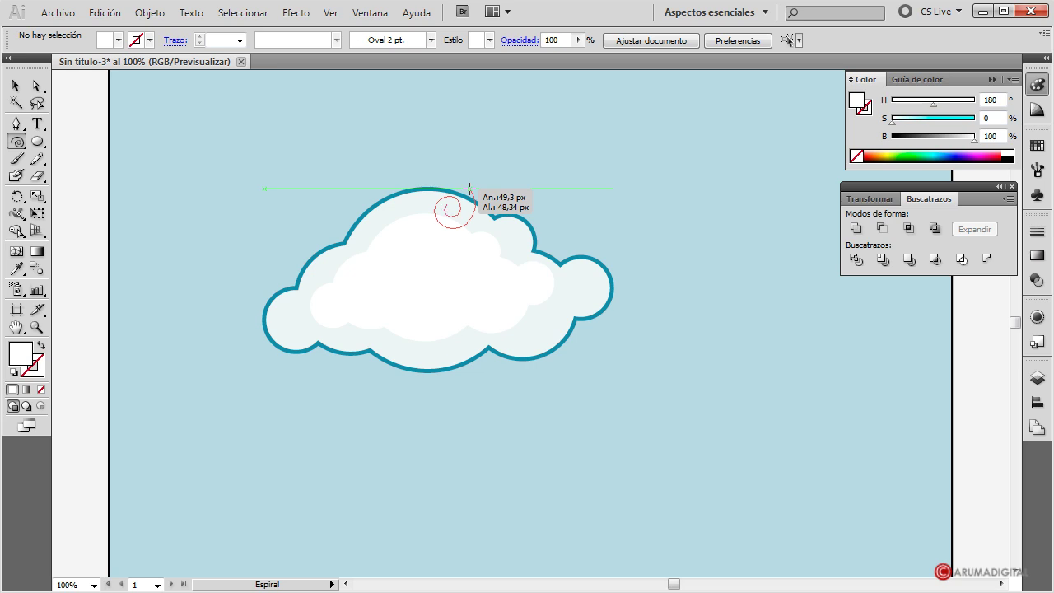
pyautogui.moveTo(470, 190); pyautogui.dragTo(443, 177)
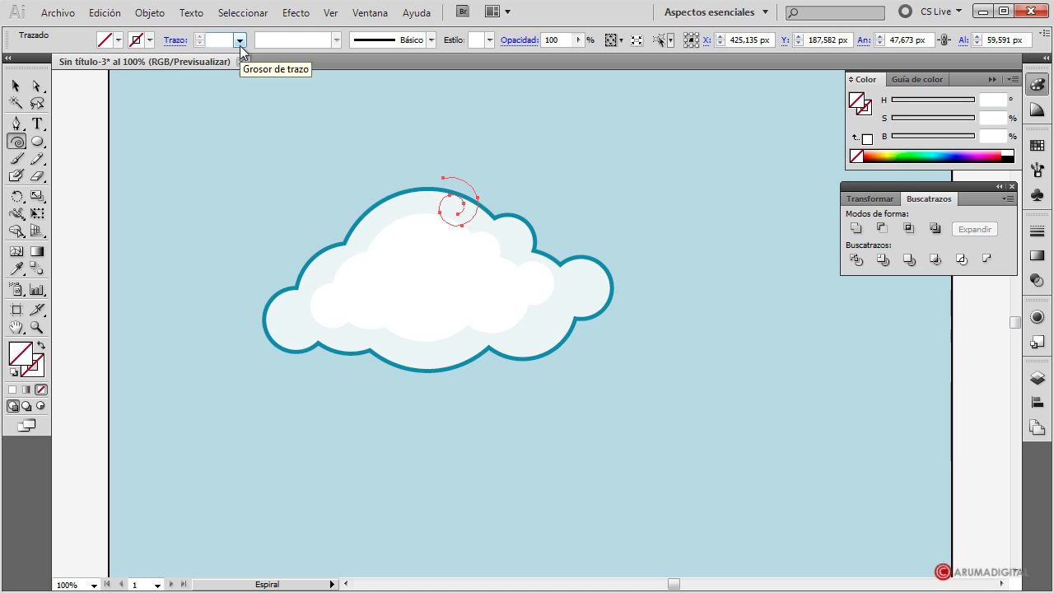
# Move the spiral to the inner cloud's upper left and tilt it slightly.
pyautogui.click(17, 86)
pyautogui.moveTo(474, 219)
pyautogui.mouseDown()
pyautogui.moveTo(375, 295)
pyautogui.moveTo(374, 286)
pyautogui.mouseUp()
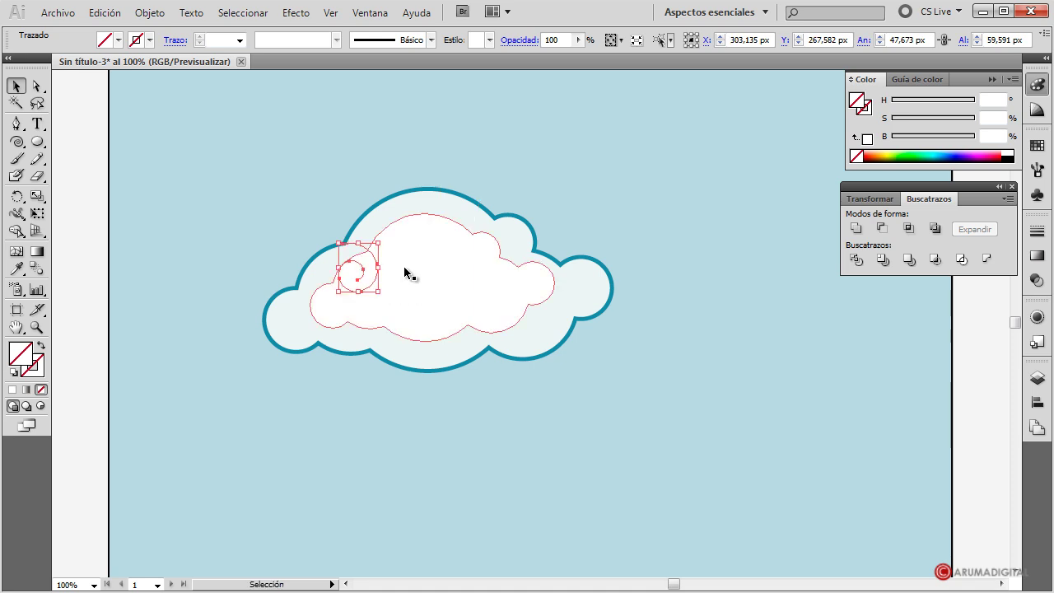
pyautogui.moveTo(383, 242); pyautogui.dragTo(381, 232)
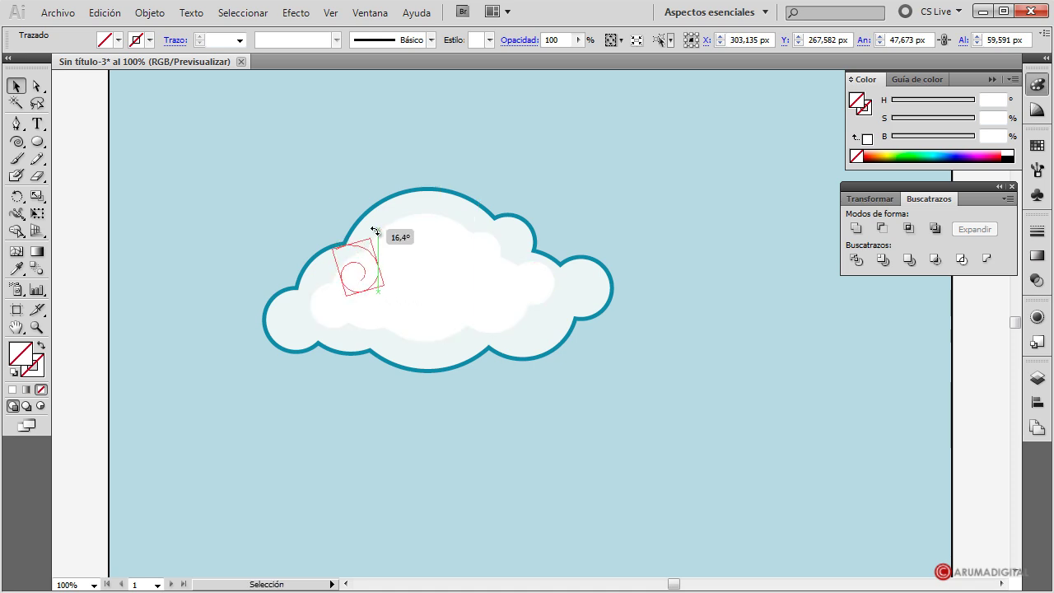
pyautogui.moveTo(368, 266); pyautogui.dragTo(370, 260)
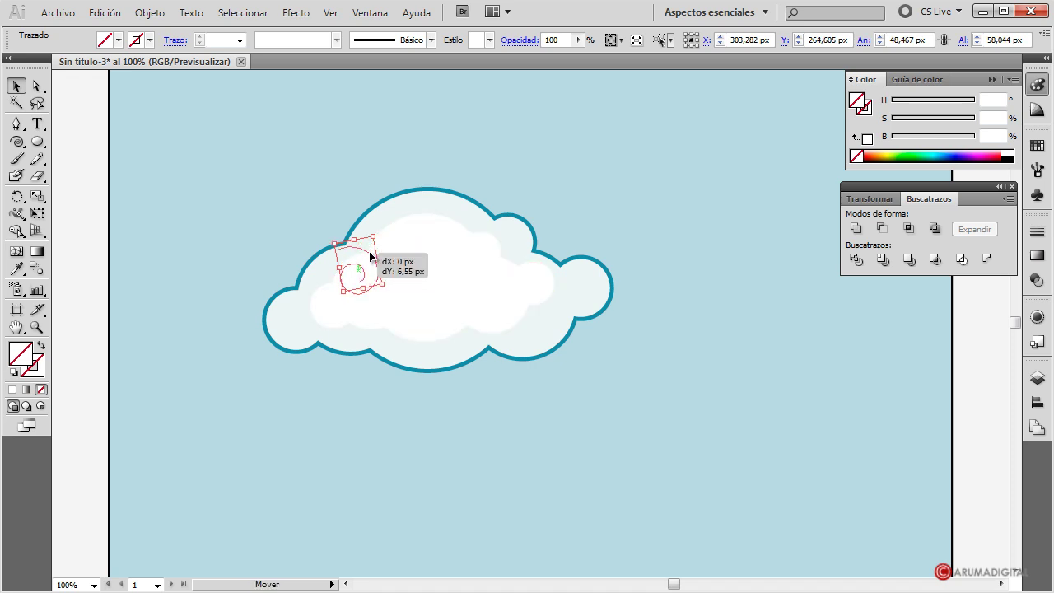
pyautogui.hotkey('ctrl', 'shift', 'a')
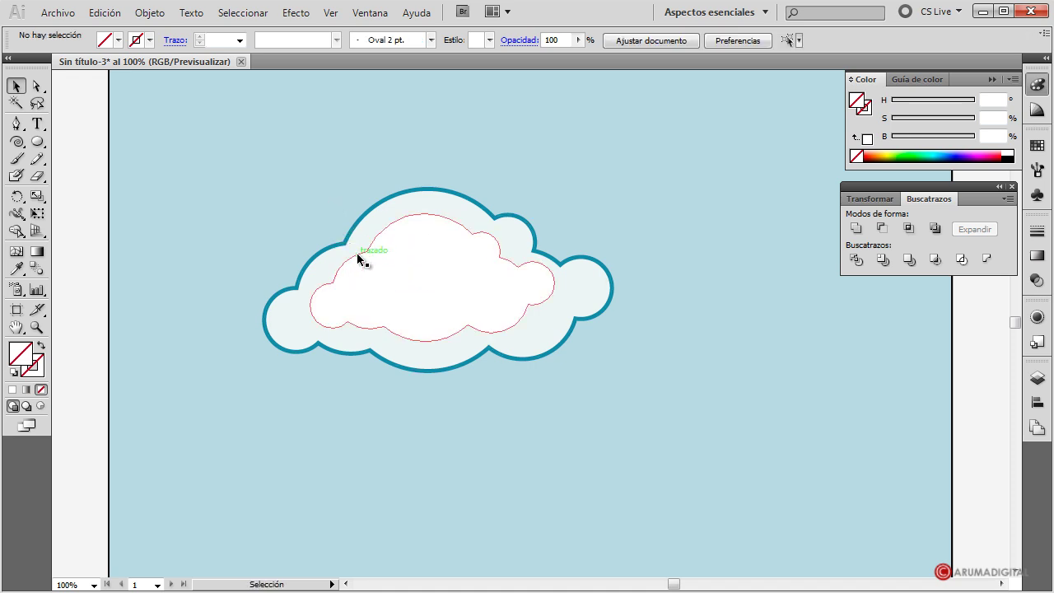
pyautogui.click(361, 250)
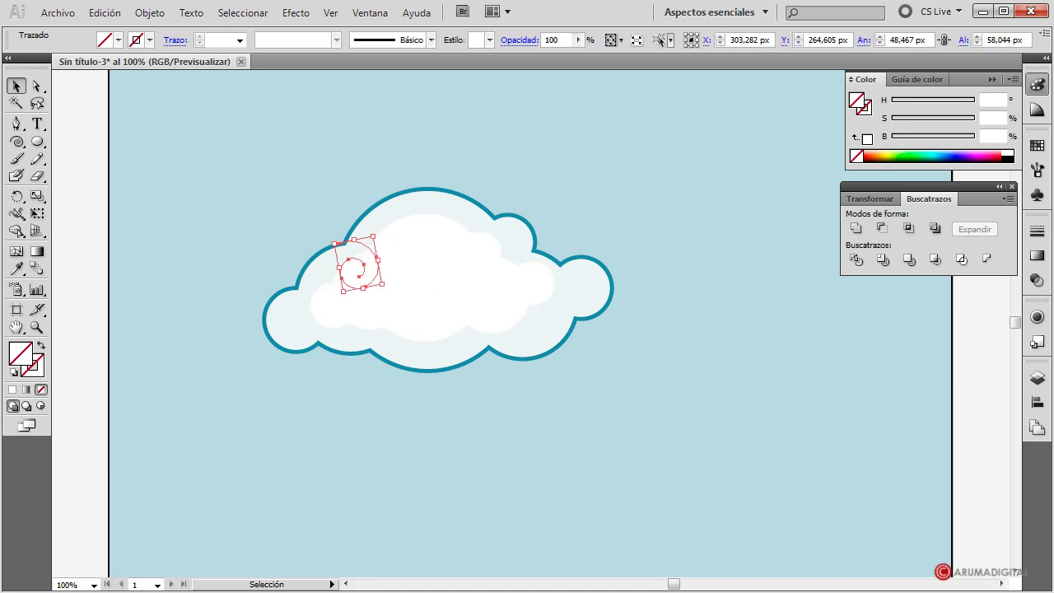
# Give the spiral a blue stroke, trying 7 pt before settling on 5 pt.
pyautogui.click(241, 41)
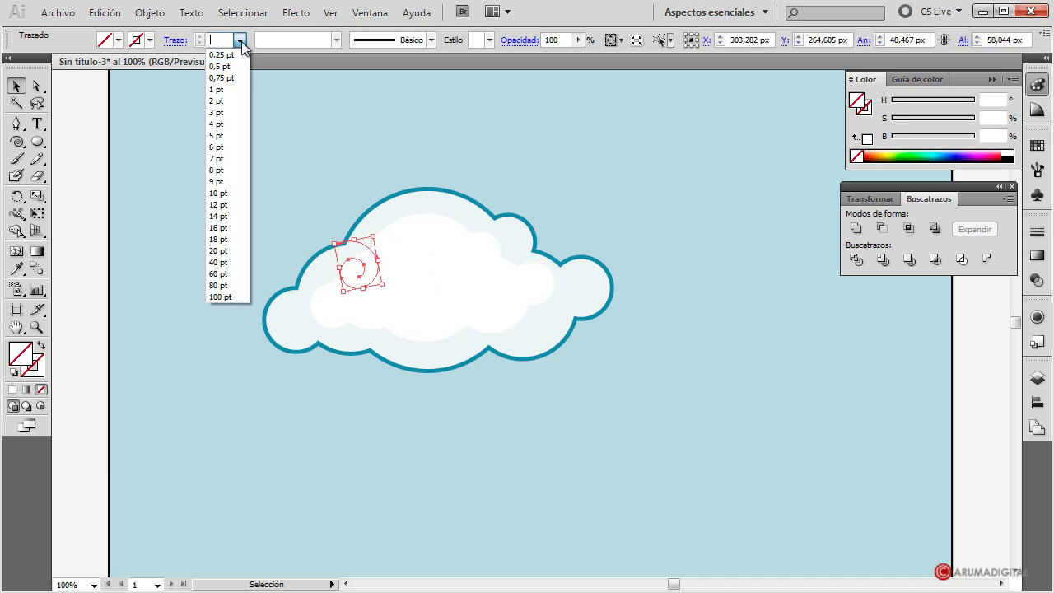
pyautogui.click(150, 40)
pyautogui.click(150, 41)
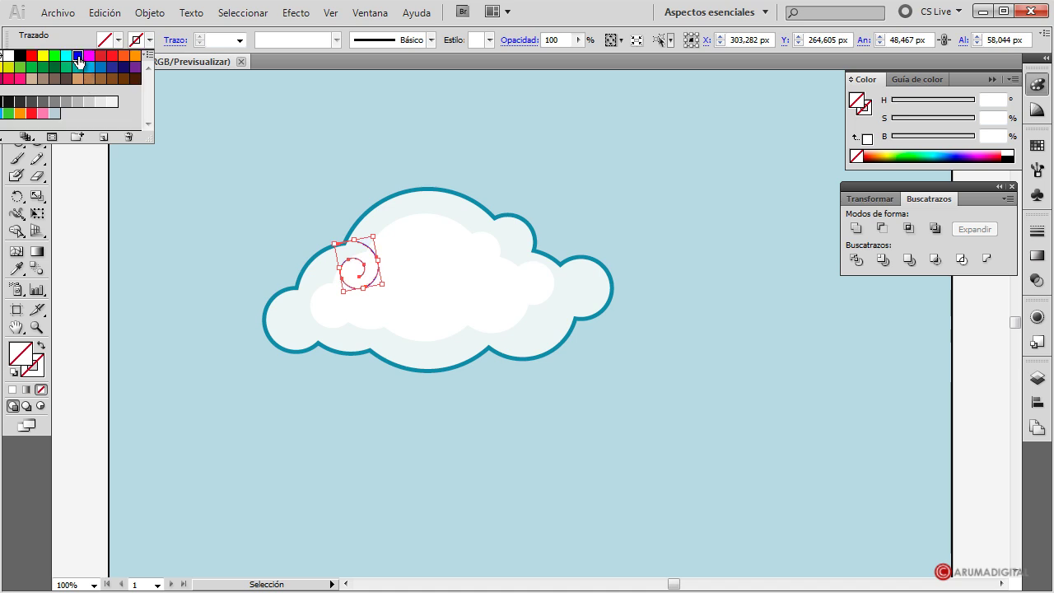
pyautogui.click(78, 56)
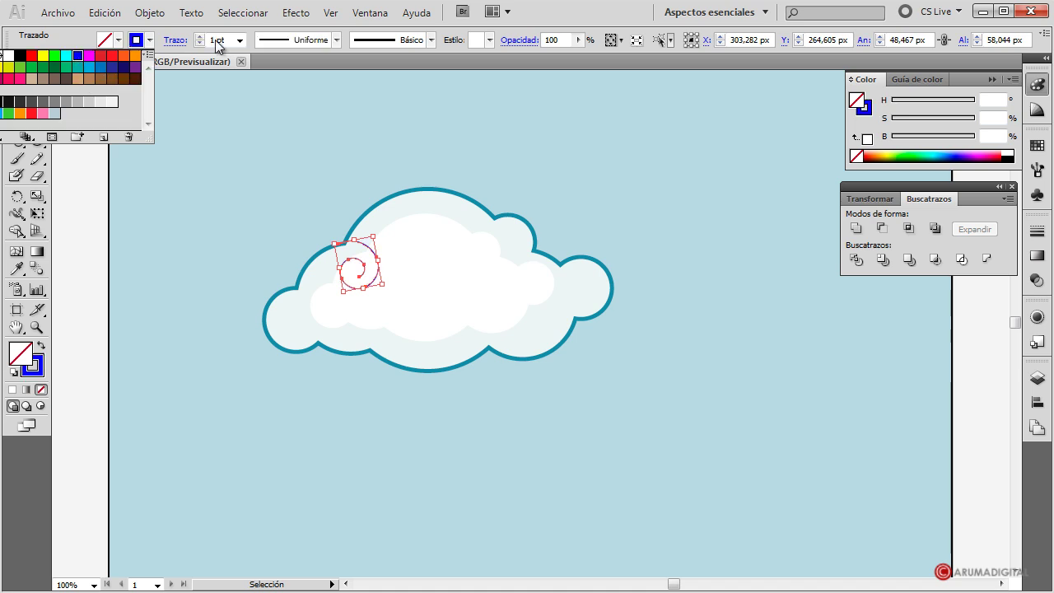
pyautogui.keyDown('shift'); pyautogui.click(476, 241); pyautogui.keyUp('shift')
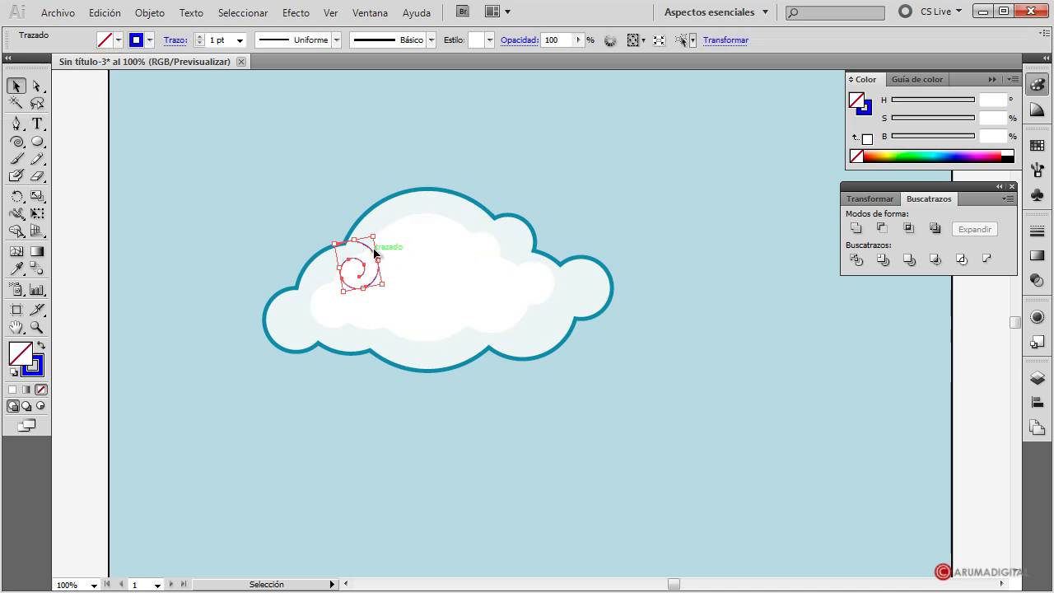
pyautogui.click(240, 40)
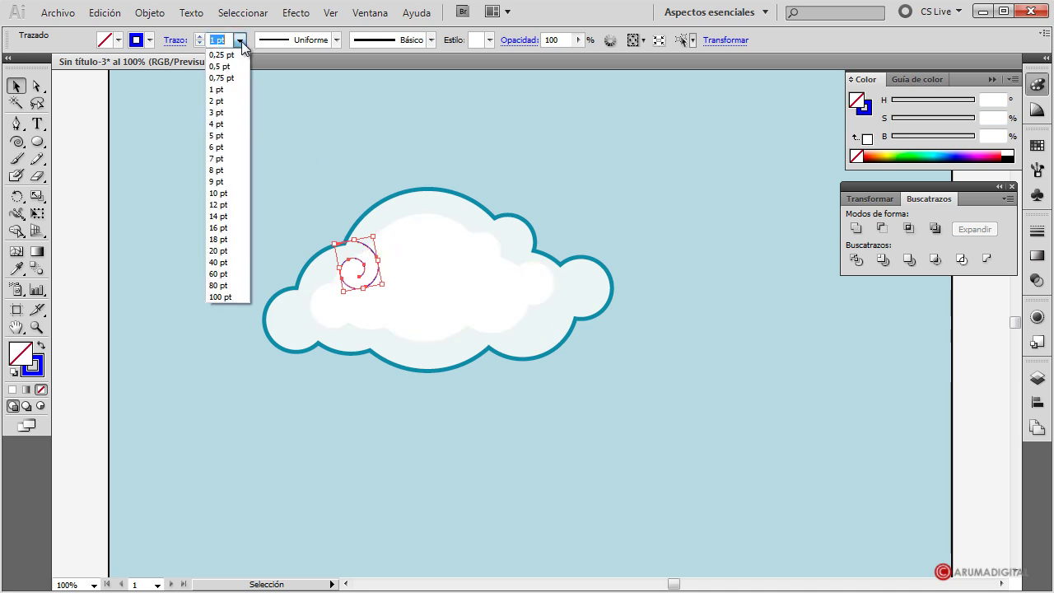
pyautogui.click(218, 158)
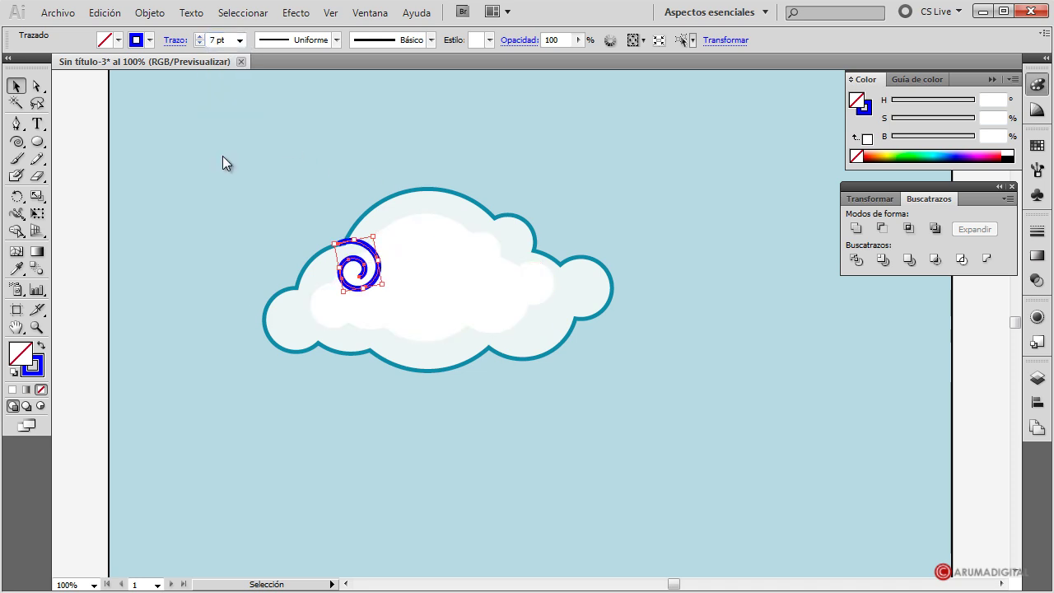
pyautogui.click(240, 39)
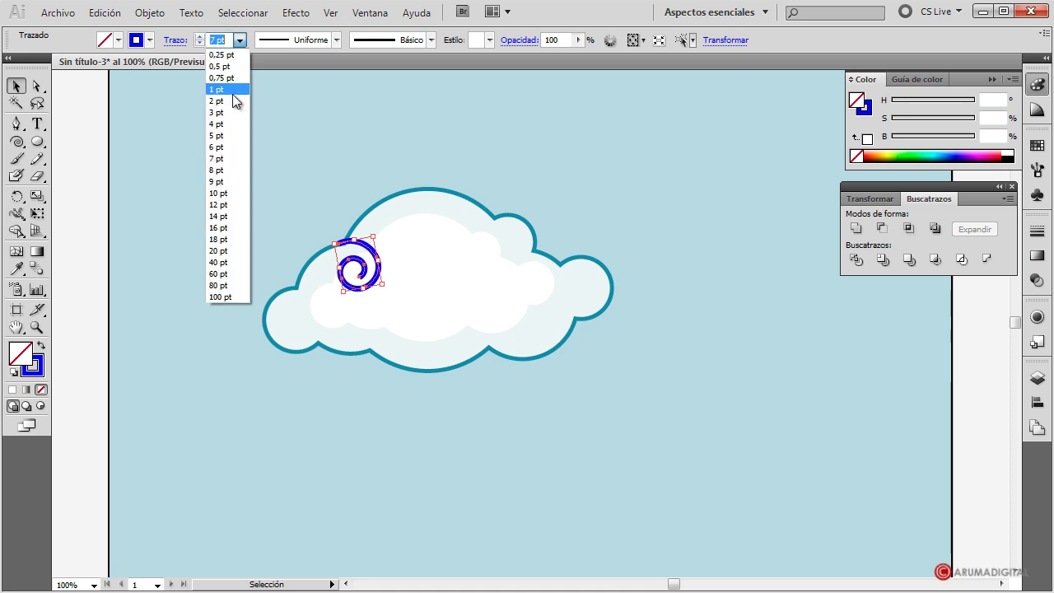
pyautogui.click(218, 135)
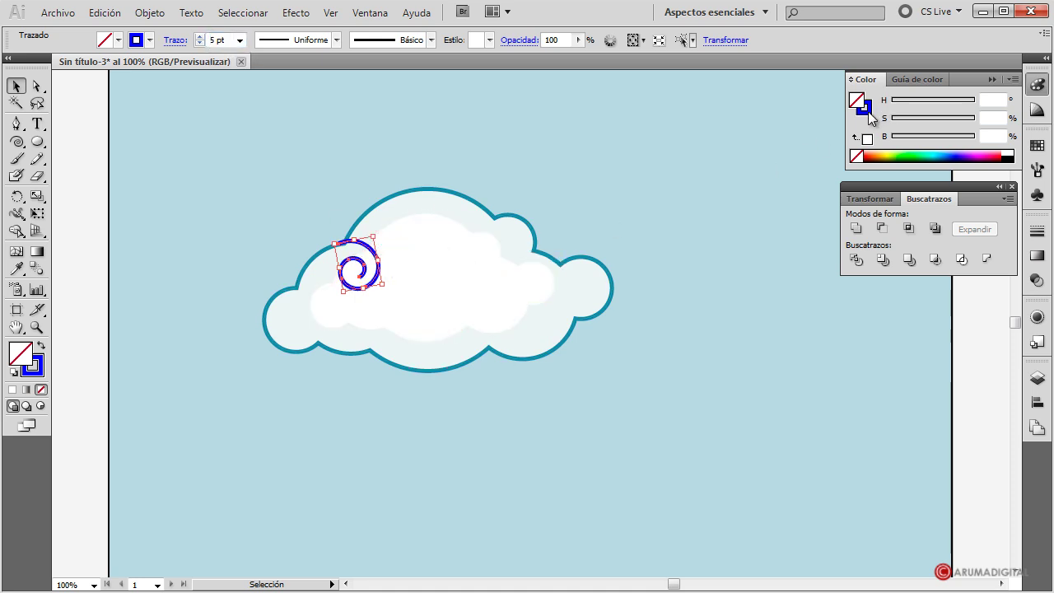
pyautogui.click(407, 210)
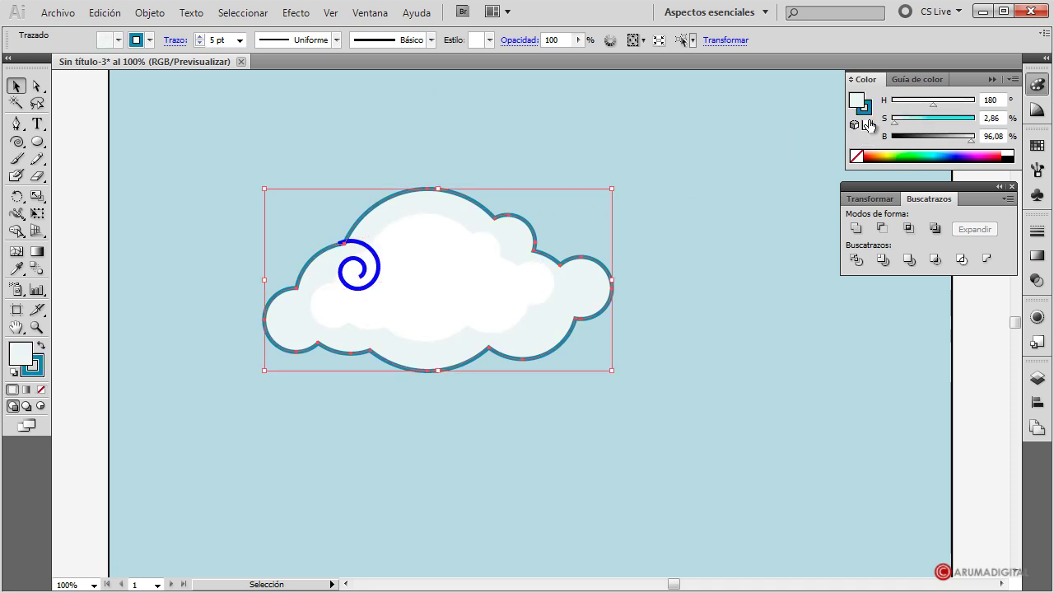
# Undo the accidental teal fill on the spiral.
pyautogui.keyDown('shift'); pyautogui.click(392, 277); pyautogui.keyUp('shift')
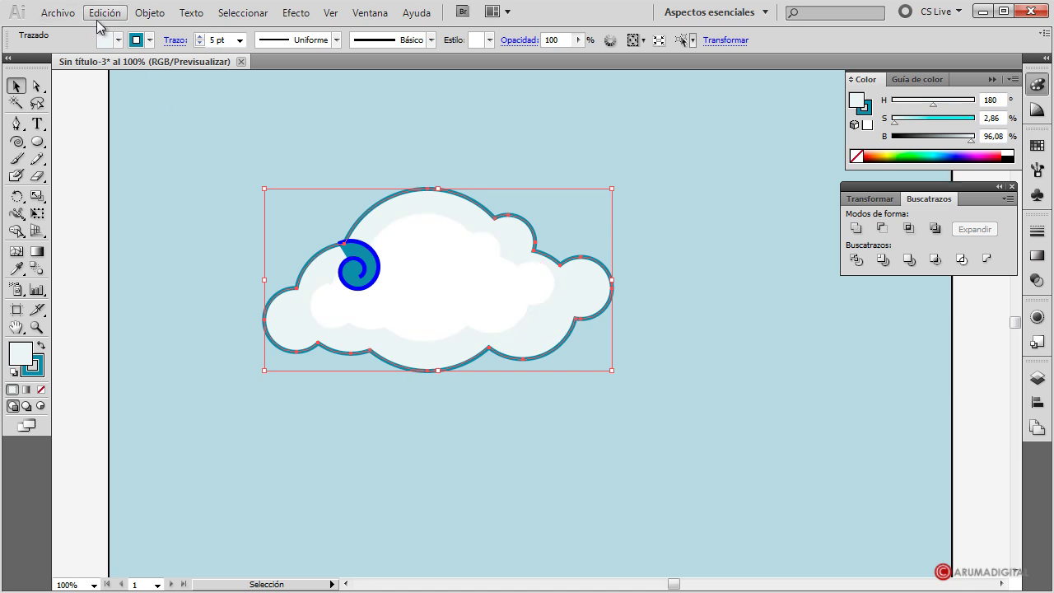
pyautogui.click(104, 12)
pyautogui.click(118, 32)
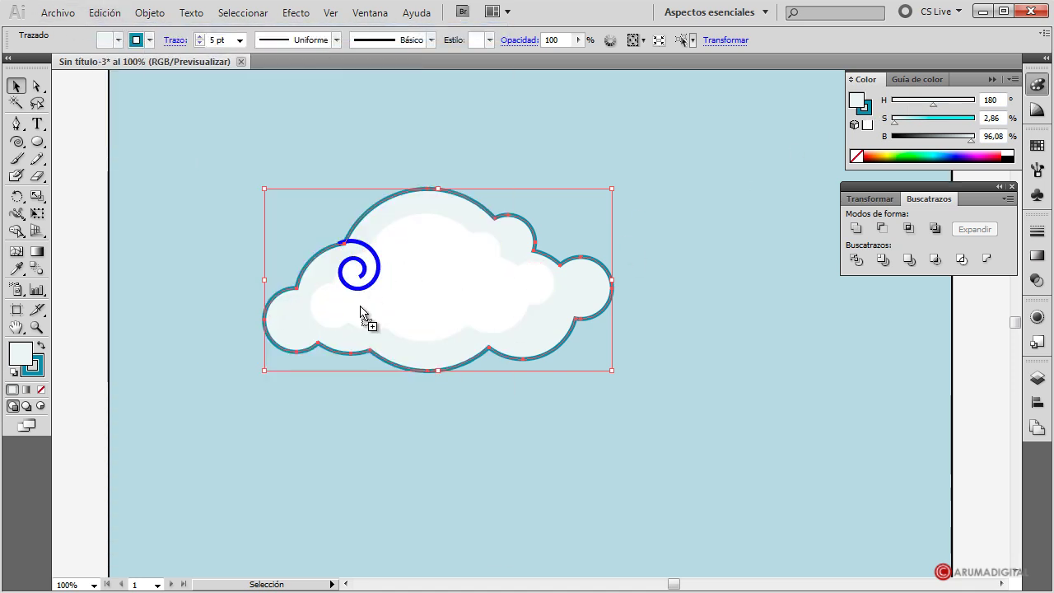
# Give the spiral a teal stroke matching the cloud outline, with no fill.
pyautogui.keyDown('shift'); pyautogui.click(363, 288); pyautogui.keyUp('shift')
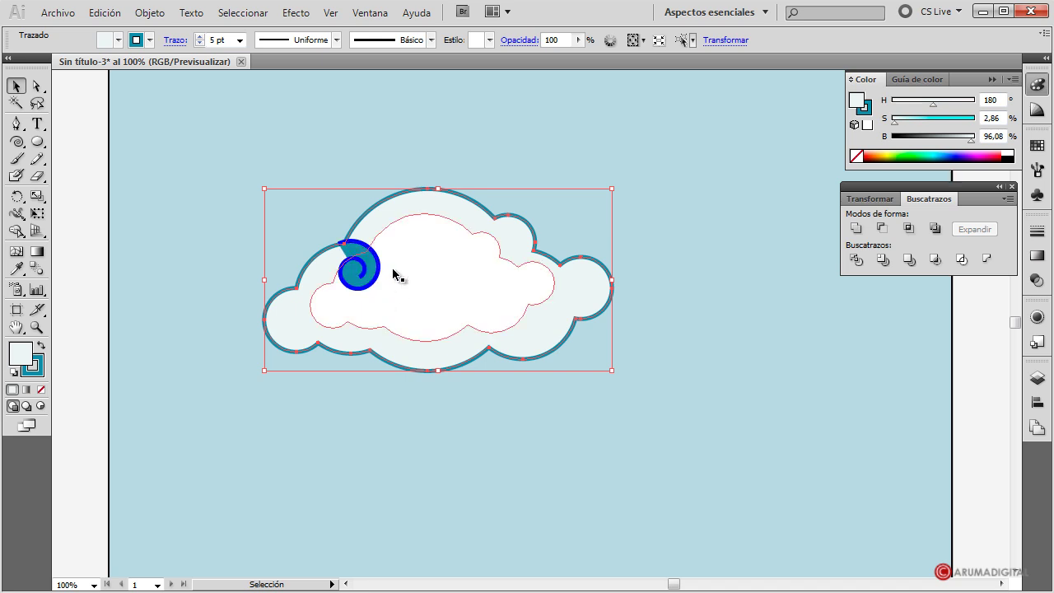
pyautogui.keyDown('shift'); pyautogui.click(379, 302); pyautogui.keyUp('shift')
pyautogui.click(356, 273)
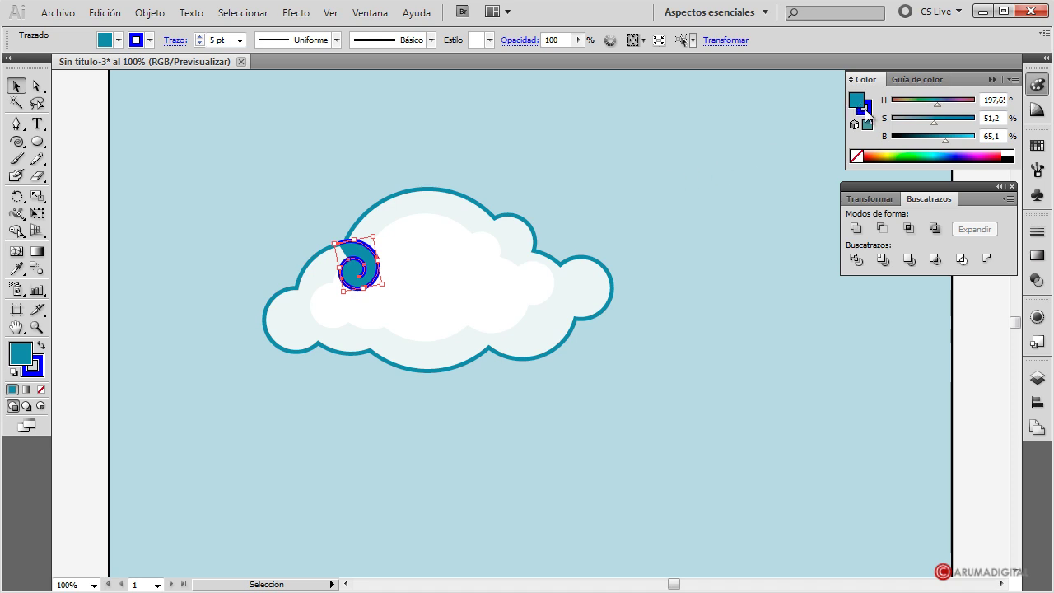
pyautogui.moveTo(871, 111); pyautogui.dragTo(867, 110)
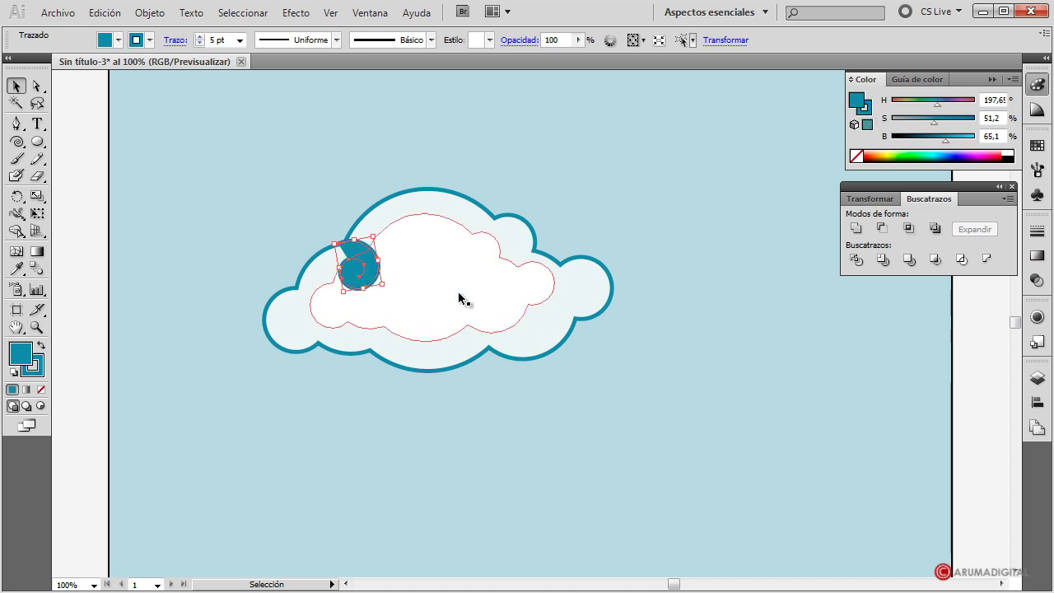
pyautogui.click(118, 39)
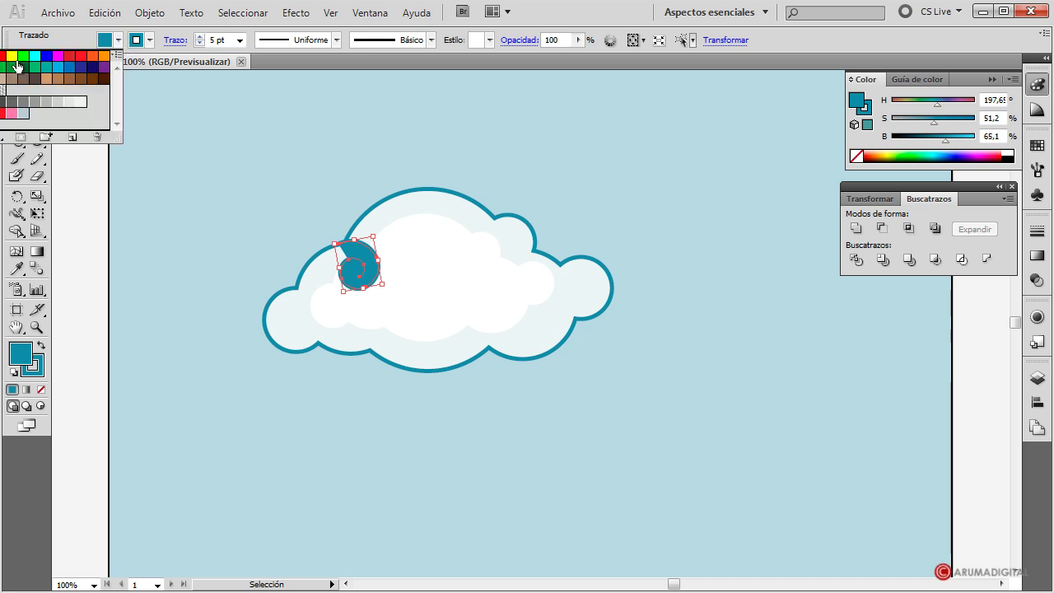
pyautogui.press('/')
# Rotate the spiral a few more degrees on the inner cloud's upper-left edge.
pyautogui.click(463, 126)
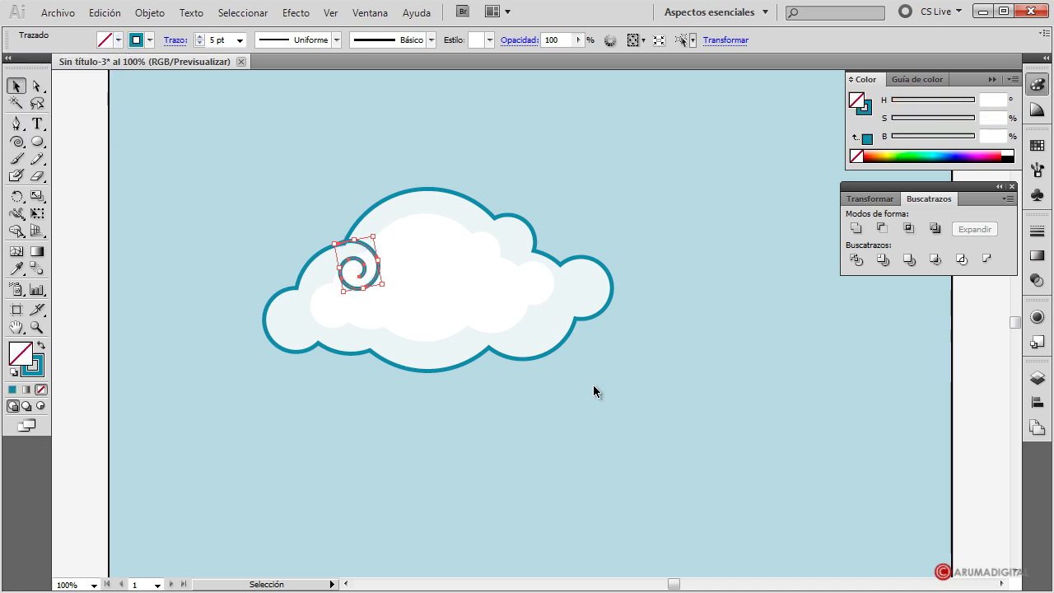
pyautogui.click(709, 321)
pyautogui.click(365, 262)
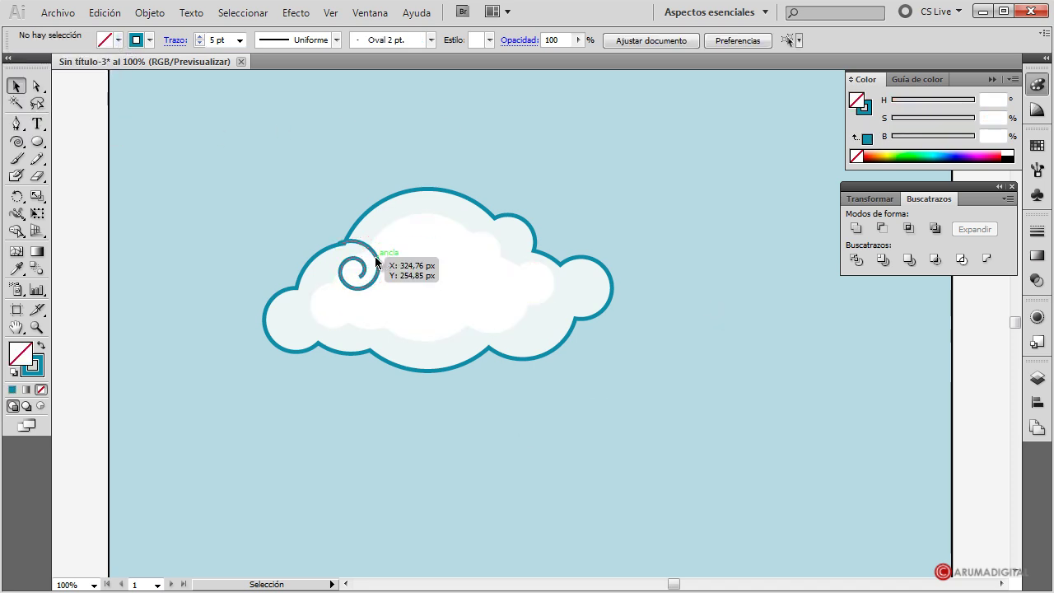
pyautogui.click(650, 407)
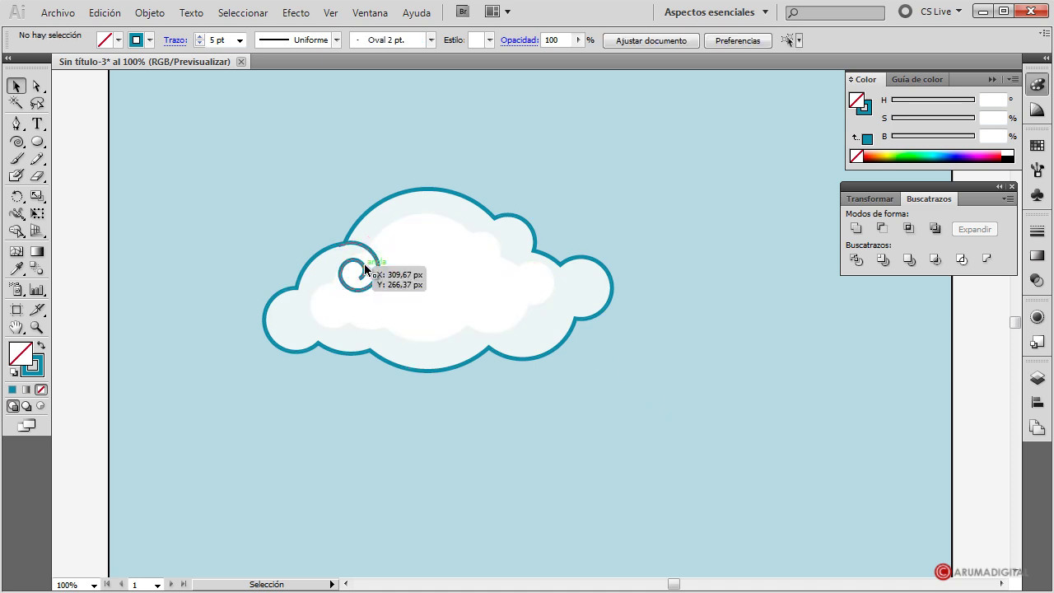
pyautogui.click(370, 272)
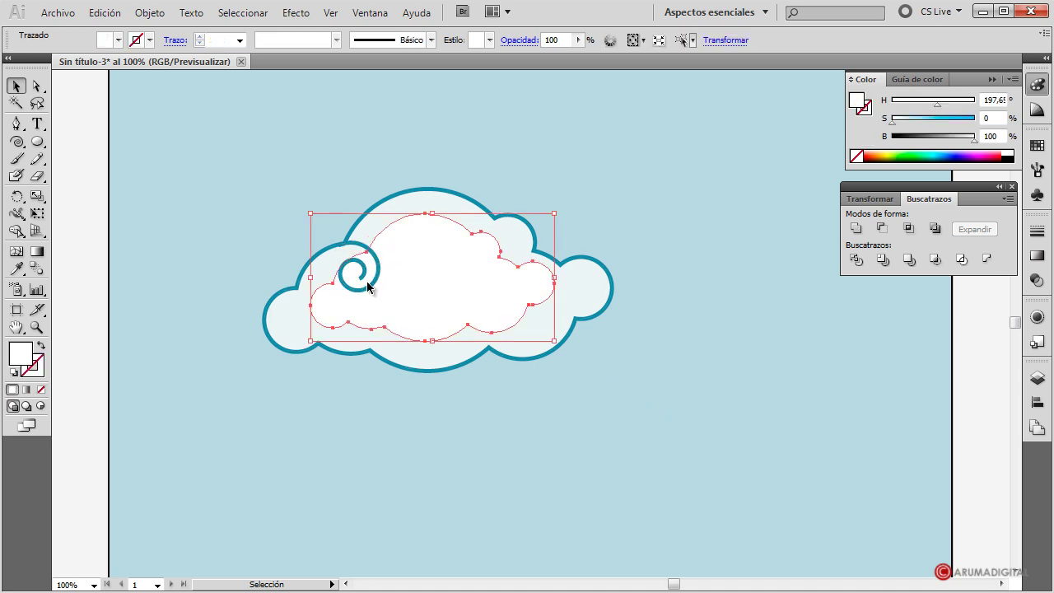
pyautogui.doubleClick(359, 278)
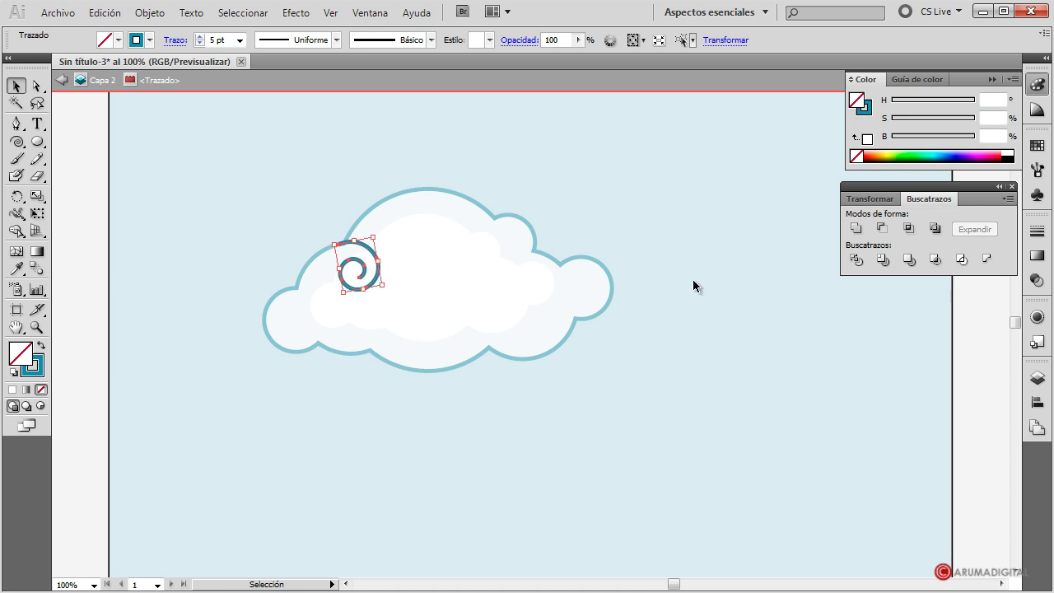
pyautogui.doubleClick(721, 284)
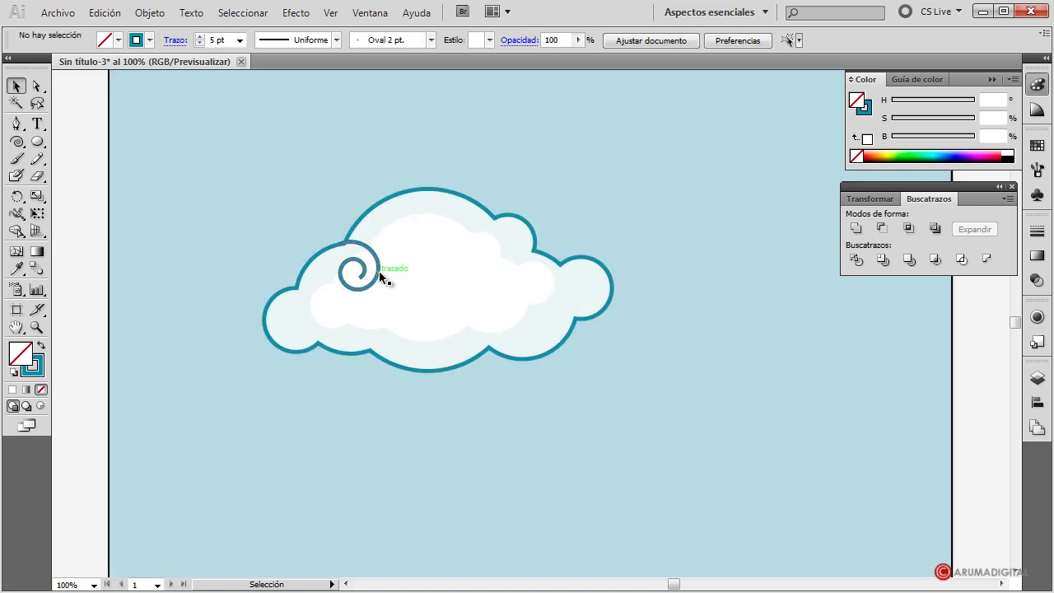
pyautogui.click(379, 271)
pyautogui.click(762, 322)
pyautogui.click(377, 279)
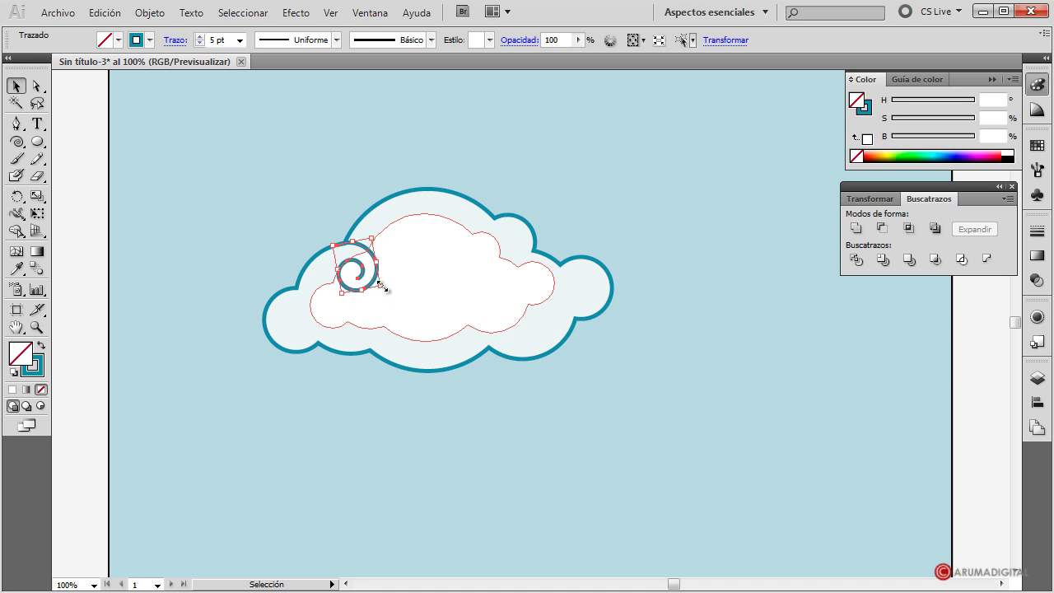
pyautogui.moveTo(368, 293); pyautogui.dragTo(369, 288)
# Reselect the spiral swirl on its own.
pyautogui.click(655, 430)
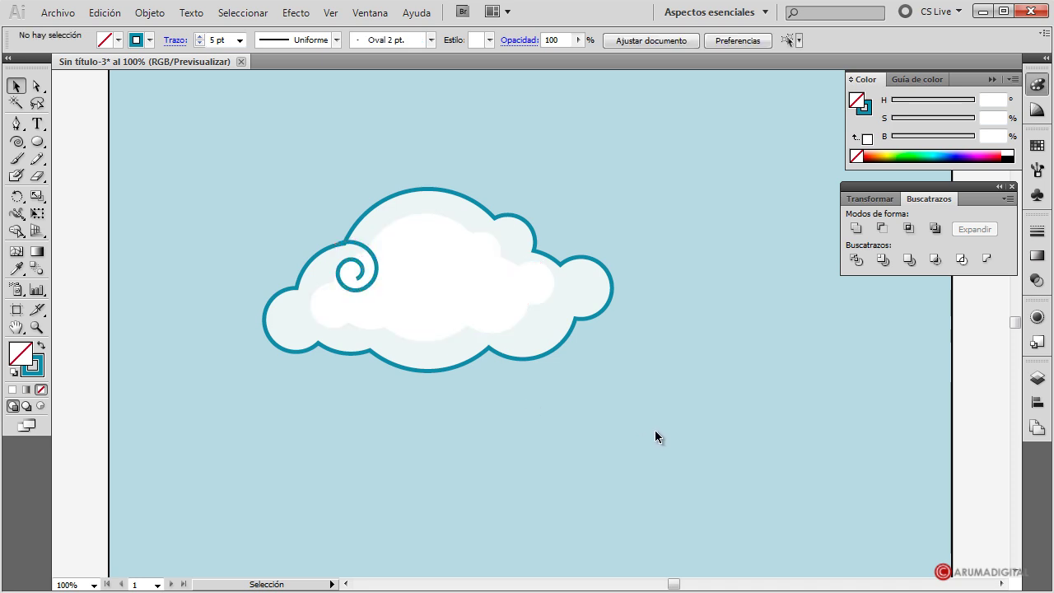
pyautogui.click(368, 291)
pyautogui.click(408, 446)
pyautogui.click(370, 283)
pyautogui.click(420, 404)
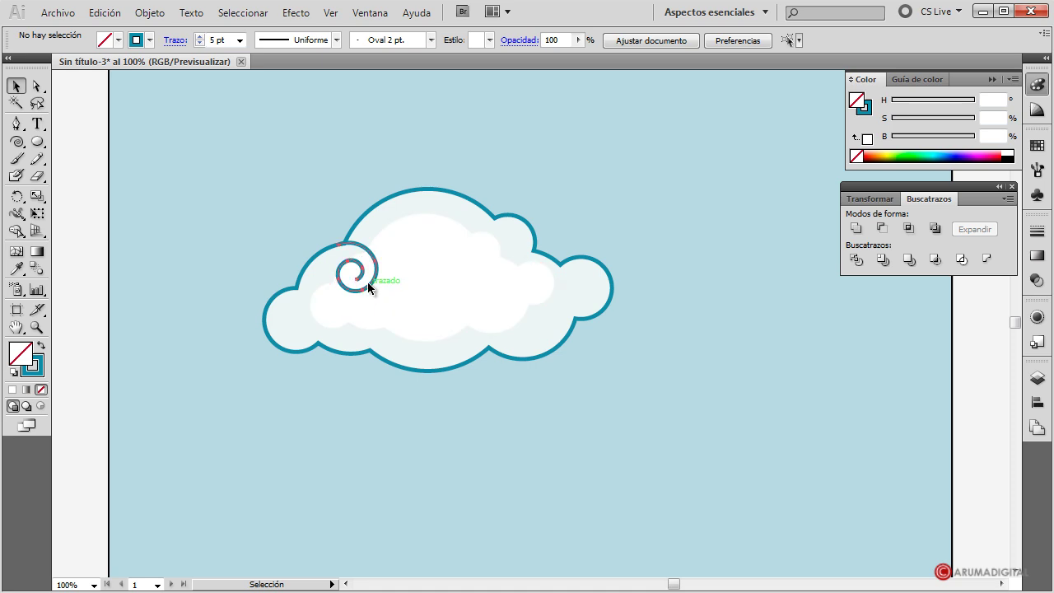
pyautogui.click(368, 282)
pyautogui.click(557, 439)
pyautogui.click(348, 281)
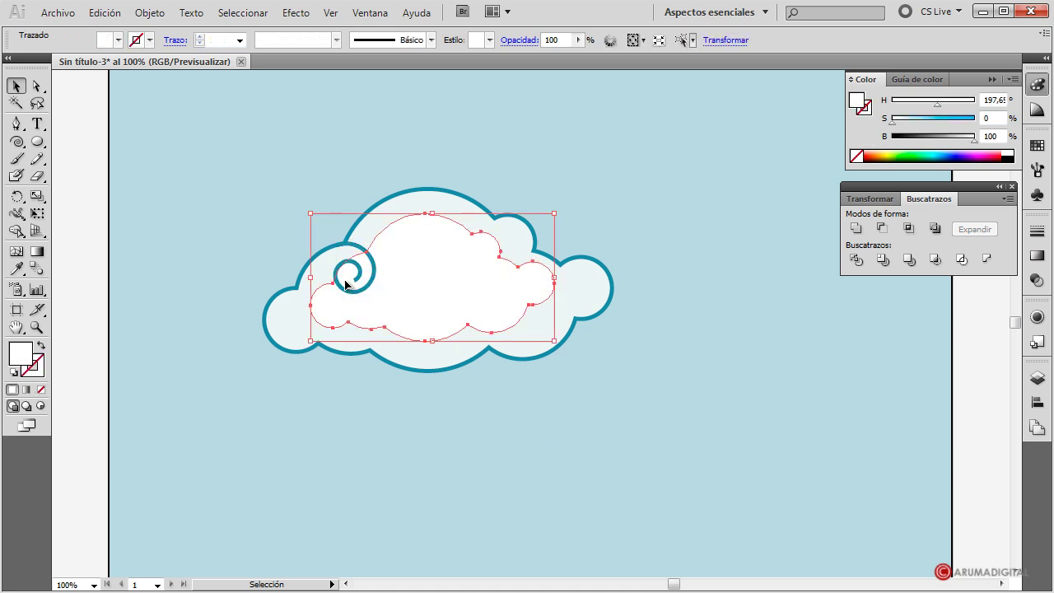
pyautogui.click(363, 288)
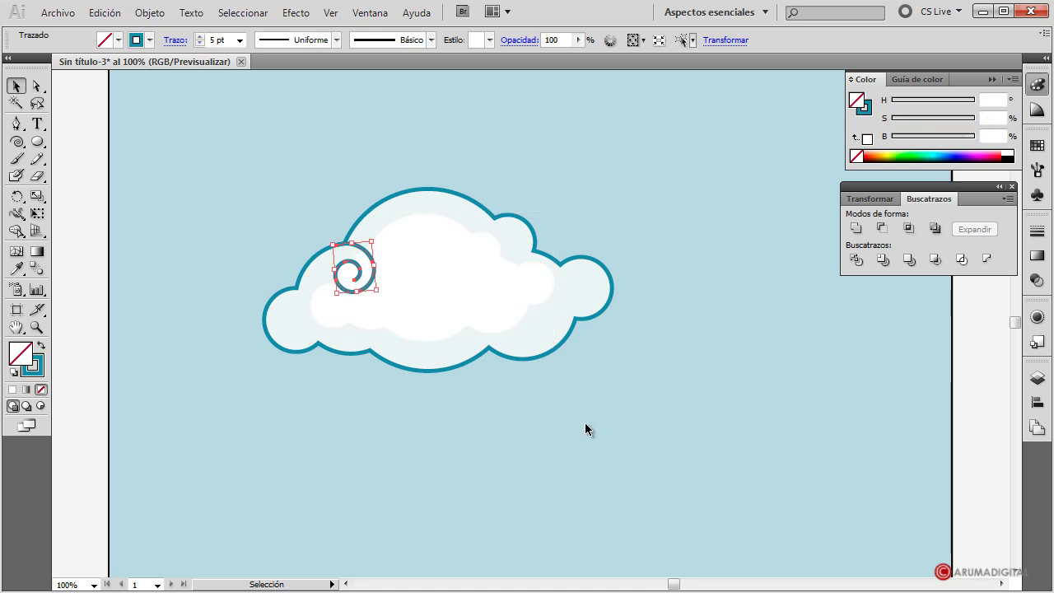
# Paste a copy of the spiral, then move and resize it inside the cloud.
pyautogui.press('a')
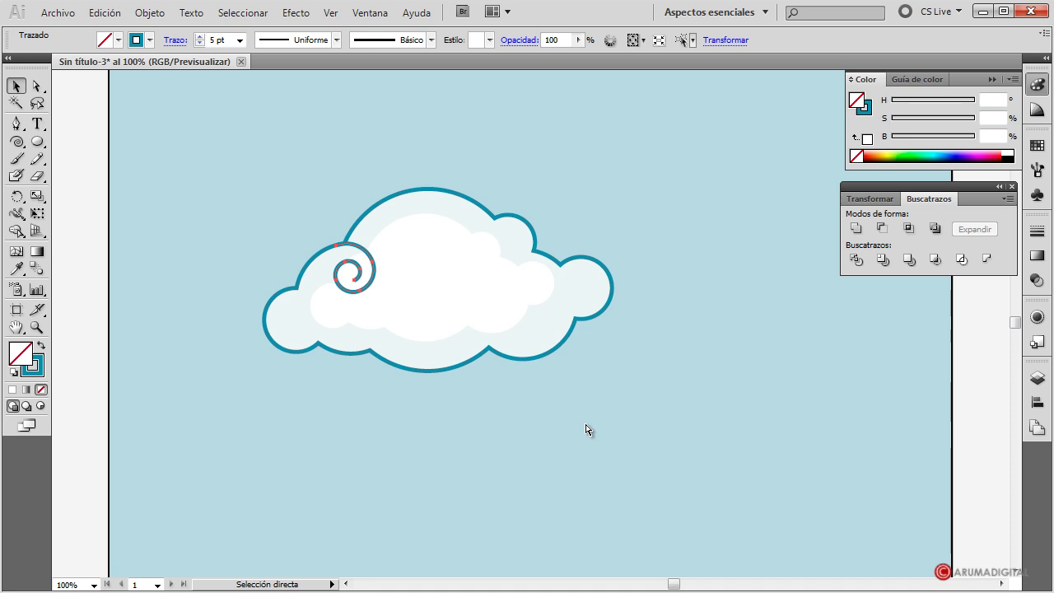
pyautogui.hotkey('ctrl', 'c')
pyautogui.hotkey('ctrl', 'v')
pyautogui.press('v')
pyautogui.moveTo(552, 331)
pyautogui.mouseDown()
pyautogui.moveTo(587, 294)
pyautogui.moveTo(485, 303)
pyautogui.mouseUp()
pyautogui.click(560, 341)
pyautogui.click(540, 329)
pyautogui.moveTo(559, 346)
pyautogui.mouseDown()
pyautogui.moveTo(537, 337)
pyautogui.moveTo(526, 354)
pyautogui.moveTo(501, 319)
pyautogui.moveTo(527, 322)
pyautogui.moveTo(493, 320)
pyautogui.mouseUp()
pyautogui.click(623, 406)
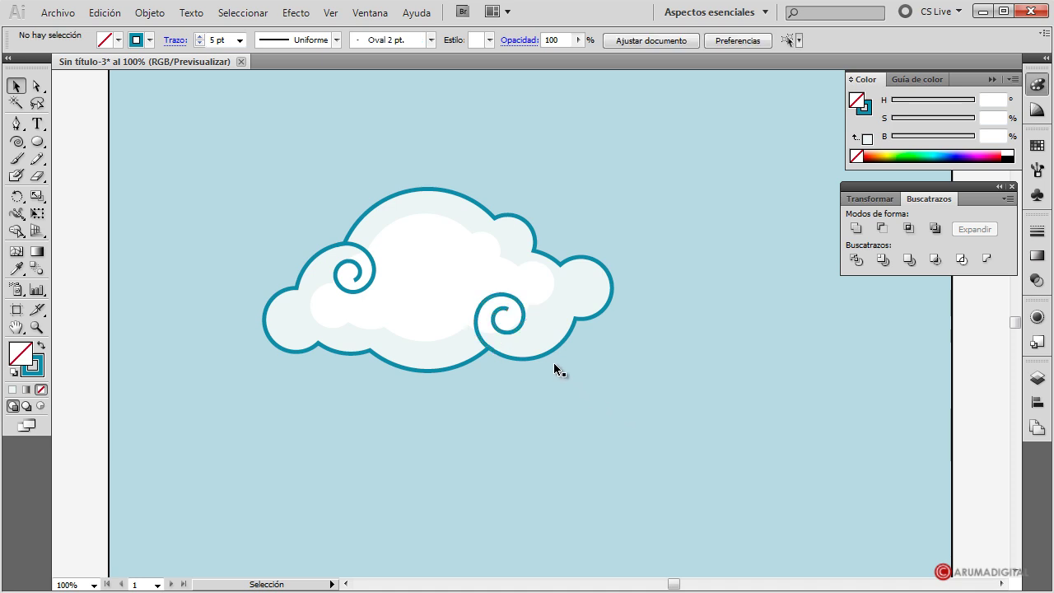
# Apply a tapered variable width profile to the lower-right spiral's stroke.
pyautogui.click(520, 328)
pyautogui.click(679, 417)
pyautogui.click(483, 346)
pyautogui.click(643, 405)
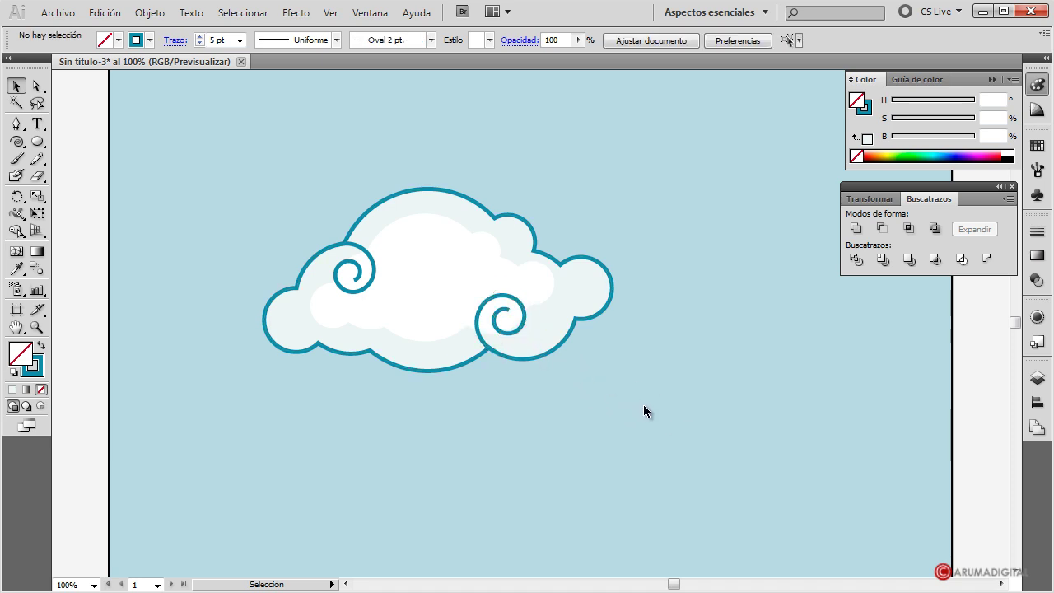
pyautogui.click(519, 328)
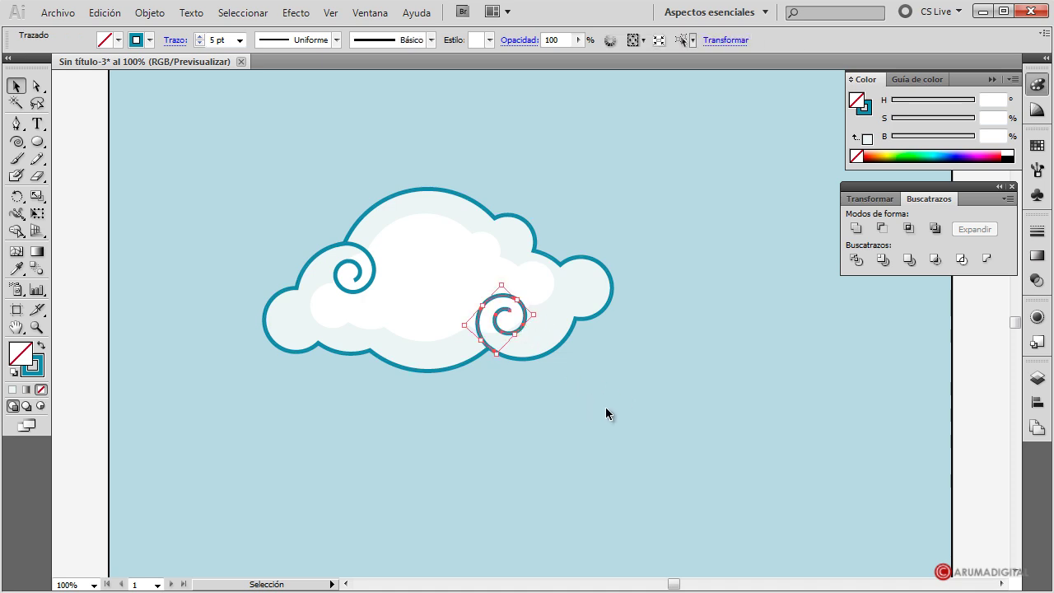
pyautogui.click(626, 416)
pyautogui.click(482, 346)
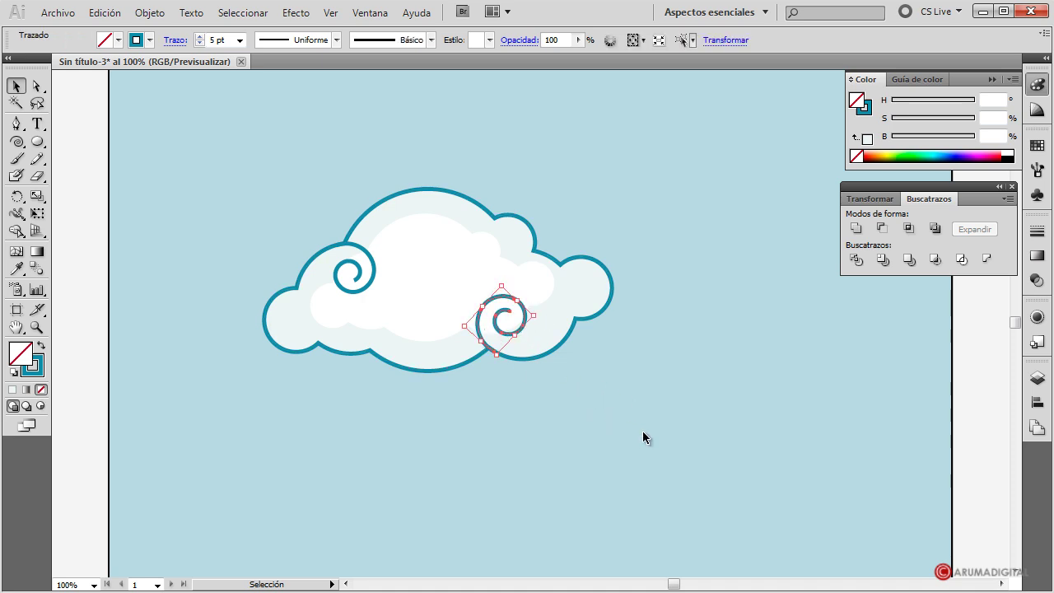
pyautogui.click(642, 431)
pyautogui.click(527, 333)
pyautogui.click(330, 40)
pyautogui.click(289, 89)
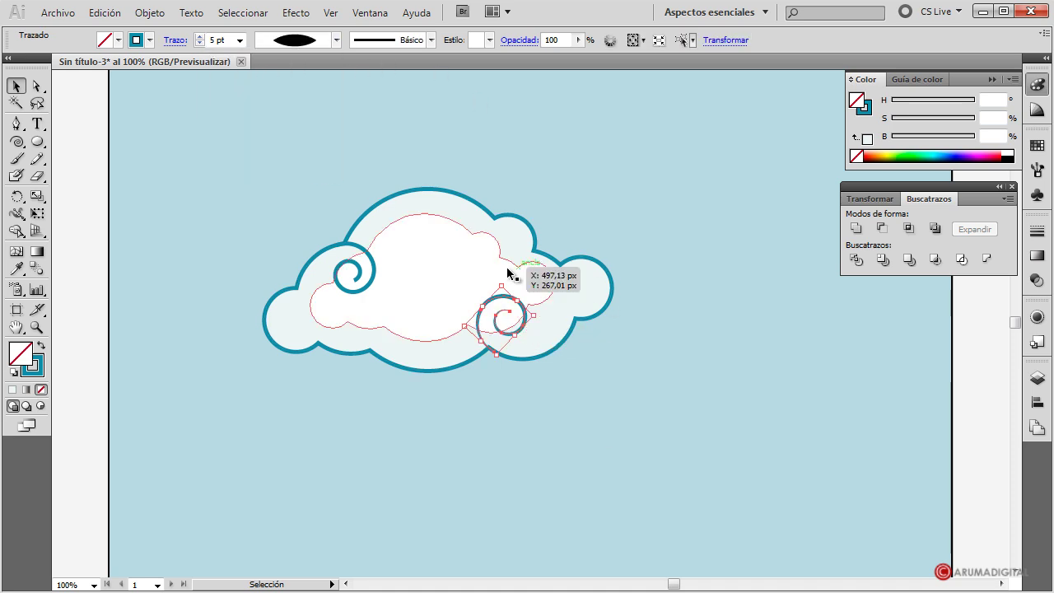
pyautogui.click(340, 41)
pyautogui.moveTo(334, 77); pyautogui.dragTo(336, 102)
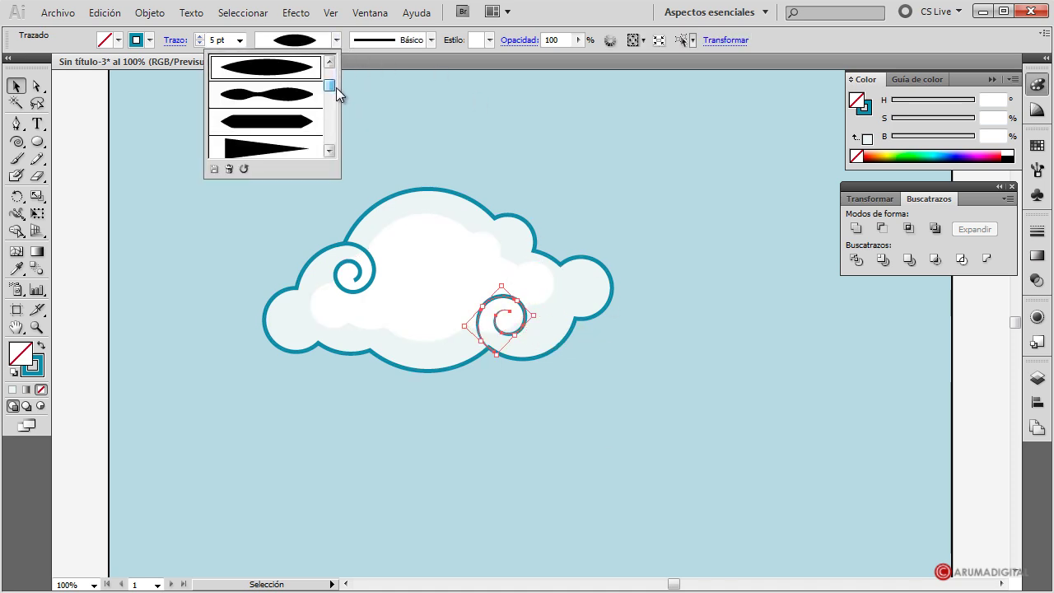
pyautogui.click(251, 132)
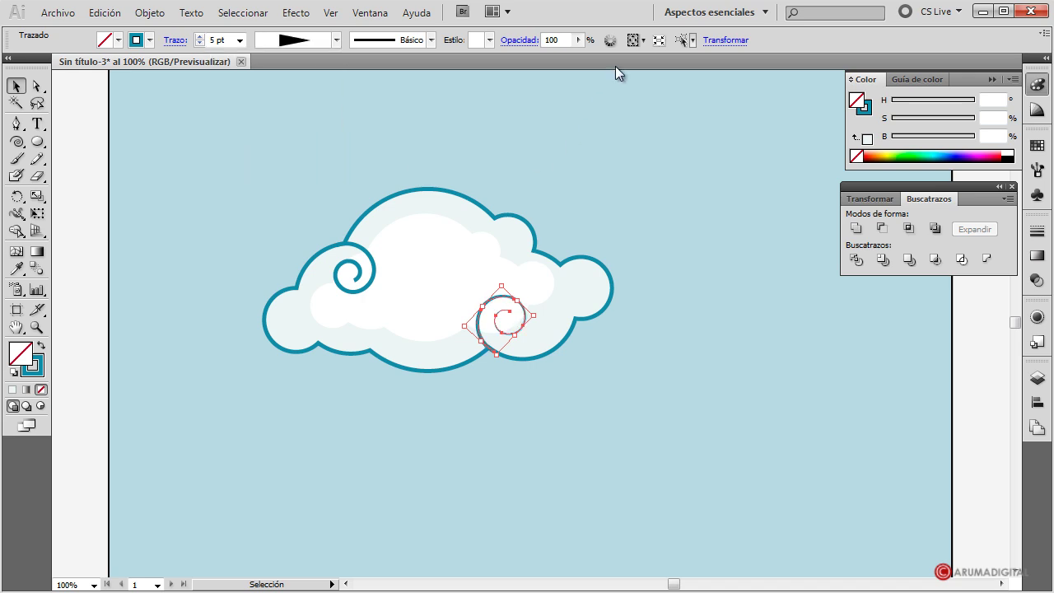
pyautogui.click(704, 265)
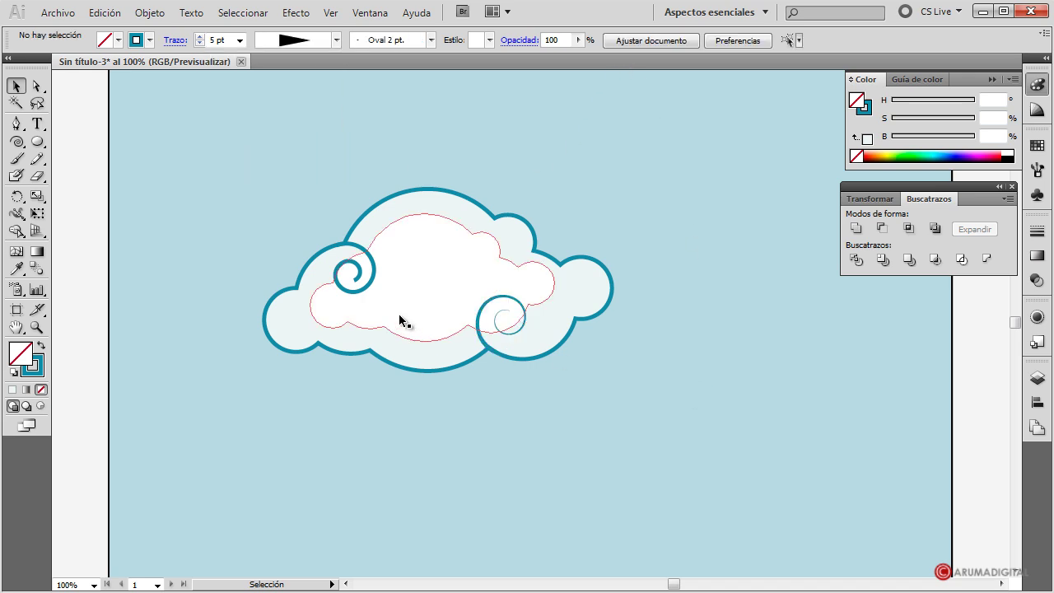
# Taper the left spiral's stroke with the same width profile.
pyautogui.click(367, 279)
pyautogui.click(337, 40)
pyautogui.moveTo(332, 72); pyautogui.dragTo(325, 110)
pyautogui.click(280, 108)
pyautogui.click(713, 390)
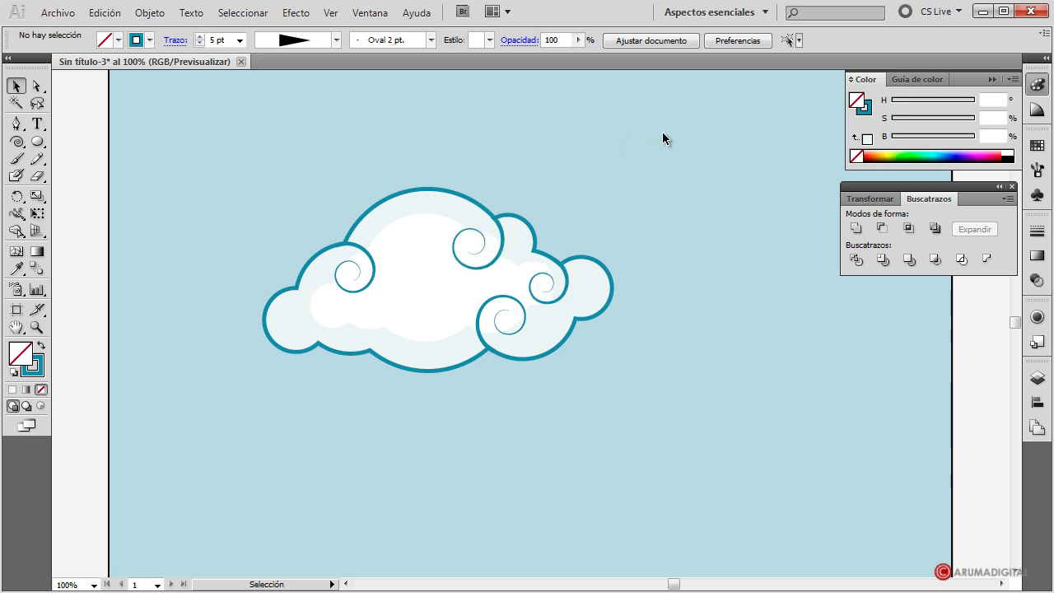
# Group all the cloud parts and swirls with Objeto > Agrupar.
pyautogui.moveTo(672, 137)
pyautogui.mouseDown()
pyautogui.moveTo(355, 332)
pyautogui.moveTo(246, 386)
pyautogui.mouseUp()
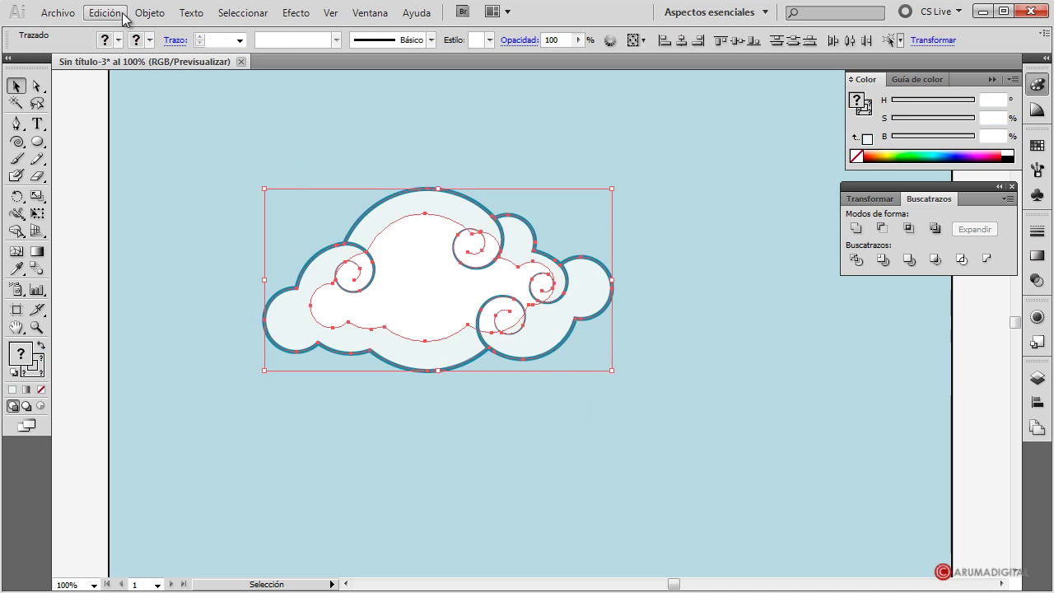
pyautogui.click(149, 12)
pyautogui.click(172, 72)
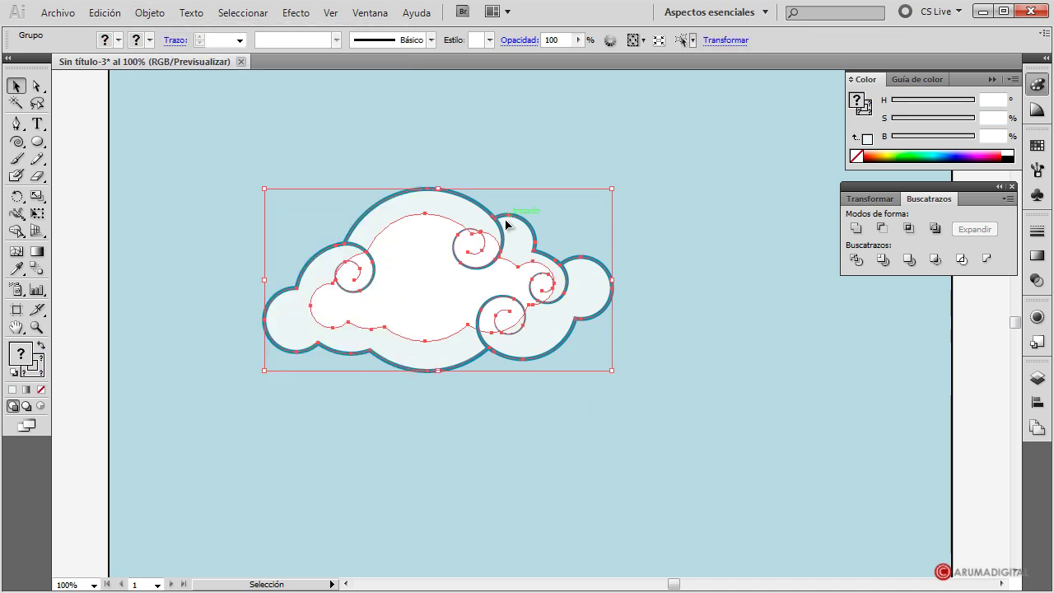
# Move the grouped cloud to the artboard's upper-left corner.
pyautogui.click(960, 383)
pyautogui.click(382, 330)
pyautogui.moveTo(441, 292)
pyautogui.mouseDown()
pyautogui.moveTo(70, 188)
pyautogui.moveTo(134, 184)
pyautogui.mouseUp()
pyautogui.click(583, 367)
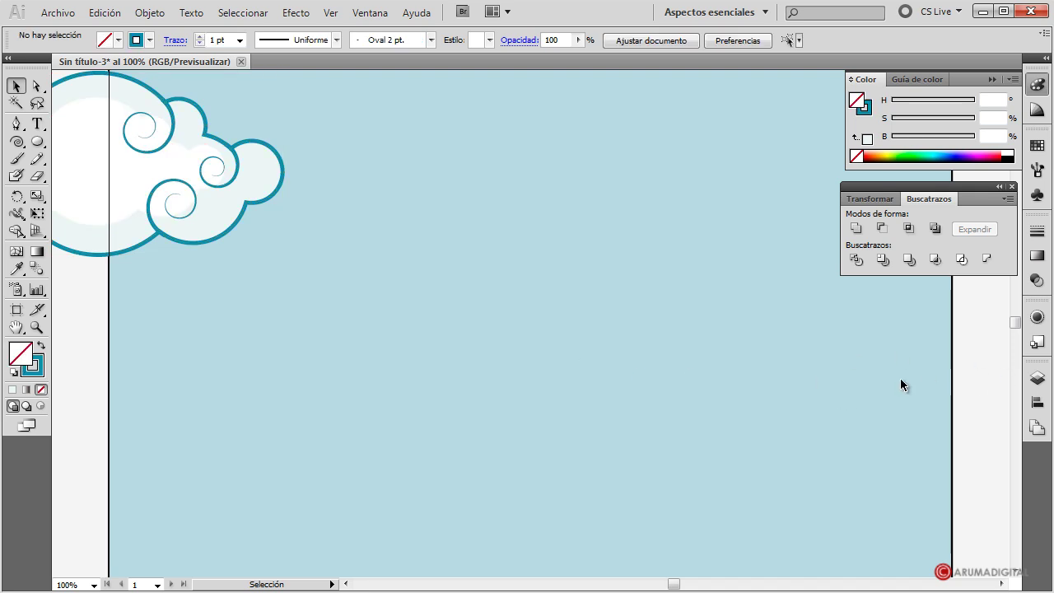
# Create new layer Capa 3 on top and lock Capa 2 holding the cloud.
pyautogui.click(1037, 377)
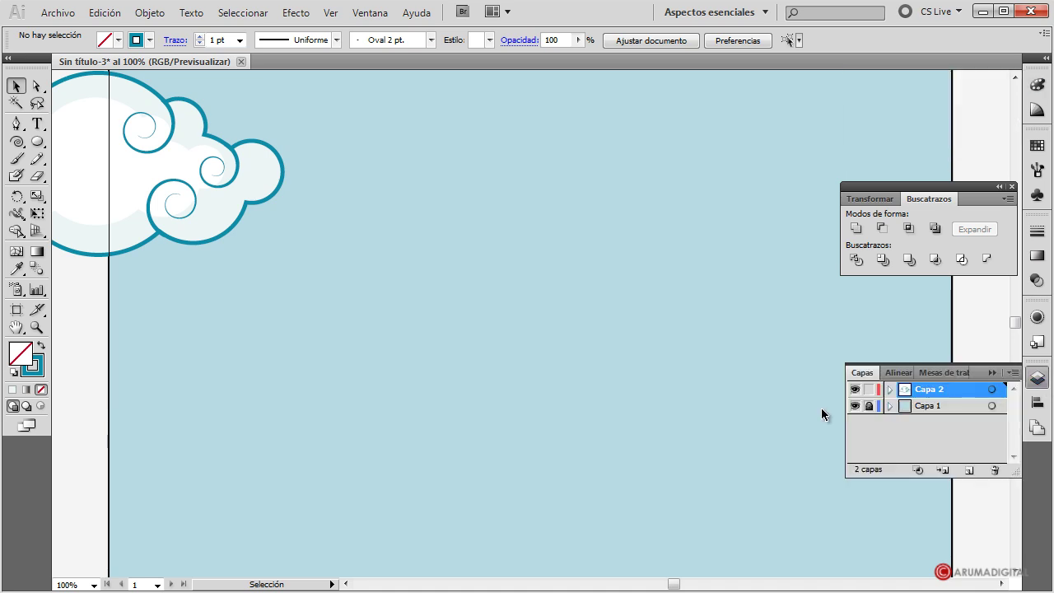
pyautogui.click(969, 470)
pyautogui.click(869, 406)
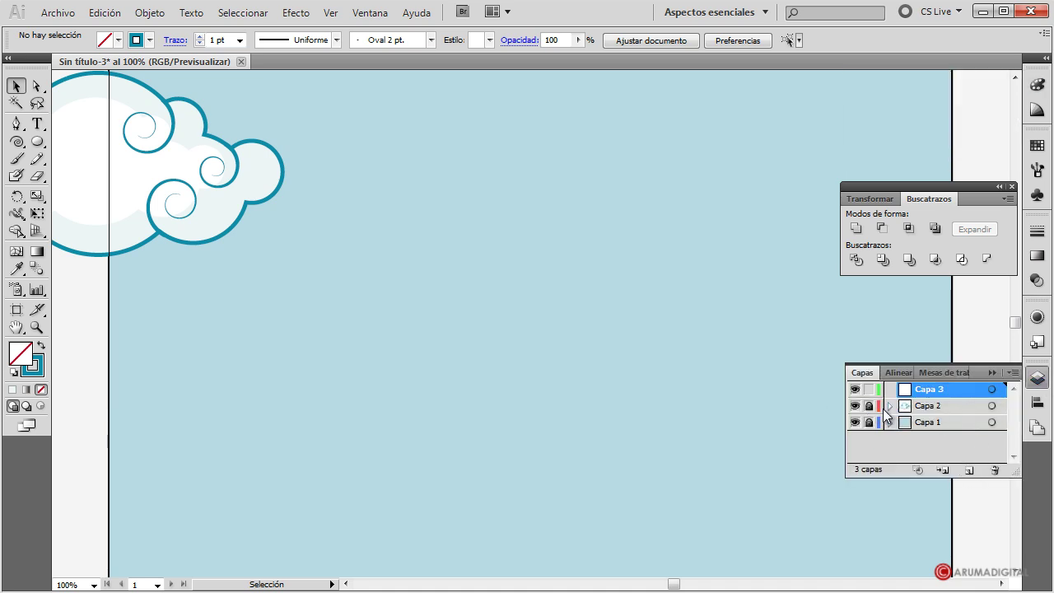
pyautogui.click(989, 371)
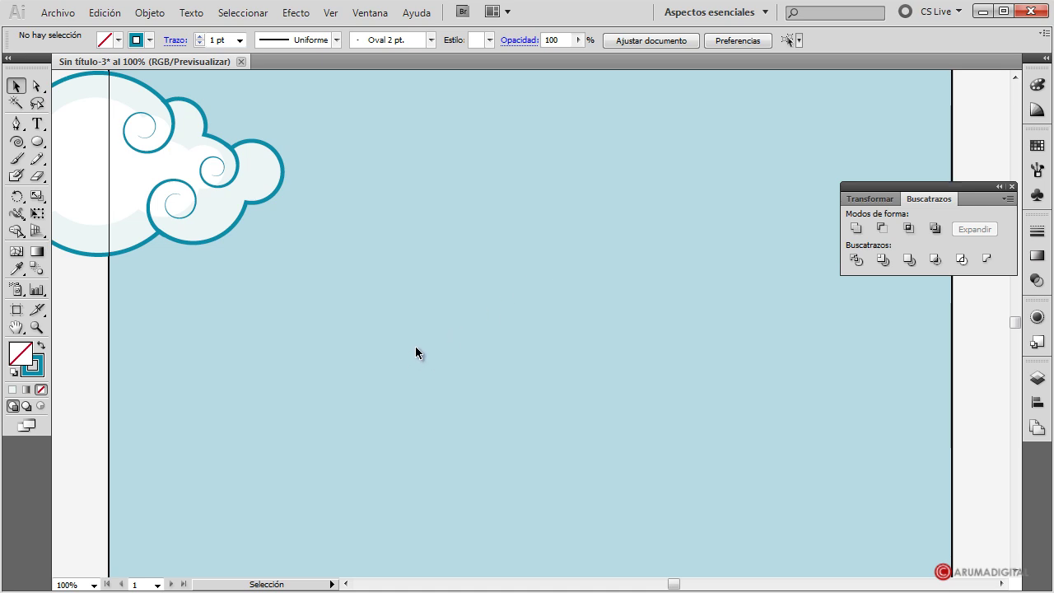
pyautogui.click(17, 142)
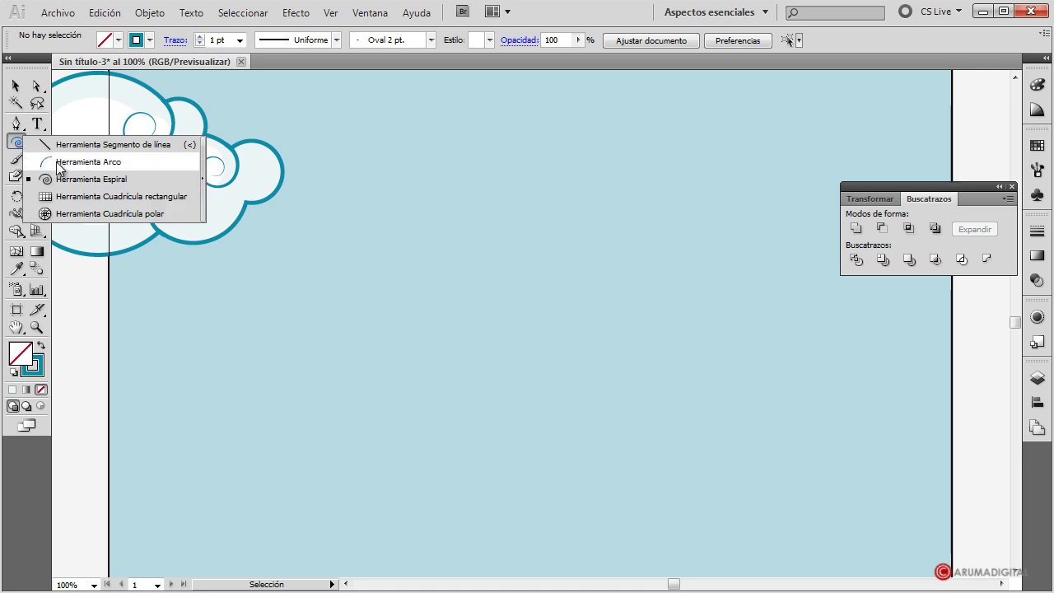
# Draw a quarter-circle arc mid-page with a red 10 pt stroke.
pyautogui.click(60, 162)
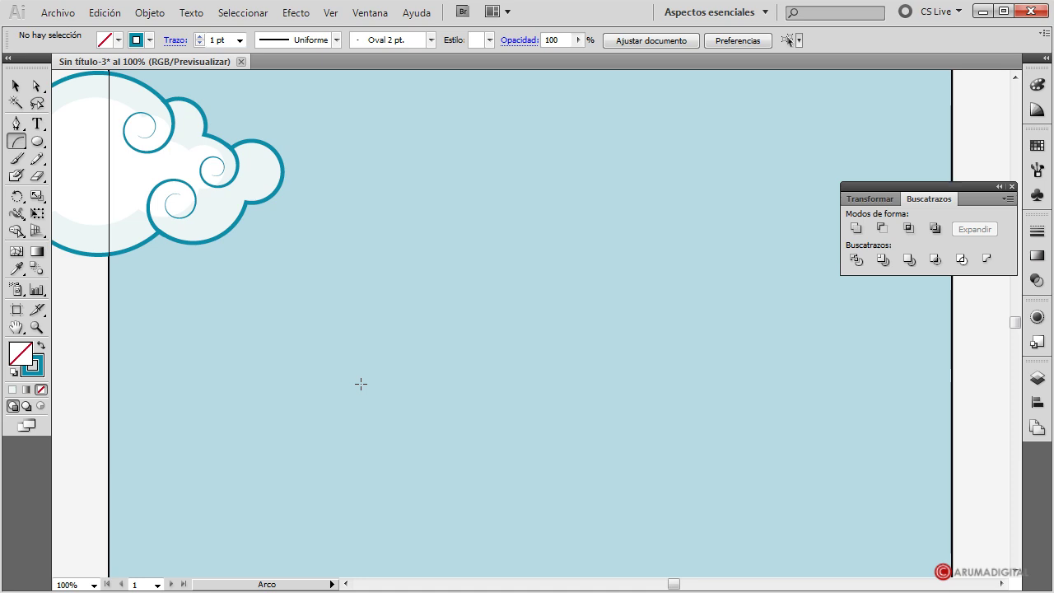
pyautogui.moveTo(356, 420)
pyautogui.mouseDown()
pyautogui.moveTo(685, 197)
pyautogui.moveTo(605, 290)
pyautogui.mouseUp()
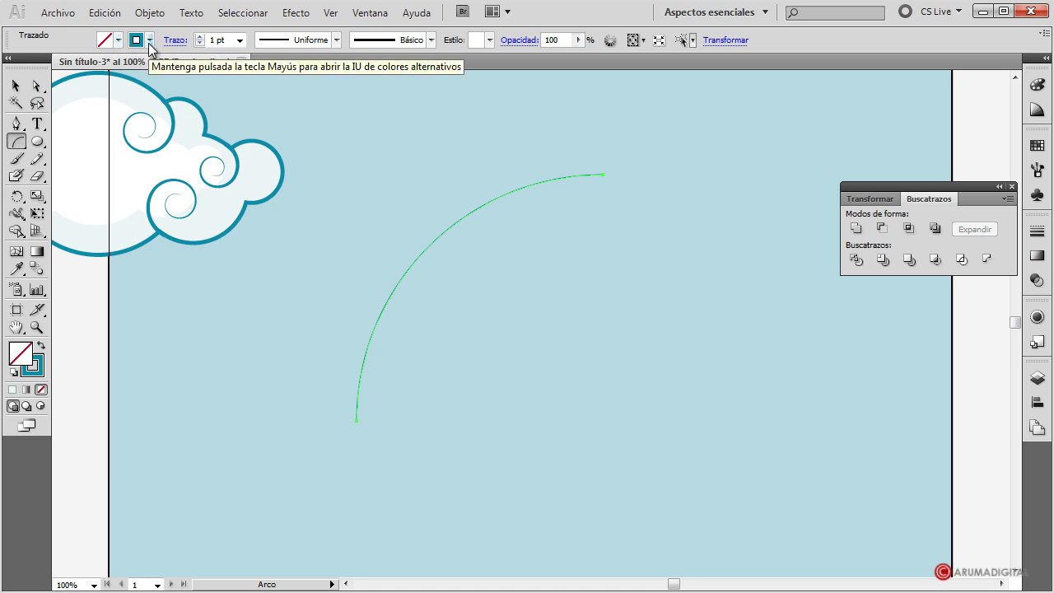
pyautogui.click(148, 43)
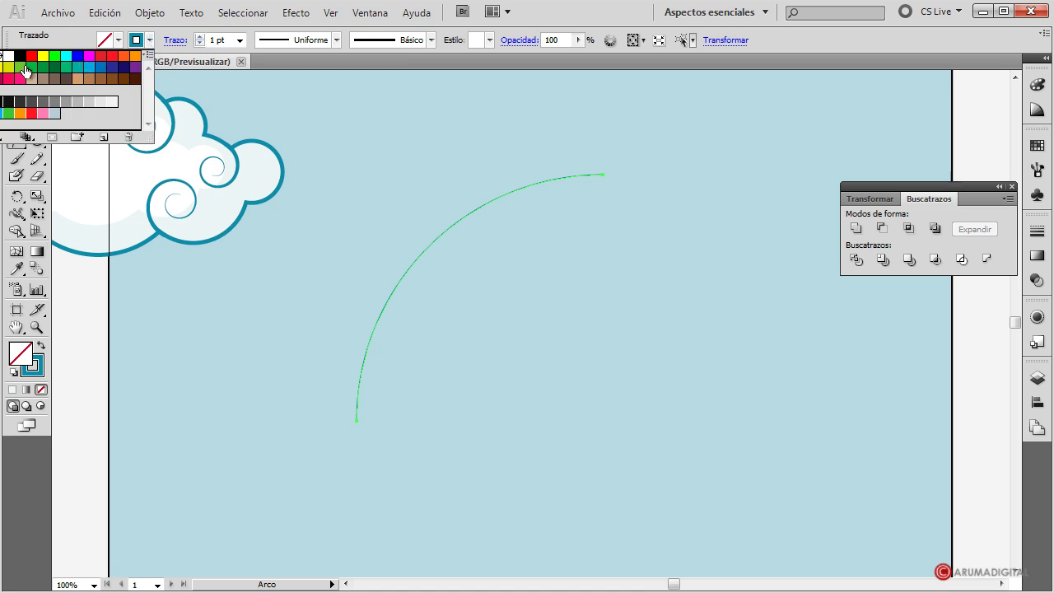
pyautogui.click(30, 59)
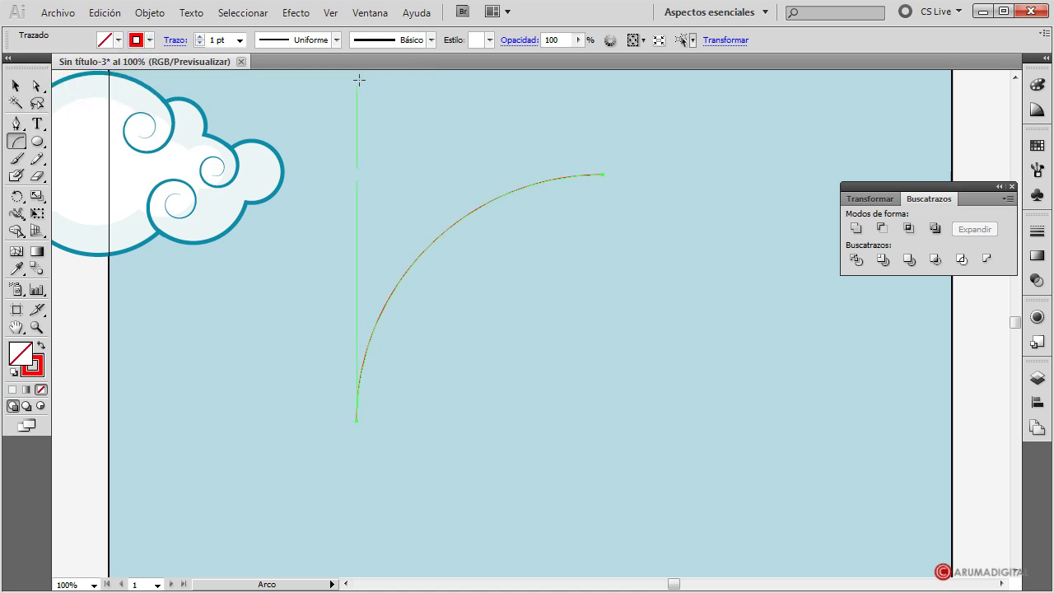
pyautogui.click(216, 42)
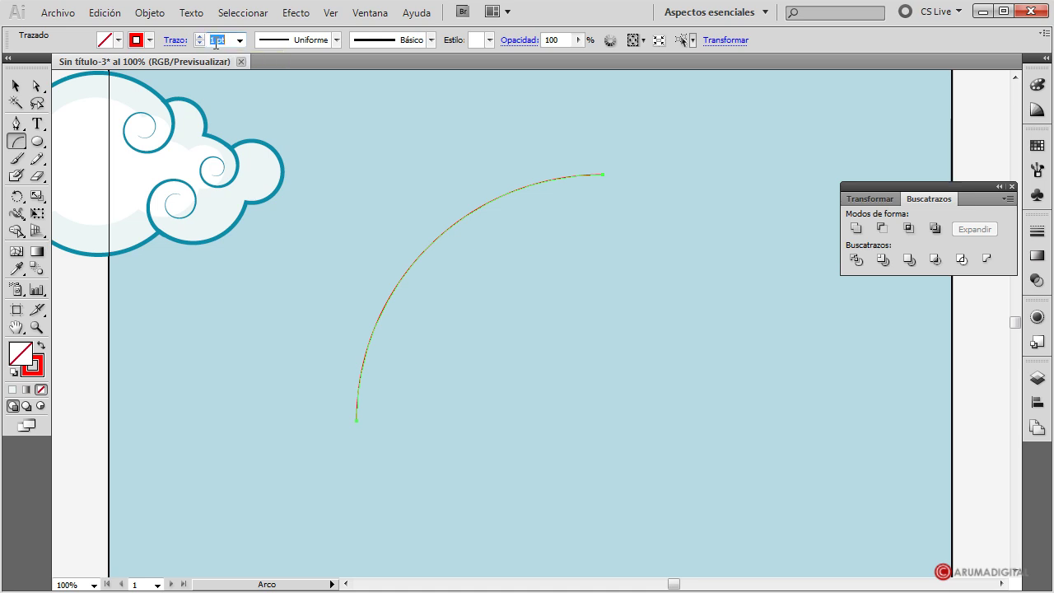
pyautogui.click(239, 40)
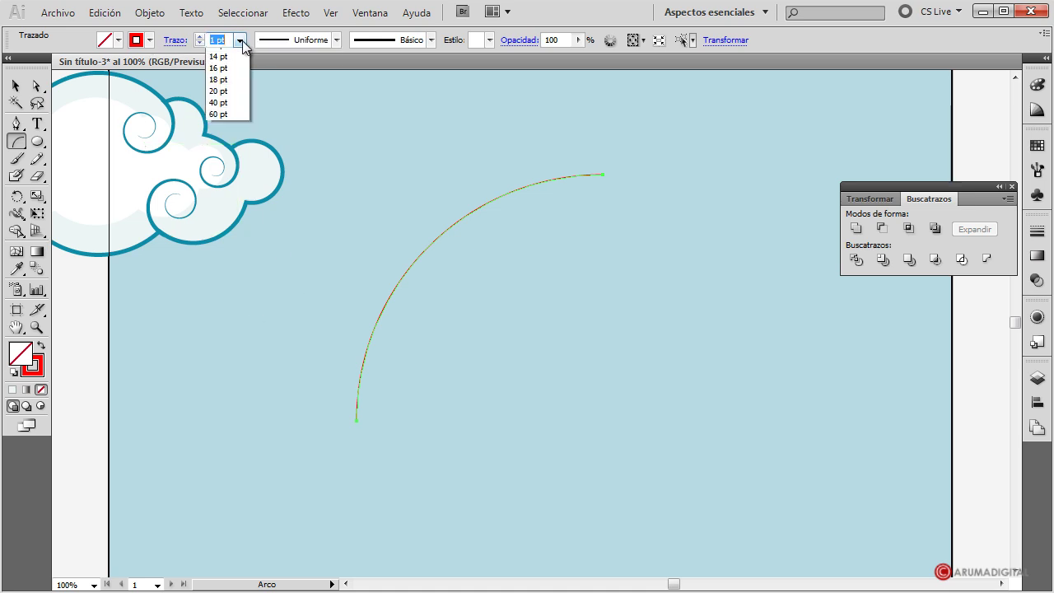
pyautogui.click(219, 135)
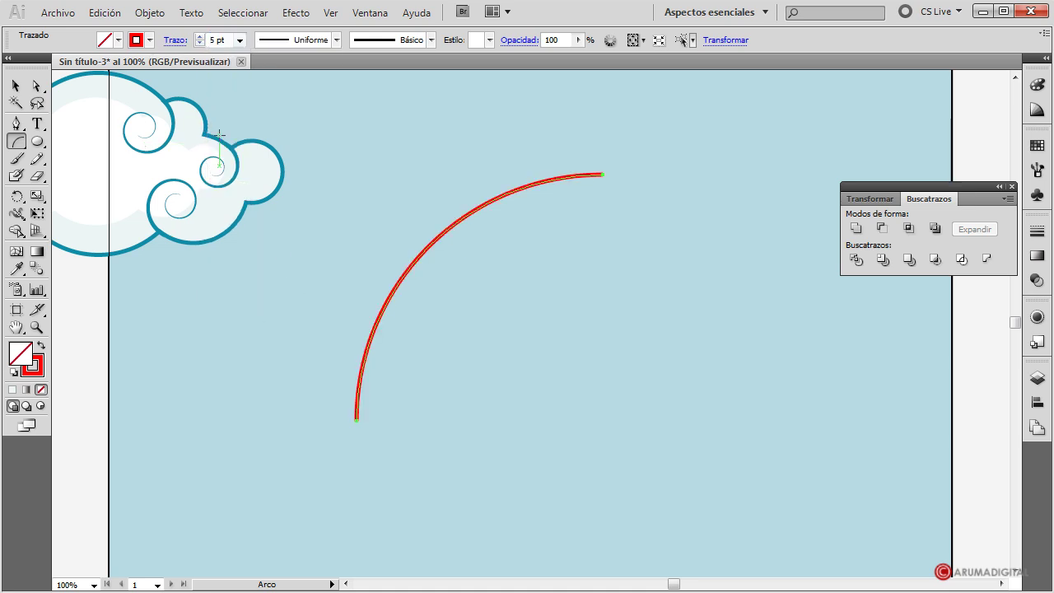
pyautogui.click(239, 39)
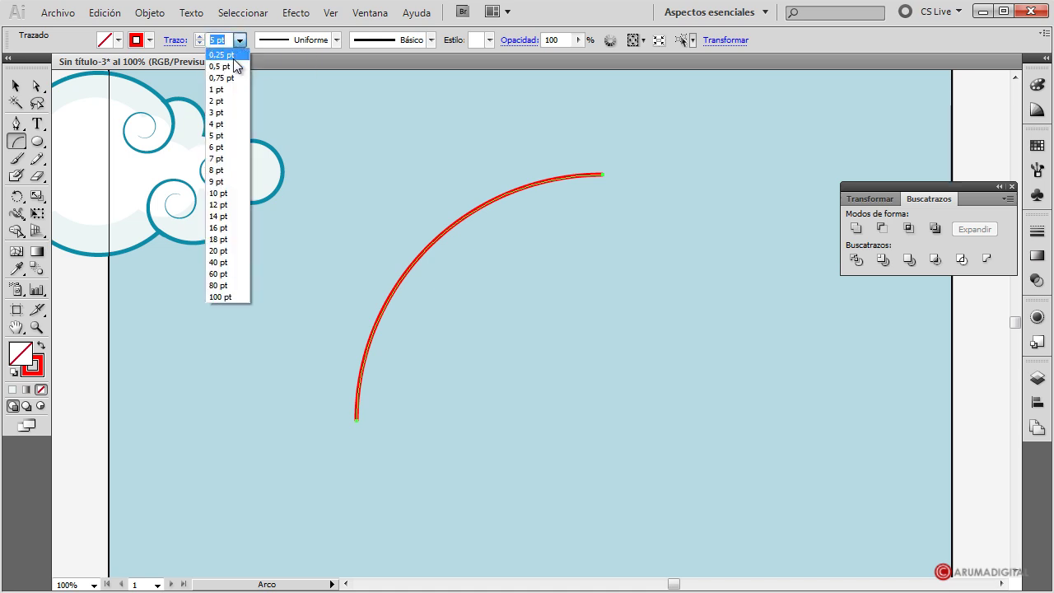
pyautogui.click(219, 193)
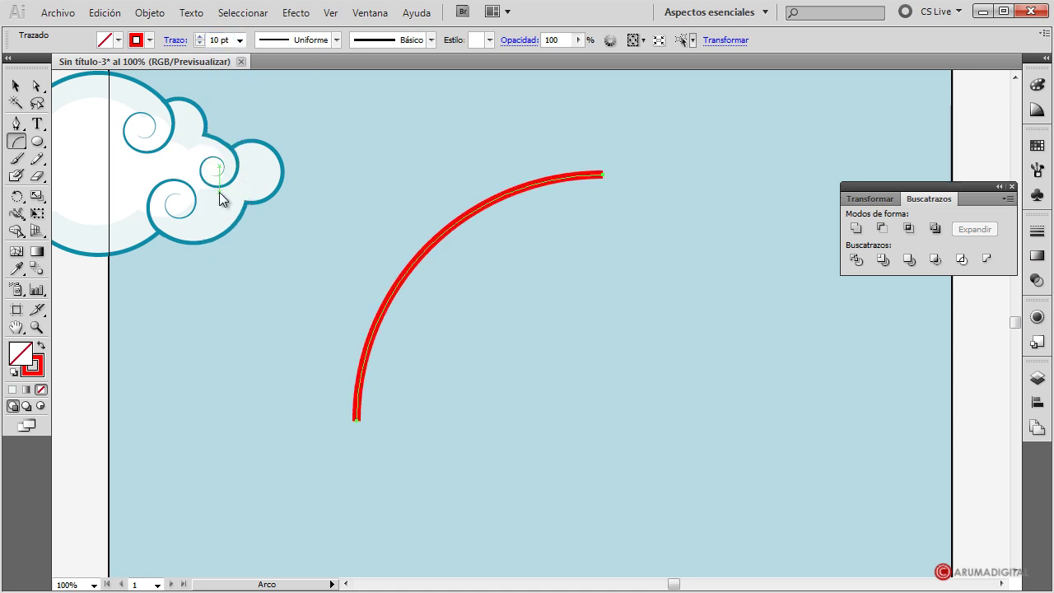
pyautogui.click(637, 325)
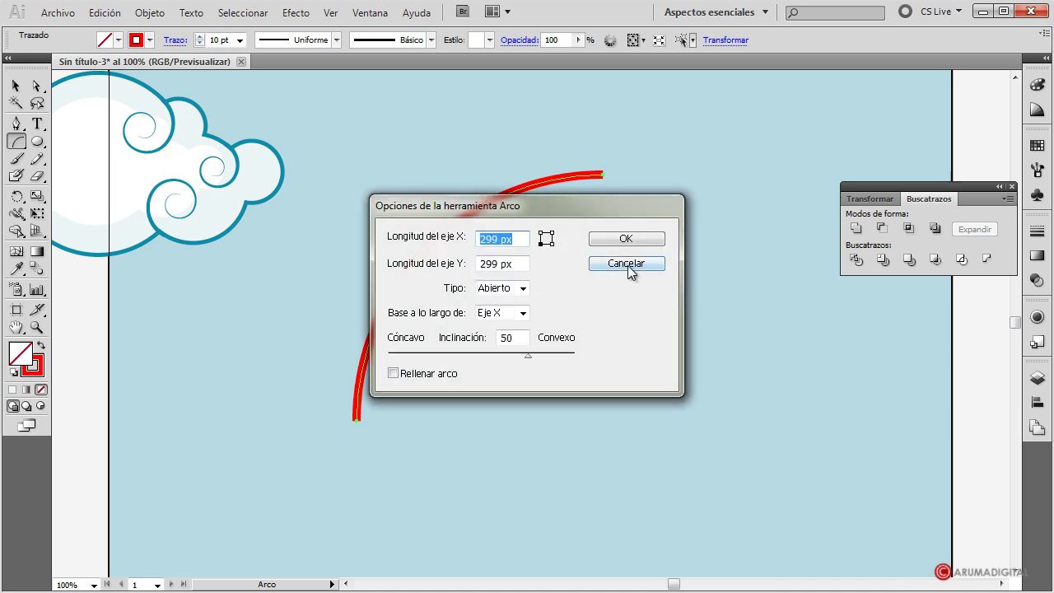
pyautogui.click(629, 263)
# Paste a copy of the red arc and scale it down proportionally.
pyautogui.click(16, 85)
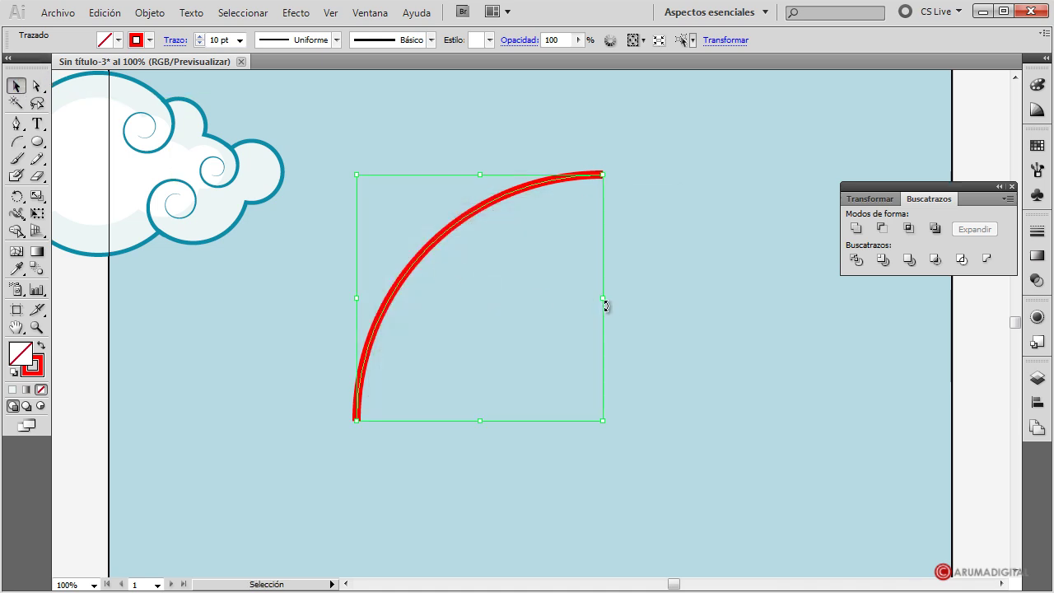
pyautogui.press('a')
pyautogui.press('v')
pyautogui.press('a')
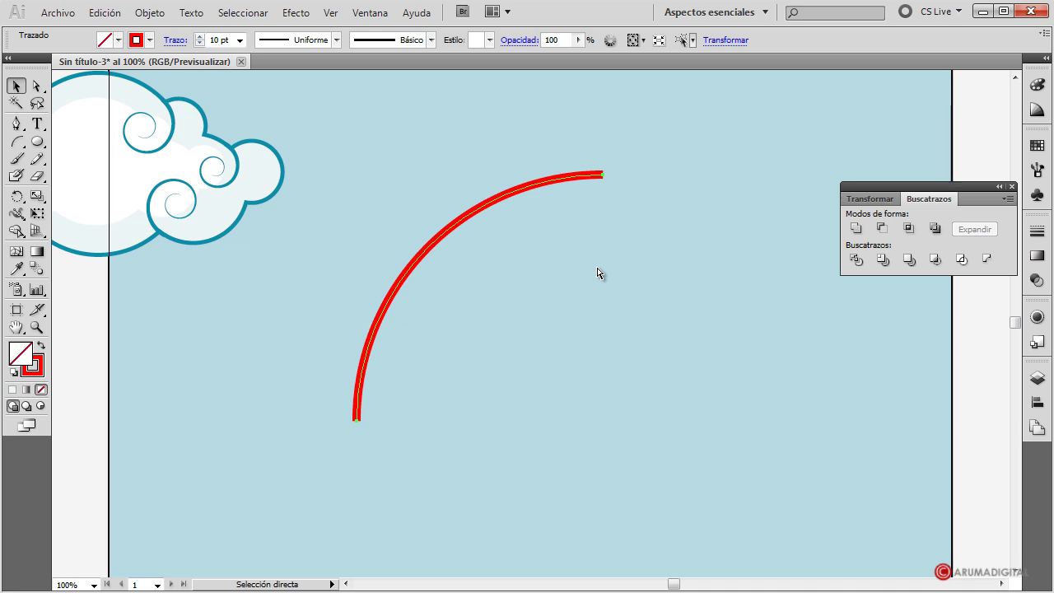
pyautogui.press('v')
pyautogui.hotkey('ctrl', 'c')
pyautogui.hotkey('ctrl', 'v')
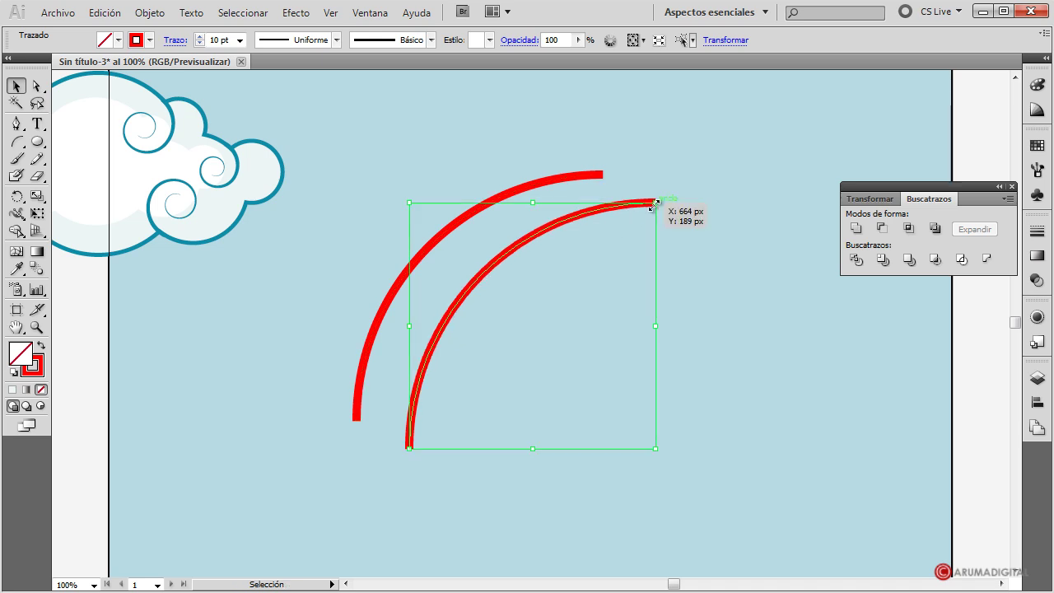
pyautogui.moveTo(655, 202)
pyautogui.mouseDown()
pyautogui.moveTo(623, 237)
pyautogui.moveTo(641, 223)
pyautogui.mouseUp()
# Place the smaller arc inside the outer one and blend both with Objeto > Fusión > Crear.
pyautogui.moveTo(505, 274)
pyautogui.mouseDown()
pyautogui.moveTo(476, 296)
pyautogui.moveTo(478, 269)
pyautogui.mouseUp()
pyautogui.click(701, 283)
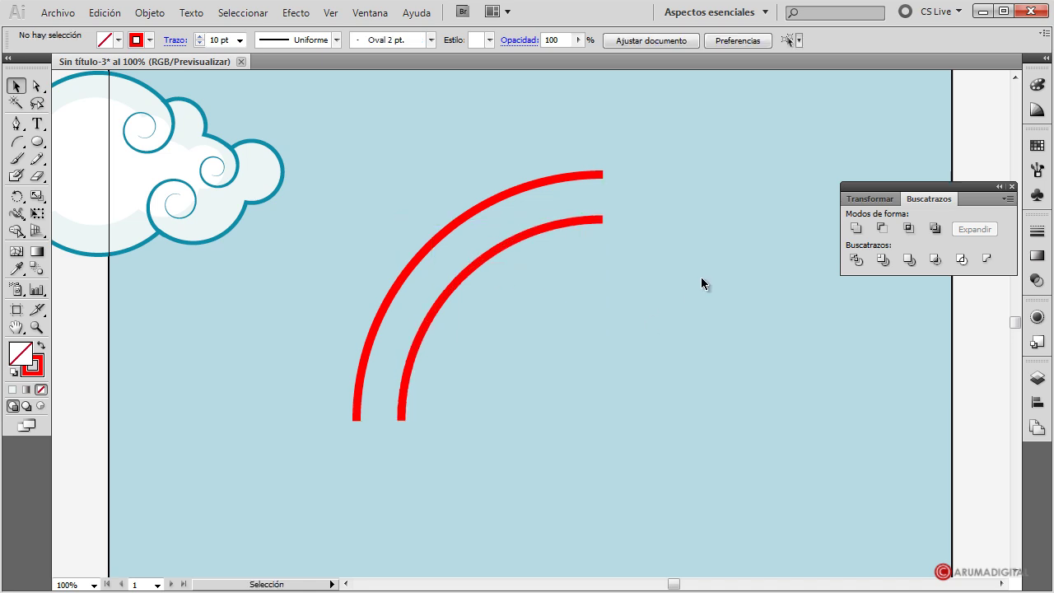
pyautogui.click(449, 224)
pyautogui.keyDown('shift'); pyautogui.click(509, 236); pyautogui.keyUp('shift')
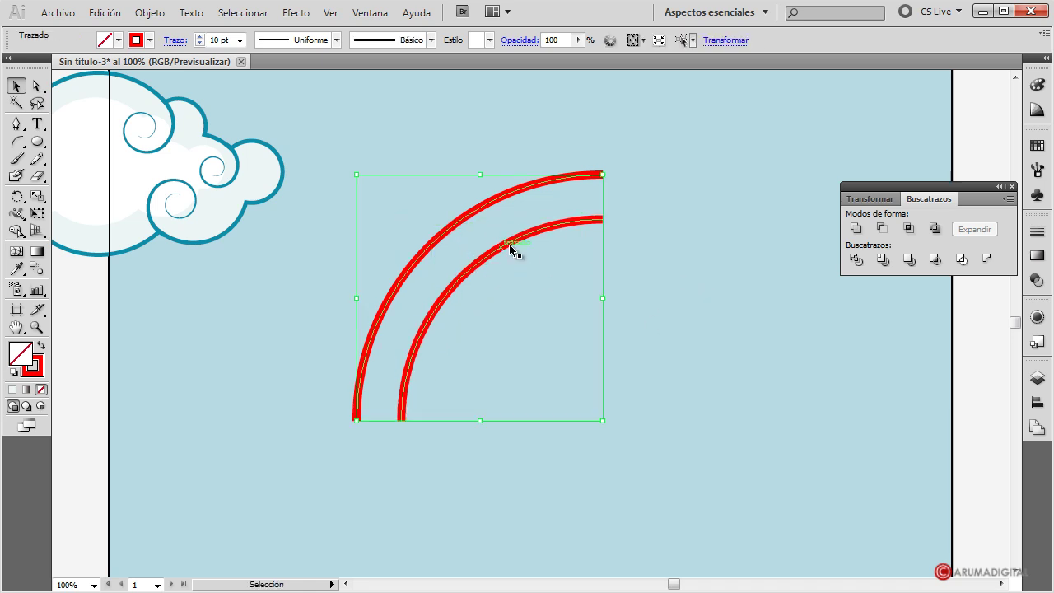
pyautogui.click(148, 13)
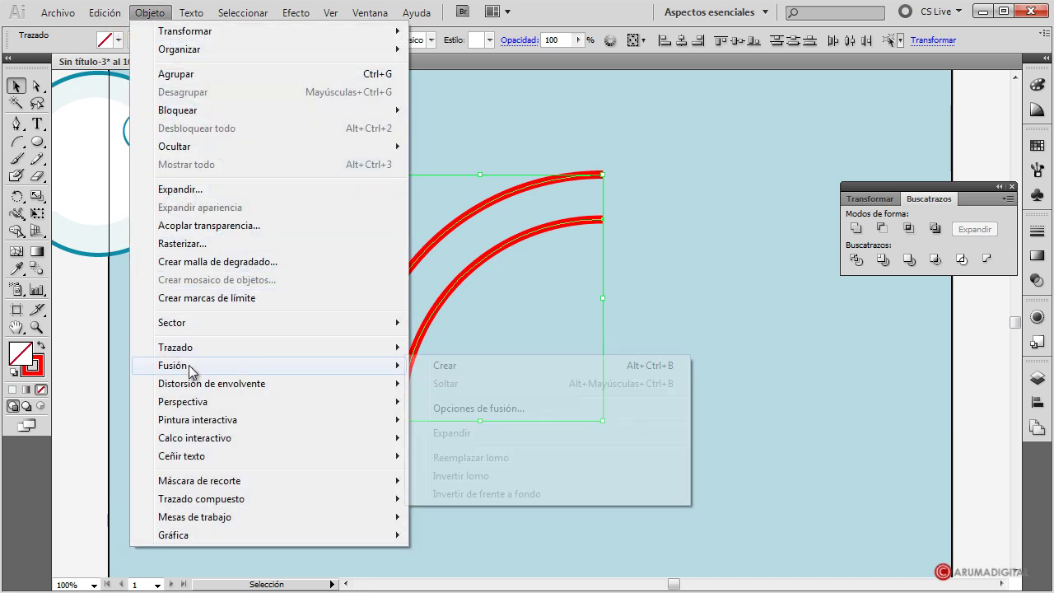
pyautogui.click(443, 368)
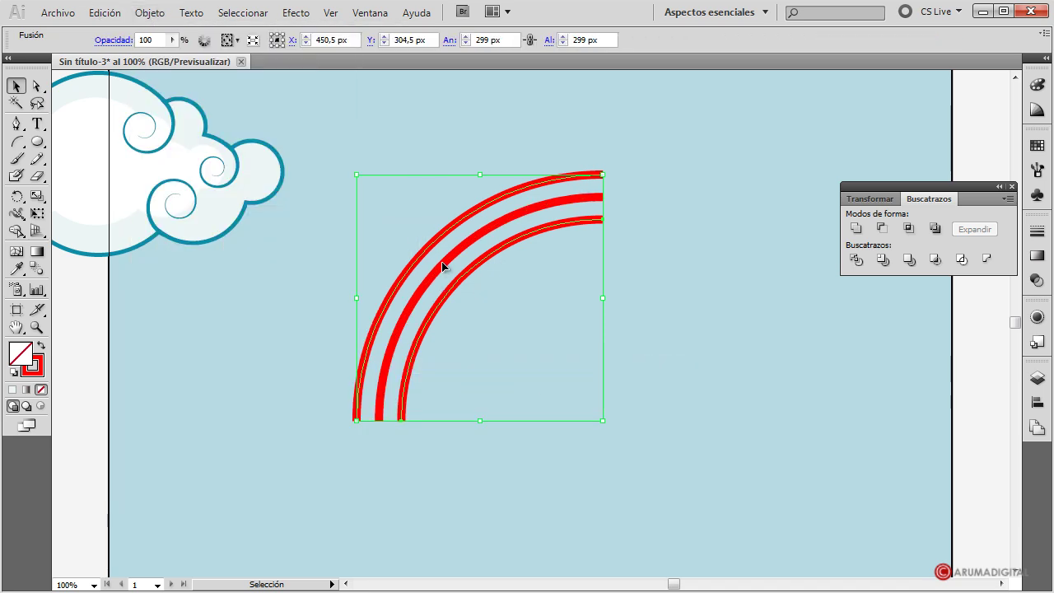
pyautogui.click(148, 14)
# Isolate the blend and select its inner arc, undoing an accidental orange fill.
pyautogui.click(494, 203)
pyautogui.doubleClick(494, 202)
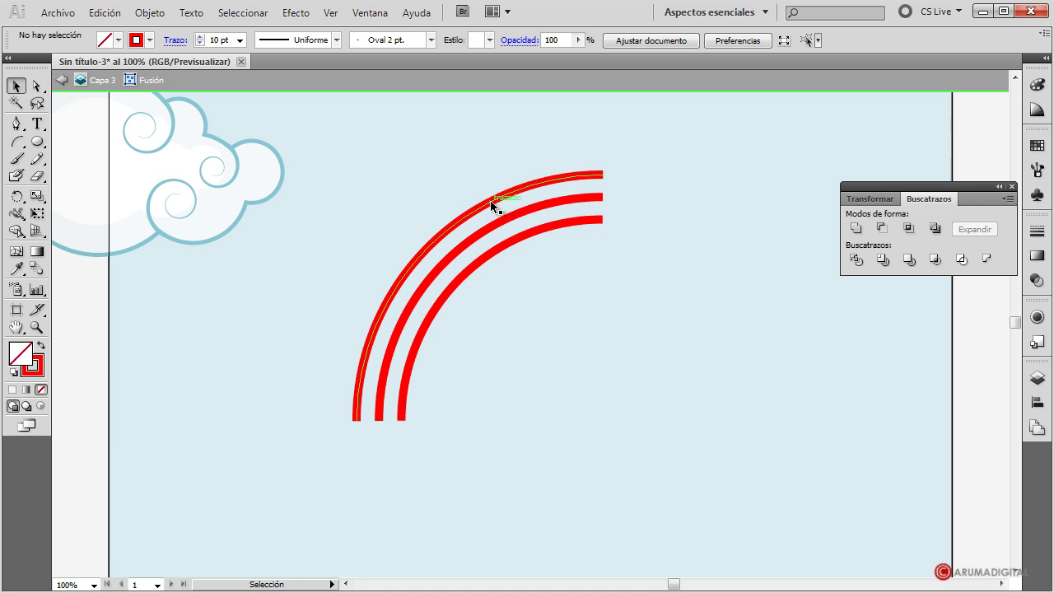
pyautogui.click(498, 203)
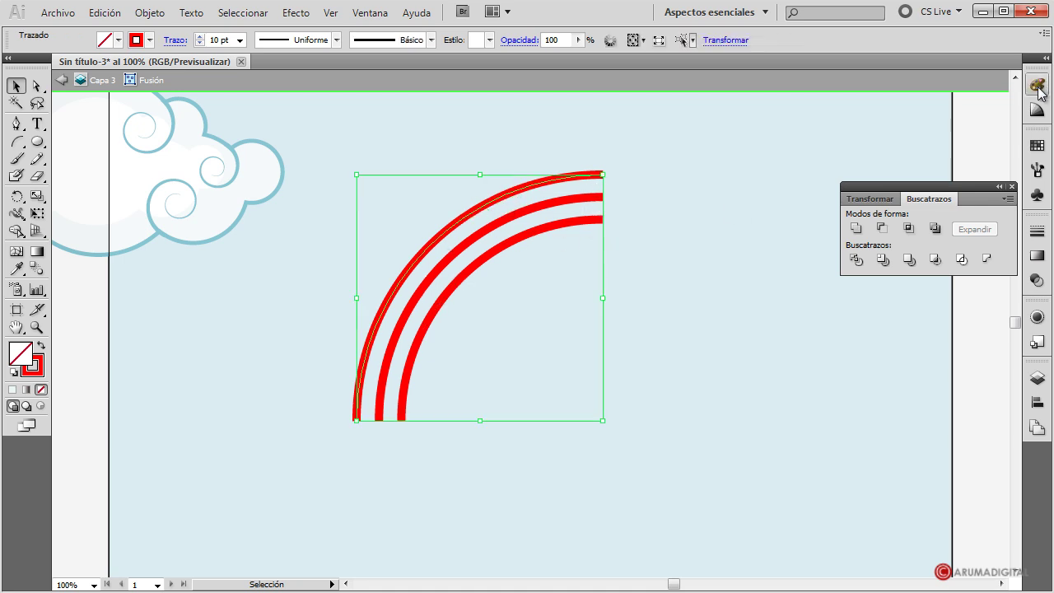
pyautogui.click(1037, 145)
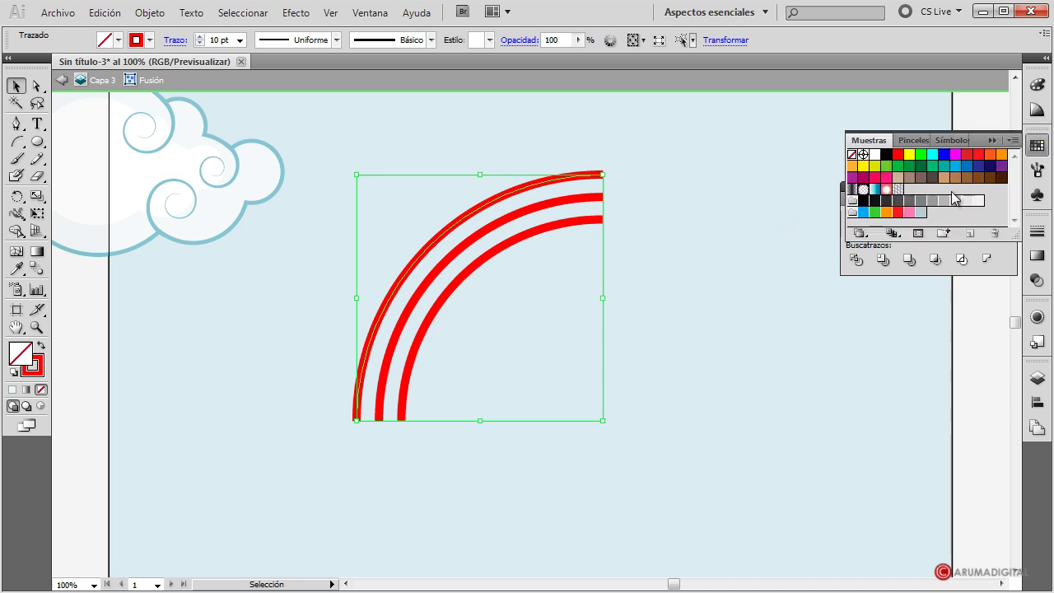
pyautogui.click(517, 250)
pyautogui.click(501, 245)
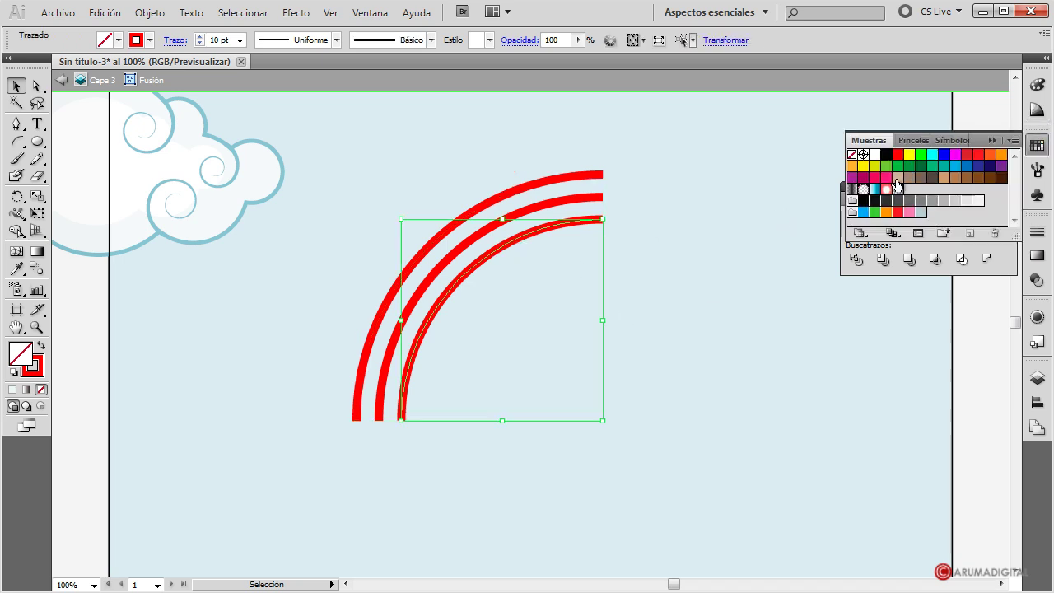
pyautogui.click(854, 168)
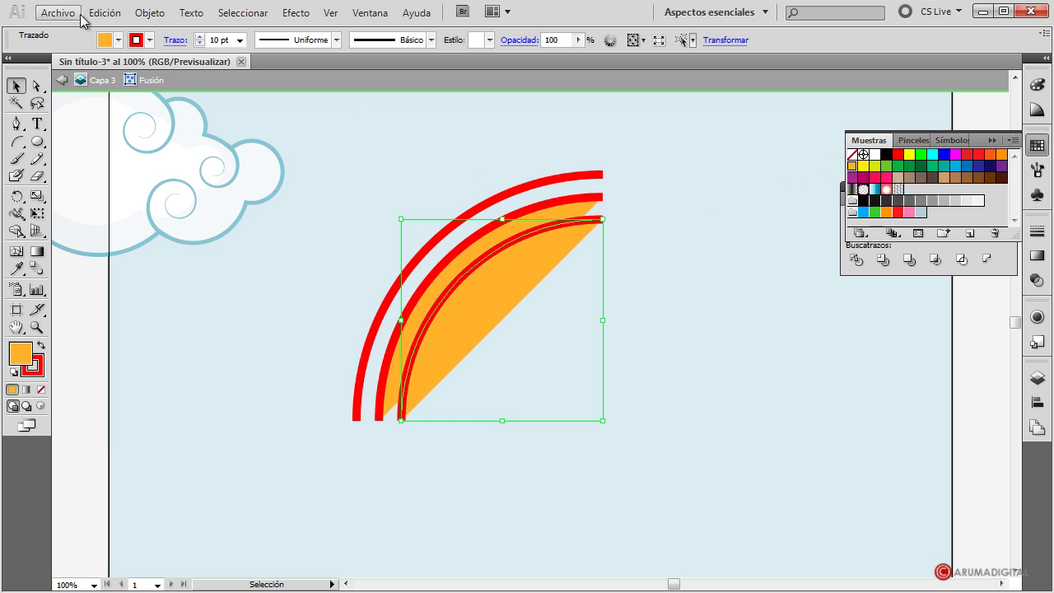
pyautogui.click(105, 13)
pyautogui.click(117, 31)
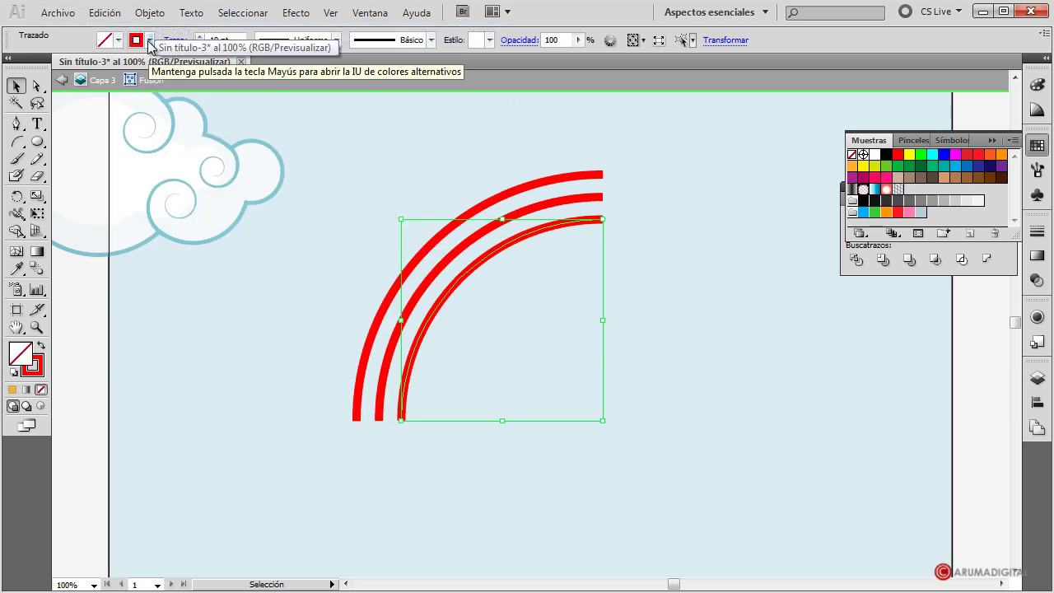
# Set the inner arc's stroke to orange and exit isolation mode.
pyautogui.click(148, 38)
pyautogui.click(3, 69)
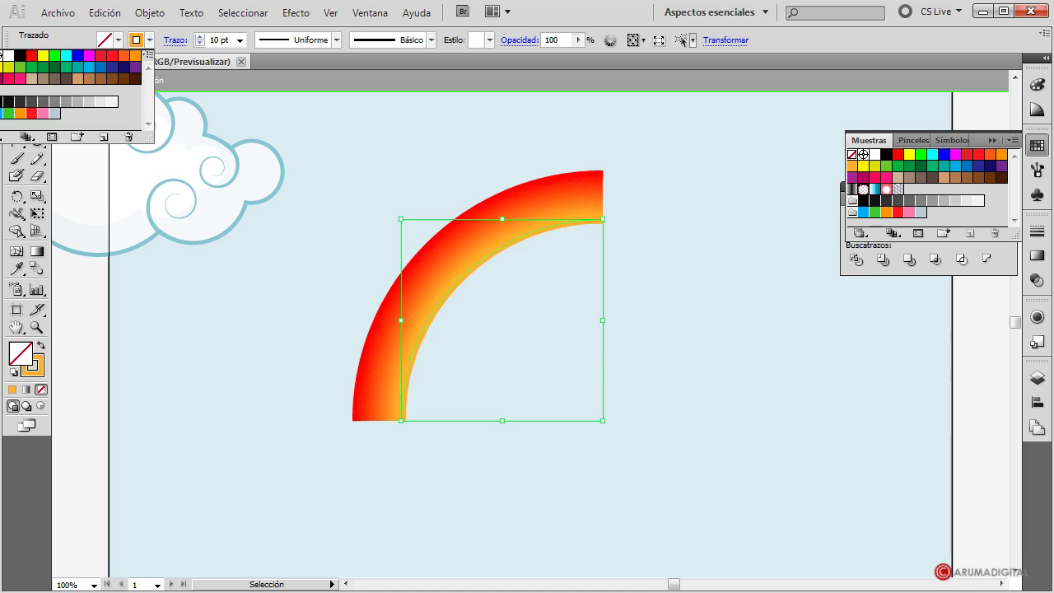
pyautogui.click(993, 147)
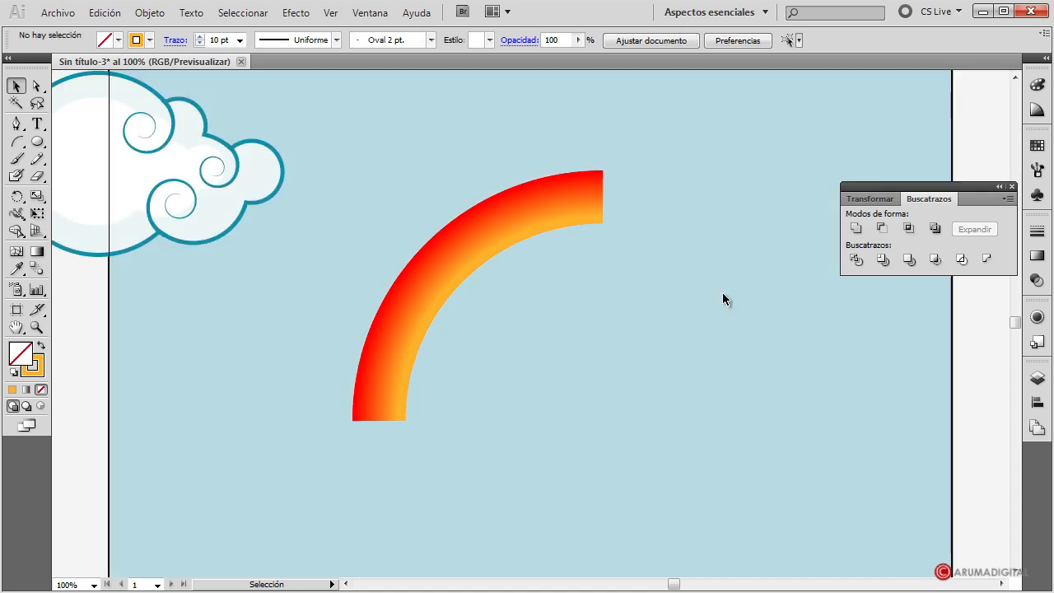
pyautogui.click(722, 293)
# Switch the blend's spacing to Pasos especificados, previewing 4 steps.
pyautogui.click(504, 252)
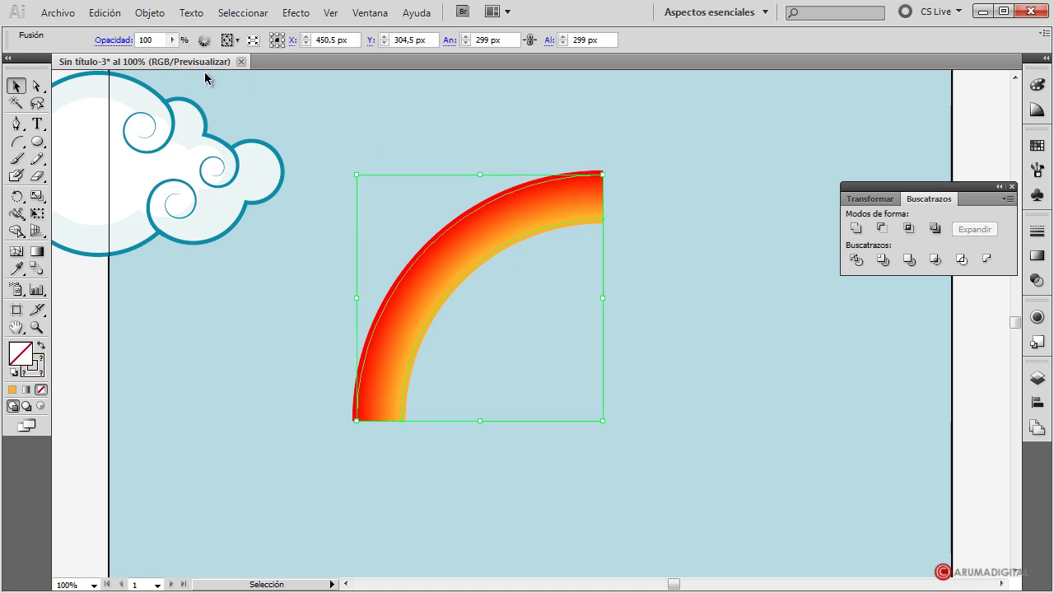
pyautogui.click(148, 15)
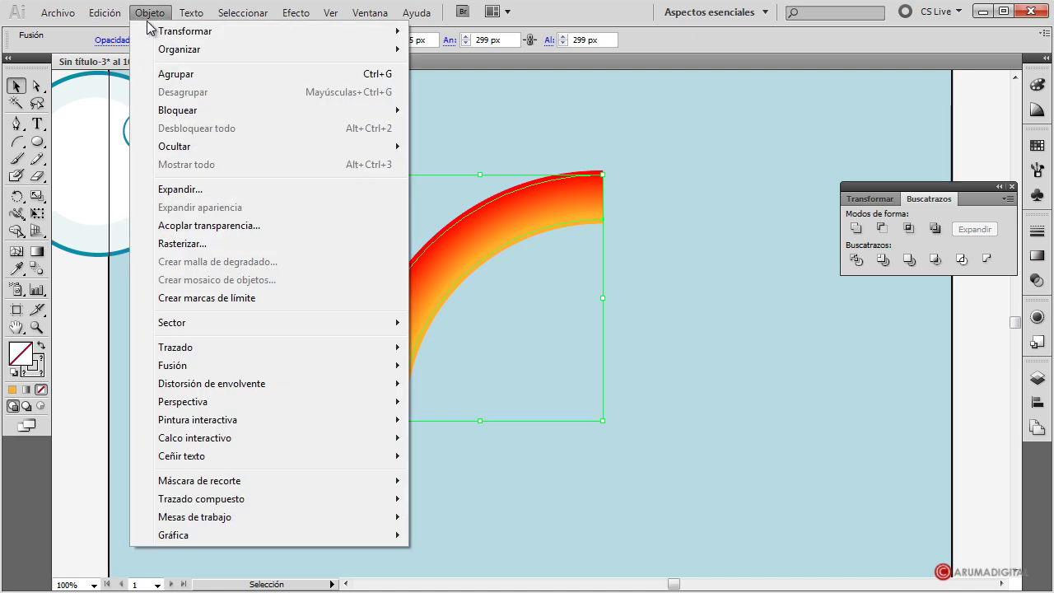
pyautogui.moveTo(172, 365)
pyautogui.click(486, 409)
pyautogui.moveTo(536, 250); pyautogui.dragTo(631, 351)
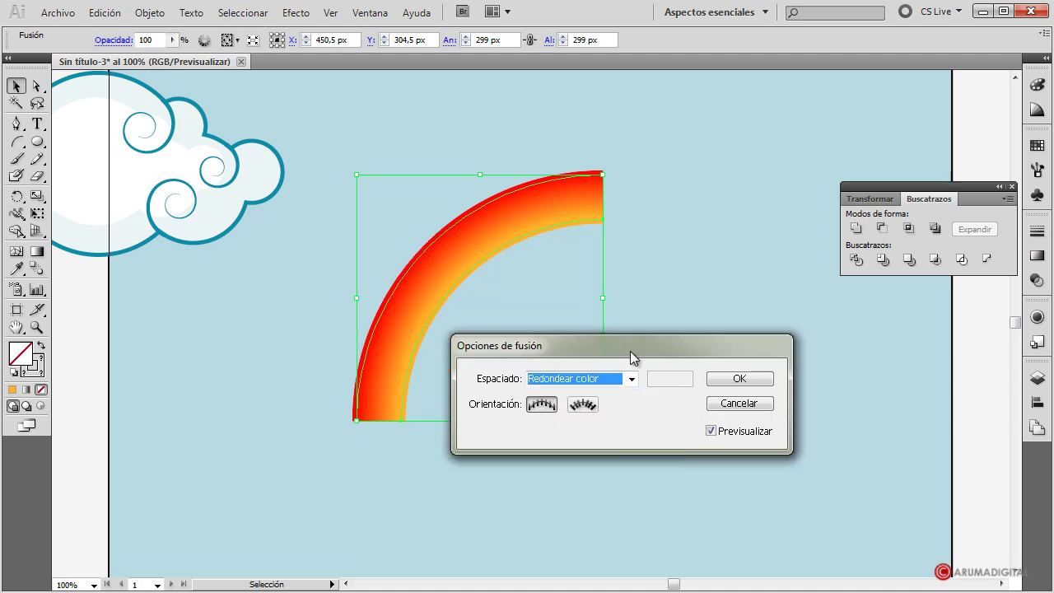
pyautogui.click(633, 380)
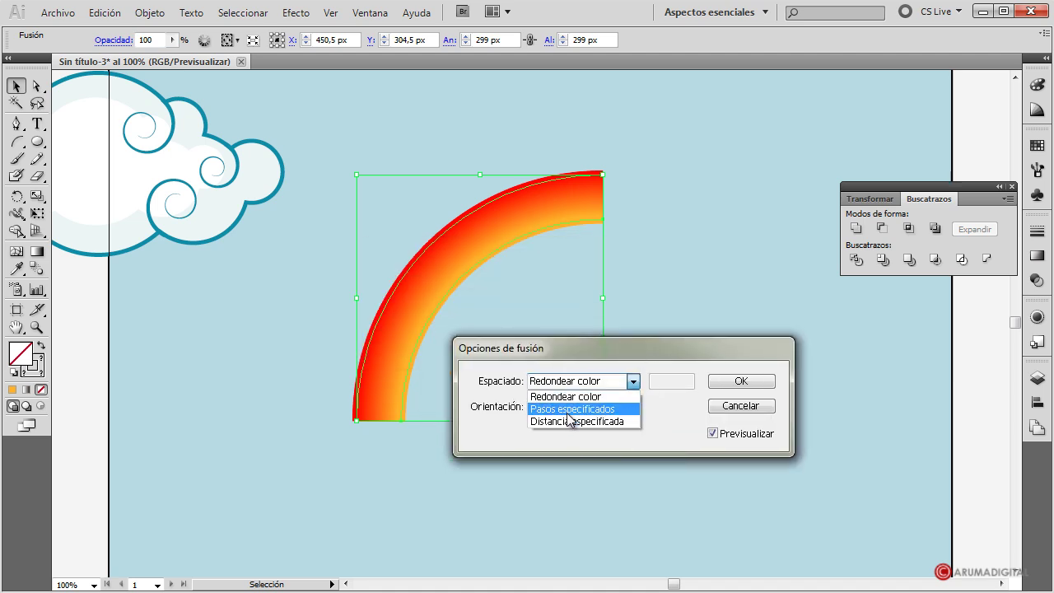
pyautogui.click(570, 409)
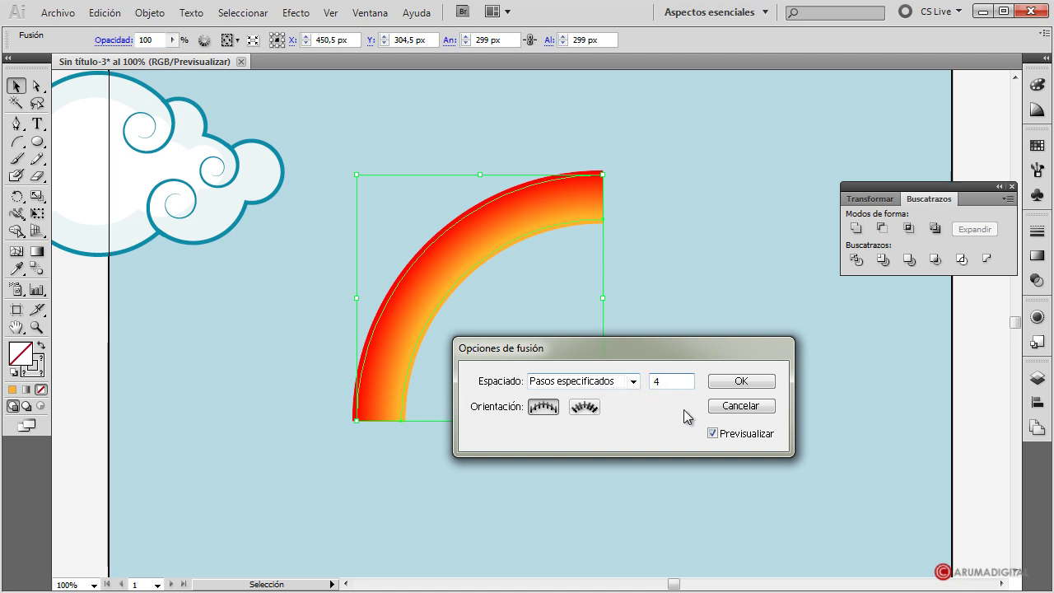
pyautogui.click(713, 434)
pyautogui.click(713, 434)
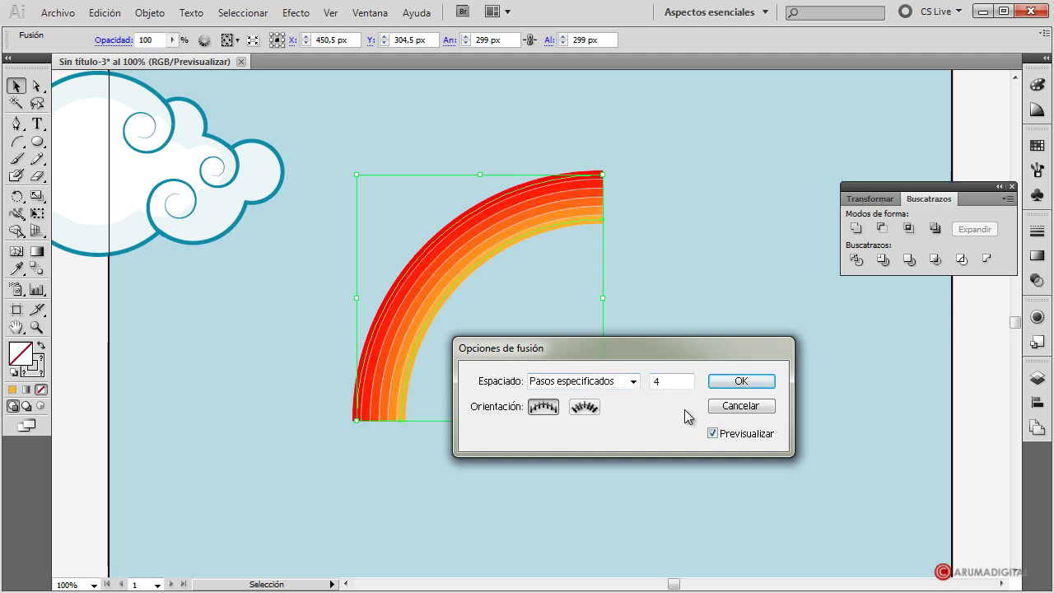
pyautogui.click(713, 434)
pyautogui.click(714, 435)
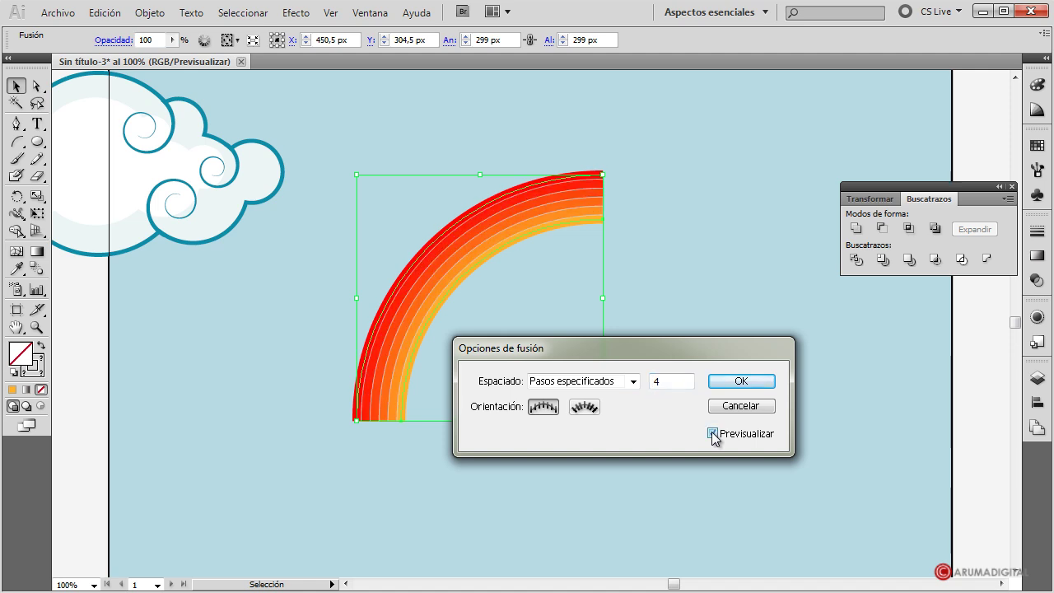
pyautogui.click(736, 380)
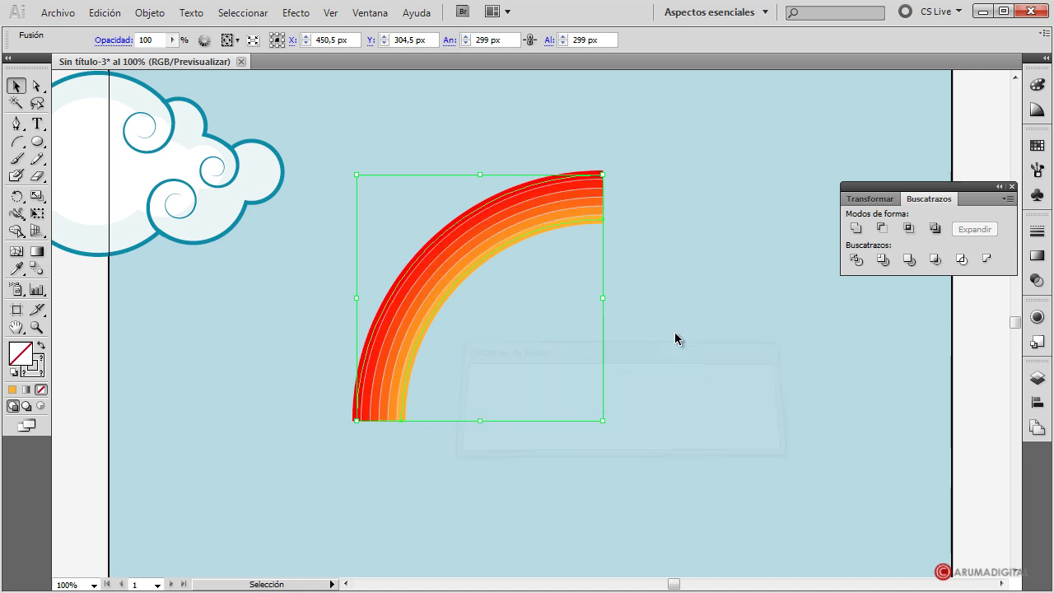
# Reopen Opciones de fusión and set the blend to 5 specified steps.
pyautogui.click(481, 253)
pyautogui.click(149, 13)
pyautogui.moveTo(172, 365)
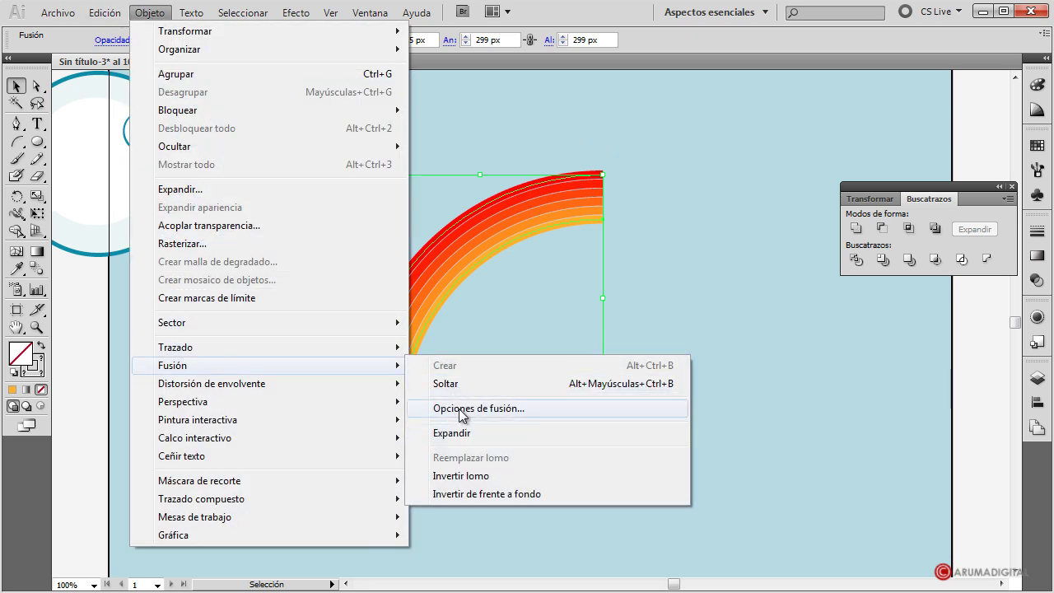
pyautogui.click(462, 412)
pyautogui.write('5')
pyautogui.click(648, 282)
pyautogui.click(801, 459)
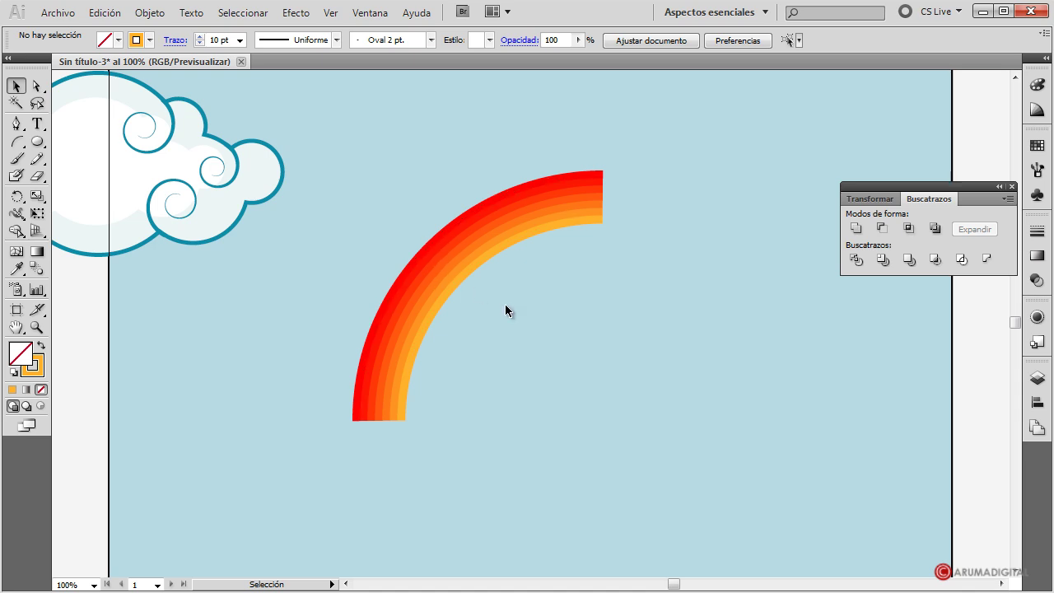
# Drag the striped rainbow left beneath the cloud, to X 48.5 px, Y 354.5 px.
pyautogui.click(450, 257)
pyautogui.moveTo(462, 251)
pyautogui.mouseDown()
pyautogui.moveTo(195, 238)
pyautogui.moveTo(323, 280)
pyautogui.mouseUp()
pyautogui.moveTo(470, 245); pyautogui.dragTo(303, 226)
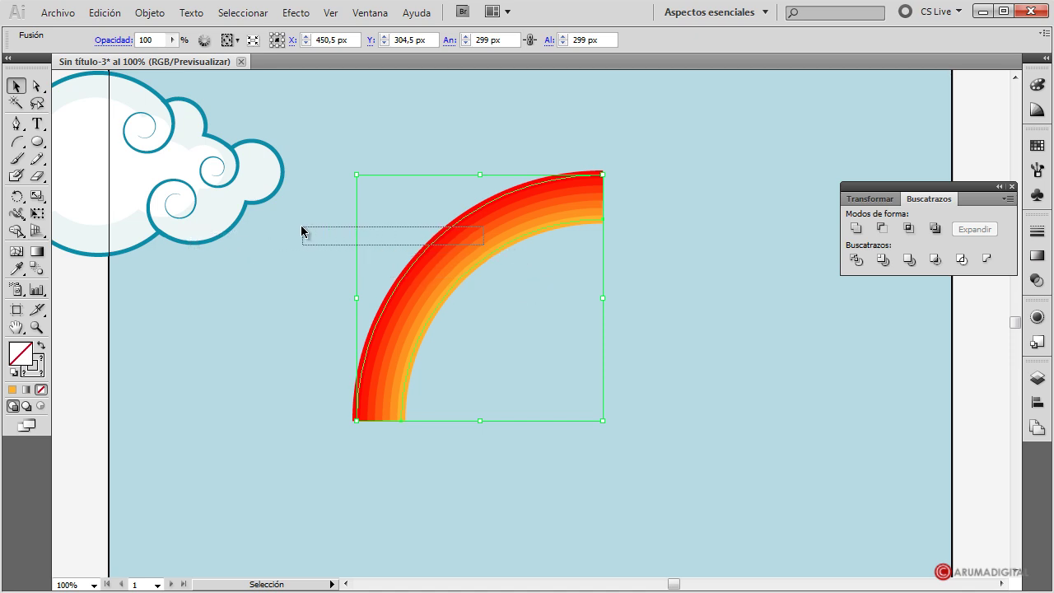
pyautogui.moveTo(417, 262)
pyautogui.mouseDown()
pyautogui.moveTo(75, 306)
pyautogui.moveTo(85, 303)
pyautogui.mouseUp()
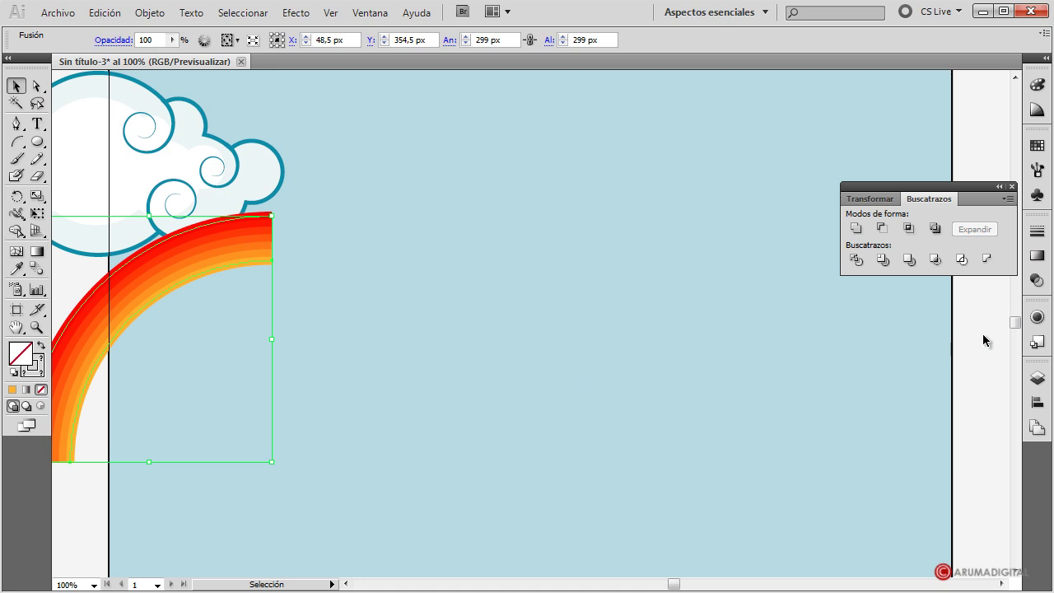
pyautogui.click(413, 402)
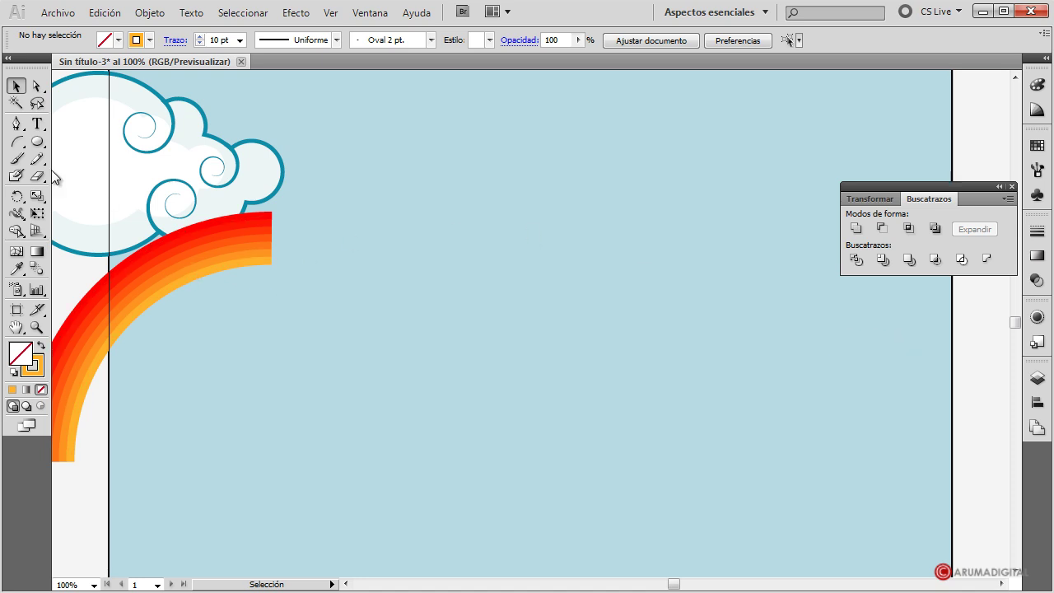
# Draw a circle in the middle of the sky with the Ellipse tool.
pyautogui.click(38, 142)
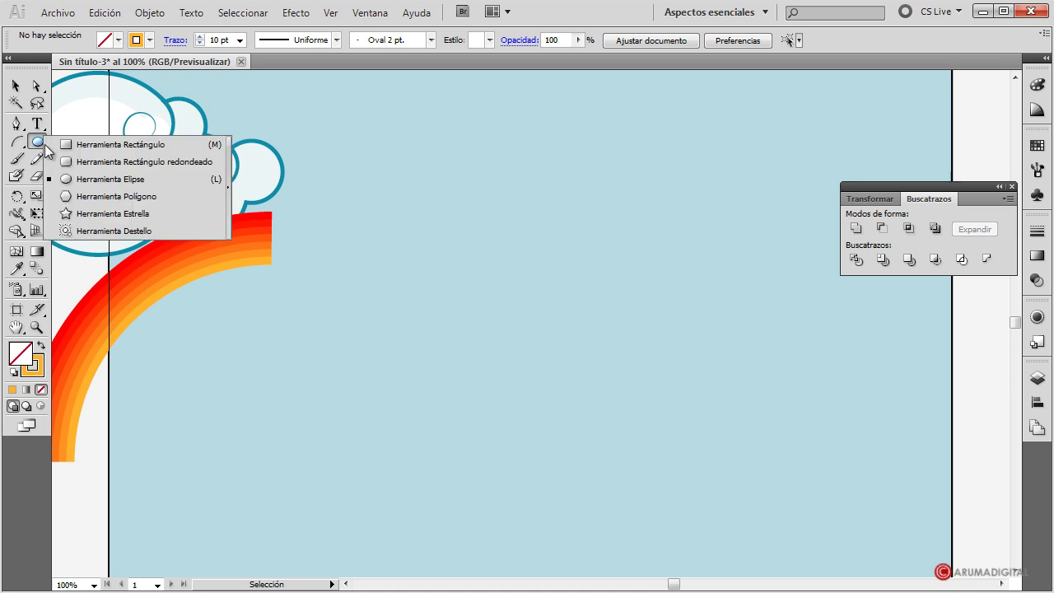
pyautogui.click(113, 180)
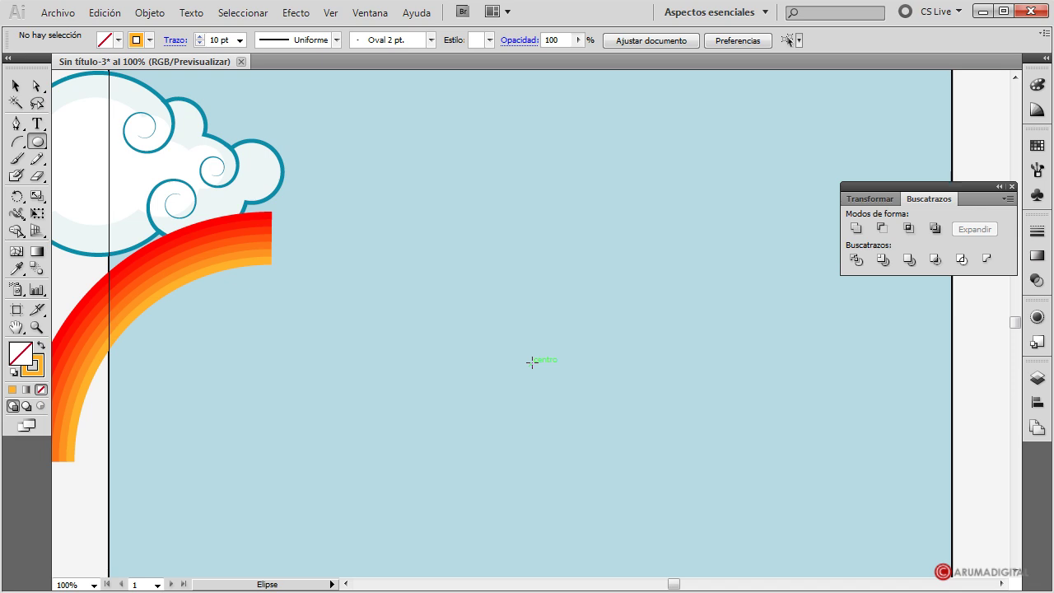
pyautogui.moveTo(532, 363); pyautogui.dragTo(670, 266)
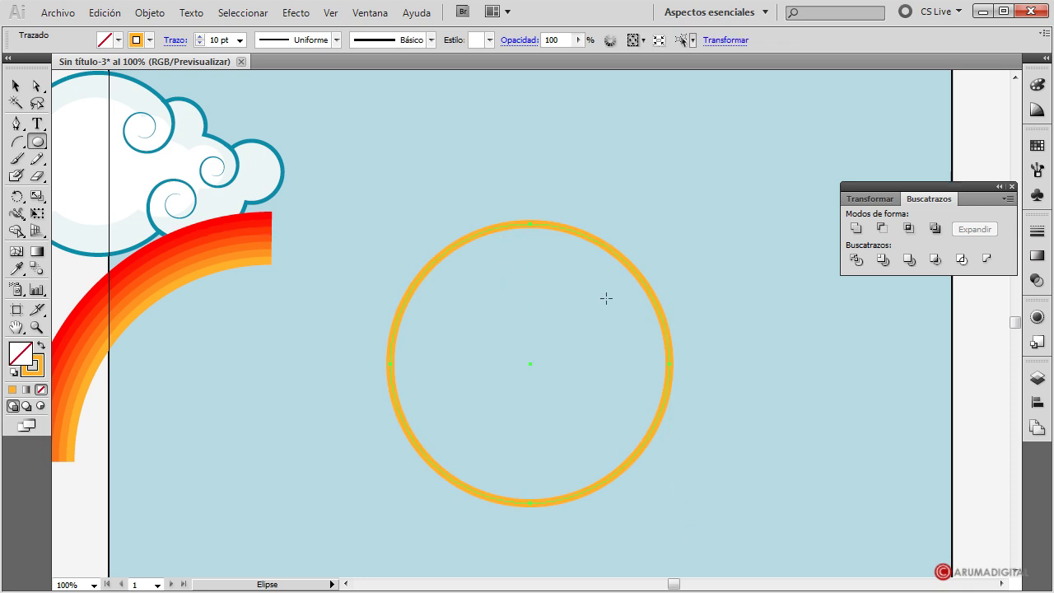
# Duplicate the orange circle and shrink the copy into a smaller centred ring.
pyautogui.hotkey('ctrl', 'c')
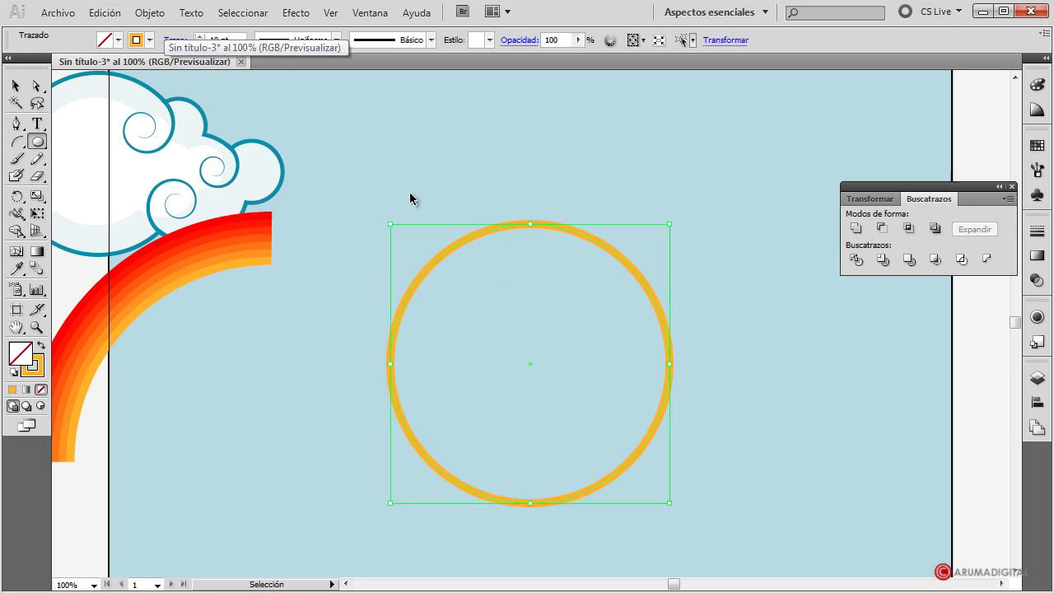
pyautogui.hotkey('ctrl', 'v')
pyautogui.click(16, 85)
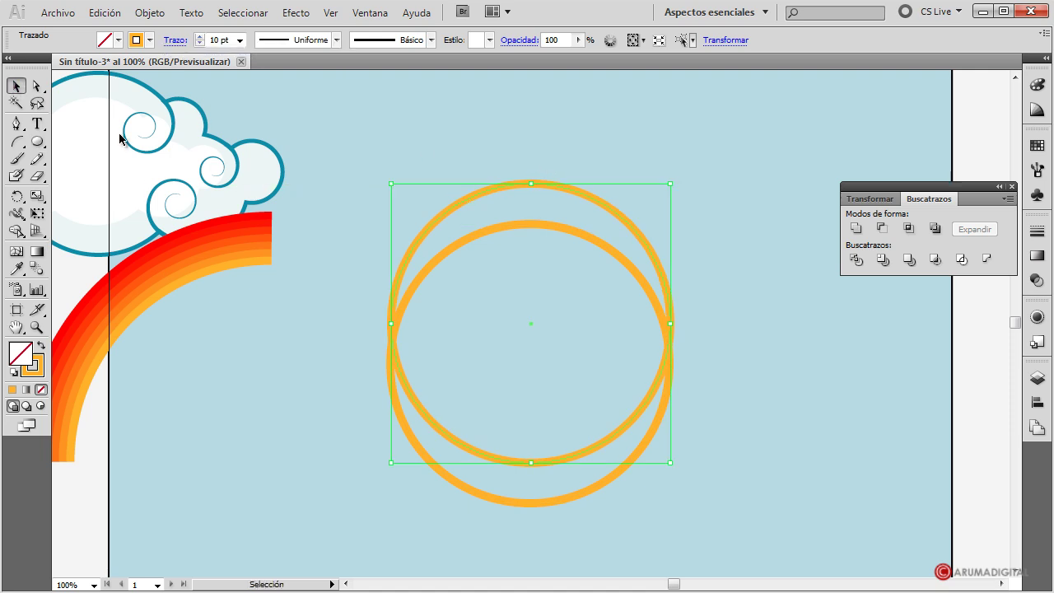
pyautogui.moveTo(568, 192); pyautogui.dragTo(569, 233)
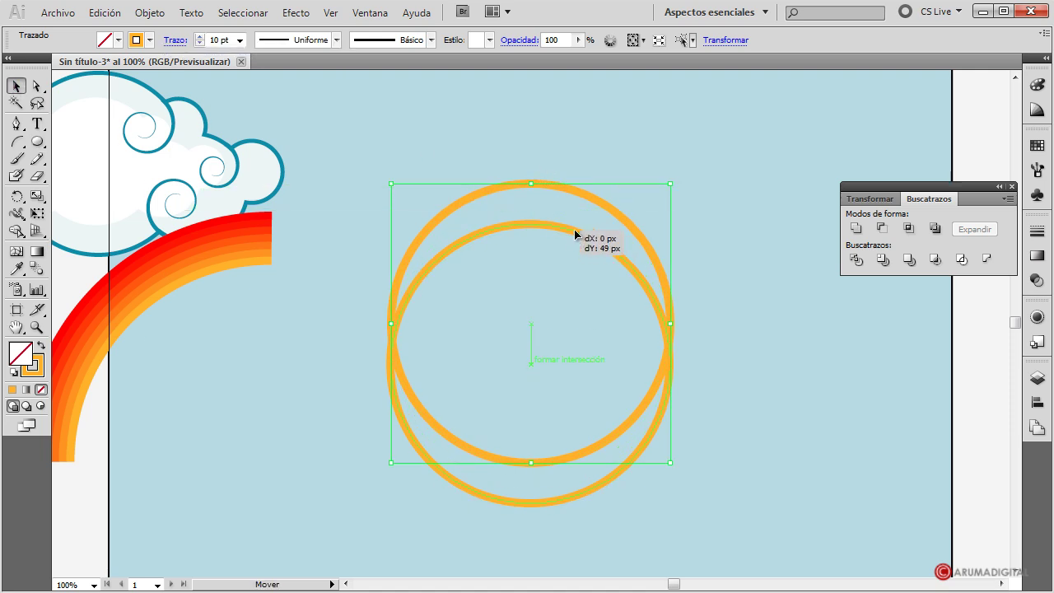
pyautogui.moveTo(672, 224)
pyautogui.mouseDown()
pyautogui.moveTo(620, 292)
pyautogui.moveTo(634, 261)
pyautogui.mouseUp()
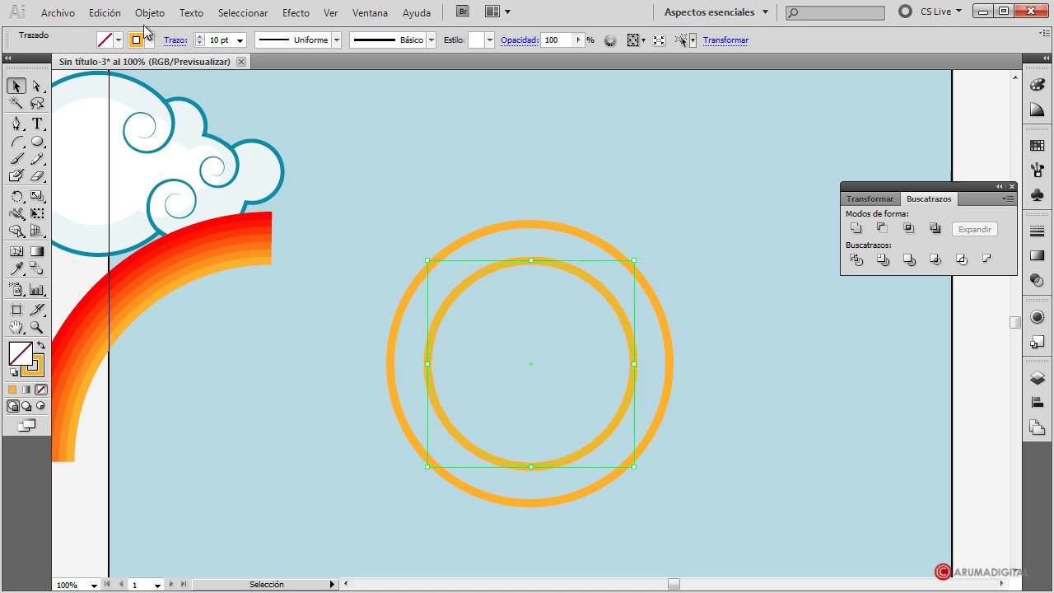
# Copy the smaller orange ring, paste it in front, and shrink the copy to about 146 px.
pyautogui.click(105, 13)
pyautogui.click(120, 93)
pyautogui.click(105, 12)
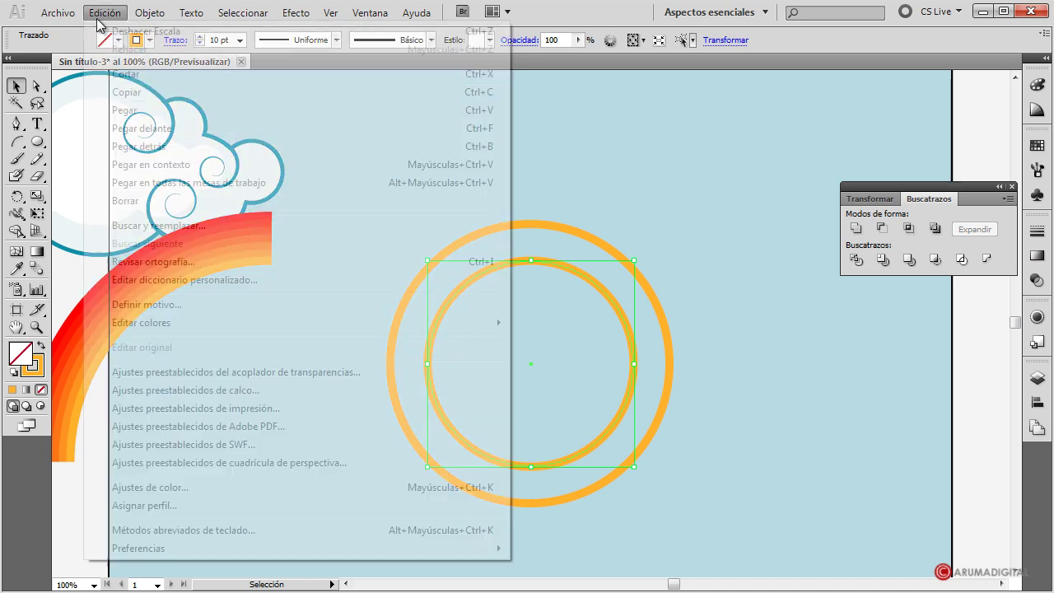
pyautogui.click(142, 129)
pyautogui.moveTo(629, 265); pyautogui.dragTo(598, 298)
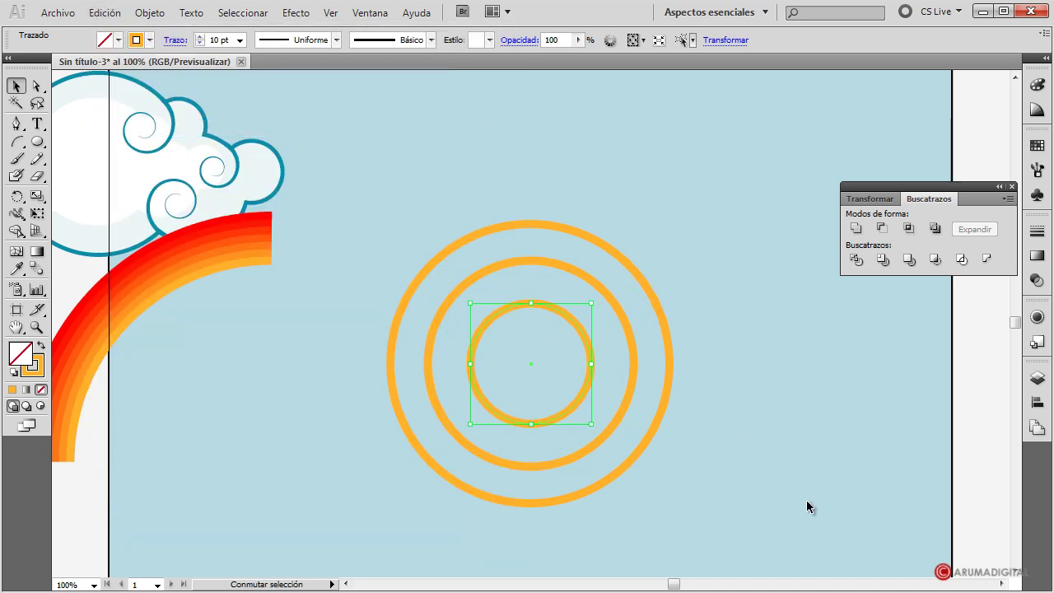
# Select all three rings and try a 20 pt stroke before settling on 10 pt.
pyautogui.click(636, 278)
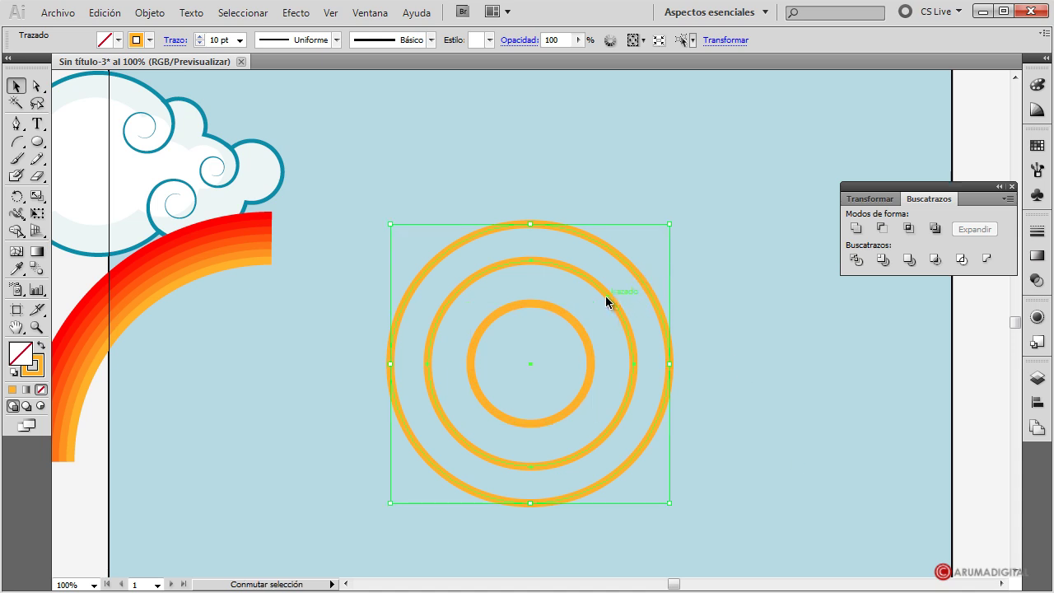
pyautogui.keyDown('shift'); pyautogui.click(607, 299); pyautogui.keyUp('shift')
pyautogui.keyDown('shift'); pyautogui.click(579, 327); pyautogui.keyUp('shift')
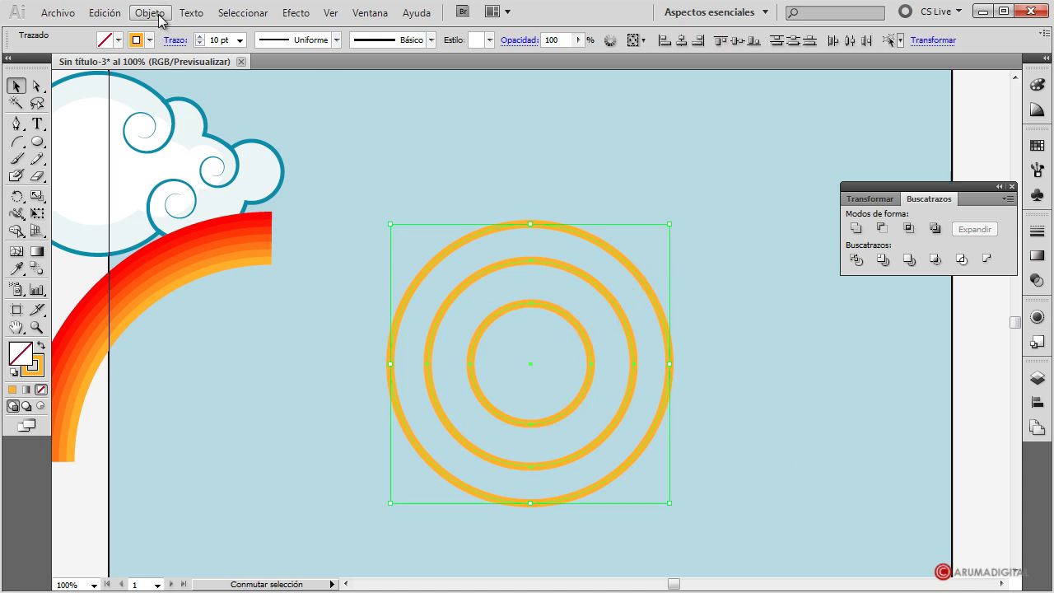
pyautogui.click(240, 39)
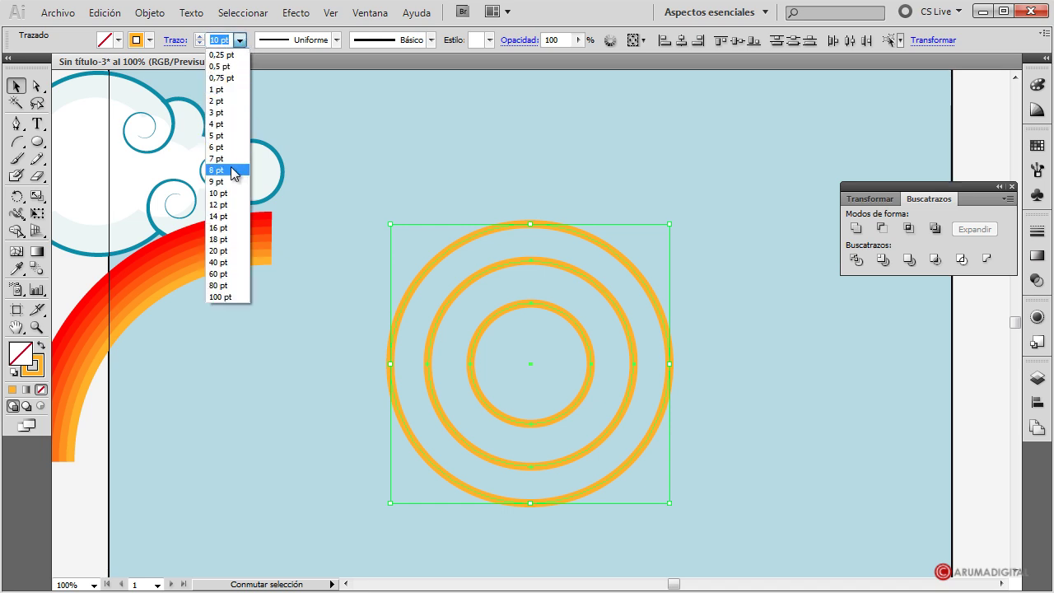
pyautogui.click(218, 248)
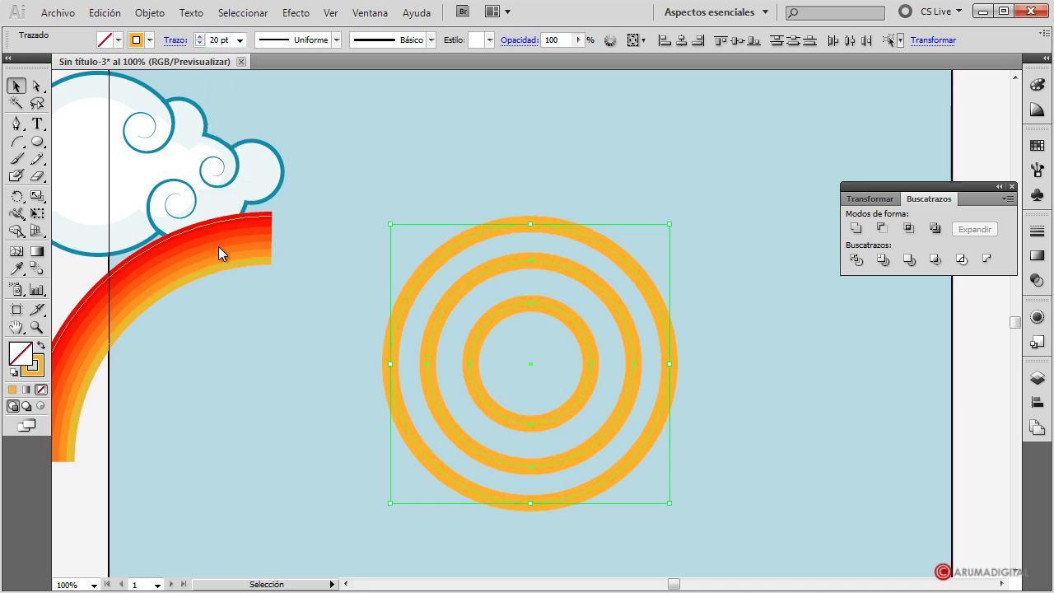
pyautogui.click(168, 17)
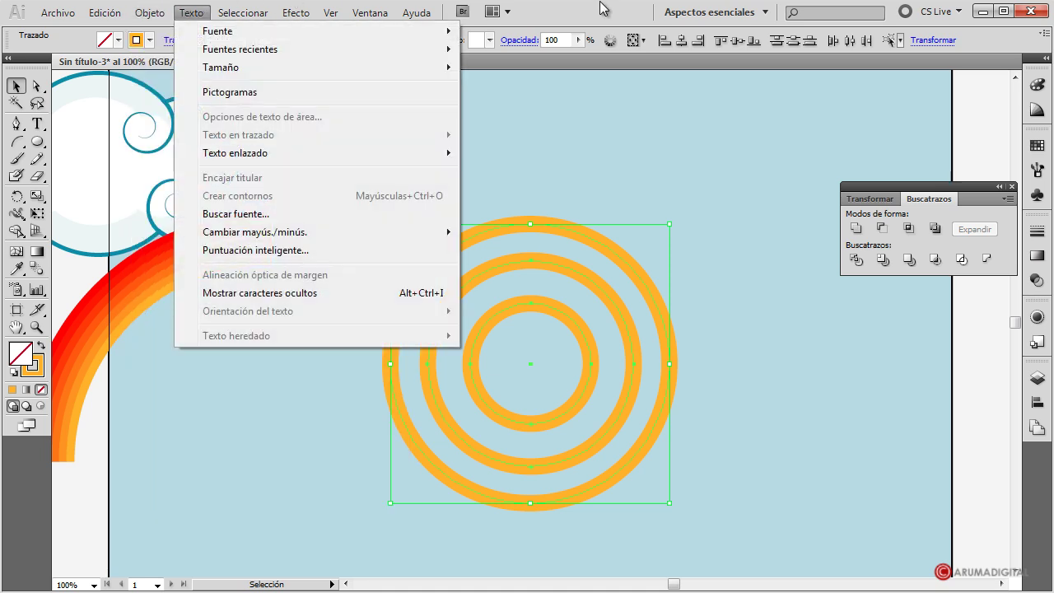
pyautogui.click(569, 222)
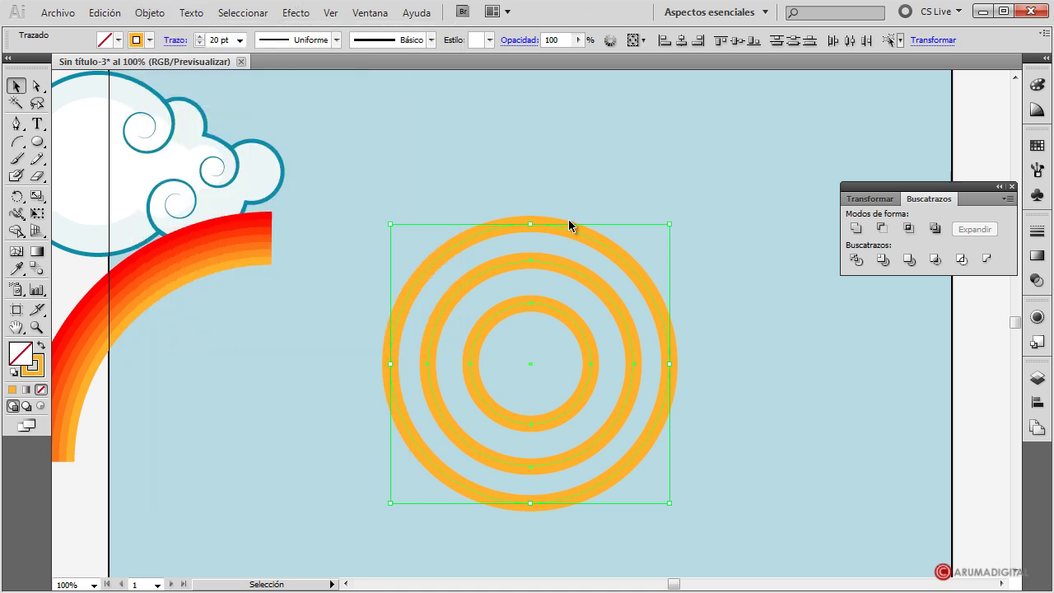
pyautogui.click(240, 40)
pyautogui.click(224, 199)
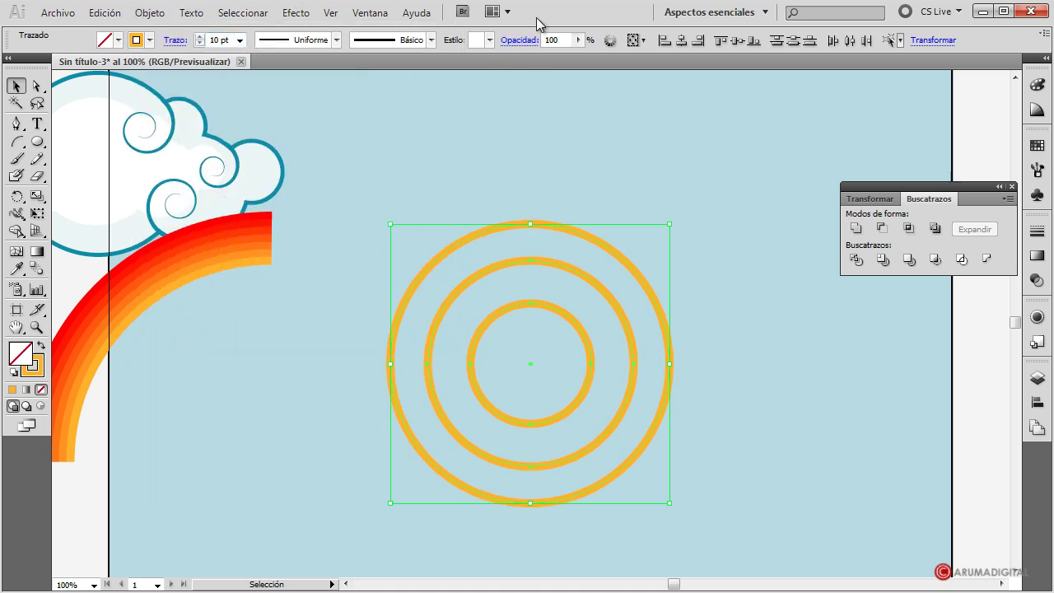
# Blend the three rings together and enter the blend to edit its rings.
pyautogui.click(152, 14)
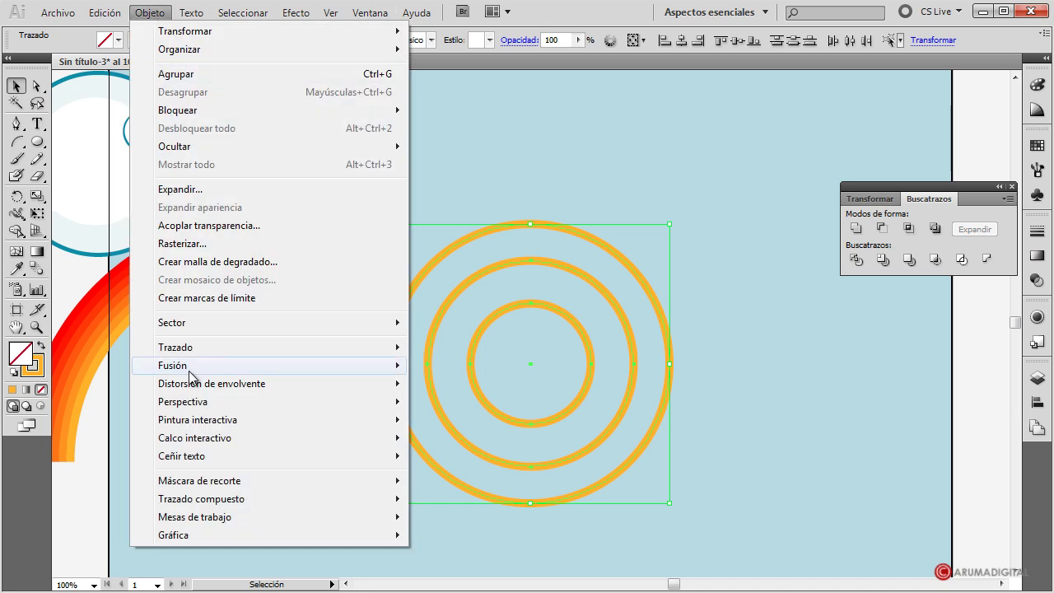
pyautogui.moveTo(172, 365)
pyautogui.click(491, 365)
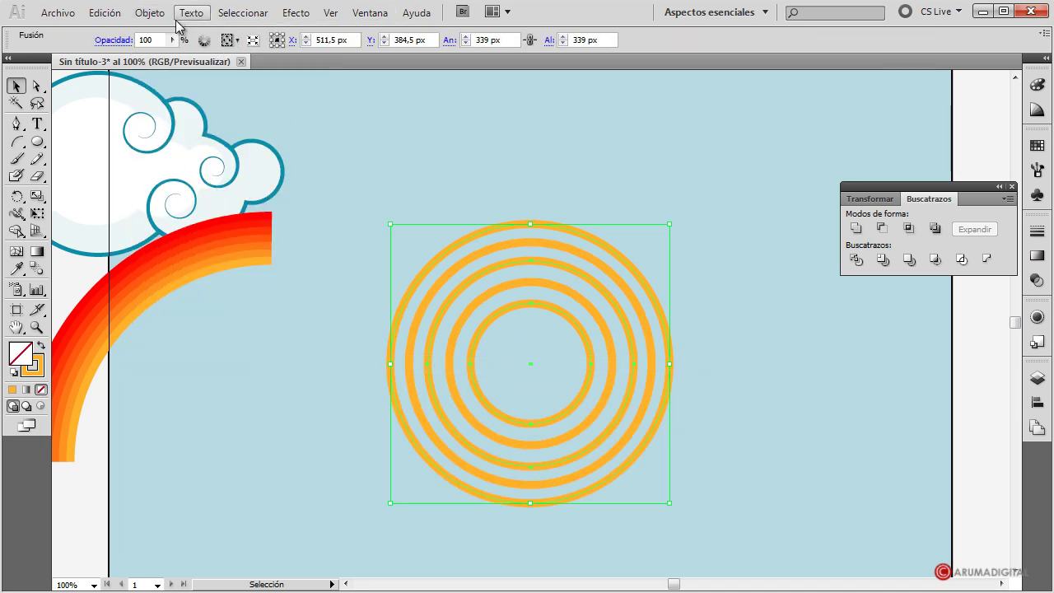
pyautogui.click(151, 13)
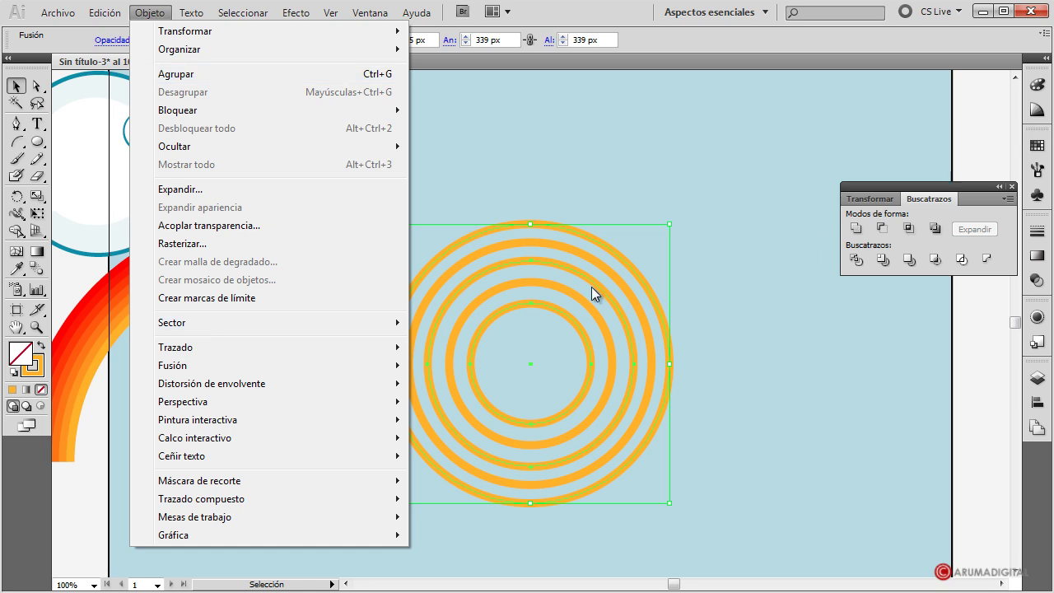
pyautogui.click(591, 287)
pyautogui.doubleClick(596, 283)
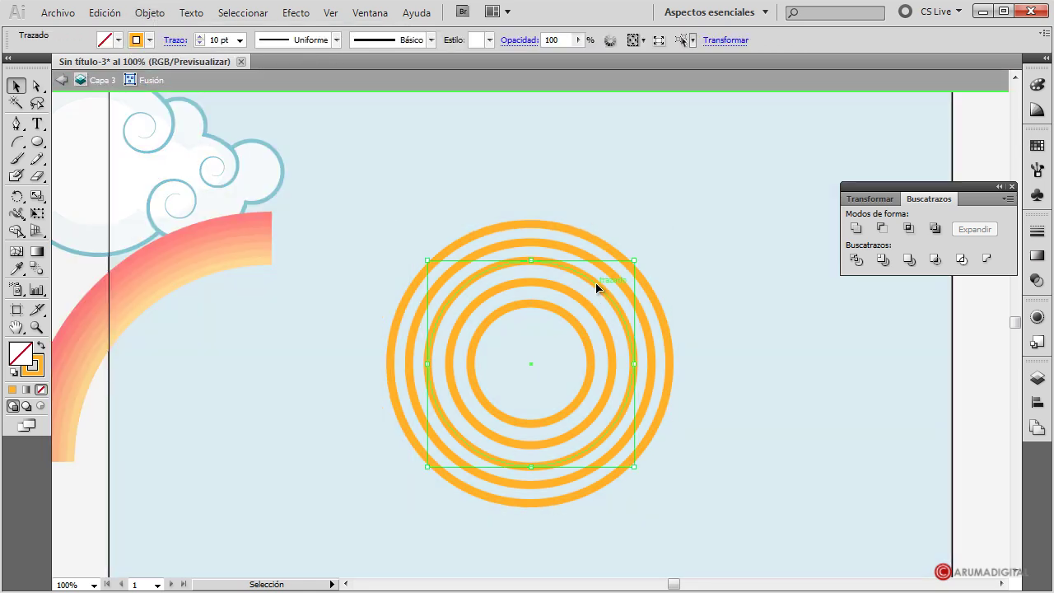
# Try filling the blend red from the swatches, then undo it.
pyautogui.click(1037, 145)
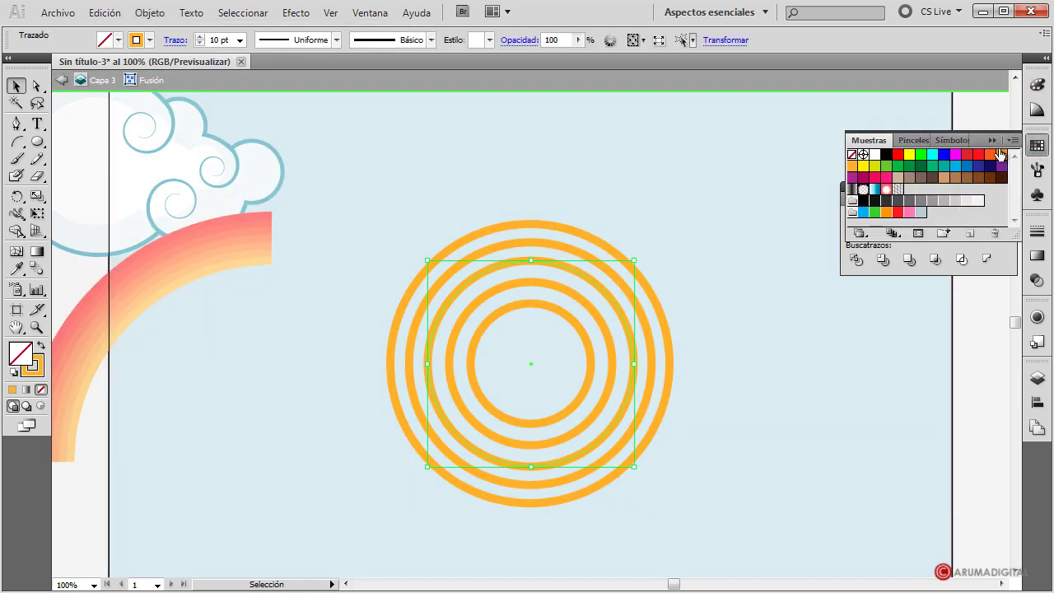
pyautogui.click(898, 154)
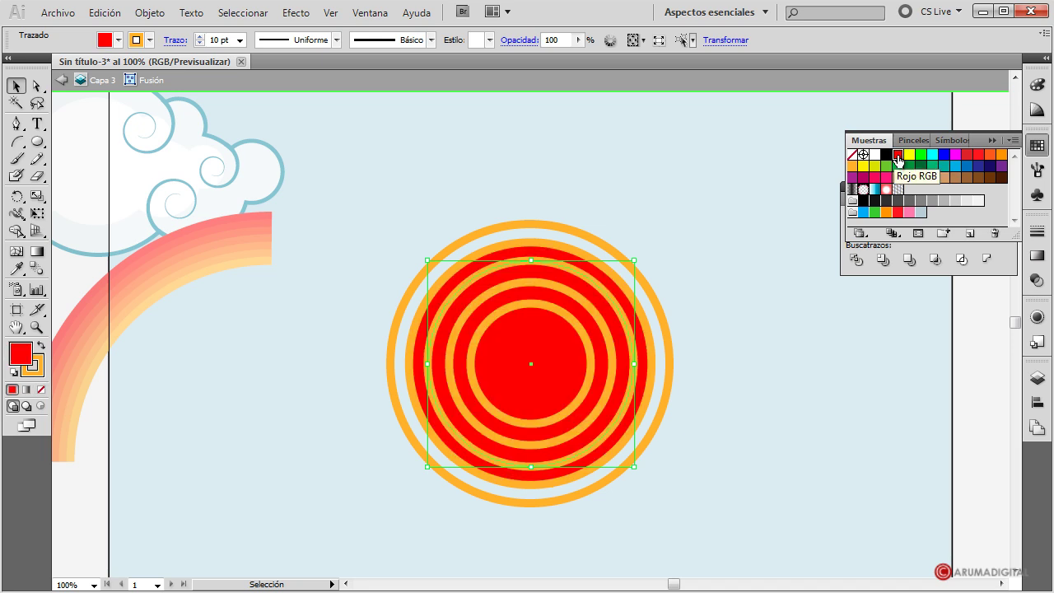
pyautogui.click(105, 12)
pyautogui.click(120, 33)
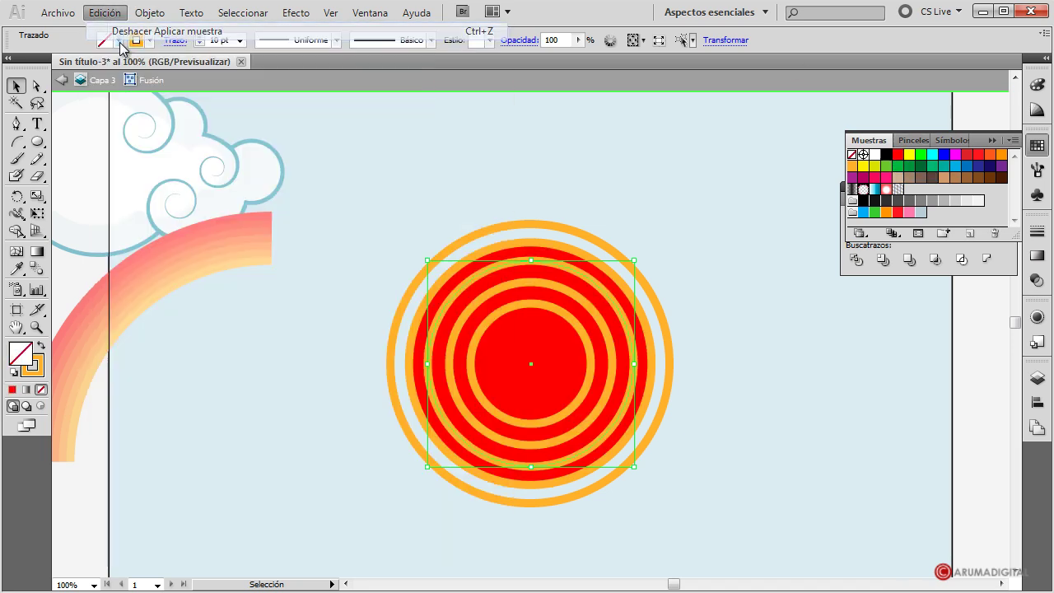
# Colour the middle ring's stroke red and the inner ring's stroke light green.
pyautogui.click(149, 41)
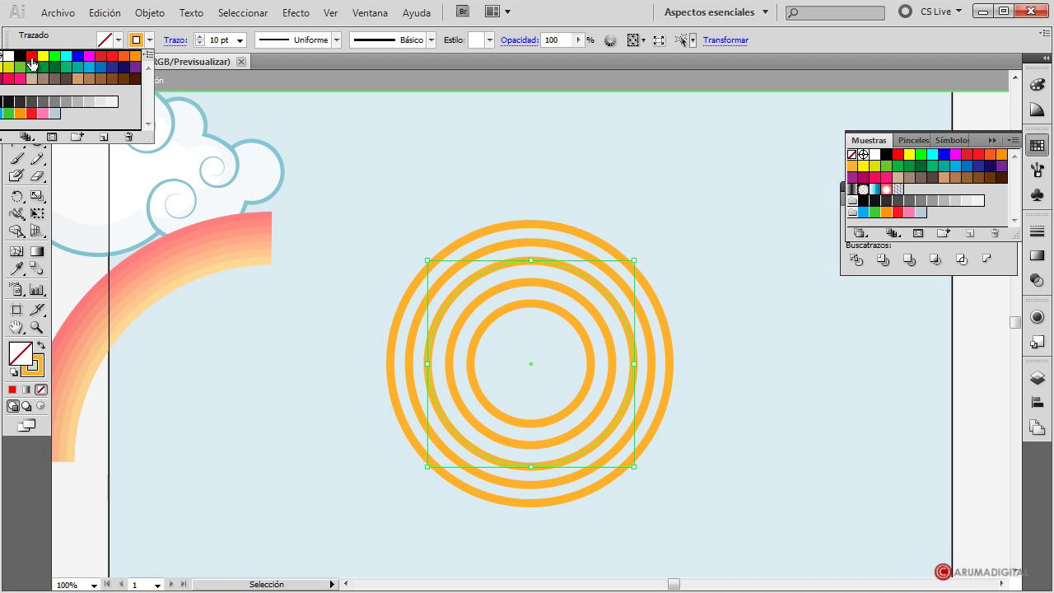
pyautogui.click(31, 56)
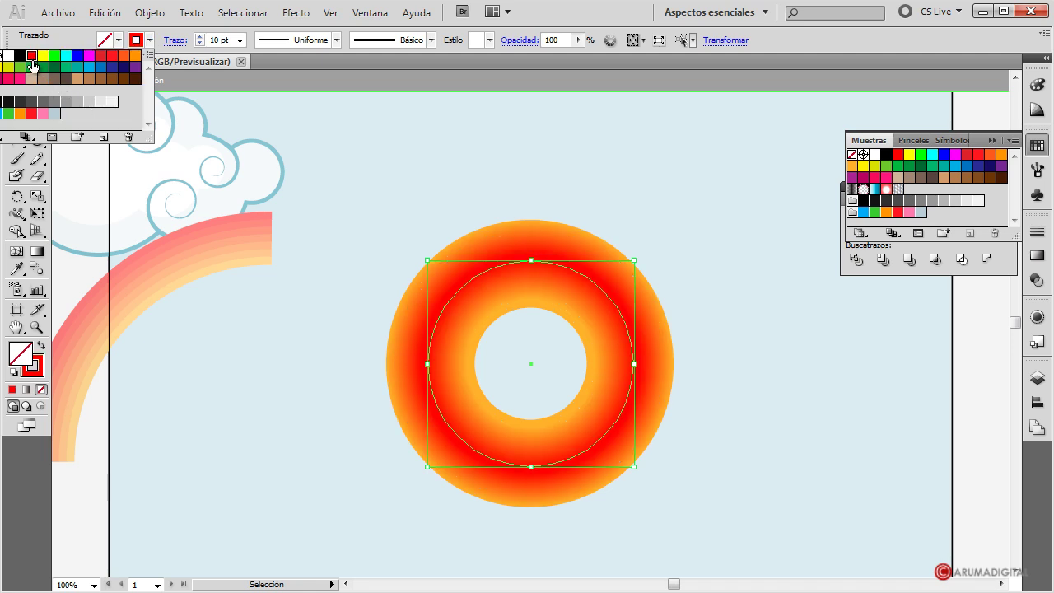
pyautogui.click(542, 312)
pyautogui.click(558, 316)
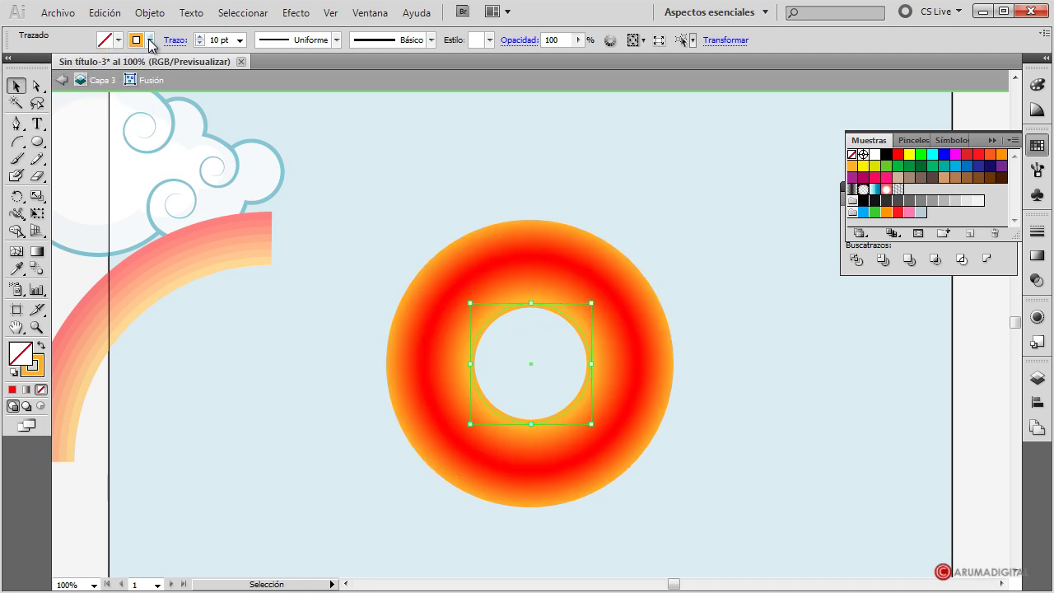
pyautogui.click(149, 41)
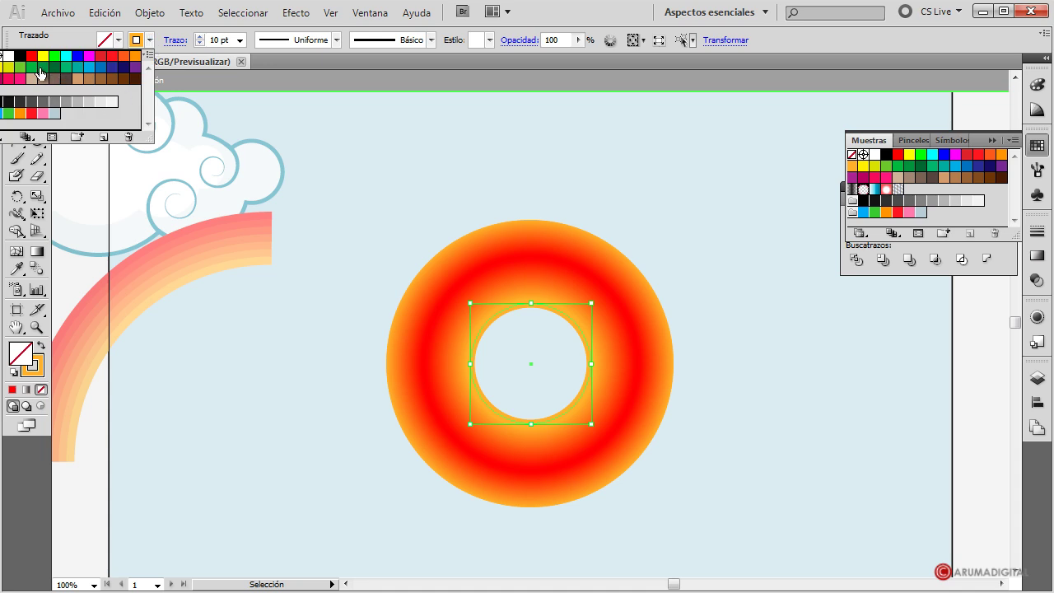
pyautogui.click(40, 73)
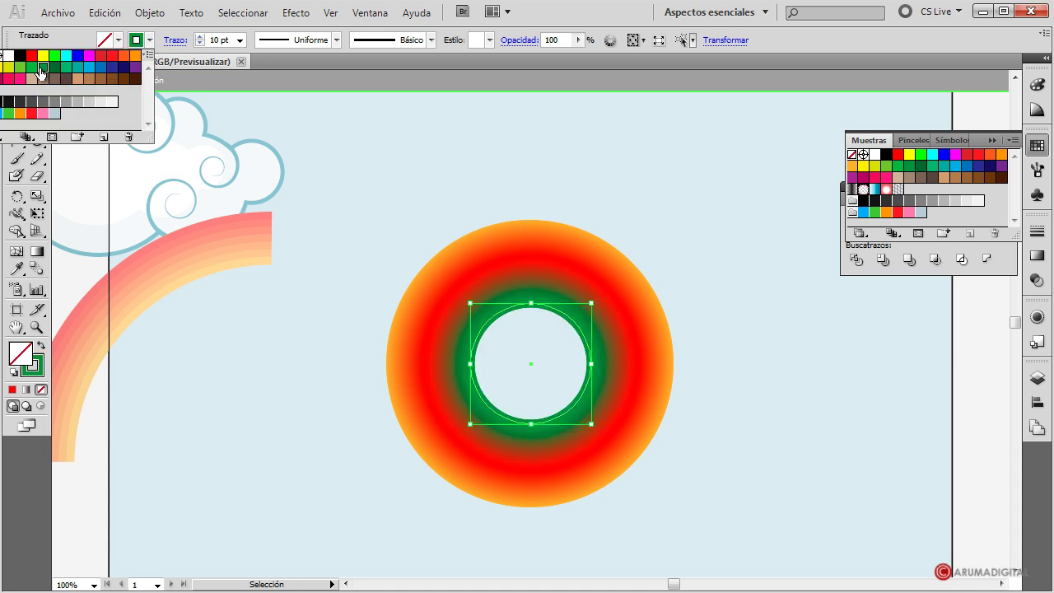
pyautogui.click(20, 68)
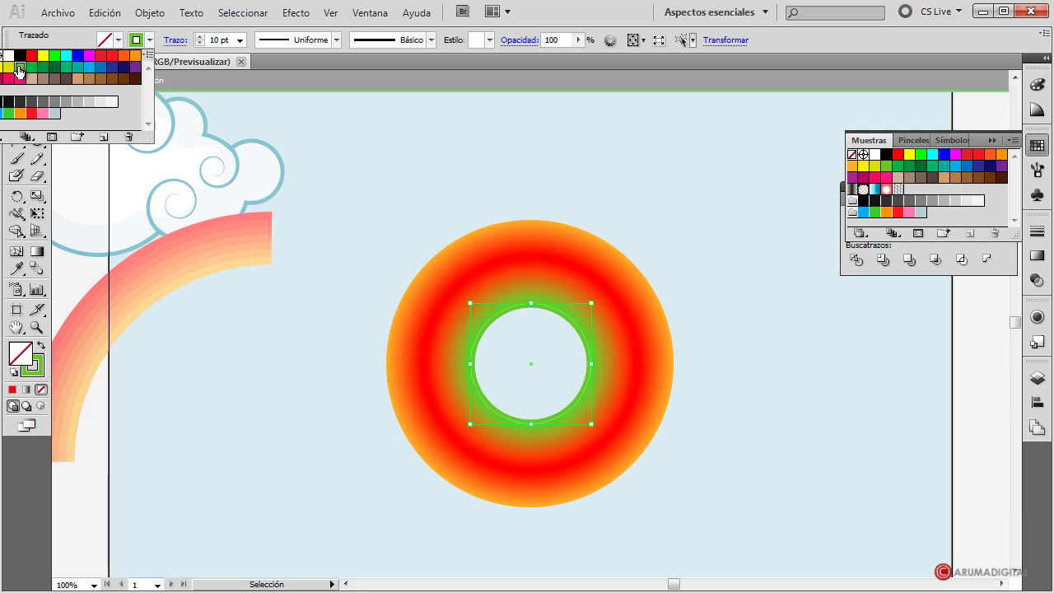
pyautogui.click(523, 242)
# Colour the outer ring's stroke yellow, then leave blend editing and reselect the donut.
pyautogui.click(535, 223)
pyautogui.click(149, 41)
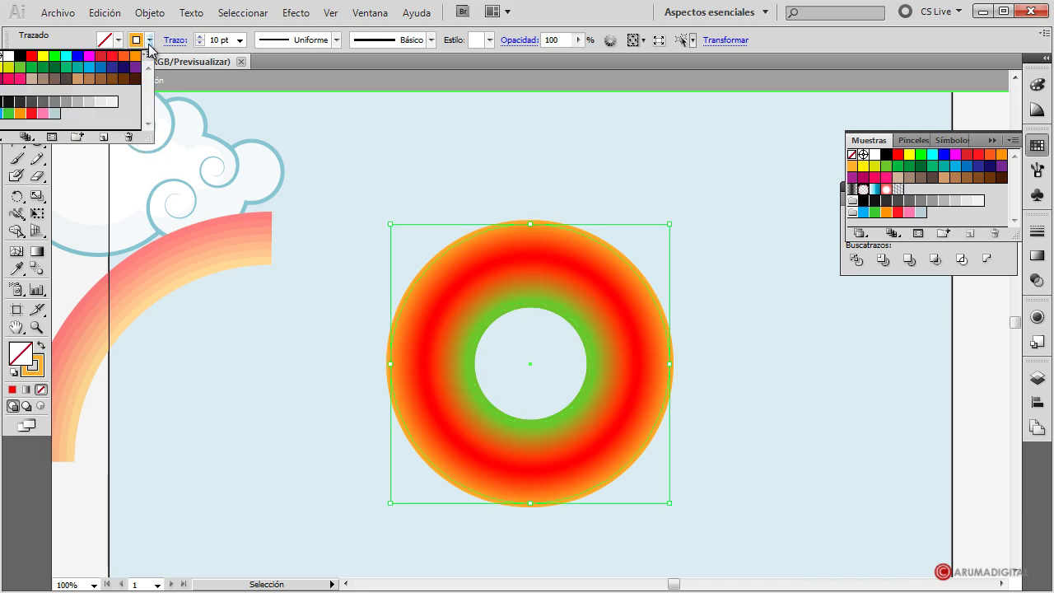
pyautogui.click(43, 55)
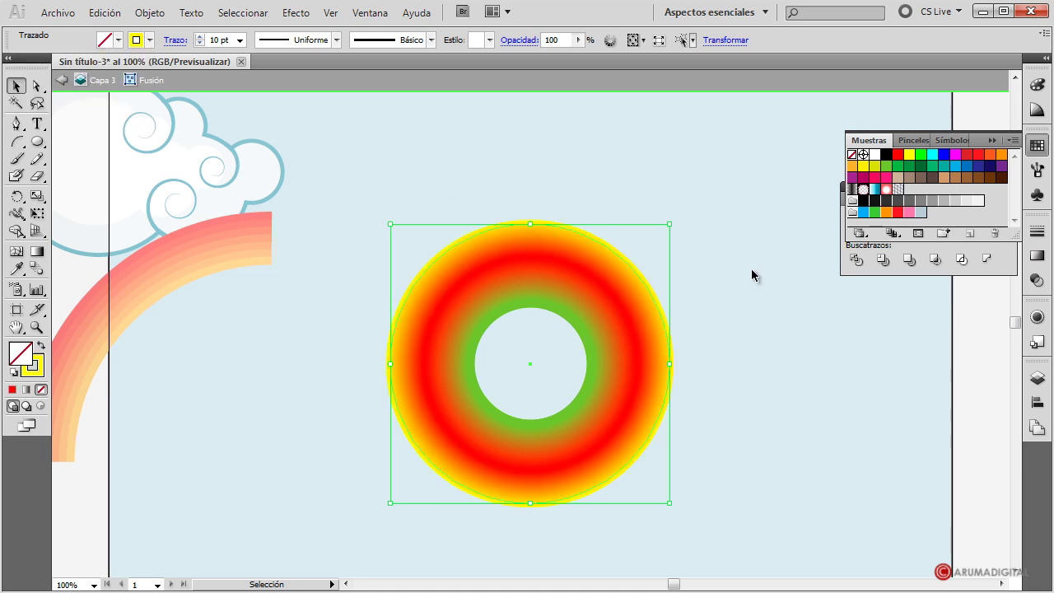
pyautogui.click(751, 268)
pyautogui.click(609, 303)
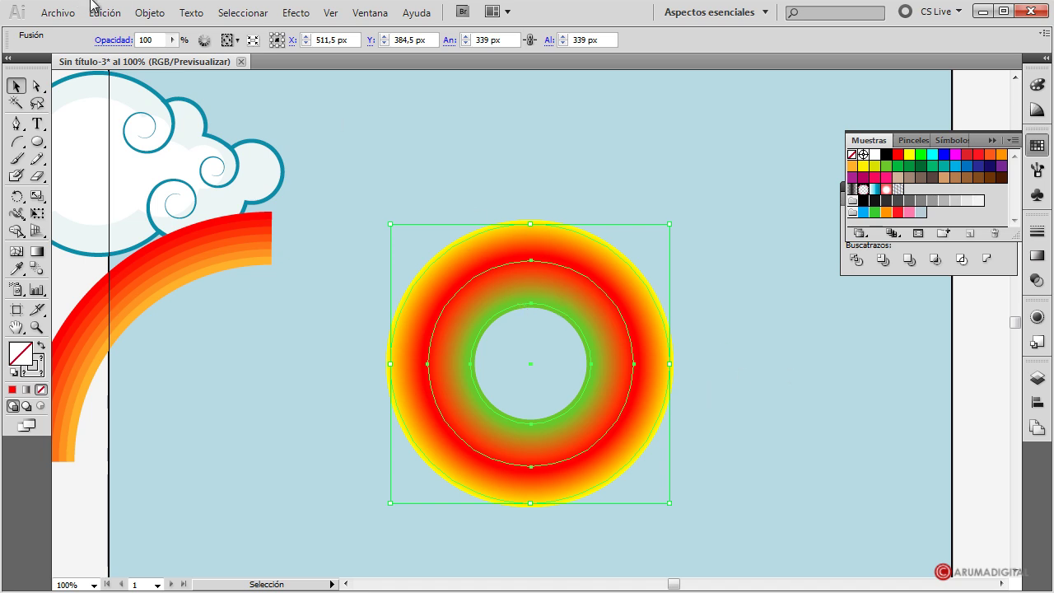
# Set the ring blend's spacing to Specified Steps and preview 4 steps.
pyautogui.click(149, 13)
pyautogui.moveTo(172, 365)
pyautogui.click(494, 409)
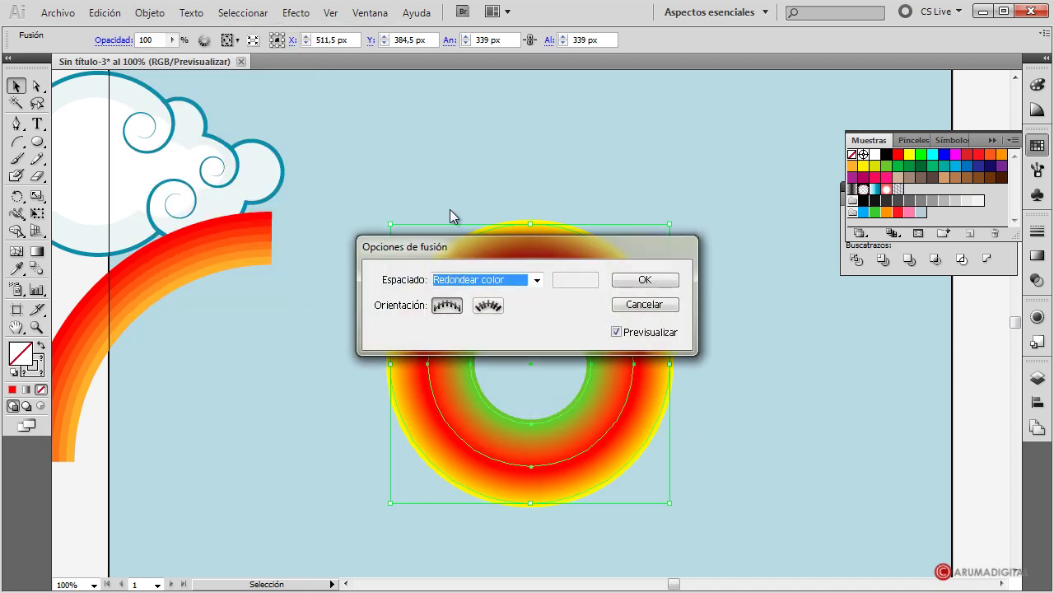
pyautogui.click(537, 280)
pyautogui.click(495, 307)
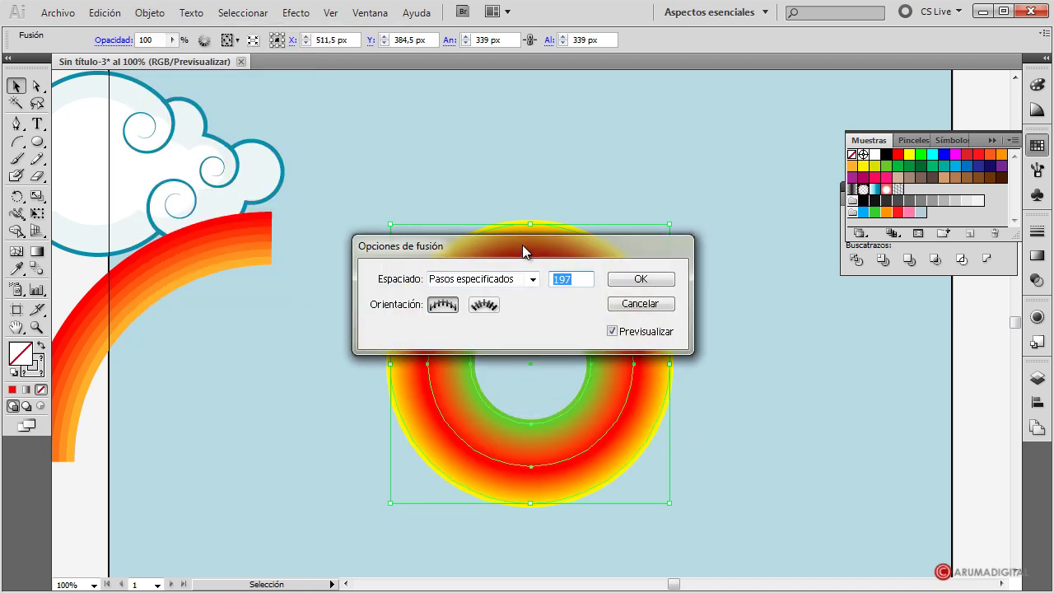
pyautogui.moveTo(525, 247); pyautogui.dragTo(231, 359)
pyautogui.write('4')
pyautogui.click(321, 444)
pyautogui.click(321, 444)
pyautogui.click(321, 444)
# Compare 3 and 5 steps in the preview, then confirm 5 specified steps.
pyautogui.moveTo(290, 392); pyautogui.dragTo(255, 397)
pyautogui.write('3')
pyautogui.click(321, 444)
pyautogui.click(321, 444)
pyautogui.click(322, 444)
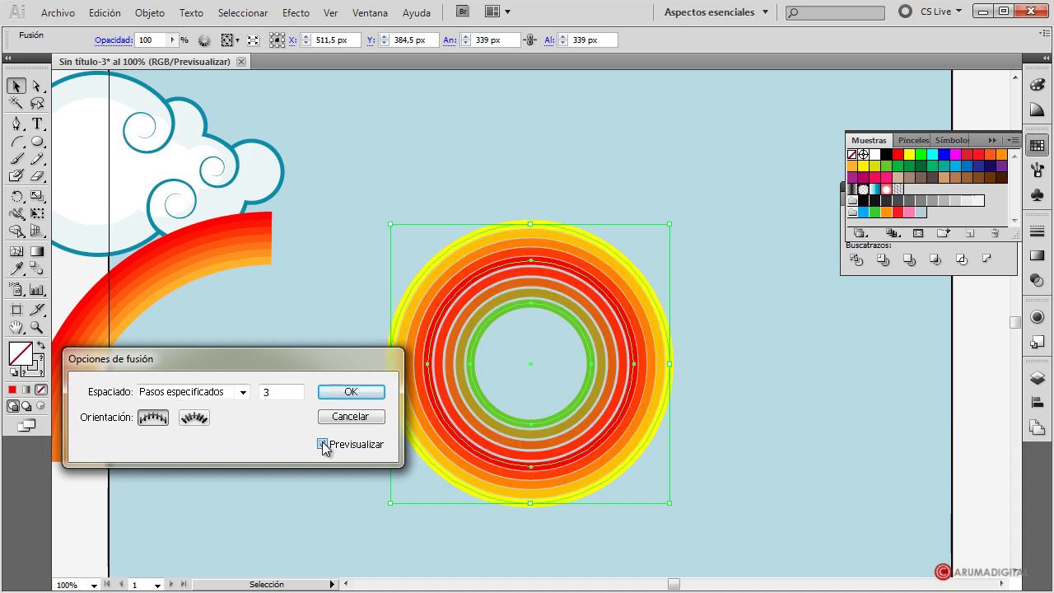
pyautogui.write('5')
pyautogui.click(322, 444)
pyautogui.click(322, 444)
pyautogui.click(351, 393)
pyautogui.click(778, 410)
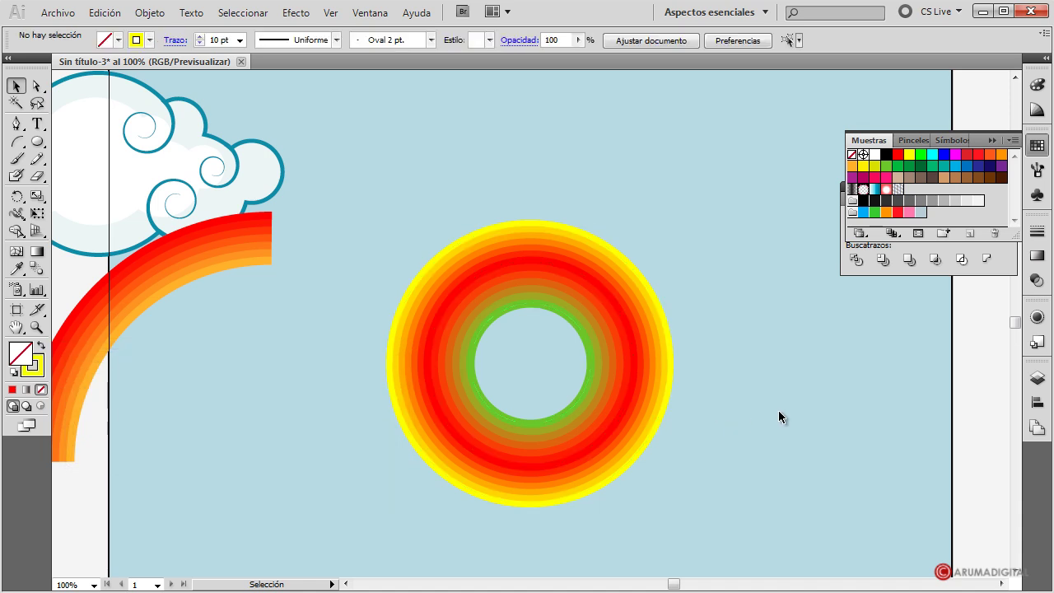
# Scale the striped donut down, move it to the artboard's right edge, and check the layers list.
pyautogui.click(633, 390)
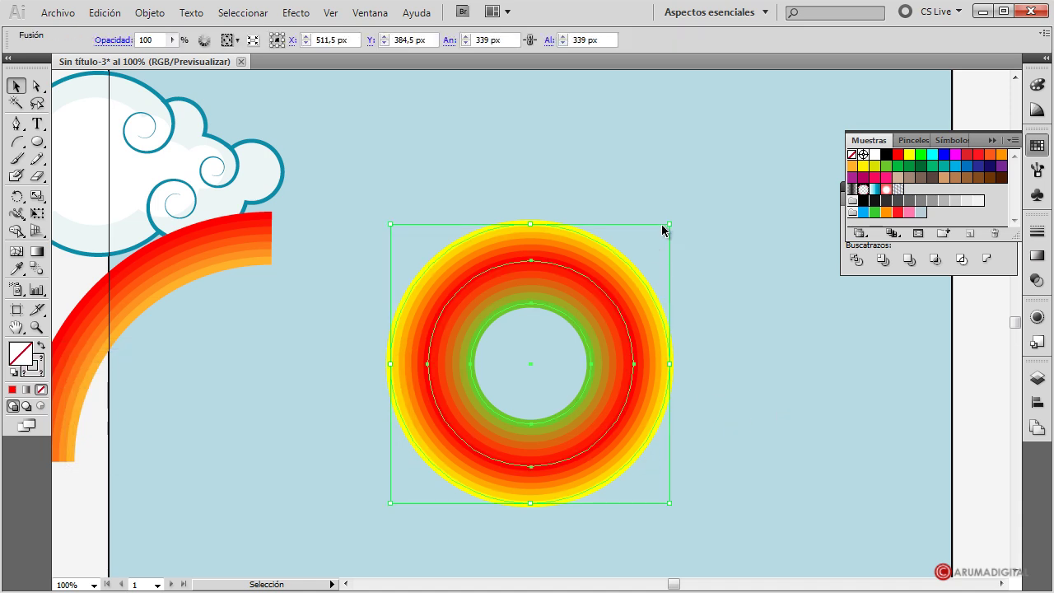
pyautogui.moveTo(669, 224); pyautogui.dragTo(631, 266)
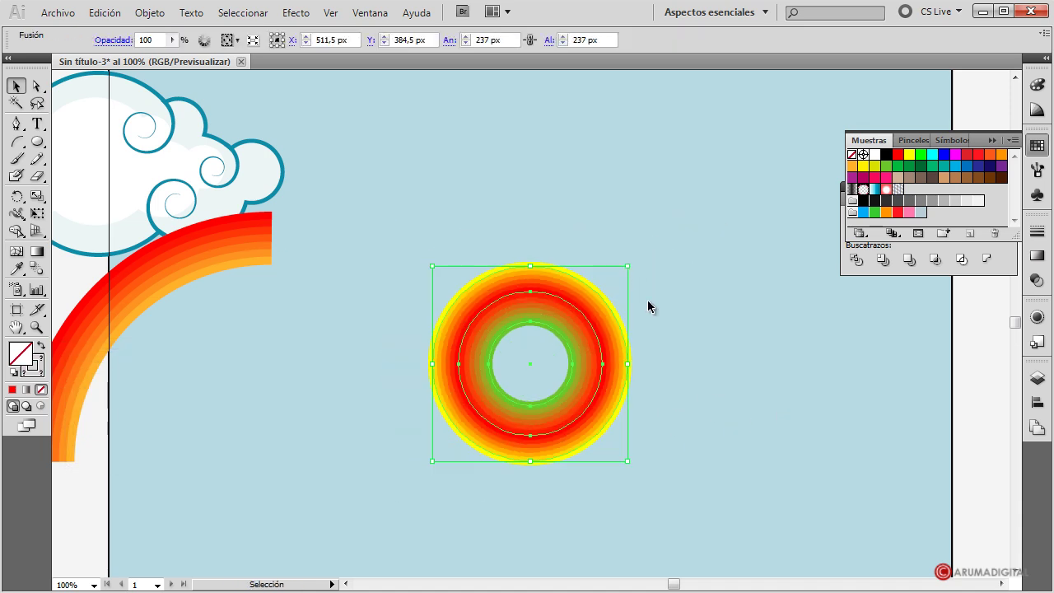
pyautogui.click(704, 408)
pyautogui.moveTo(587, 331)
pyautogui.mouseDown()
pyautogui.moveTo(940, 378)
pyautogui.moveTo(989, 340)
pyautogui.mouseUp()
pyautogui.click(542, 367)
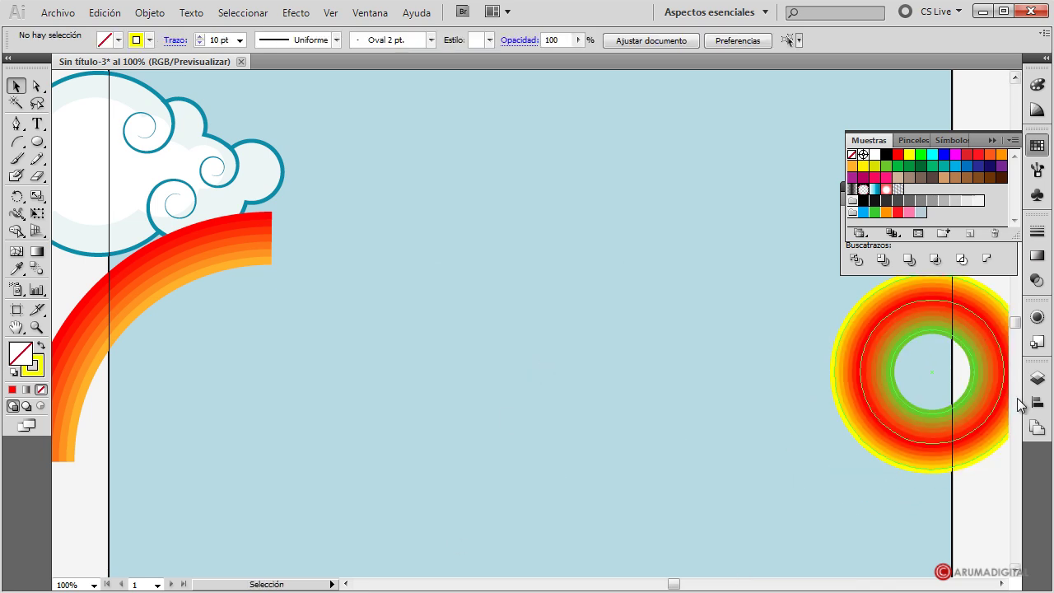
pyautogui.click(1037, 379)
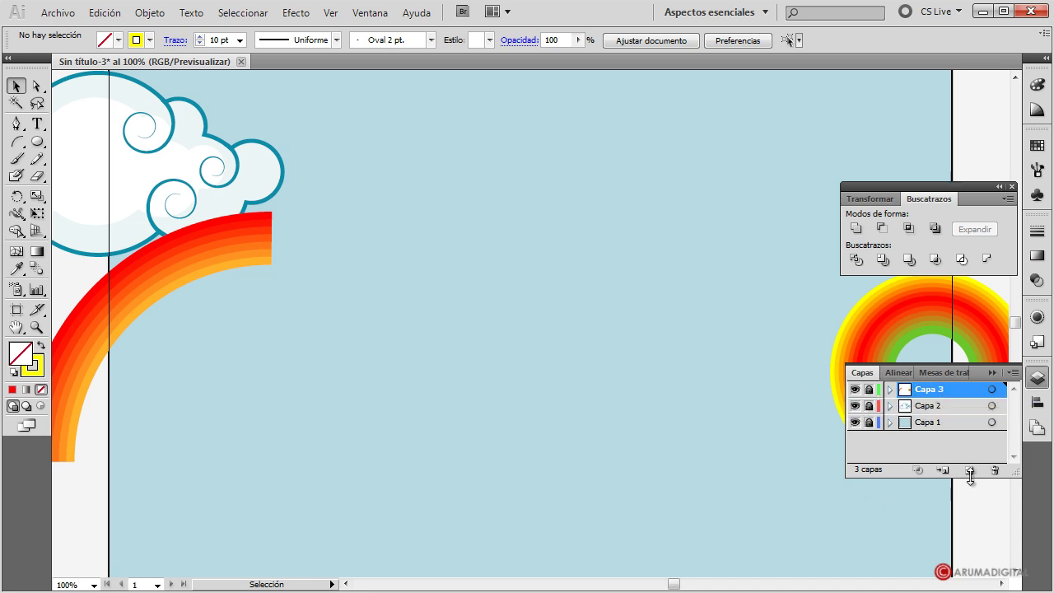
pyautogui.click(597, 401)
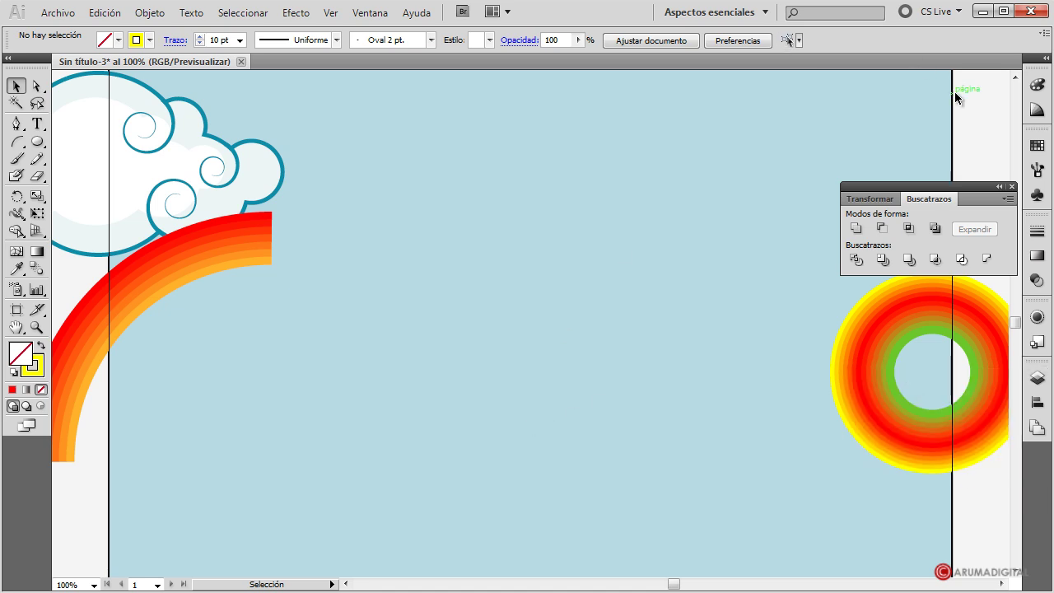
# Open the Paquete de vectores florales symbol library and drag florido 03 into mid-sky.
pyautogui.click(1037, 196)
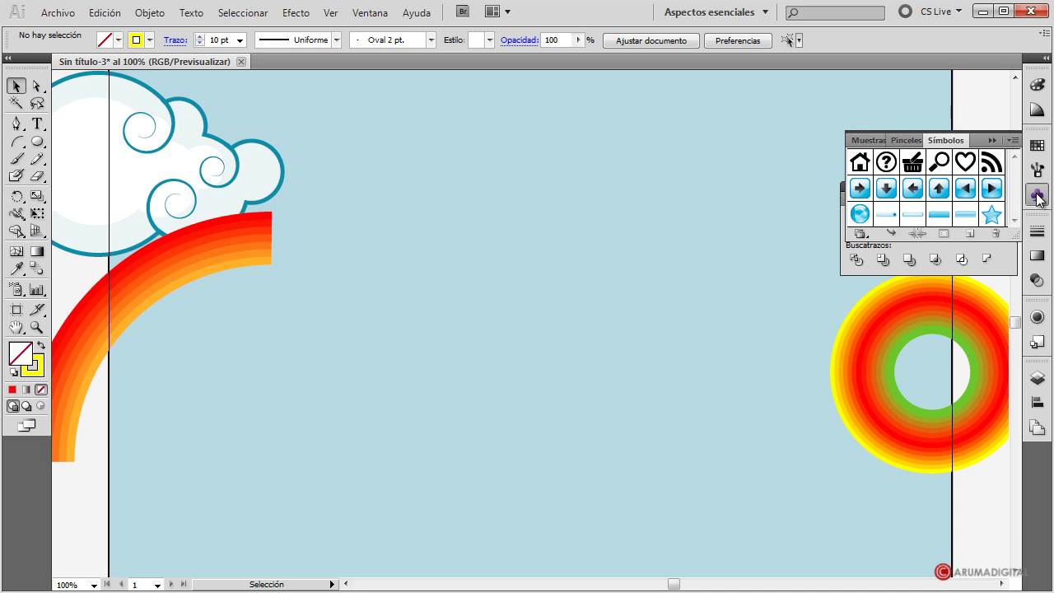
pyautogui.click(1014, 141)
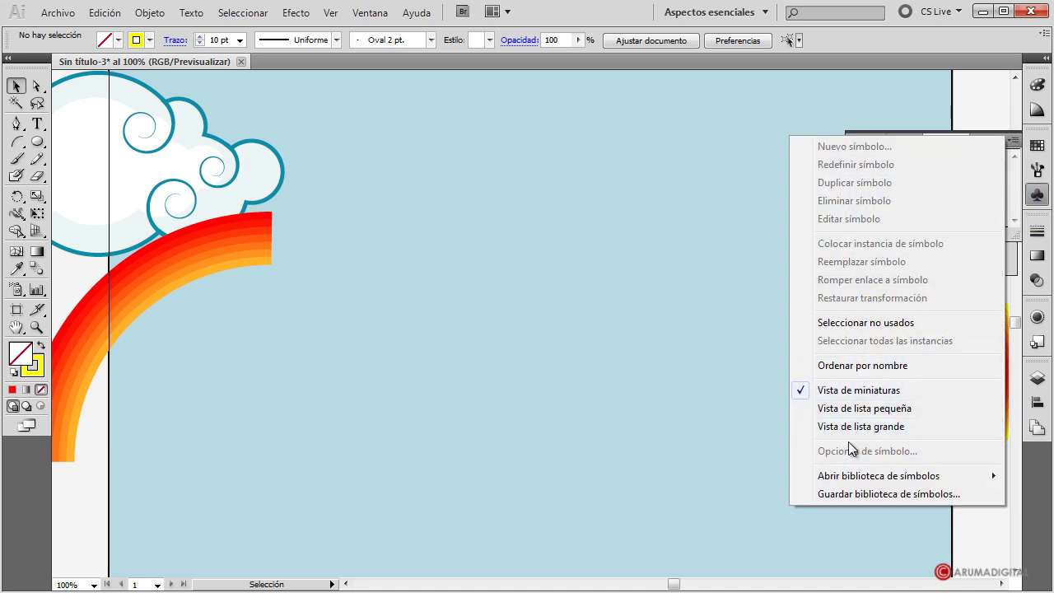
pyautogui.moveTo(879, 476)
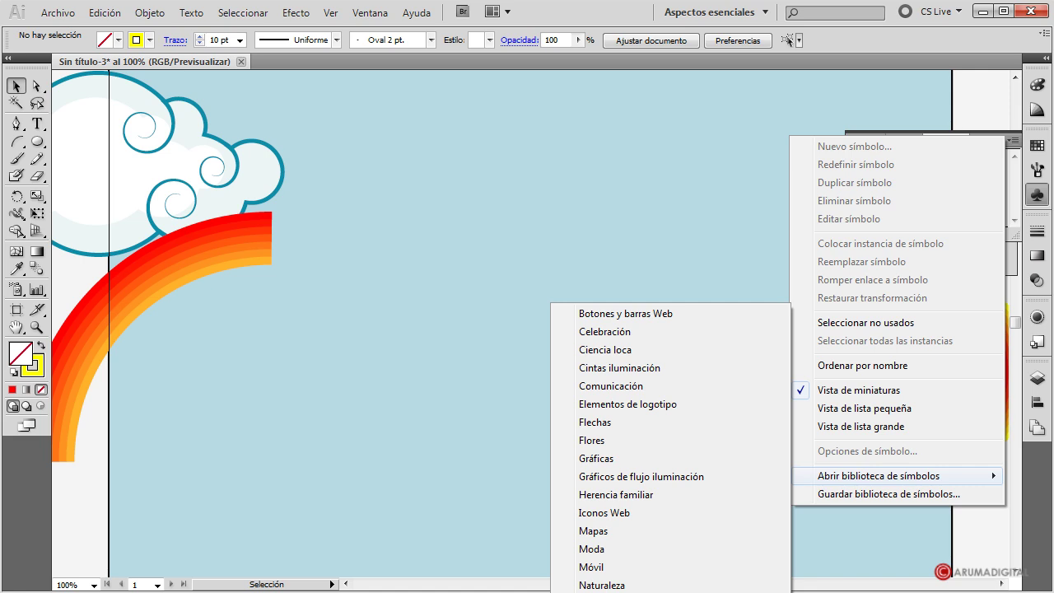
pyautogui.click(669, 590)
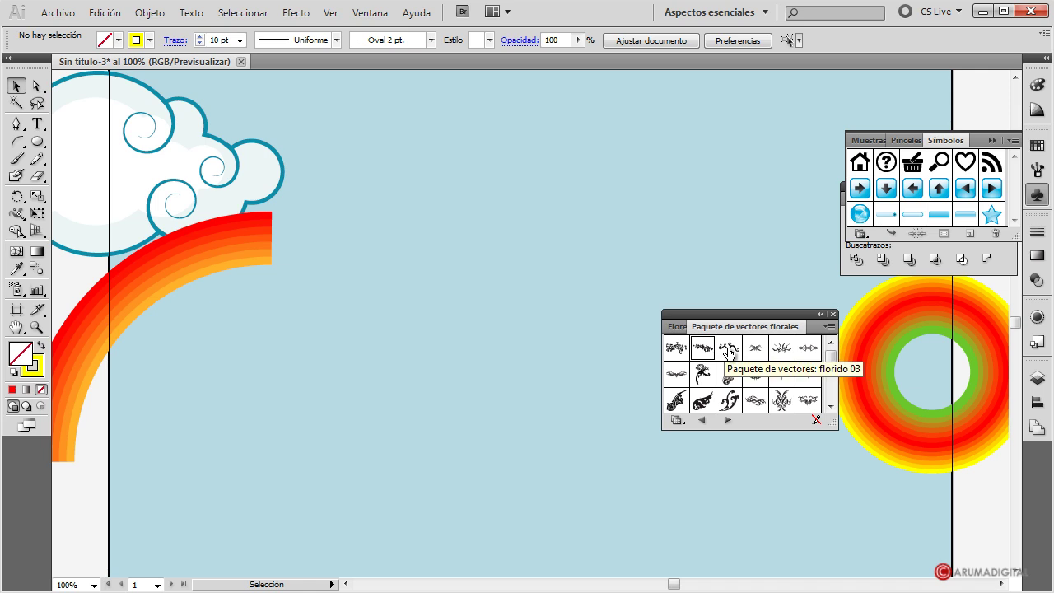
pyautogui.moveTo(729, 353); pyautogui.dragTo(531, 281)
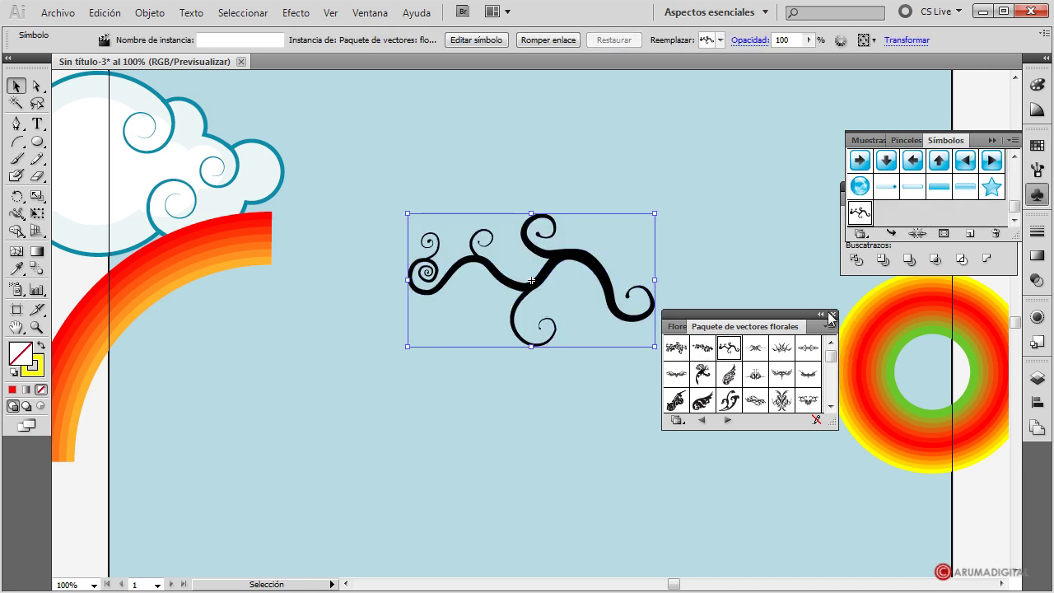
# Edit the swirl symbol's definition, fill its artwork white, and return to the main artwork.
pyautogui.doubleClick(573, 259)
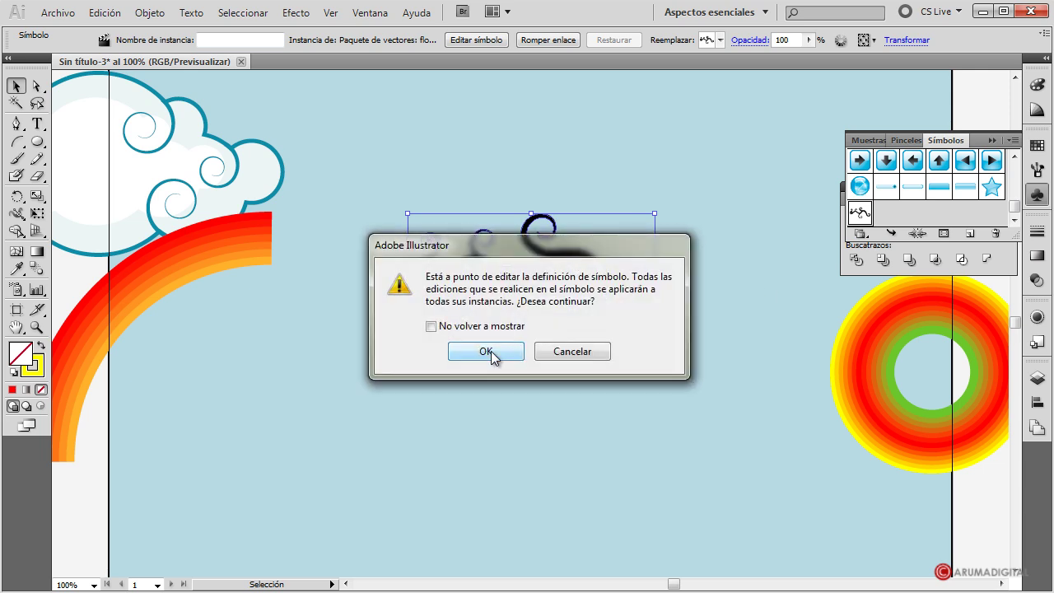
pyautogui.click(486, 351)
pyautogui.click(120, 41)
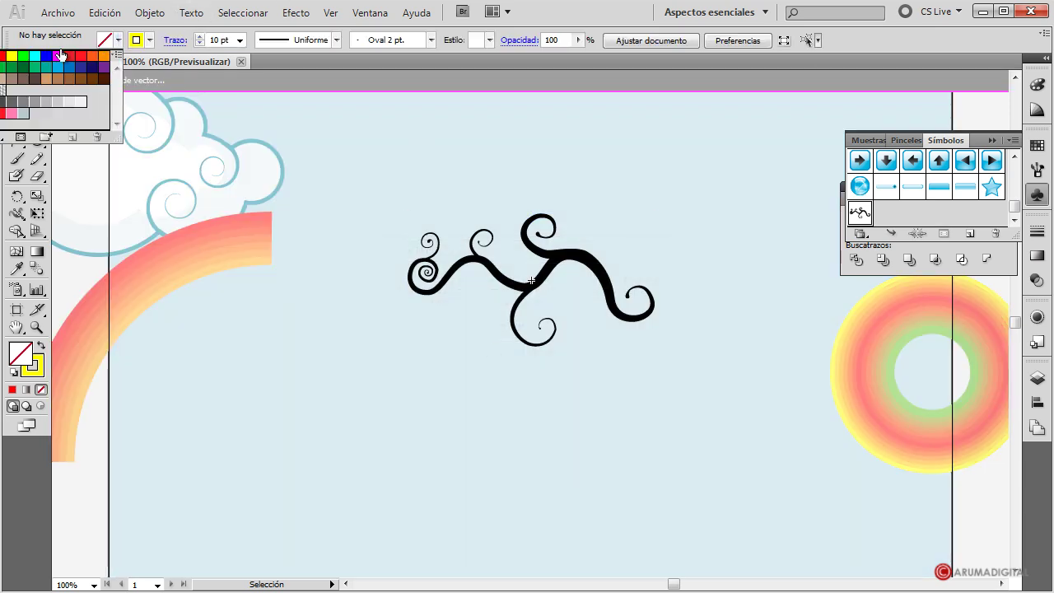
pyautogui.click(80, 102)
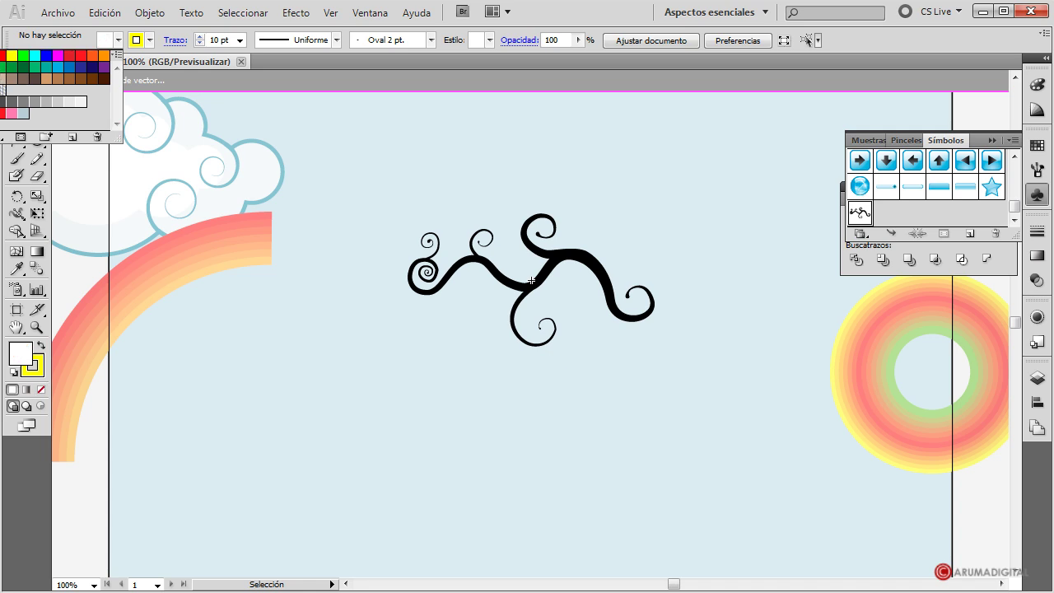
pyautogui.click(532, 281)
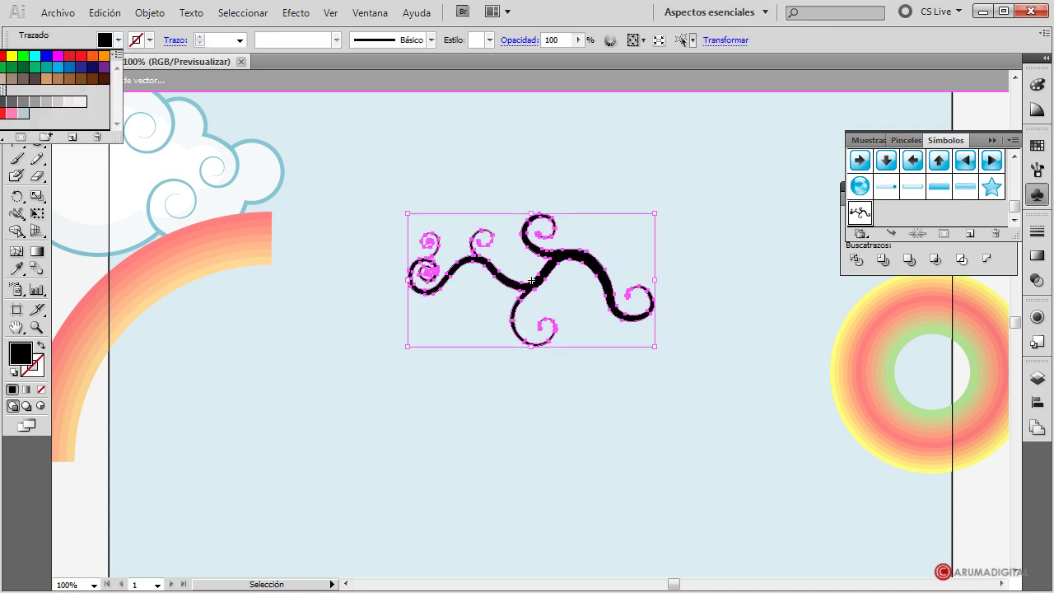
pyautogui.click(76, 102)
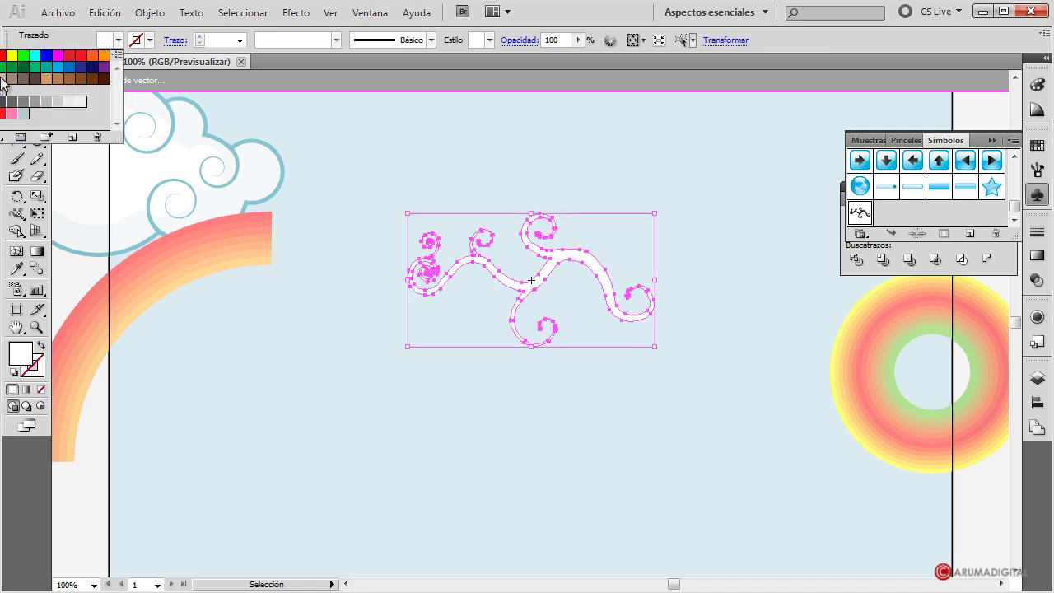
pyautogui.click(718, 231)
pyautogui.click(576, 262)
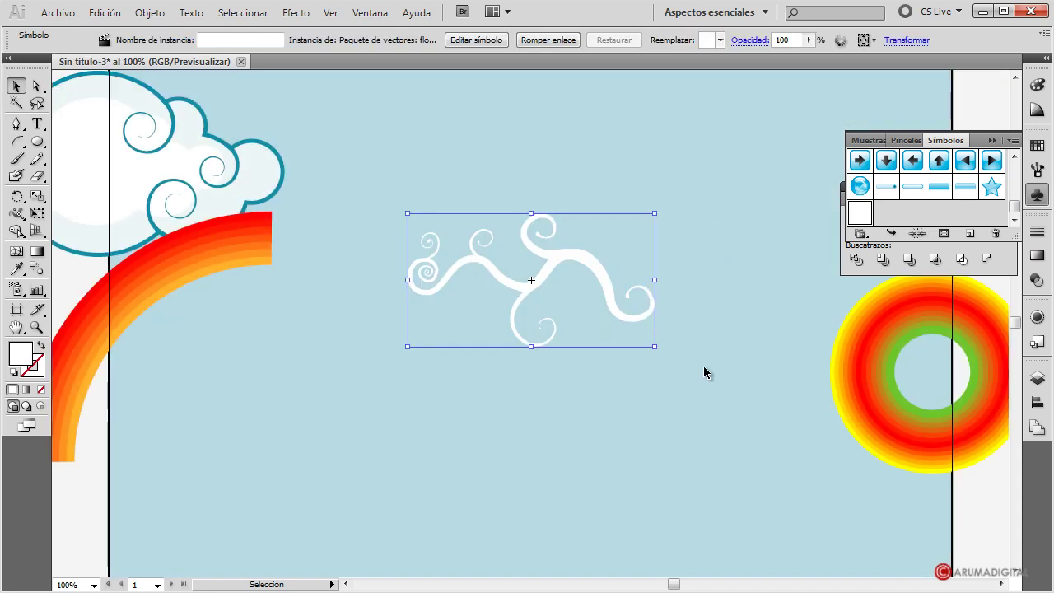
# Rotate the swirl about 30° counter-clockwise, scale it down, and set it against the cloud.
pyautogui.moveTo(592, 269)
pyautogui.mouseDown()
pyautogui.moveTo(280, 482)
pyautogui.moveTo(473, 234)
pyautogui.moveTo(466, 216)
pyautogui.mouseUp()
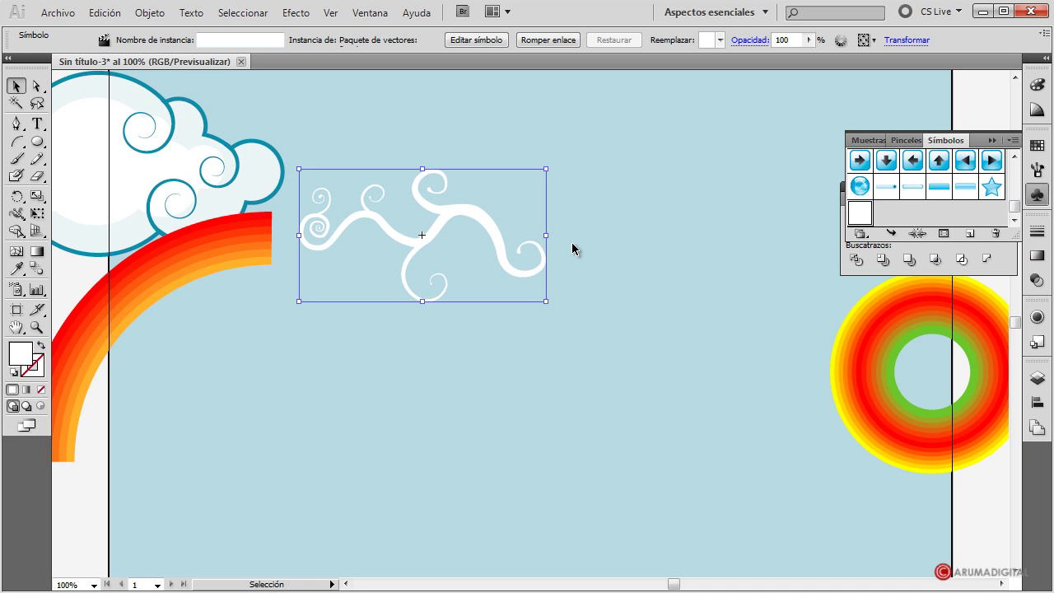
pyautogui.moveTo(553, 172); pyautogui.dragTo(423, 177)
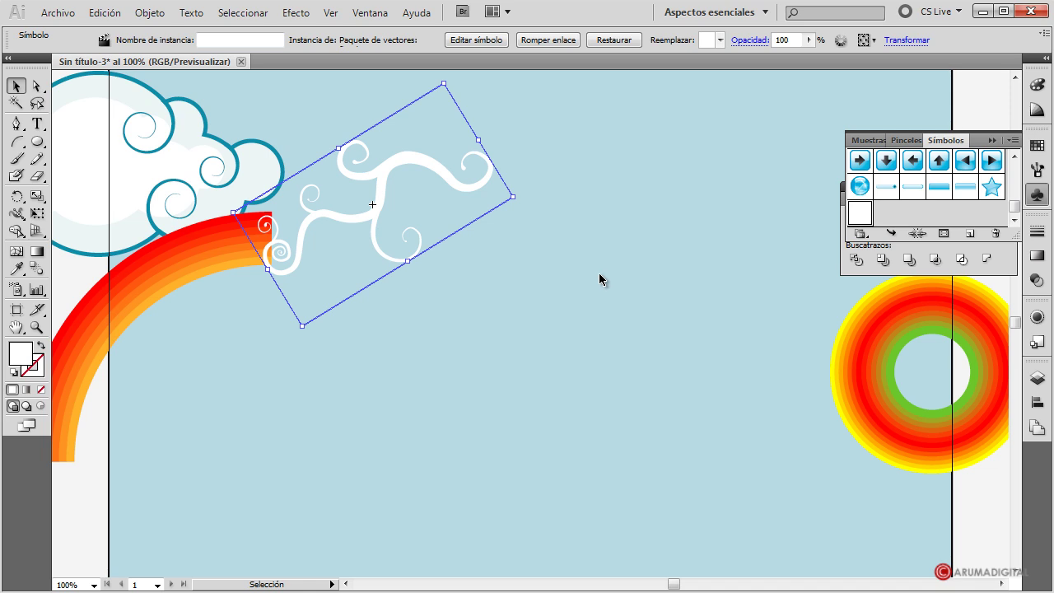
pyautogui.moveTo(444, 84); pyautogui.dragTo(422, 122)
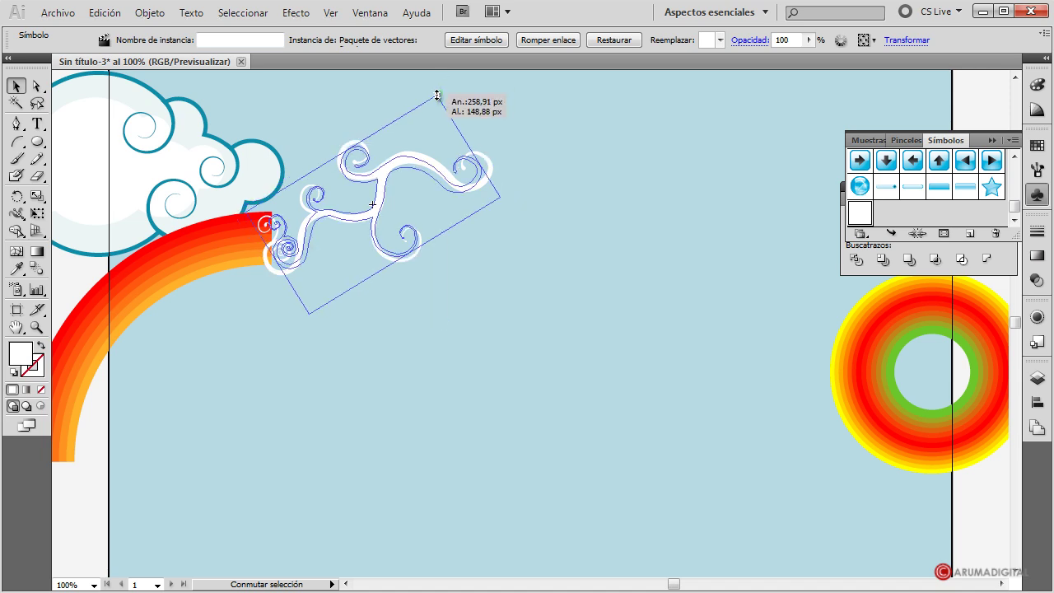
pyautogui.moveTo(407, 170); pyautogui.dragTo(352, 154)
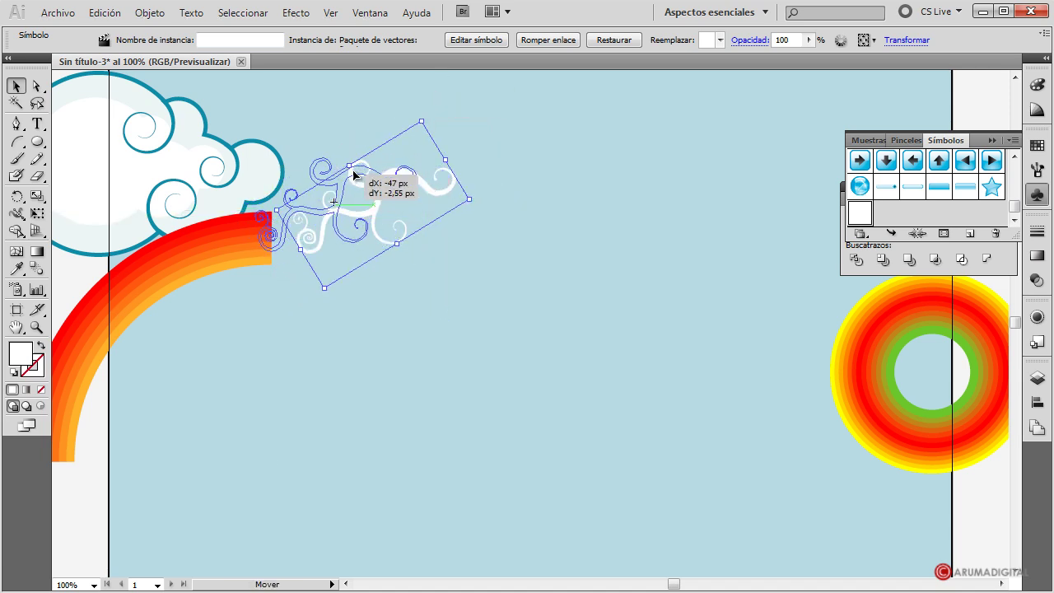
# Paste a swirl copy and rotate it near horizontal to continue the vine.
pyautogui.press('a')
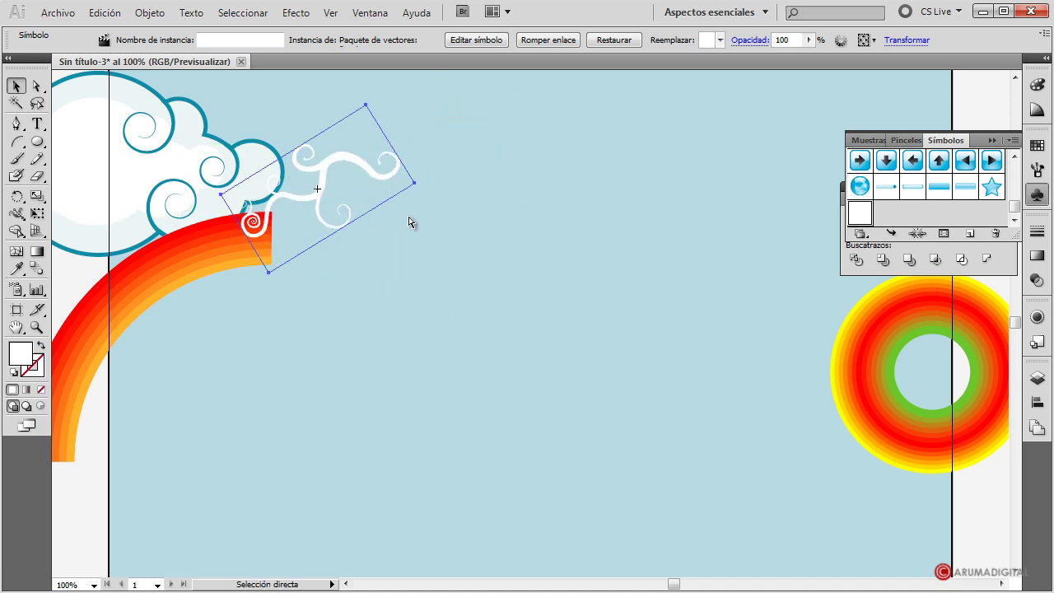
pyautogui.hotkey('ctrl', 'c')
pyautogui.hotkey('ctrl', 'v')
pyautogui.moveTo(555, 293)
pyautogui.mouseDown()
pyautogui.moveTo(505, 153)
pyautogui.moveTo(495, 156)
pyautogui.mouseUp()
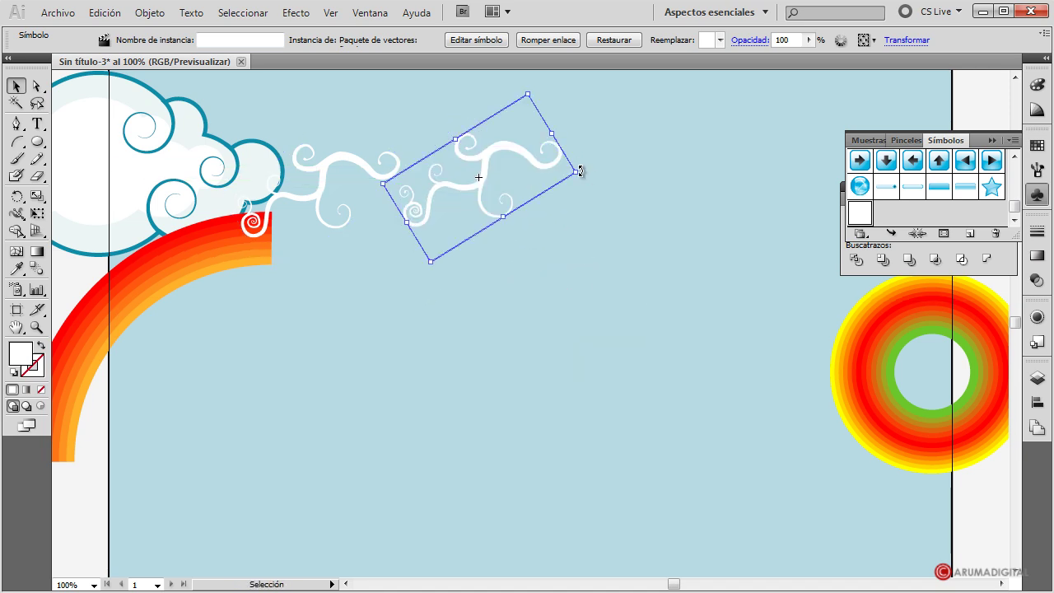
pyautogui.moveTo(580, 170)
pyautogui.mouseDown()
pyautogui.moveTo(527, 181)
pyautogui.moveTo(488, 145)
pyautogui.moveTo(460, 148)
pyautogui.mouseUp()
pyautogui.click(549, 319)
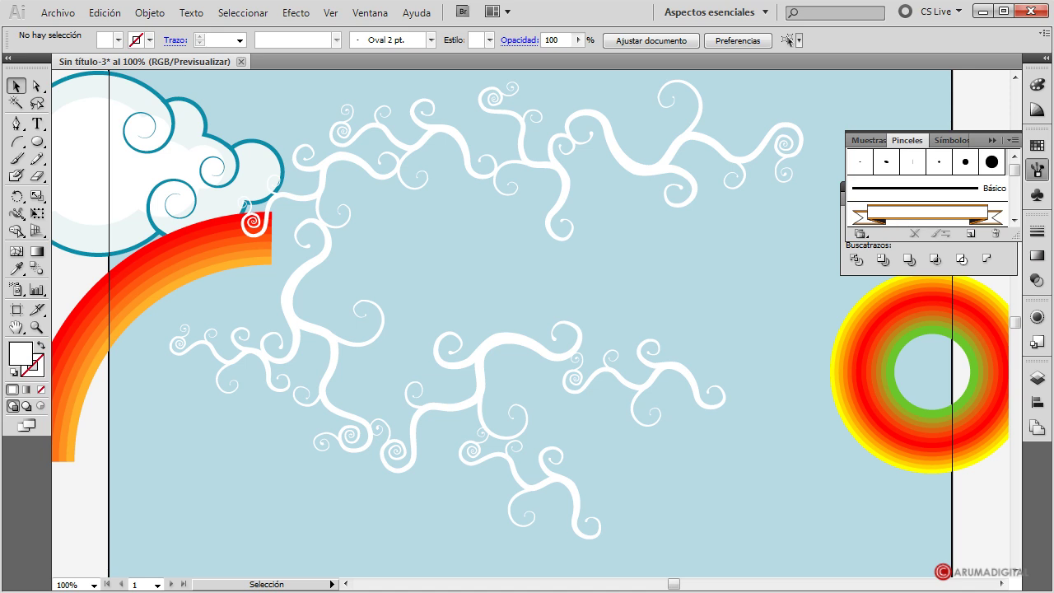
pyautogui.click(1036, 378)
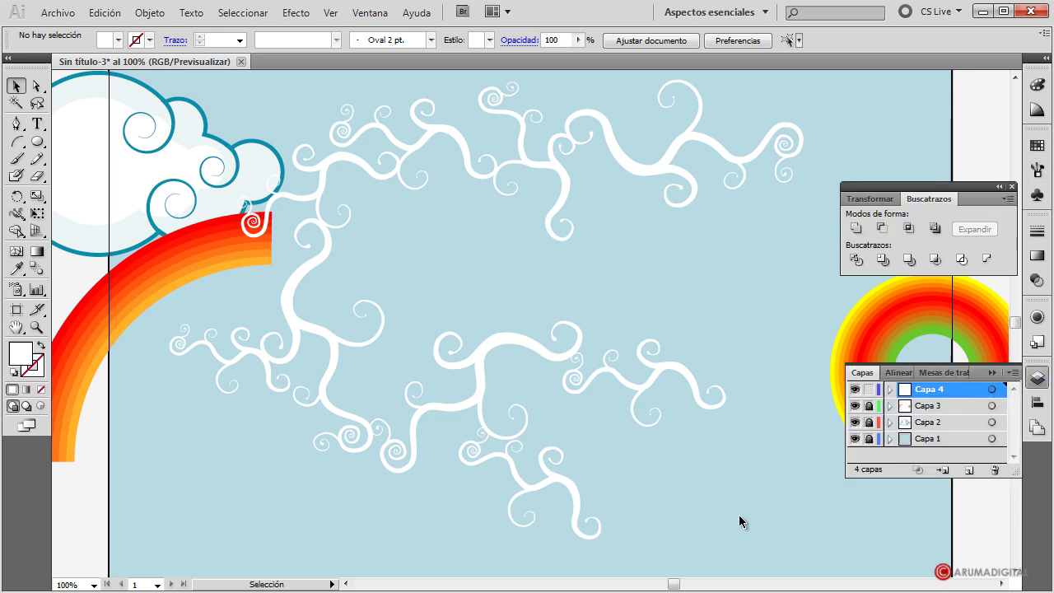
# On a new layer with Capa 4 locked, draw a large many-rayed white star from the sky's centre.
pyautogui.click(970, 470)
pyautogui.click(869, 406)
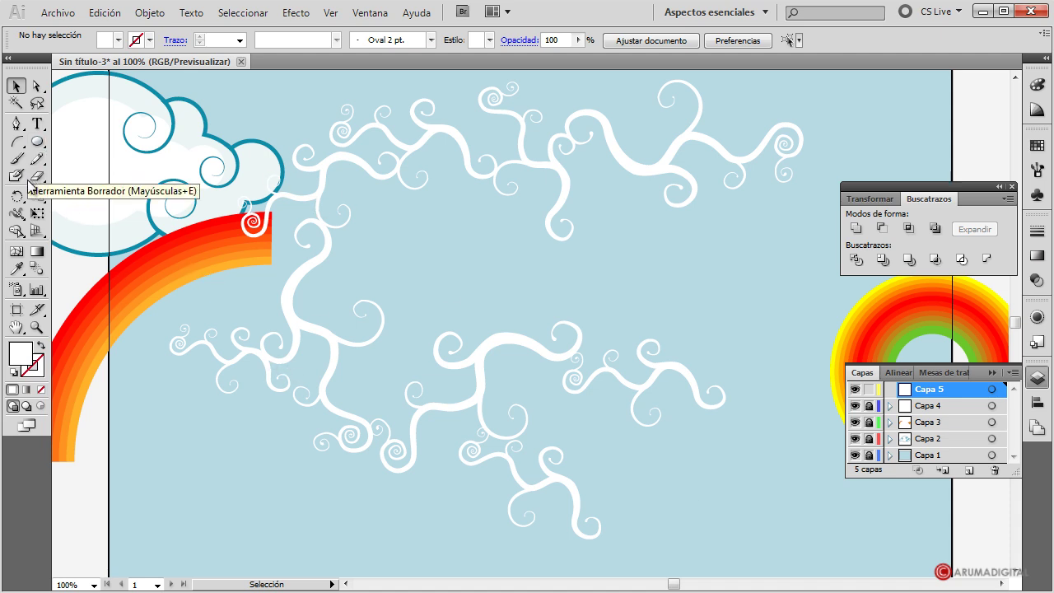
pyautogui.click(39, 143)
pyautogui.moveTo(47, 146); pyautogui.dragTo(111, 213)
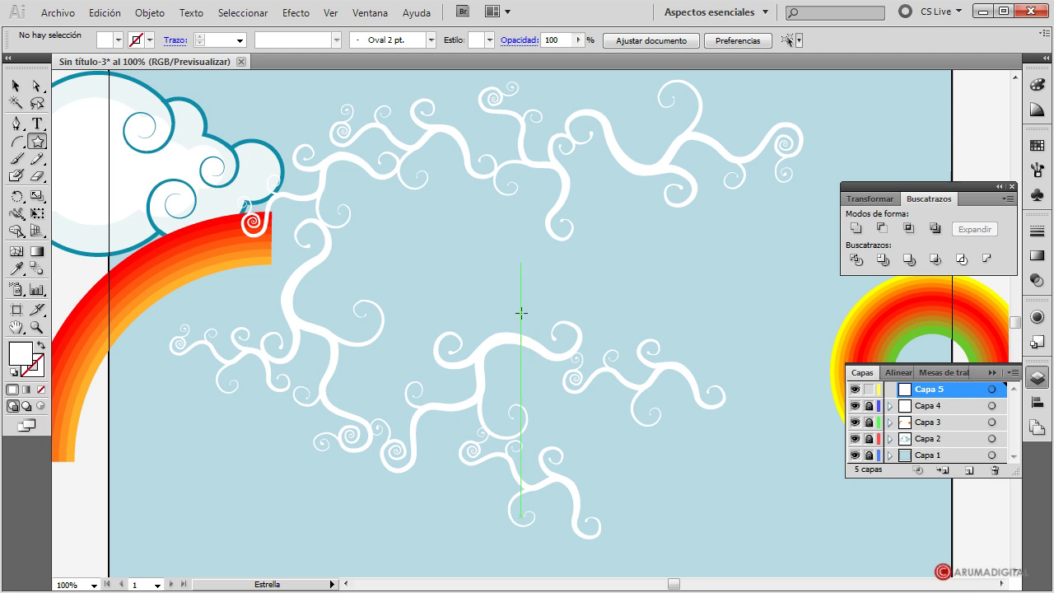
pyautogui.moveTo(521, 313); pyautogui.dragTo(708, 189)
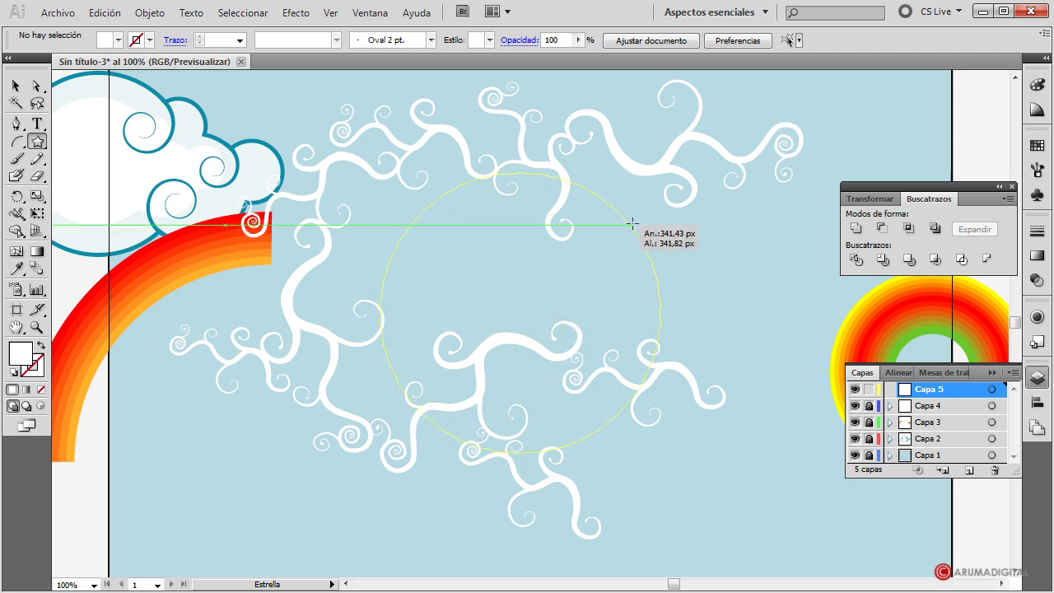
pyautogui.moveTo(708, 188); pyautogui.dragTo(706, 190)
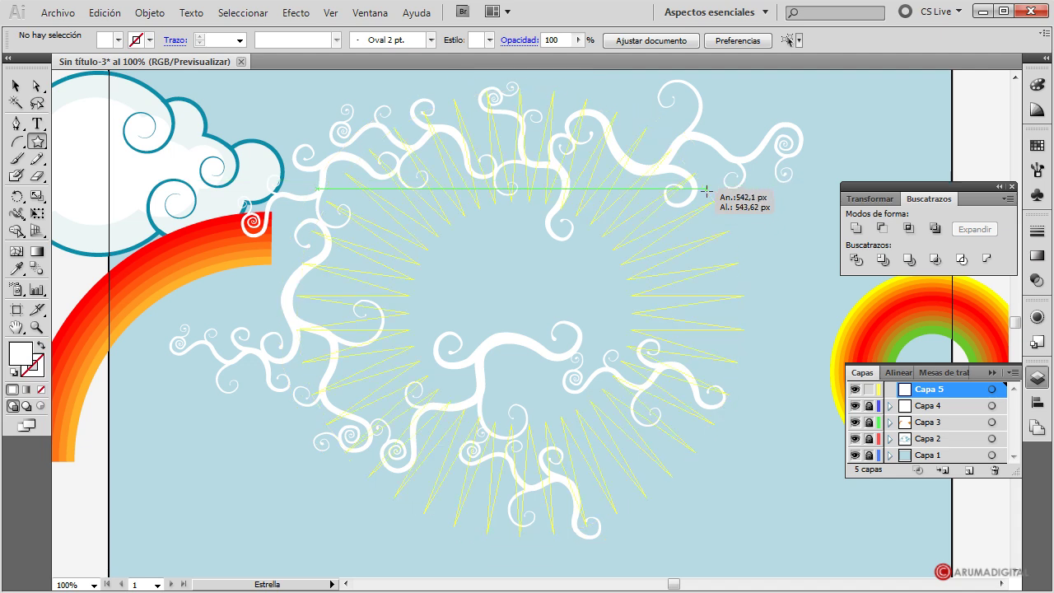
pyautogui.moveTo(706, 190); pyautogui.dragTo(706, 190)
pyautogui.press('Down')
pyautogui.press('Down')
pyautogui.press('Down')
pyautogui.press('Down')
pyautogui.press('Down')
pyautogui.press('Down')
pyautogui.press('Down')
pyautogui.press('Down')
pyautogui.press('Down')
pyautogui.press('Down')
pyautogui.press('Down')
pyautogui.press('Down')
pyautogui.press('Up')
pyautogui.press('Up')
pyautogui.press('Up')
pyautogui.press('Up')
pyautogui.press('Up')
pyautogui.press('Up')
pyautogui.press('Up')
pyautogui.press('Up')
pyautogui.press('Up')
pyautogui.press('Up')
pyautogui.press('Up')
pyautogui.press('Up')
pyautogui.press('Up')
pyautogui.press('Up')
pyautogui.press('Up')
pyautogui.press('Up')
pyautogui.press('Up')
pyautogui.press('Up')
pyautogui.press('Up')
pyautogui.press('Up')
pyautogui.press('Up')
pyautogui.press('Down')
pyautogui.press('Down')
pyautogui.press('Down')
pyautogui.press('Down')
pyautogui.press('Down')
pyautogui.press('Down')
pyautogui.press('Down')
pyautogui.press('Down')
pyautogui.press('Down')
pyautogui.press('Down')
pyautogui.press('Down')
pyautogui.press('Down')
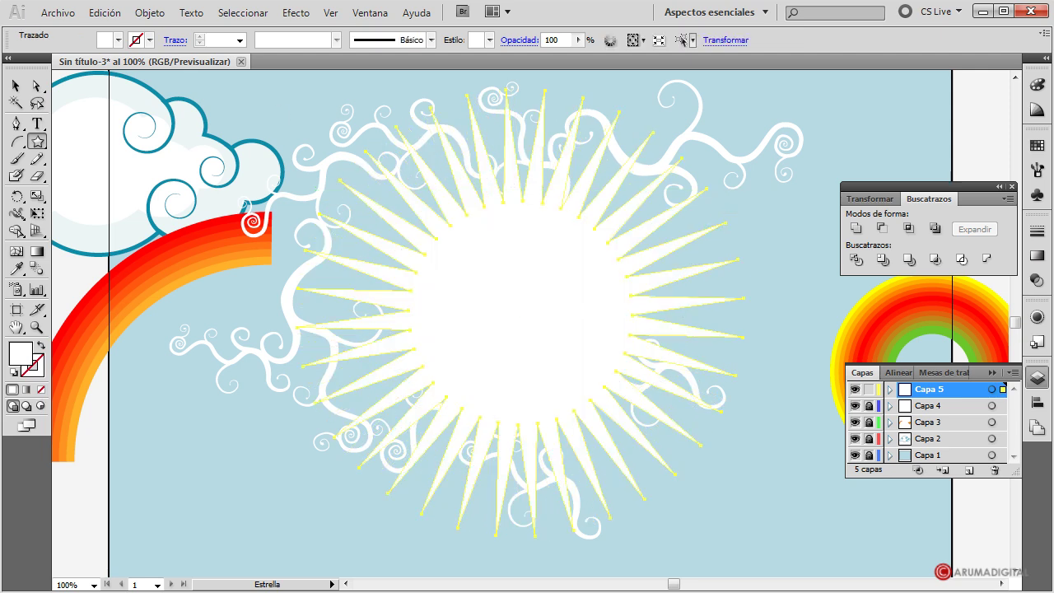
# Lasso-select the starburst and scale it uniformly to 25% via Transform > Scale.
pyautogui.click(37, 103)
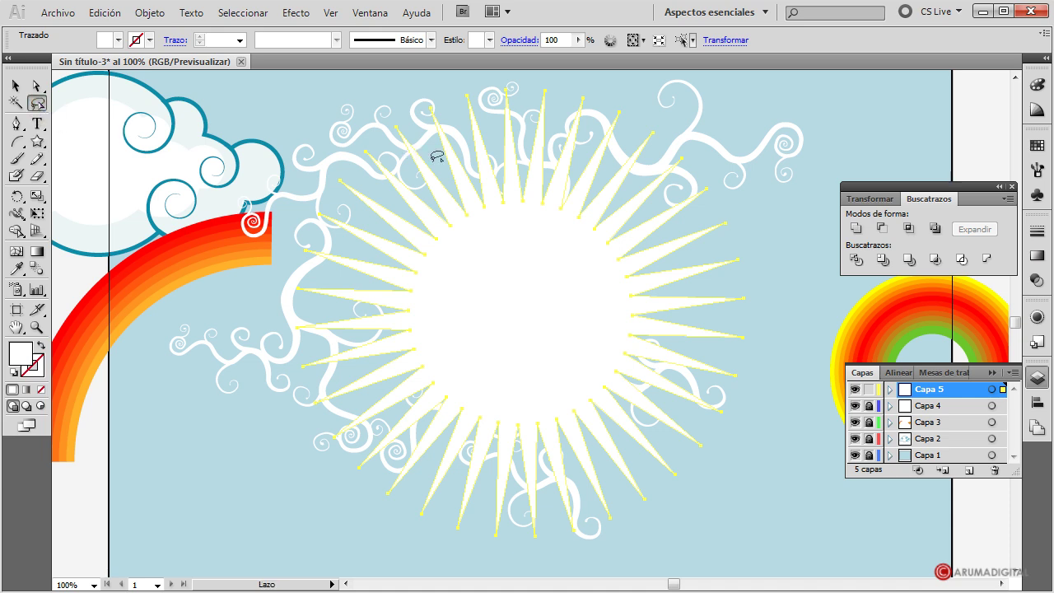
pyautogui.moveTo(540, 171)
pyautogui.mouseDown()
pyautogui.moveTo(668, 221)
pyautogui.moveTo(608, 172)
pyautogui.mouseUp()
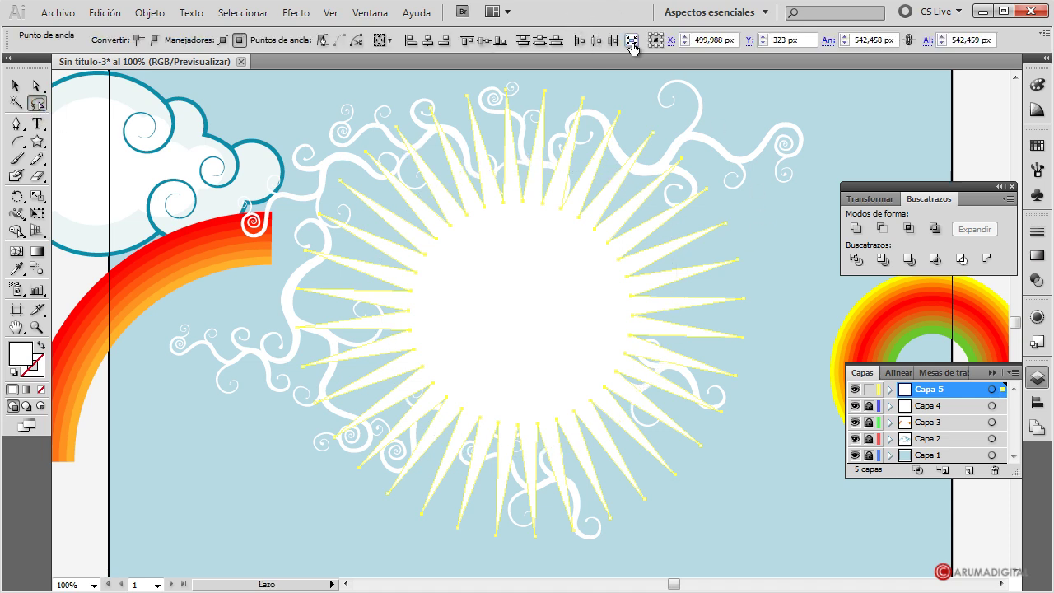
pyautogui.rightClick(590, 205)
pyautogui.moveTo(643, 429)
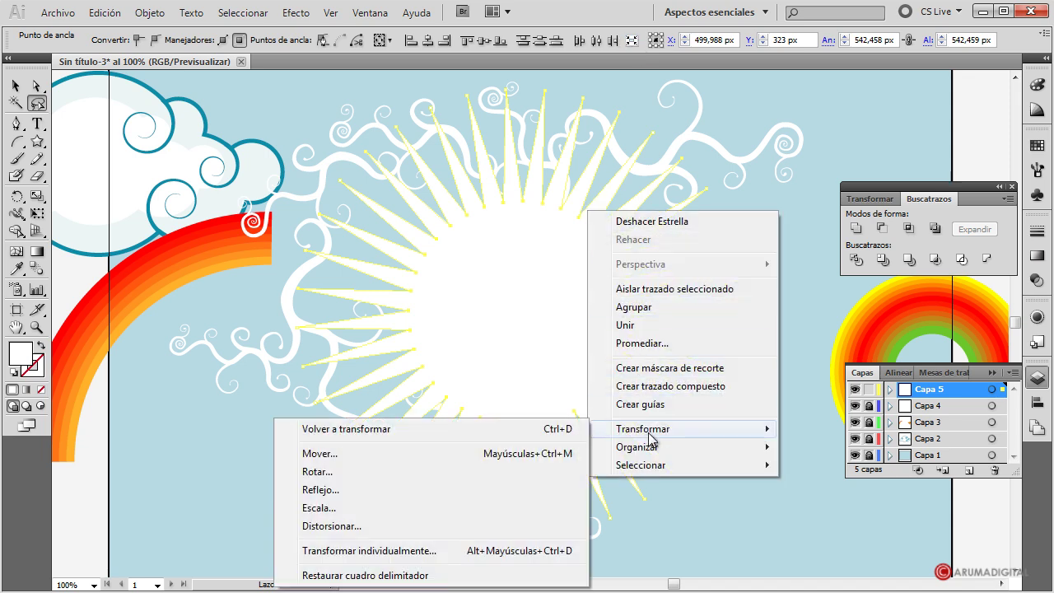
pyautogui.click(338, 508)
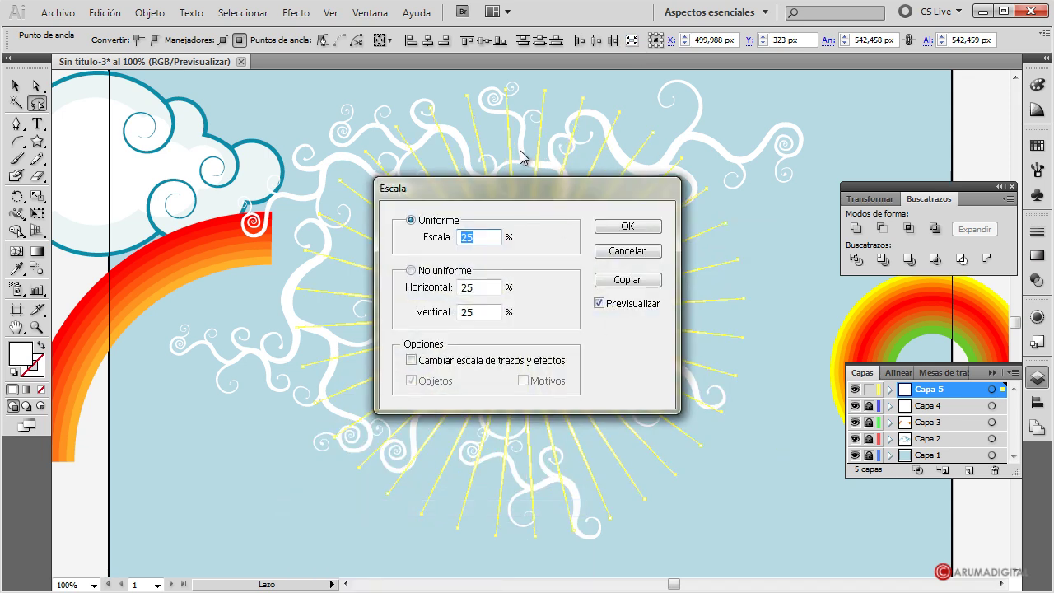
pyautogui.moveTo(593, 248); pyautogui.dragTo(717, 332)
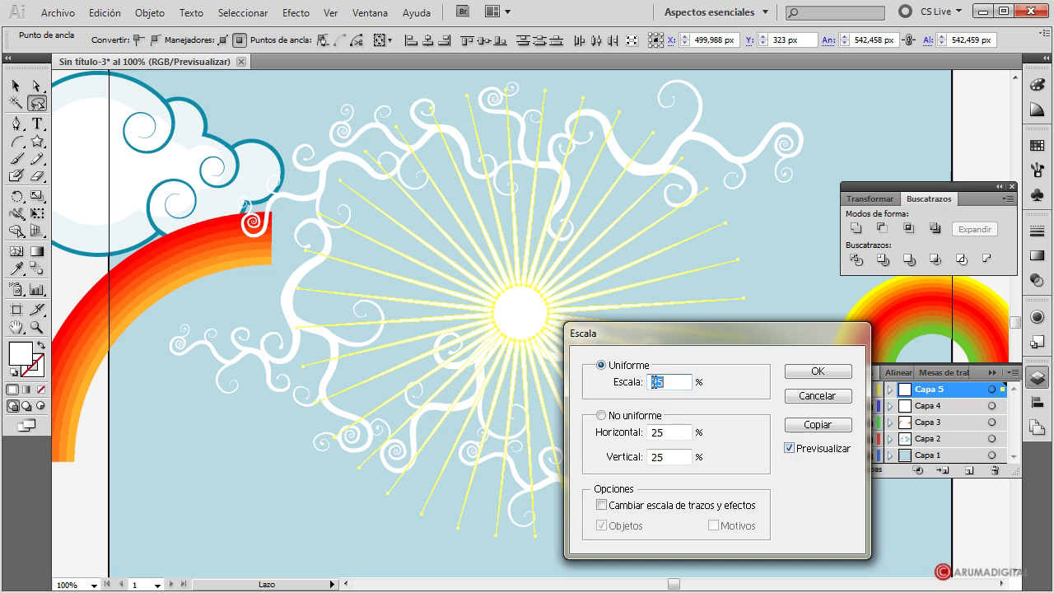
pyautogui.click(816, 372)
pyautogui.click(17, 88)
pyautogui.click(17, 87)
pyautogui.click(772, 244)
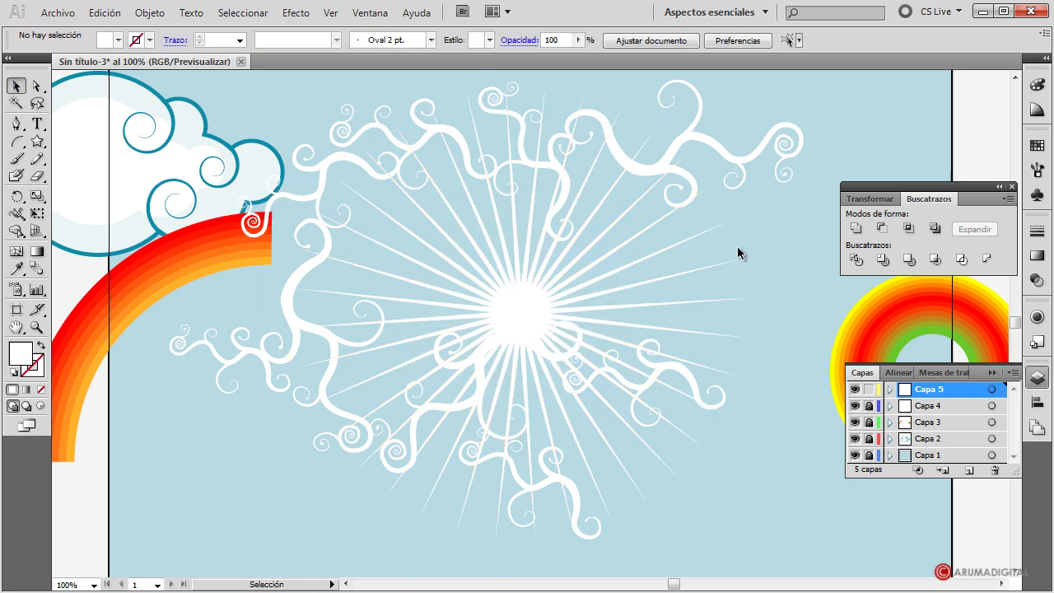
pyautogui.click(584, 306)
pyautogui.click(821, 235)
# Move the starburst down-left over the rainbow and fill it yellow.
pyautogui.moveTo(539, 311)
pyautogui.mouseDown()
pyautogui.moveTo(314, 372)
pyautogui.moveTo(319, 342)
pyautogui.mouseUp()
pyautogui.click(691, 301)
pyautogui.click(304, 353)
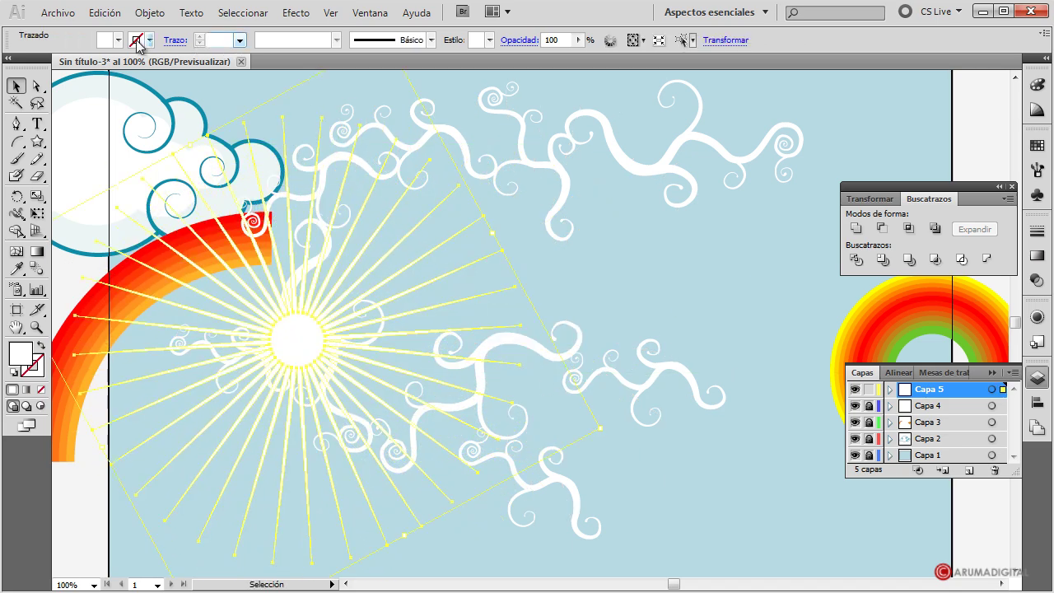
pyautogui.click(120, 41)
pyautogui.click(11, 55)
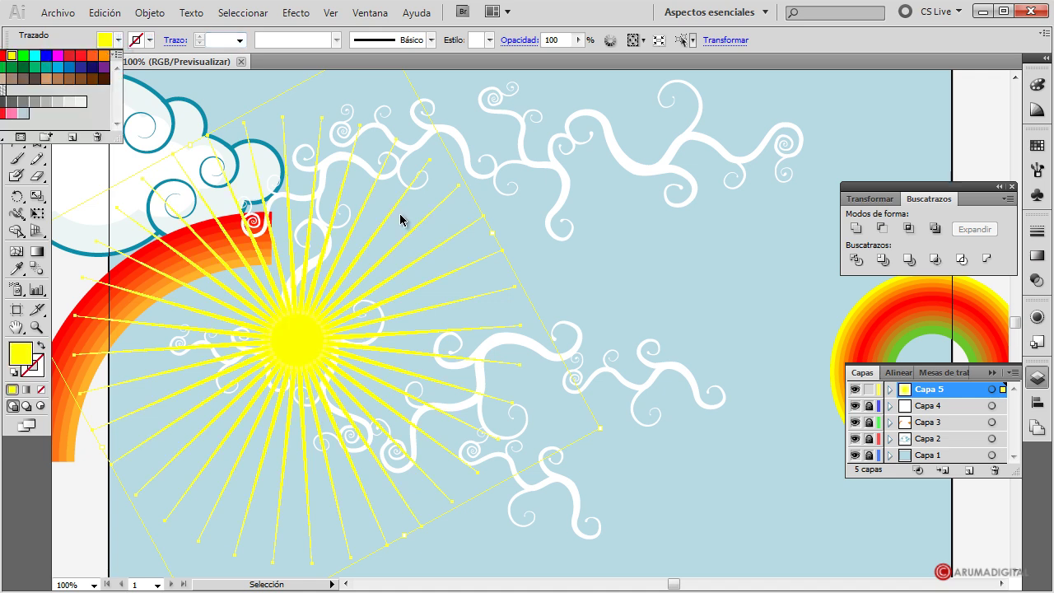
pyautogui.click(726, 250)
pyautogui.click(381, 350)
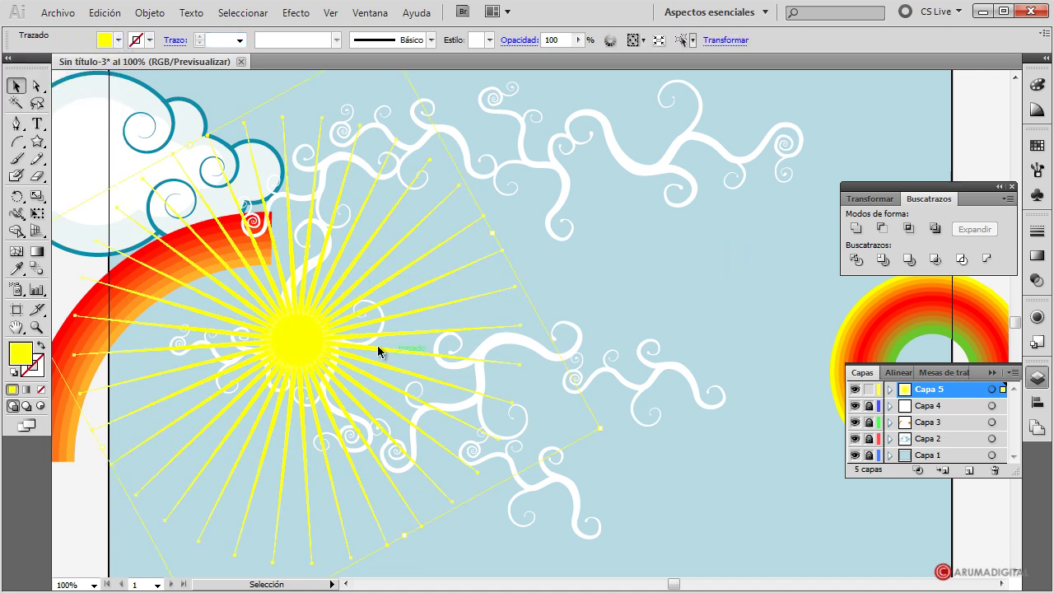
# Lower the yellow starburst's opacity to 41% in the Transparency panel.
pyautogui.click(1037, 280)
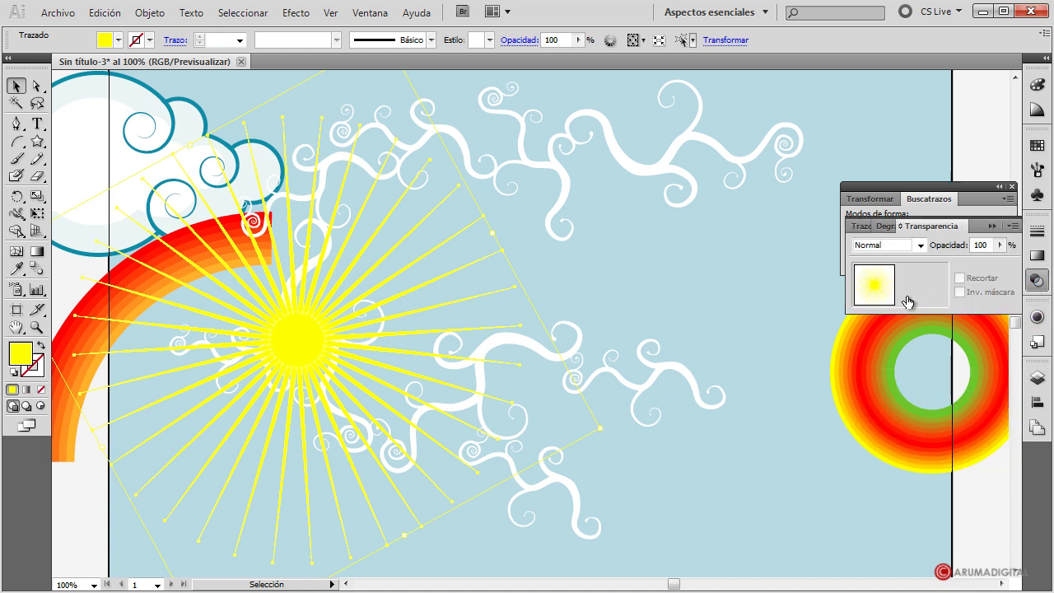
pyautogui.click(1000, 244)
pyautogui.moveTo(998, 258); pyautogui.dragTo(951, 267)
pyautogui.click(729, 267)
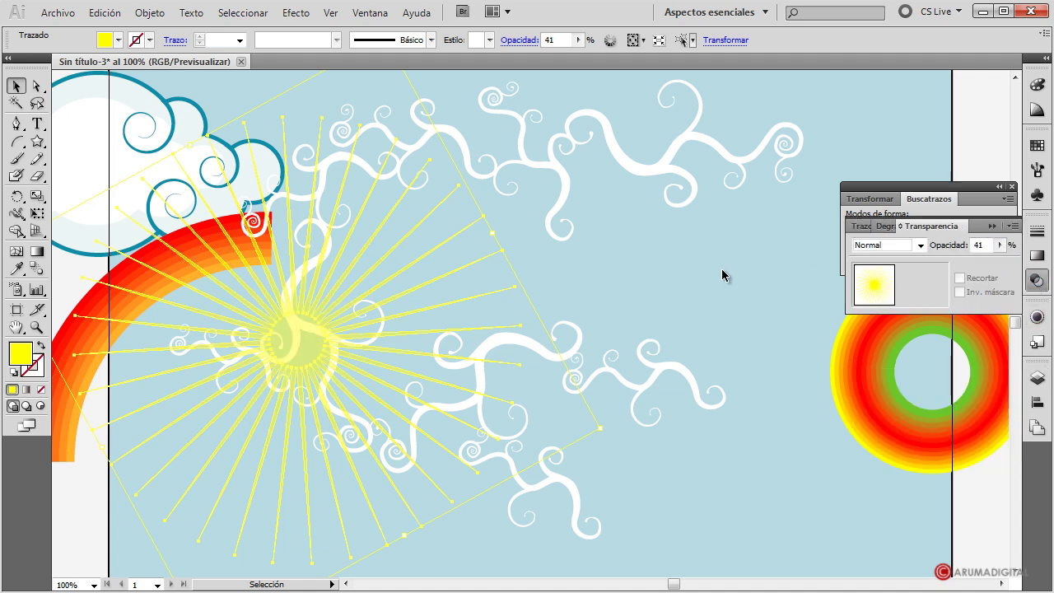
pyautogui.click(721, 269)
pyautogui.click(412, 297)
# Duplicate the starburst to the right and give the copy a mid-gray fill (R=128 G=128 B=128).
pyautogui.moveTo(424, 325); pyautogui.dragTo(777, 320)
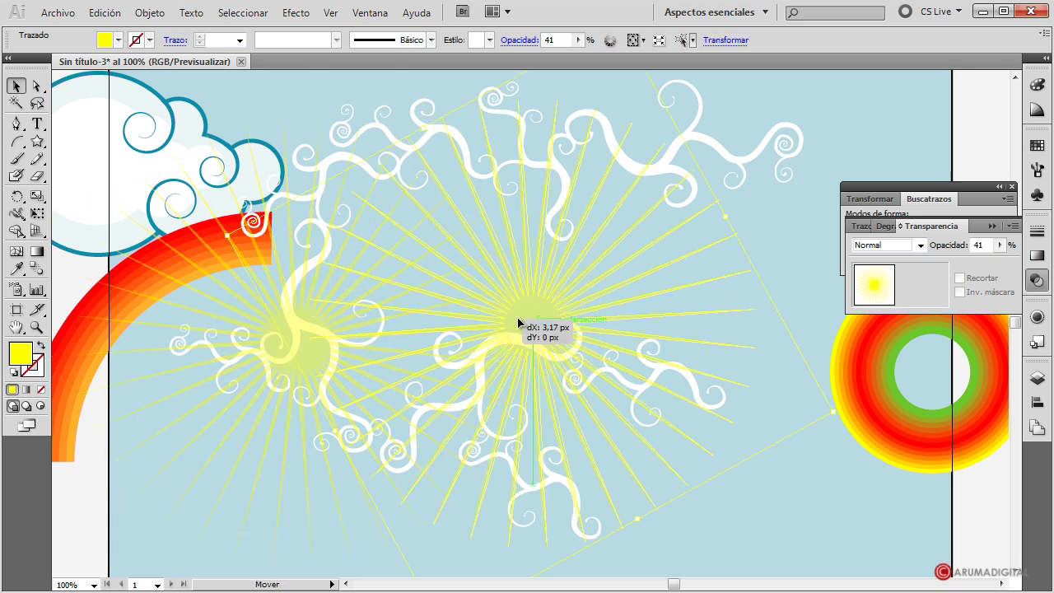
pyautogui.click(119, 40)
pyautogui.click(80, 102)
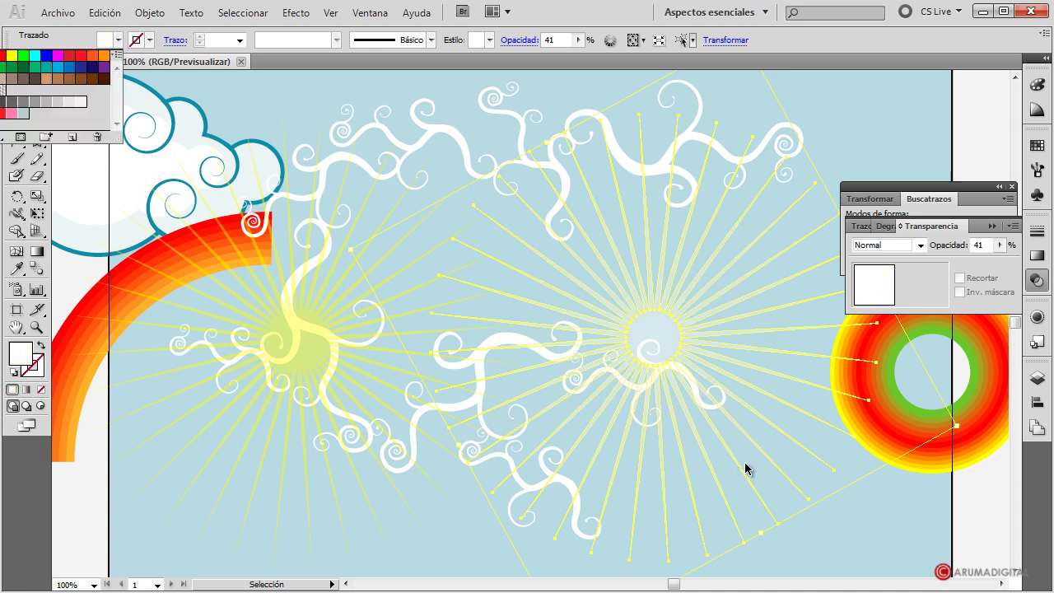
pyautogui.click(852, 541)
pyautogui.click(120, 40)
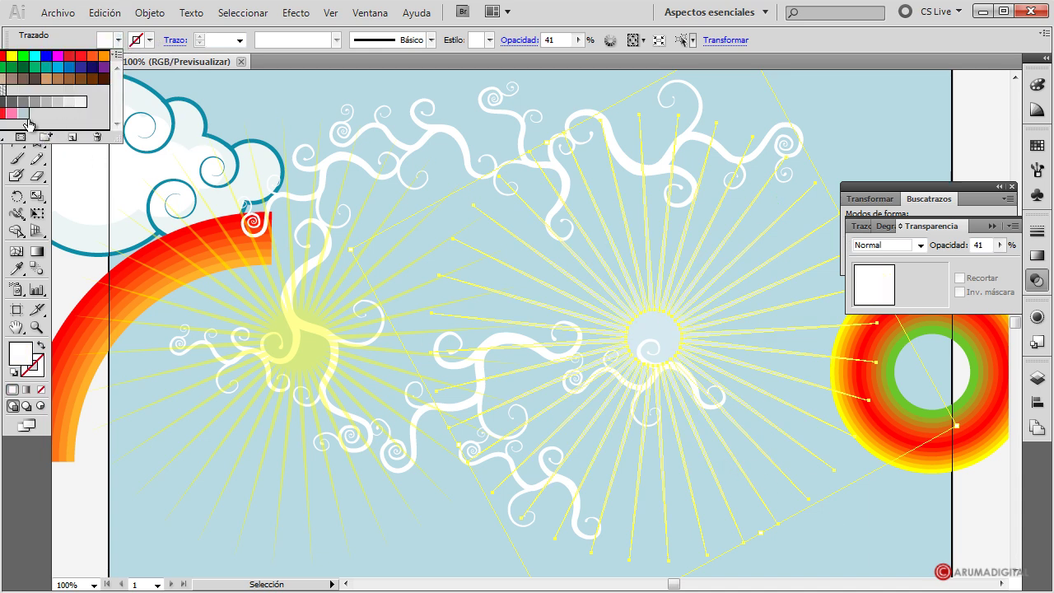
pyautogui.click(34, 101)
pyautogui.click(22, 106)
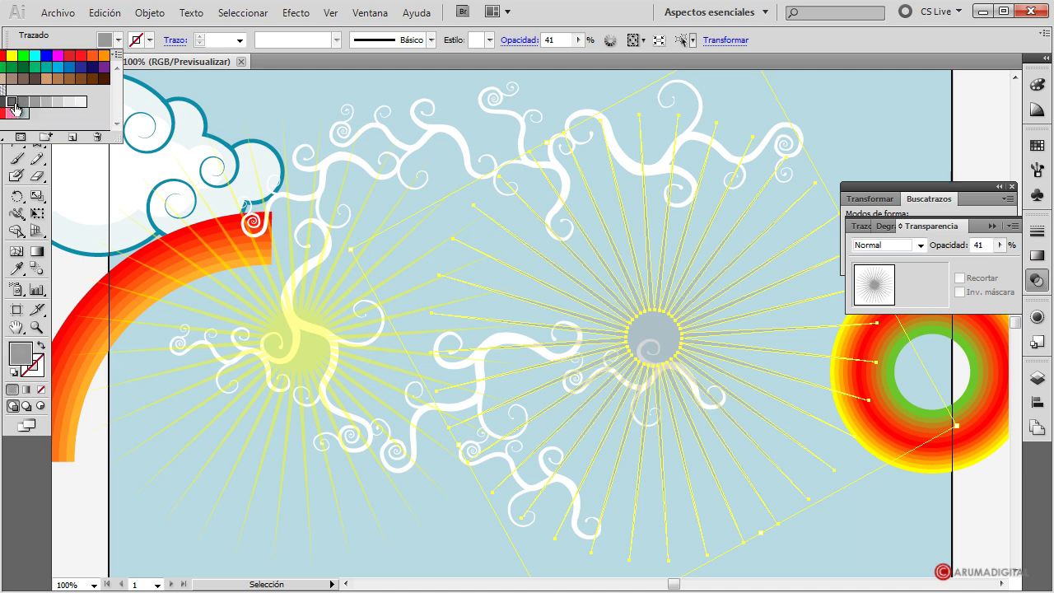
pyautogui.click(900, 559)
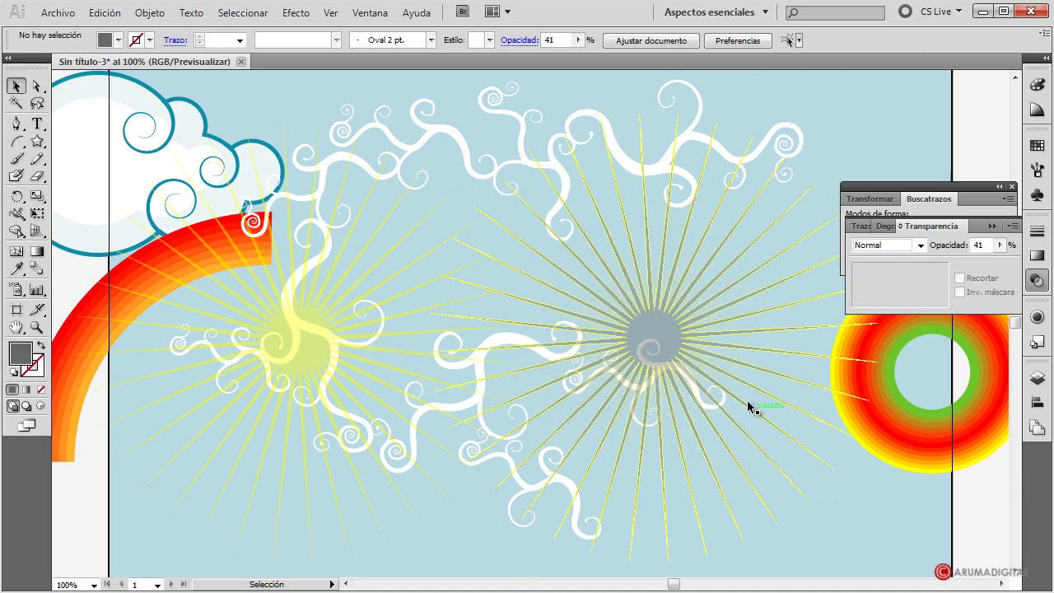
# Keep the gray starburst's blend mode Normal, shift it left and enlarge it.
pyautogui.click(690, 336)
pyautogui.click(923, 245)
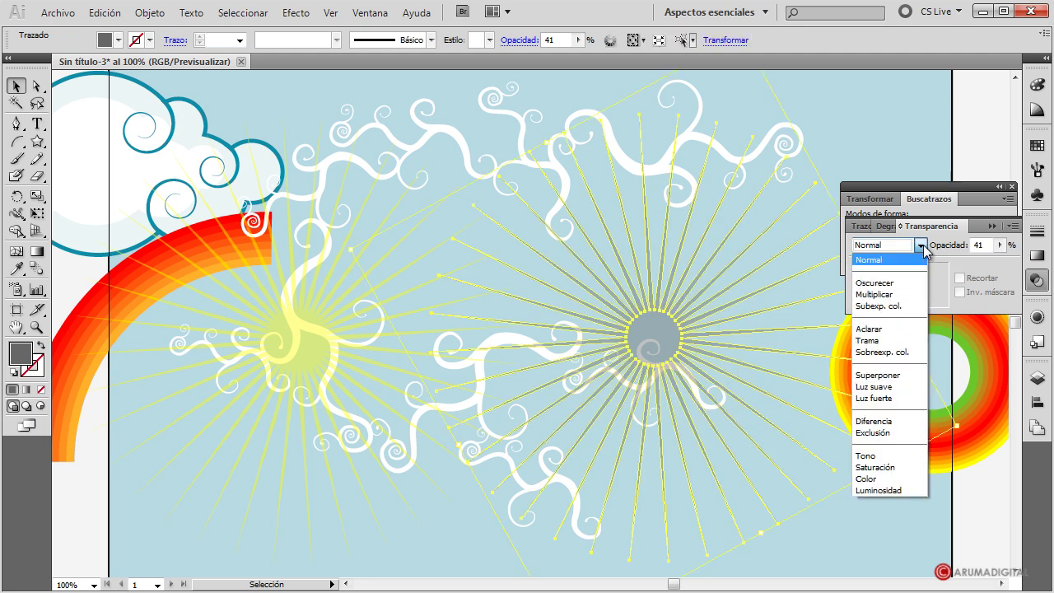
pyautogui.click(923, 247)
pyautogui.click(917, 525)
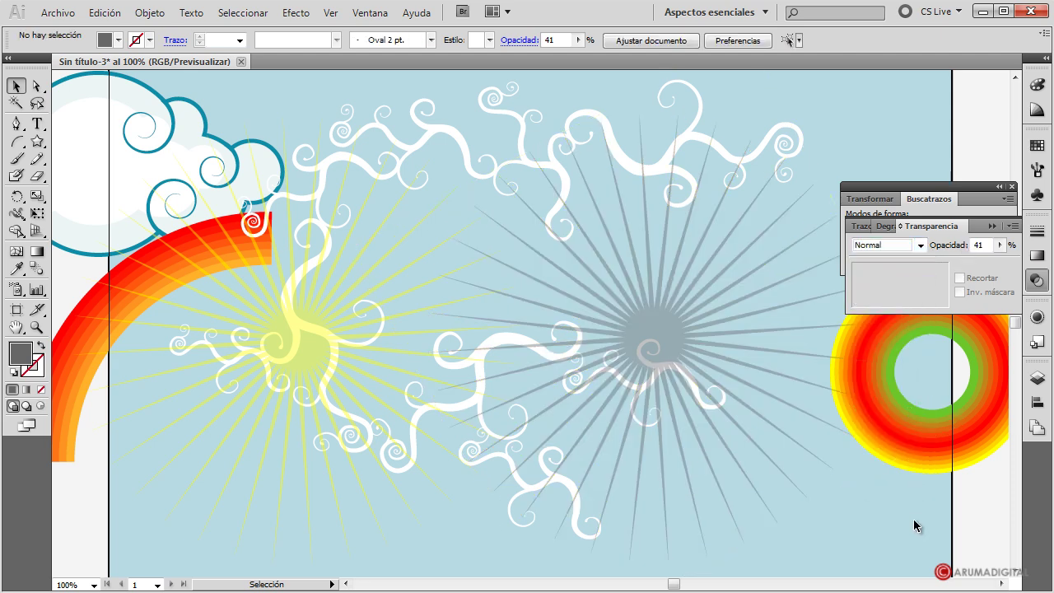
pyautogui.moveTo(741, 313); pyautogui.dragTo(669, 327)
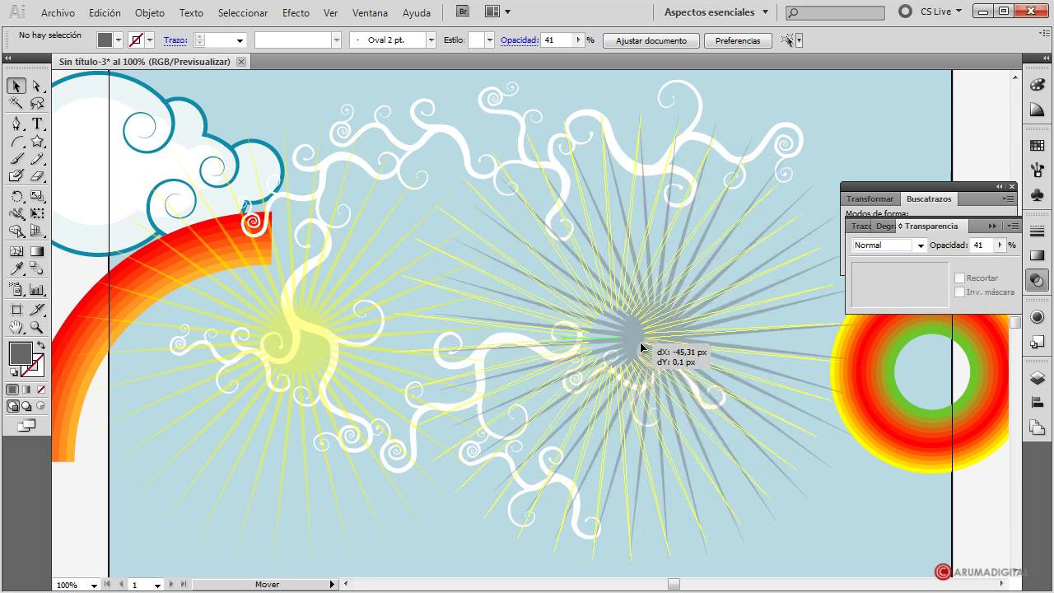
pyautogui.moveTo(881, 437); pyautogui.dragTo(998, 453)
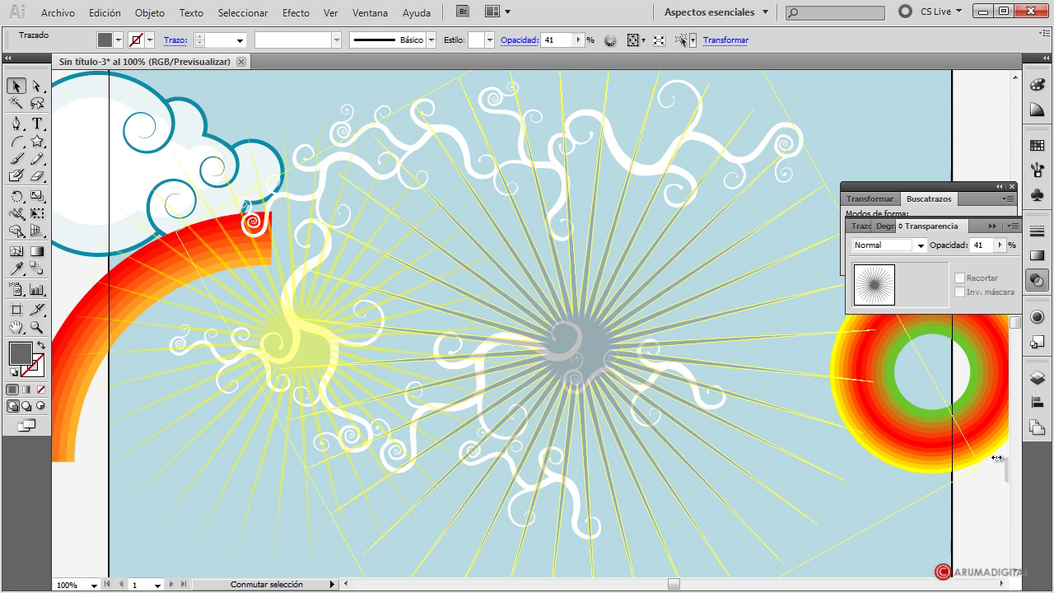
pyautogui.click(989, 518)
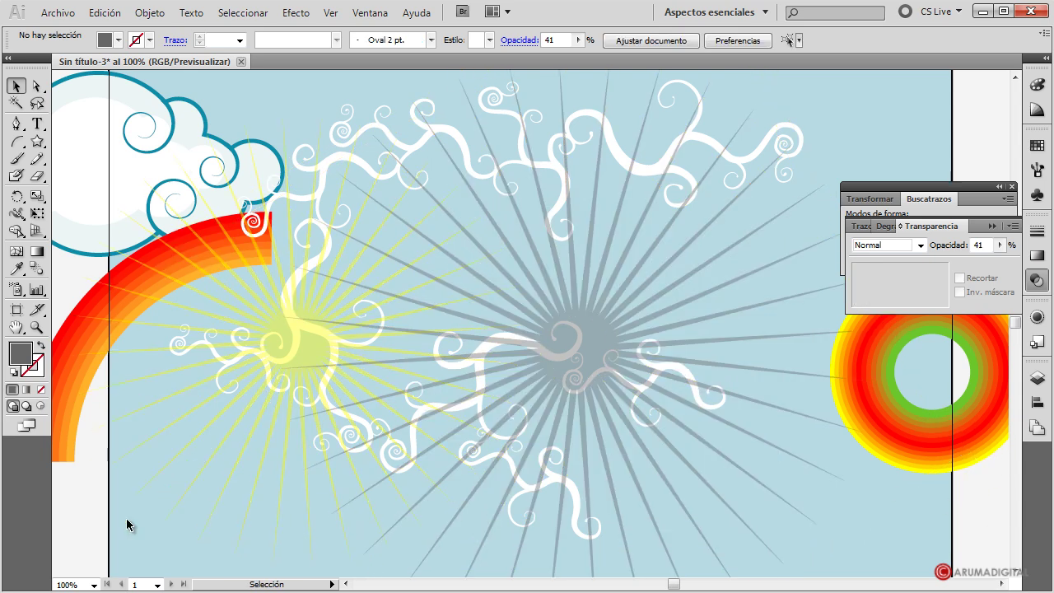
# Draw a small white-filled circle near the artboard's bottom-left.
pyautogui.scroll(-2, 126, 518)
pyautogui.scroll(-5, 126, 519)
pyautogui.scroll(-1, 126, 519)
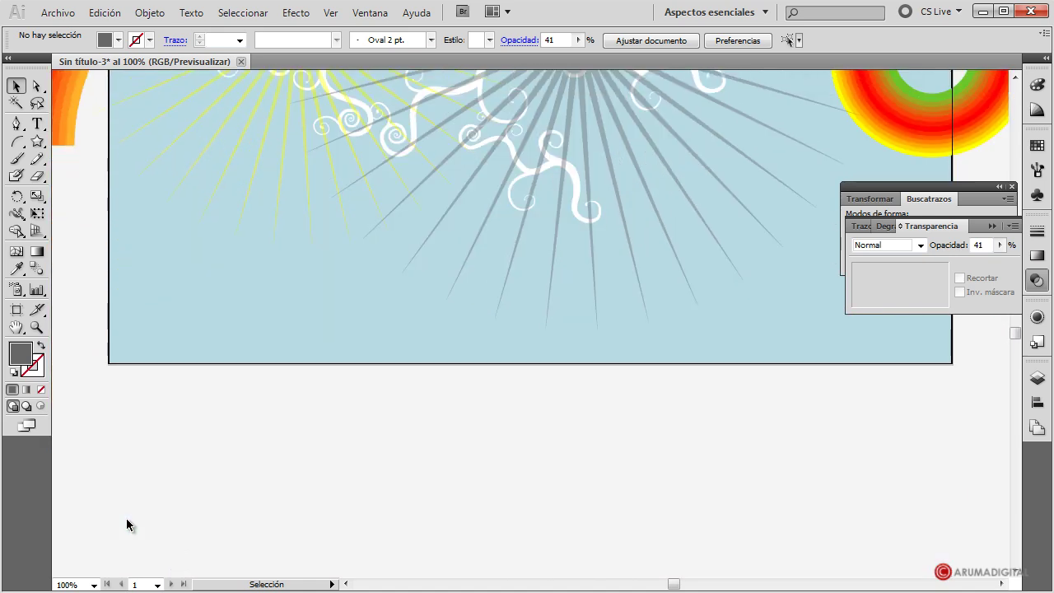
pyautogui.scroll(2, 126, 518)
pyautogui.moveTo(39, 145); pyautogui.dragTo(86, 180)
pyautogui.moveTo(190, 347); pyautogui.dragTo(222, 378)
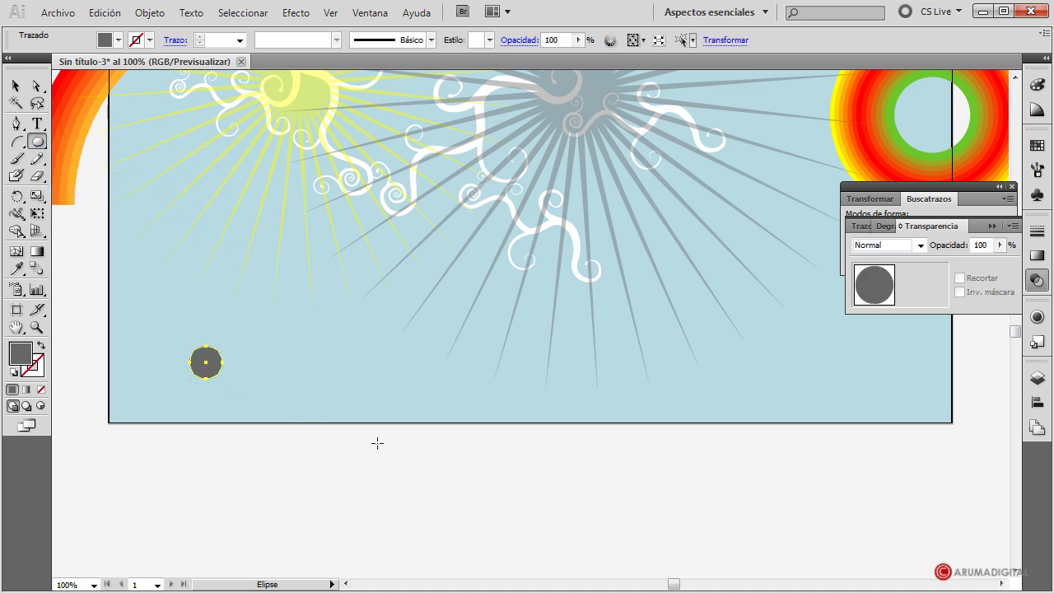
pyautogui.click(118, 39)
pyautogui.click(81, 102)
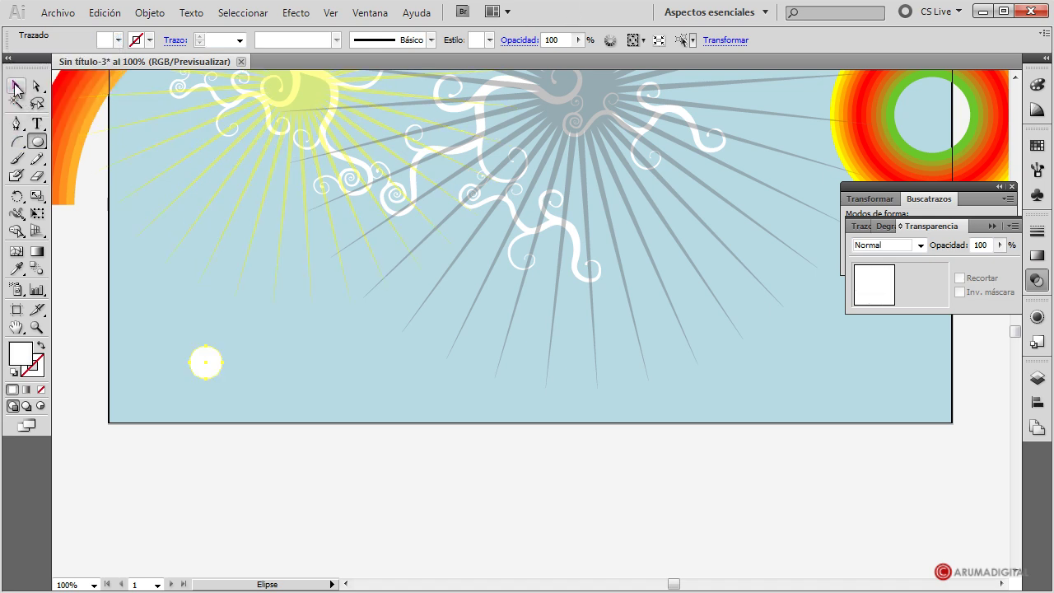
# Place a smaller copy of the circle directly above it and select both circles.
pyautogui.click(16, 87)
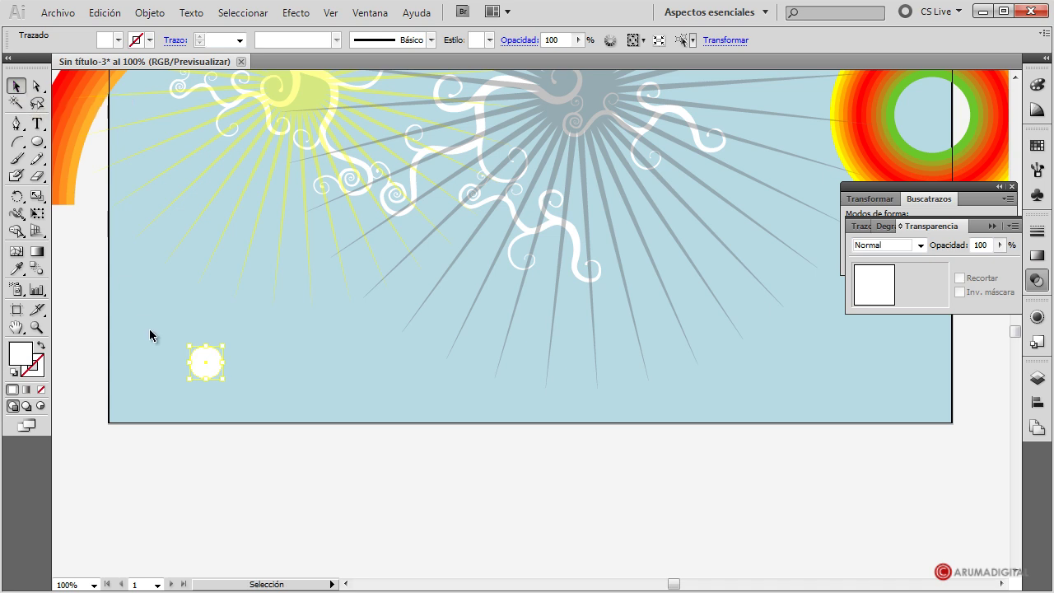
pyautogui.moveTo(211, 374); pyautogui.dragTo(215, 257)
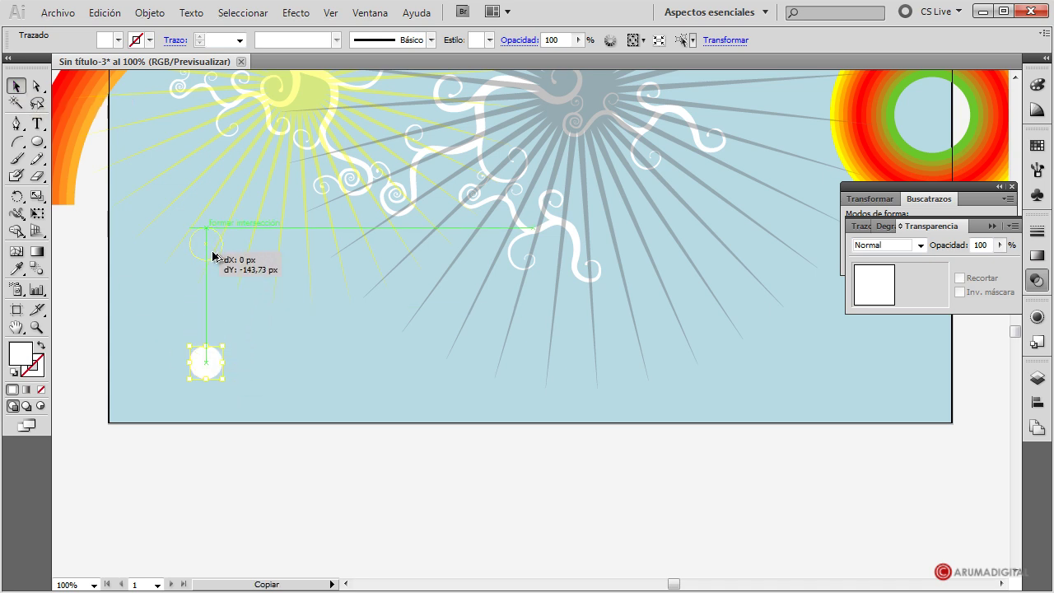
pyautogui.moveTo(214, 257); pyautogui.dragTo(223, 171)
pyautogui.moveTo(217, 178); pyautogui.dragTo(132, 232)
pyautogui.click(205, 366)
pyautogui.keyDown('shift'); pyautogui.click(206, 188); pyautogui.keyUp('shift')
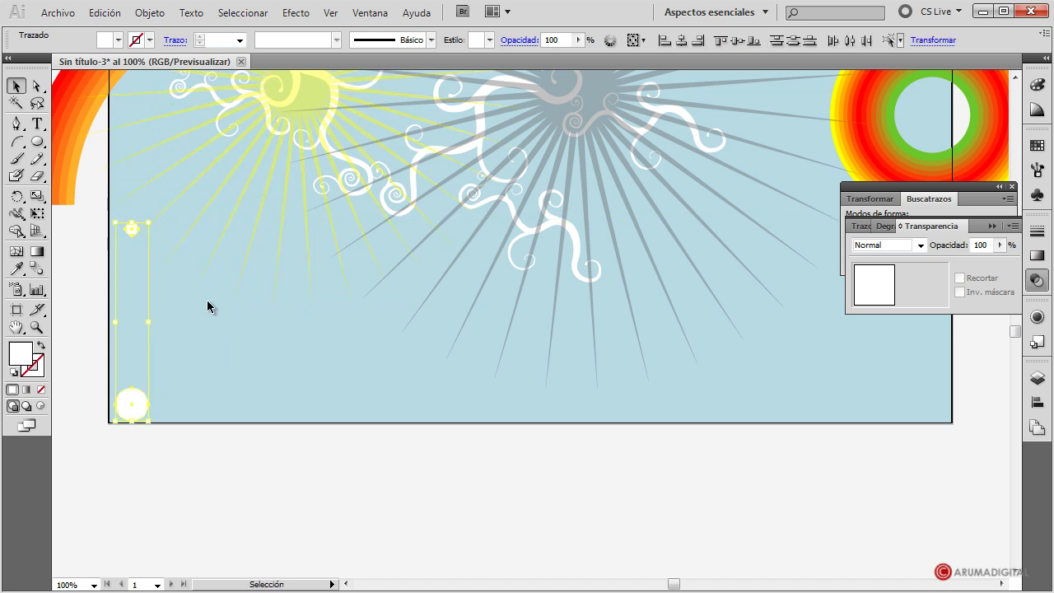
pyautogui.click(168, 373)
pyautogui.click(138, 404)
pyautogui.keyDown('shift'); pyautogui.click(132, 228); pyautogui.keyUp('shift')
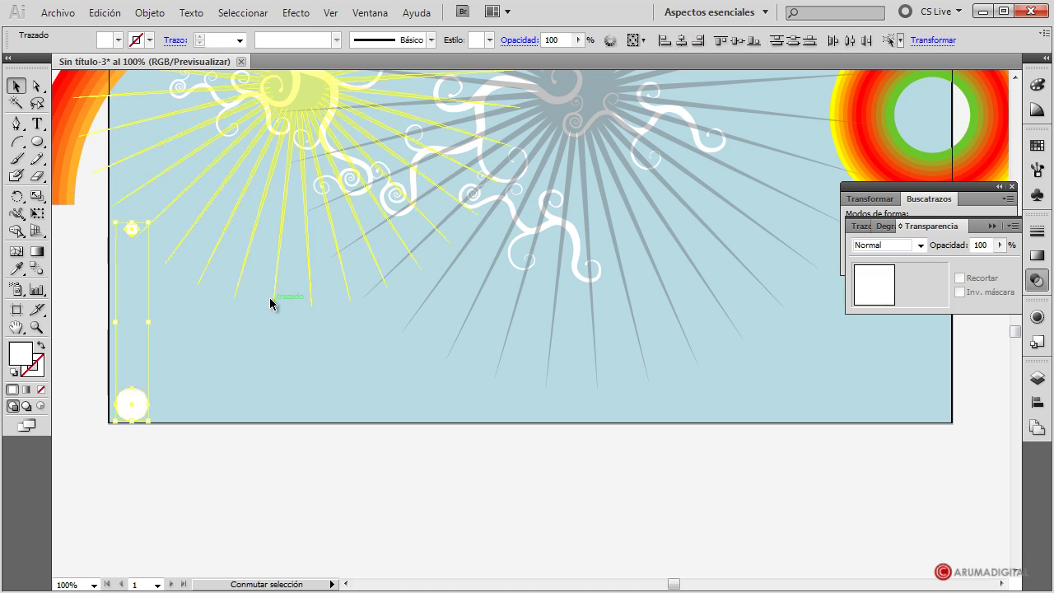
# Blend the two circles using Specified Steps set to 3, after previewing 4.
pyautogui.click(163, 13)
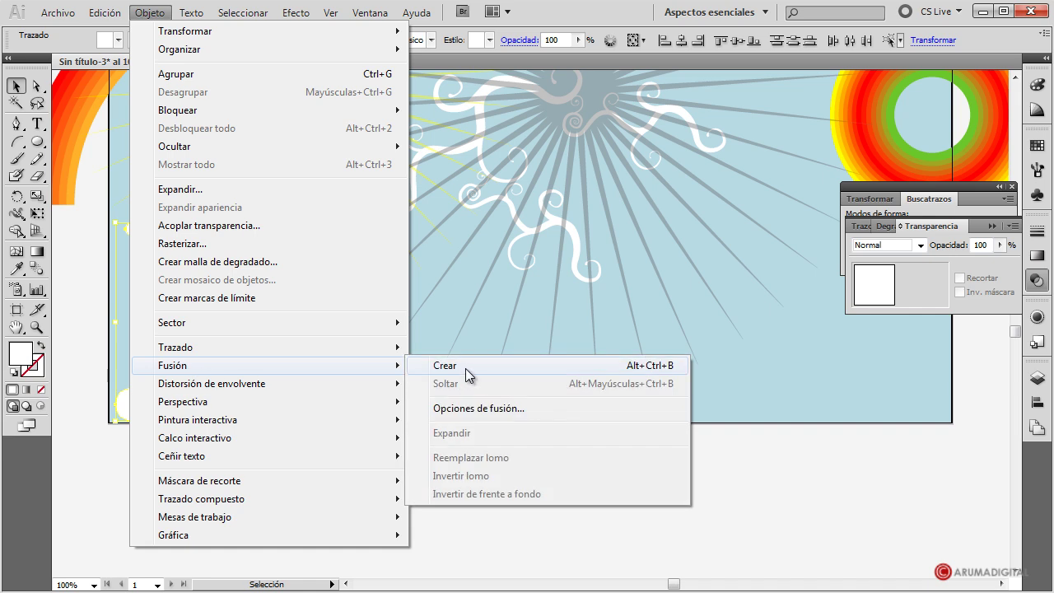
pyautogui.click(465, 366)
pyautogui.click(150, 12)
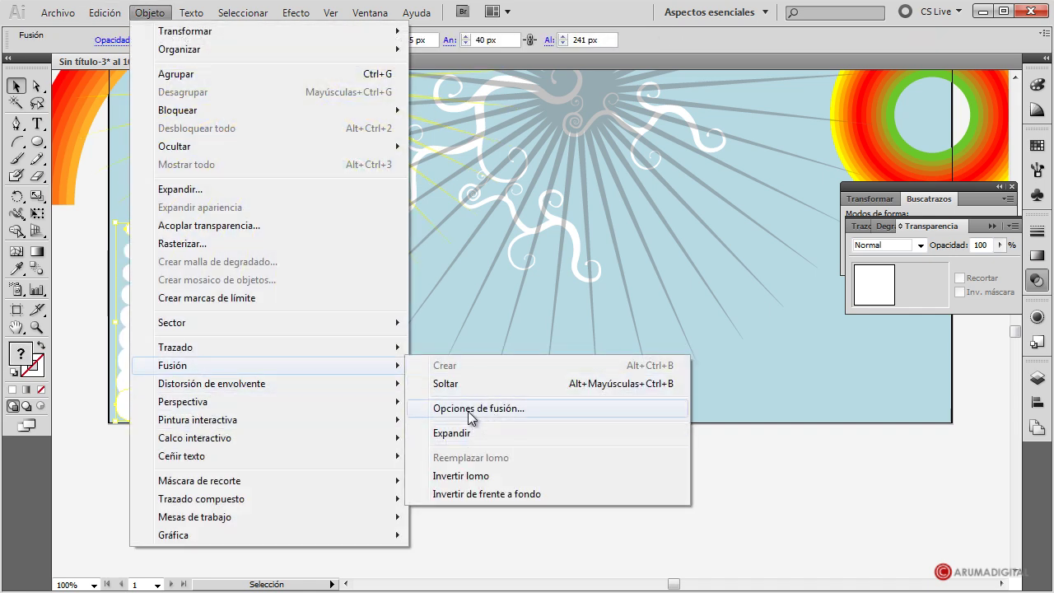
pyautogui.click(468, 411)
pyautogui.click(537, 282)
pyautogui.click(477, 306)
pyautogui.write('4')
pyautogui.click(616, 331)
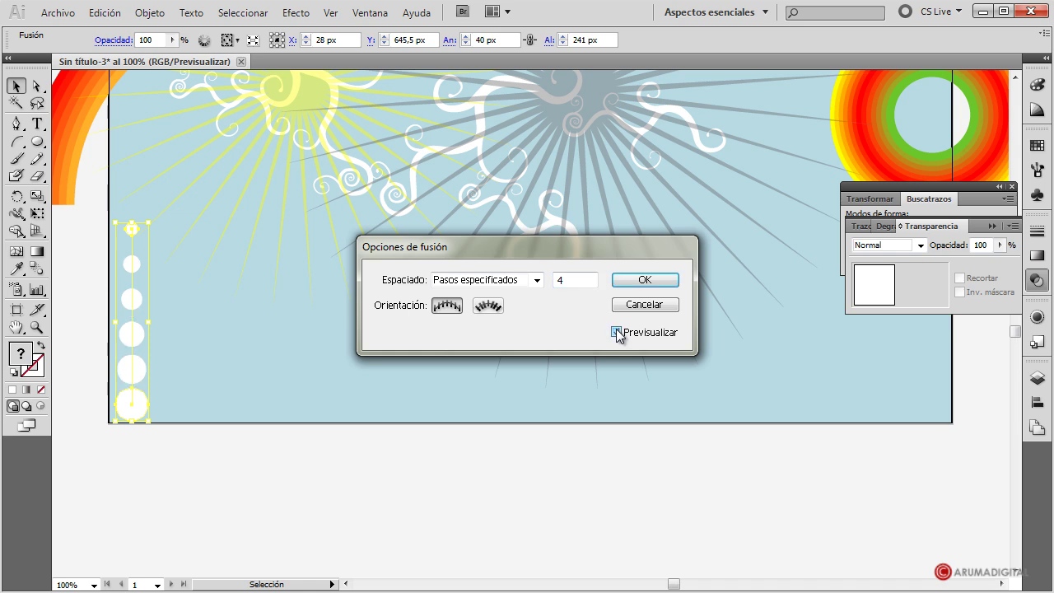
pyautogui.write('3')
pyautogui.click(616, 332)
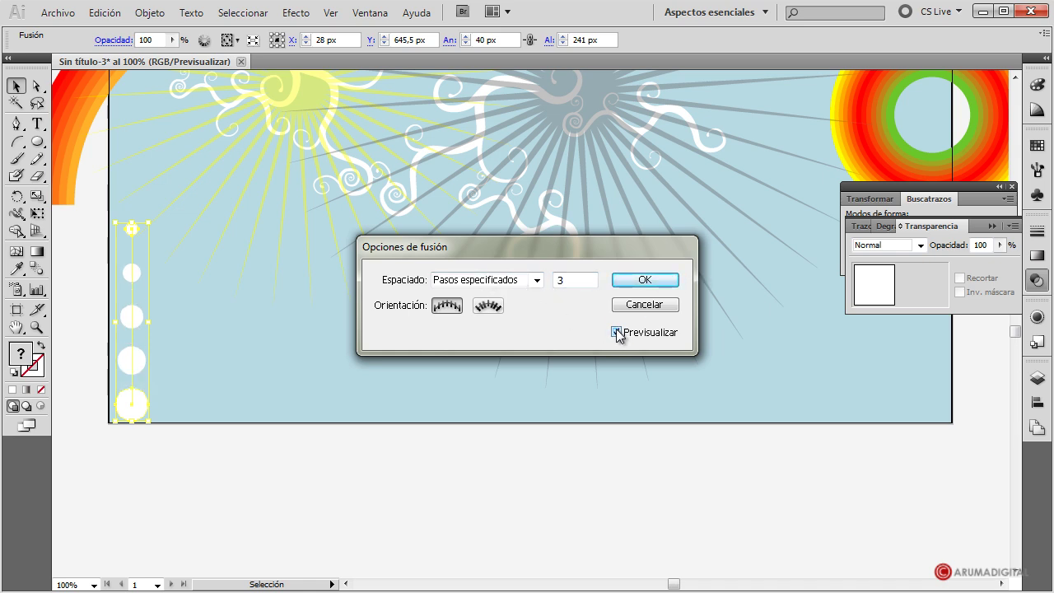
pyautogui.click(648, 280)
# Nudge the blended circle column slightly up and to the right.
pyautogui.click(136, 379)
pyautogui.moveTo(134, 400); pyautogui.dragTo(145, 384)
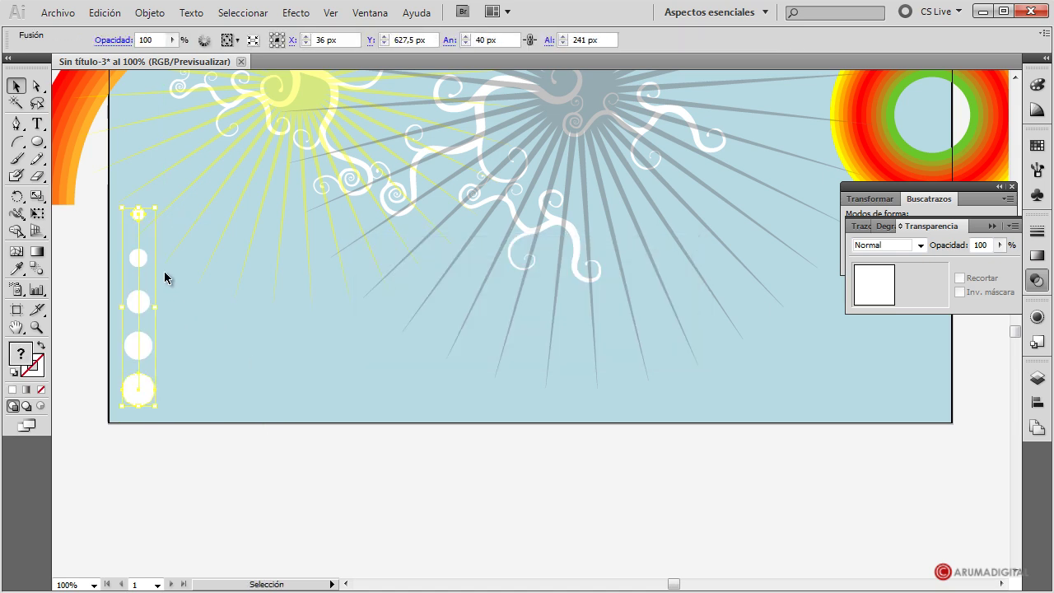
pyautogui.click(18, 197)
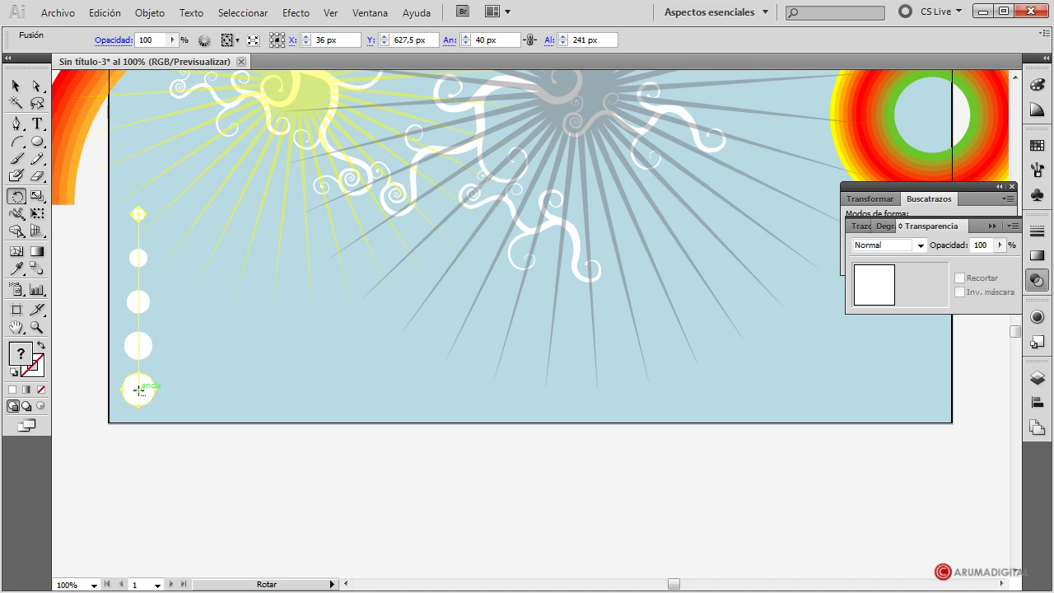
# Rotate-copy the circle column 30° around its bottom circle, repeat it with Ctrl+D, and select all circles.
pyautogui.keyDown('alt'); pyautogui.click(139, 391); pyautogui.keyUp('alt')
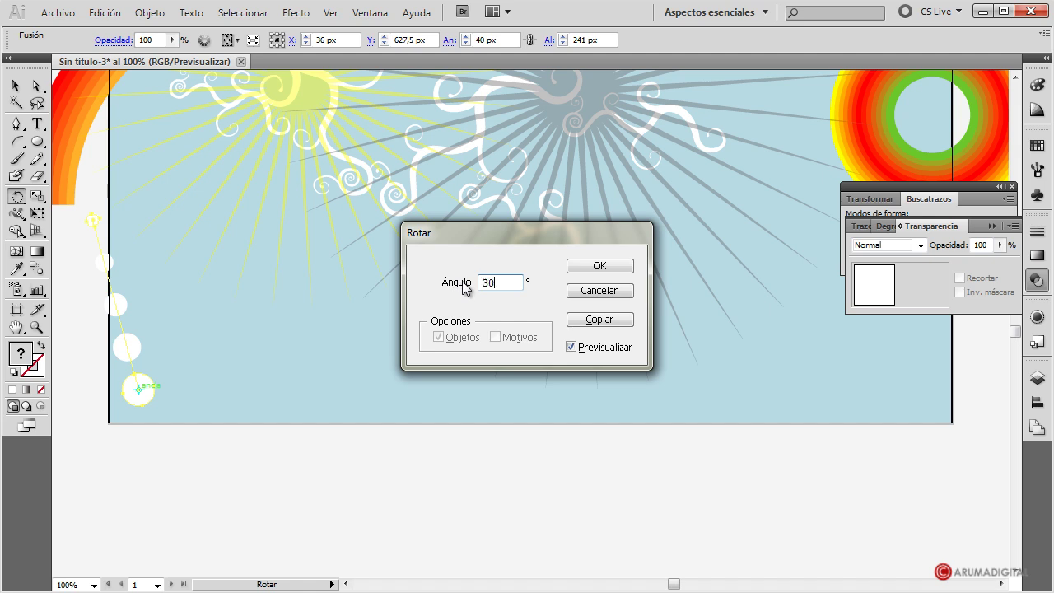
pyautogui.write('30')
pyautogui.click(599, 320)
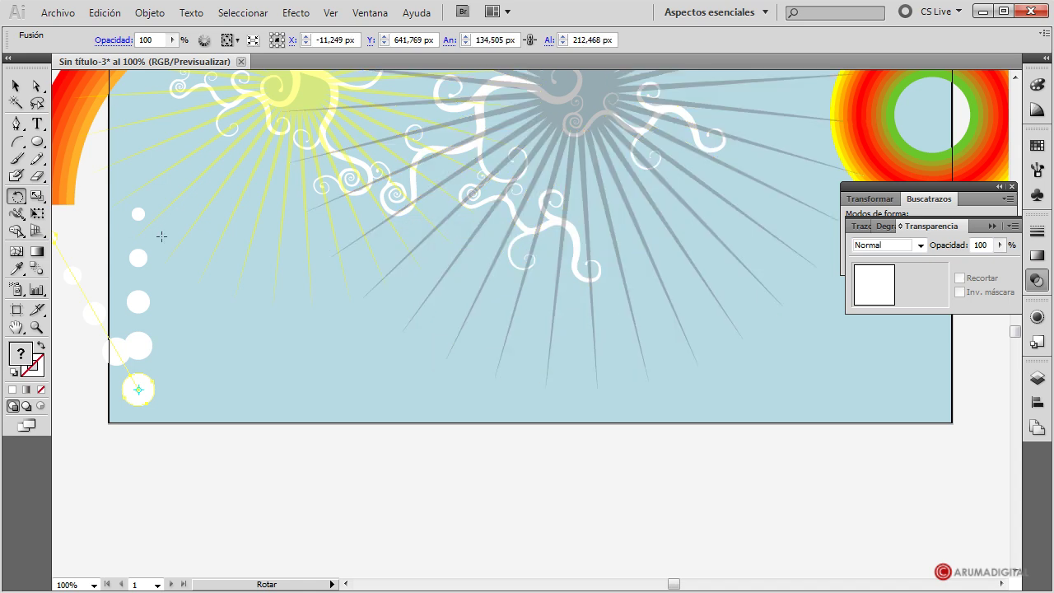
pyautogui.hotkey('ctrl', 'd')
pyautogui.hotkey('ctrl', 'd')
pyautogui.hotkey('ctrl', 'd')
pyautogui.hotkey('ctrl', 'd')
pyautogui.hotkey('ctrl', 'd')
pyautogui.hotkey('ctrl', 'd')
pyautogui.hotkey('ctrl', 'd')
pyautogui.hotkey('ctrl', 'd')
pyautogui.hotkey('ctrl', 'd')
pyautogui.hotkey('ctrl', 'd')
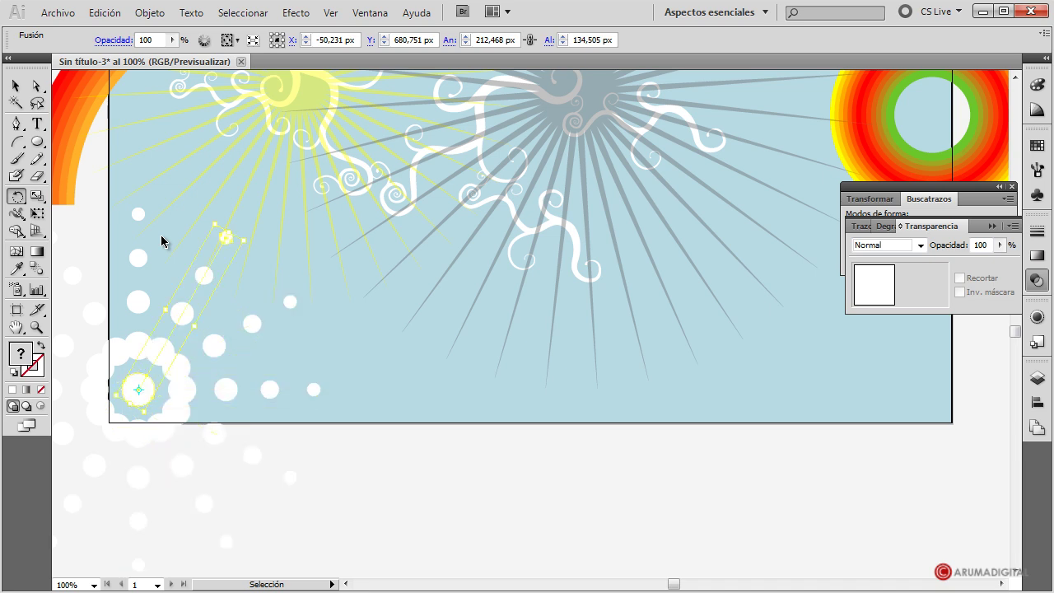
pyautogui.click(18, 85)
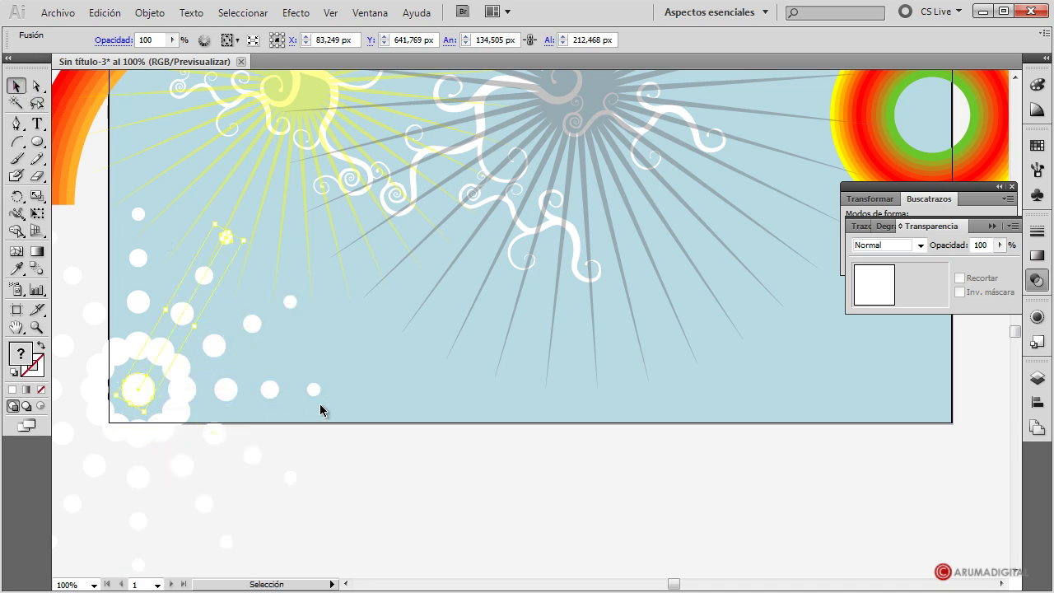
pyautogui.moveTo(362, 376); pyautogui.dragTo(123, 420)
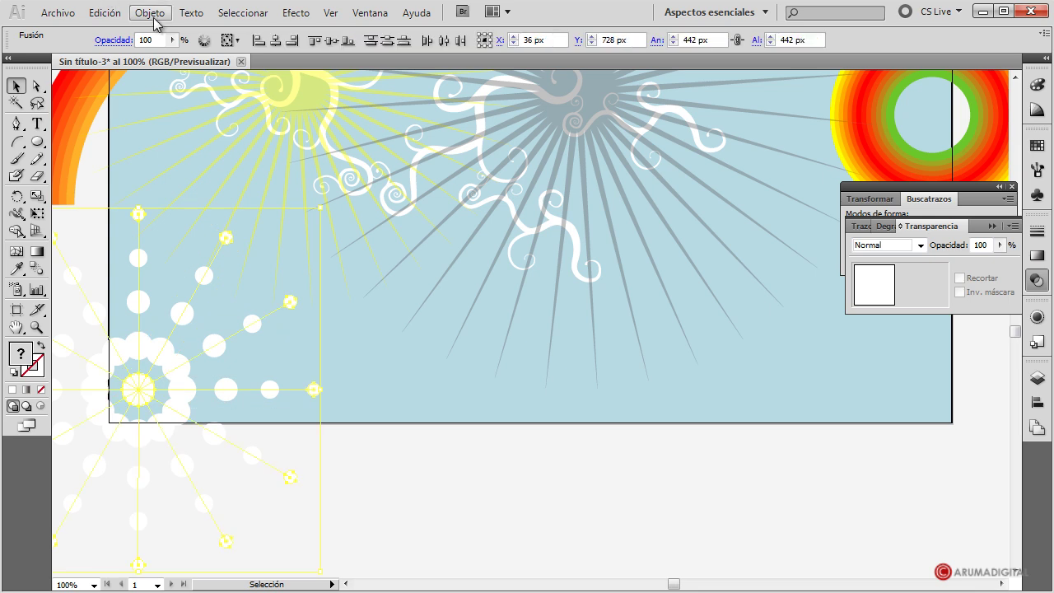
# Group the circles and centre the dot burst over the grey sunburst.
pyautogui.click(149, 12)
pyautogui.click(176, 74)
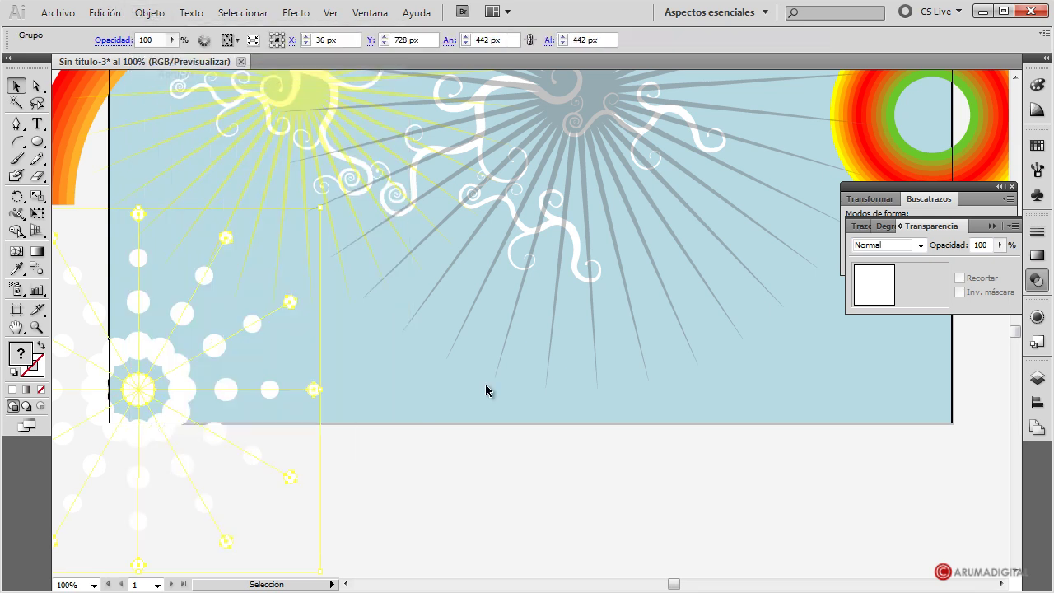
pyautogui.click(418, 391)
pyautogui.moveTo(157, 391)
pyautogui.mouseDown()
pyautogui.moveTo(400, 307)
pyautogui.moveTo(560, 118)
pyautogui.mouseUp()
pyautogui.scroll(2, 714, 337)
pyautogui.scroll(3, 714, 337)
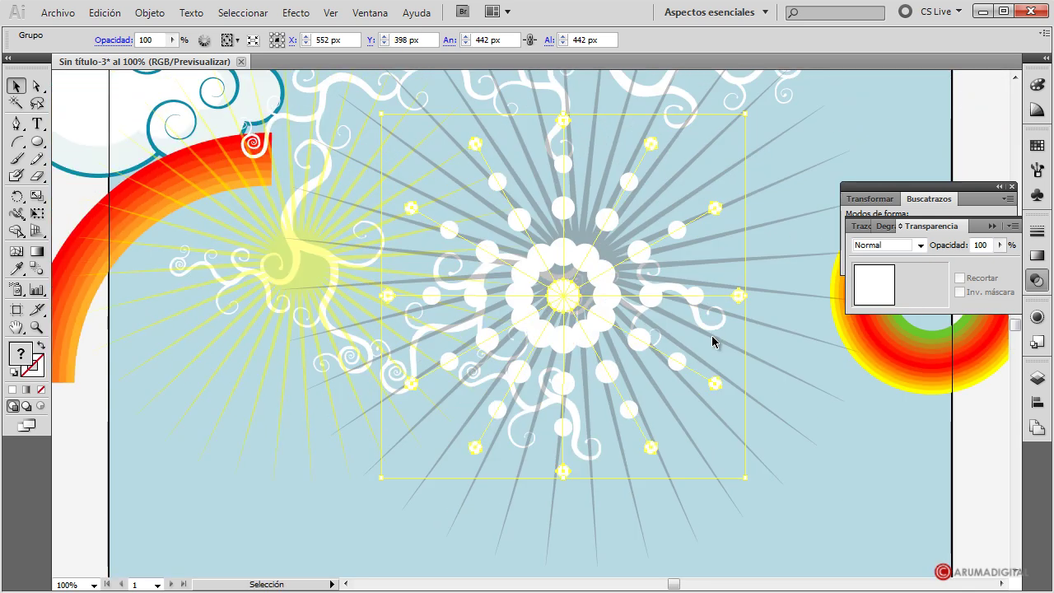
pyautogui.scroll(2, 713, 341)
pyautogui.moveTo(565, 336); pyautogui.dragTo(572, 319)
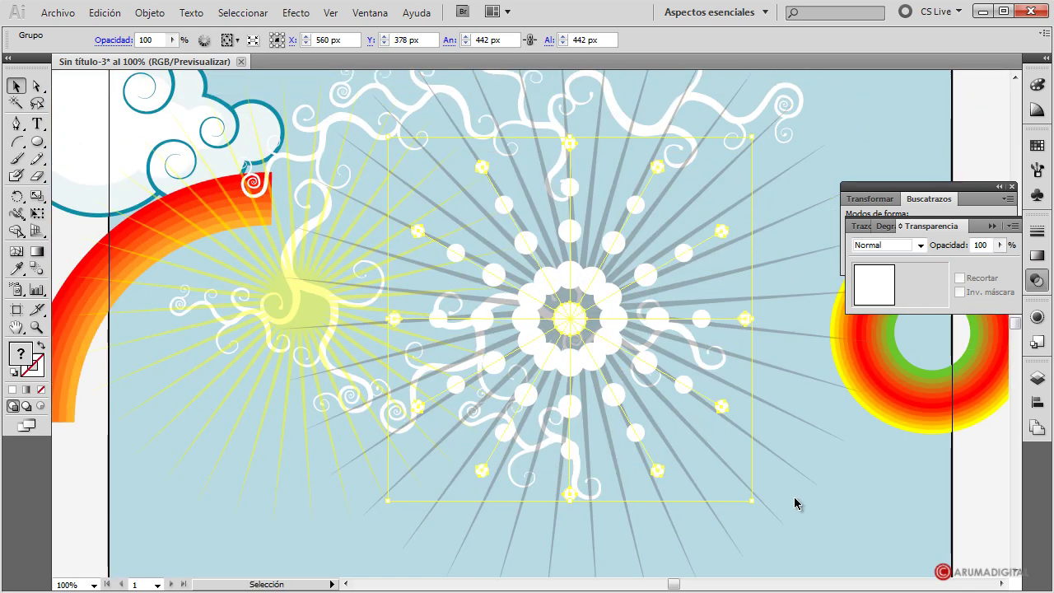
# Set the dot burst's blend mode to Trama and opacity to 54%.
pyautogui.click(921, 246)
pyautogui.click(878, 338)
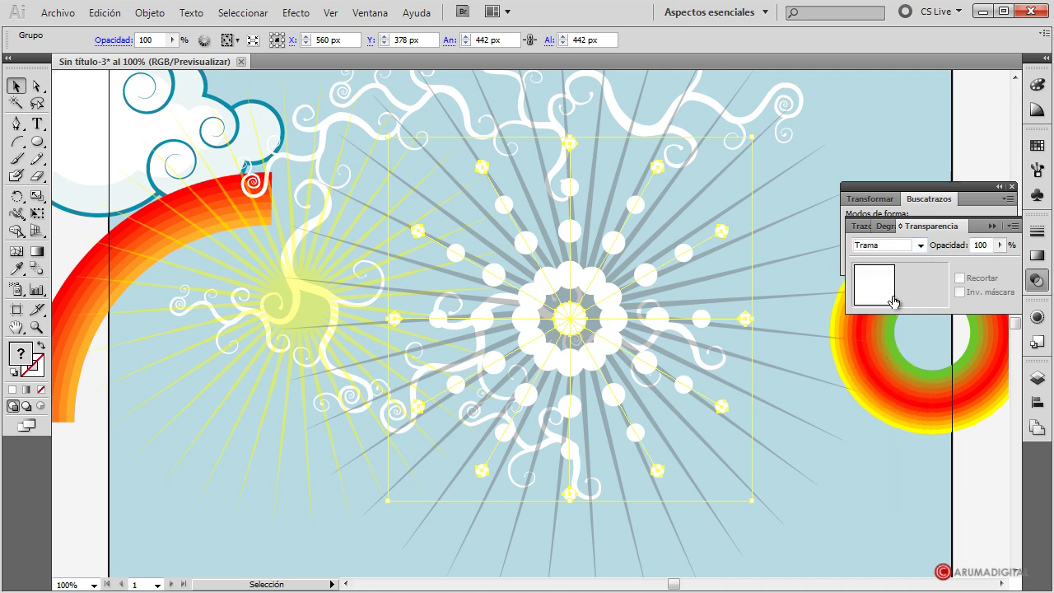
pyautogui.click(1000, 245)
pyautogui.moveTo(981, 270)
pyautogui.mouseDown()
pyautogui.moveTo(945, 264)
pyautogui.moveTo(962, 265)
pyautogui.mouseUp()
# Alt-drag a copy of the dot burst to the lower left and shrink it to about 284 px.
pyautogui.click(887, 522)
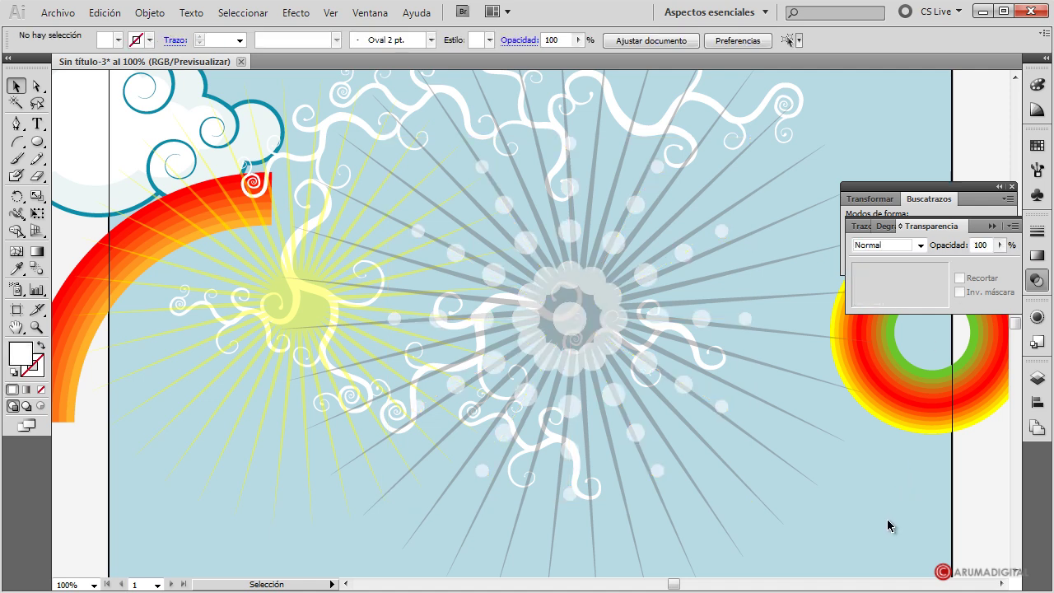
pyautogui.click(590, 329)
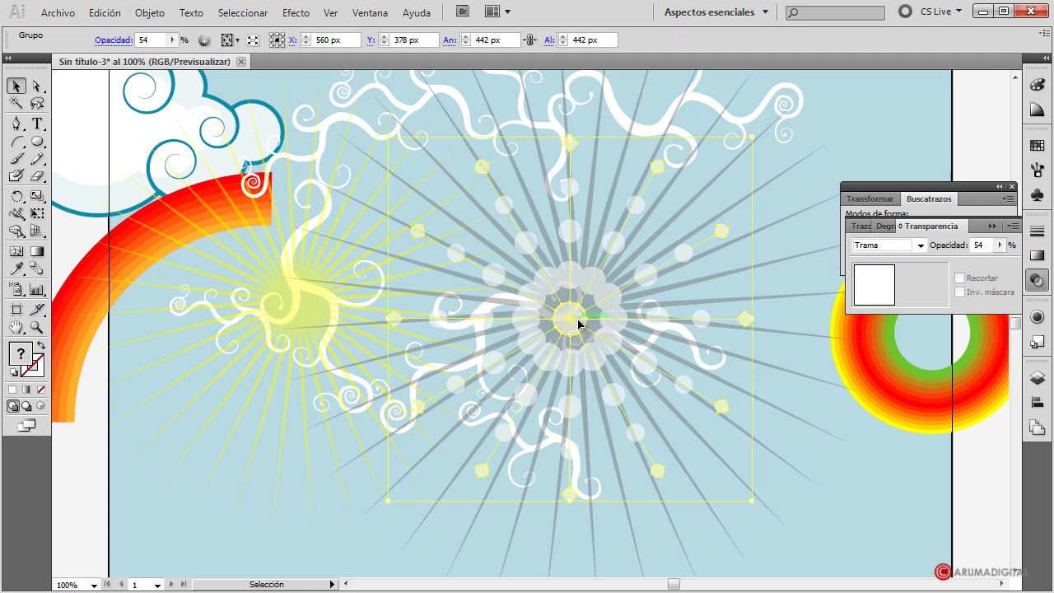
pyautogui.moveTo(579, 325); pyautogui.dragTo(288, 449)
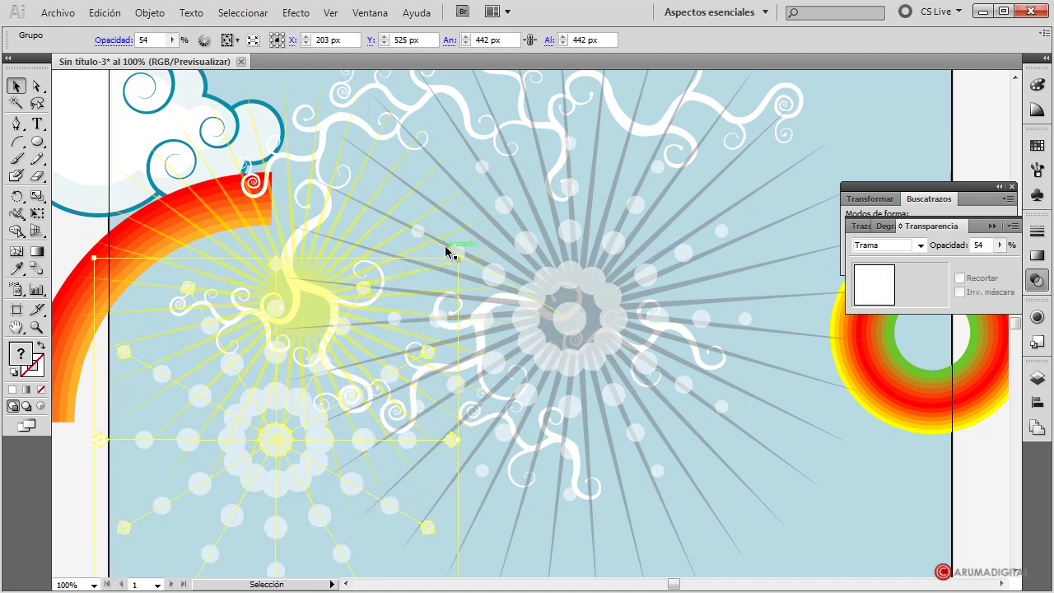
pyautogui.moveTo(455, 257); pyautogui.dragTo(392, 323)
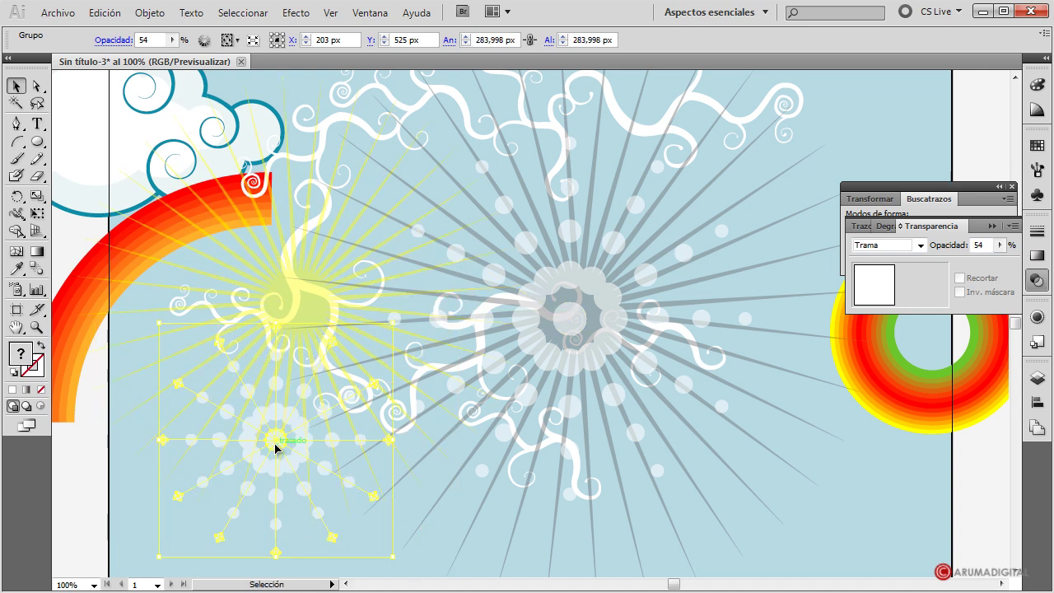
pyautogui.click(855, 479)
pyautogui.scroll(3, 855, 479)
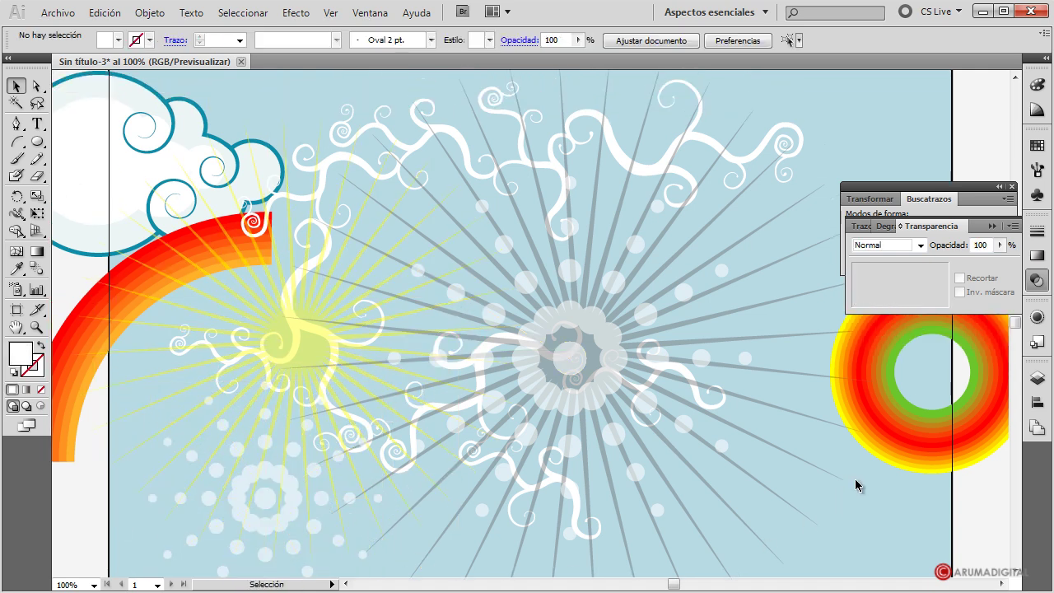
pyautogui.scroll(-1, 855, 485)
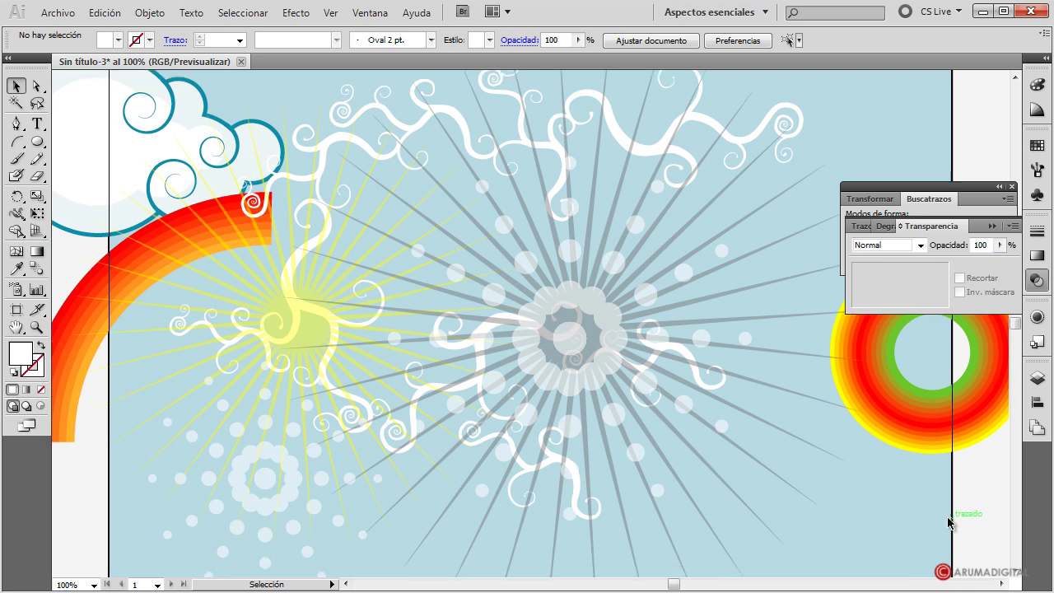
# Keep the teal cloud at the upper left and drag its layer Capa 2 into Capa 5 in Capas.
pyautogui.click(1037, 377)
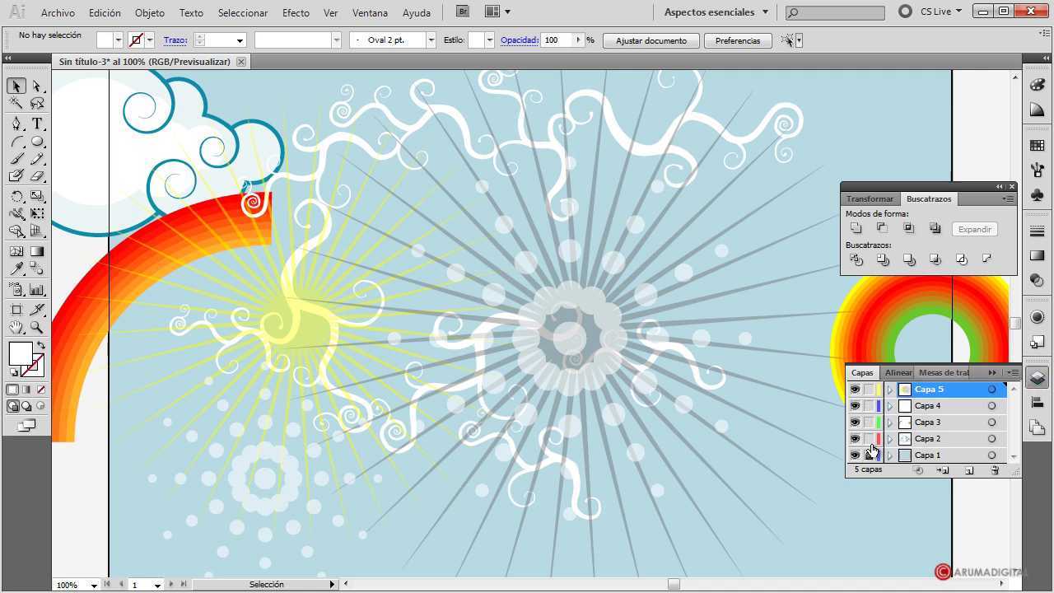
pyautogui.moveTo(890, 476); pyautogui.dragTo(890, 509)
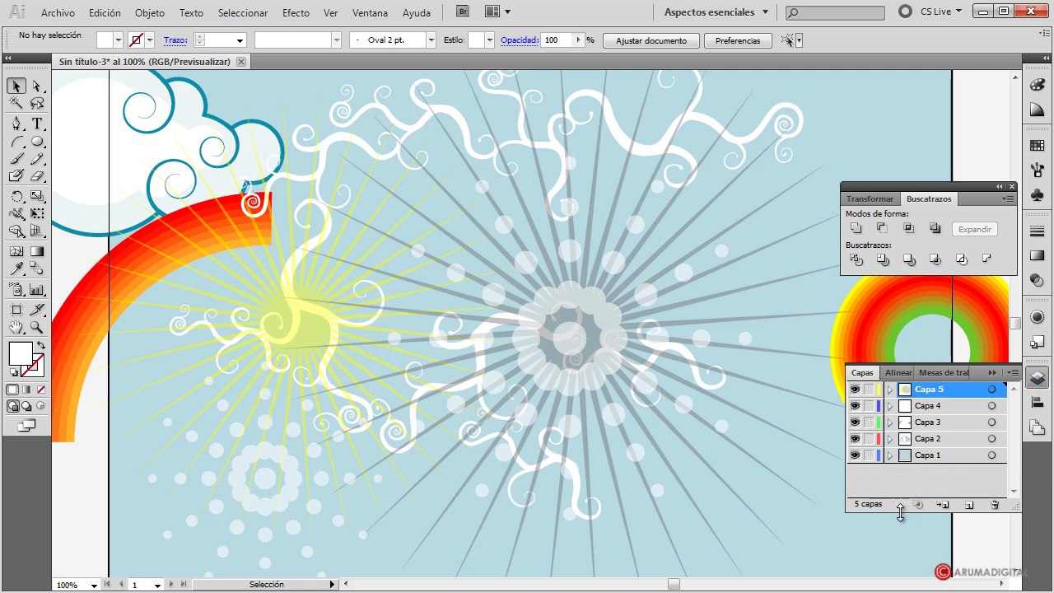
pyautogui.click(114, 288)
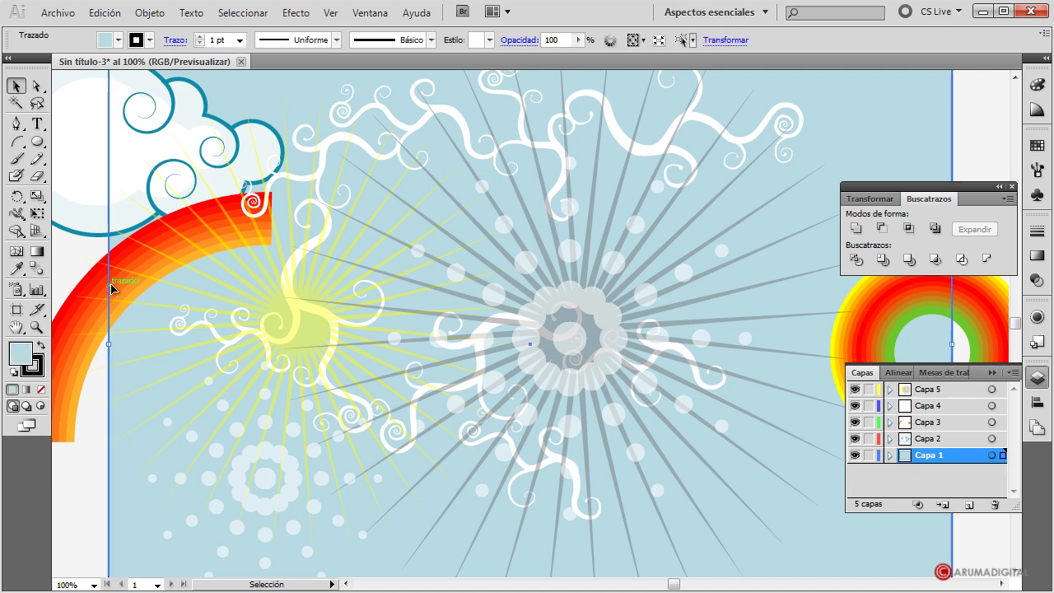
pyautogui.click(64, 160)
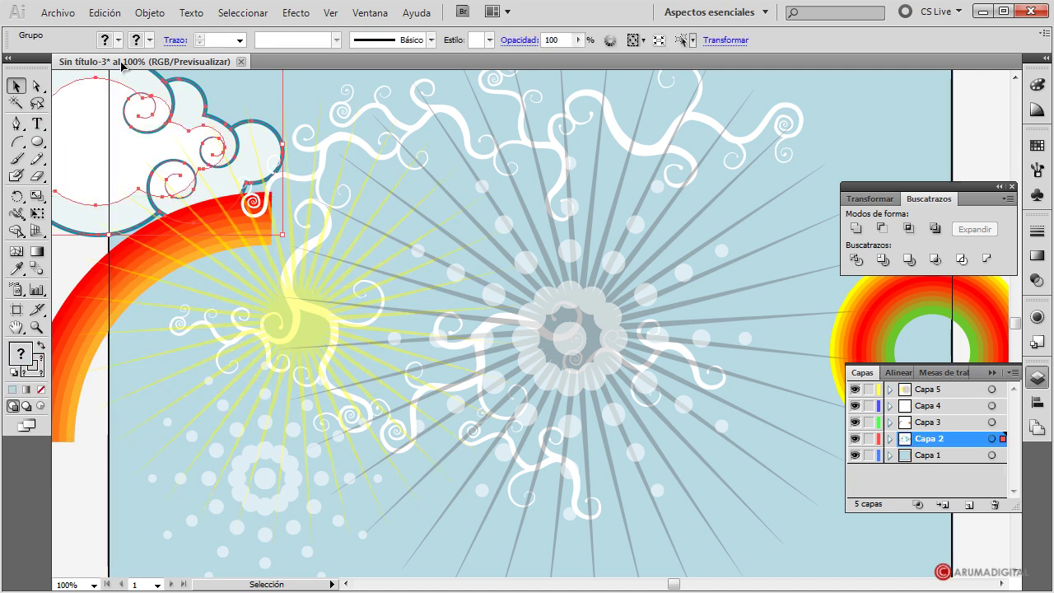
pyautogui.moveTo(103, 221); pyautogui.dragTo(429, 345)
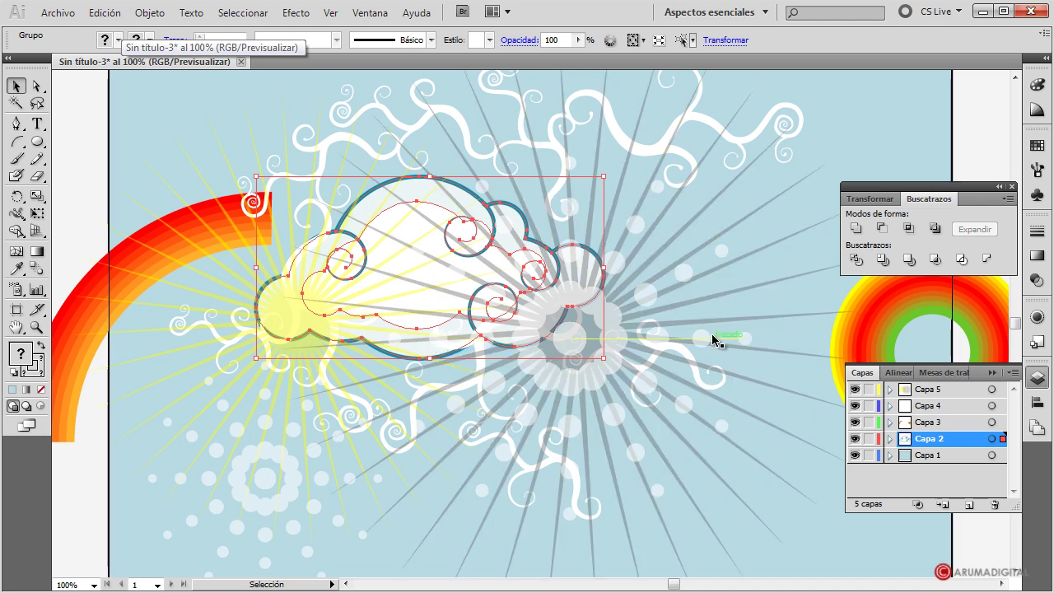
pyautogui.press('a')
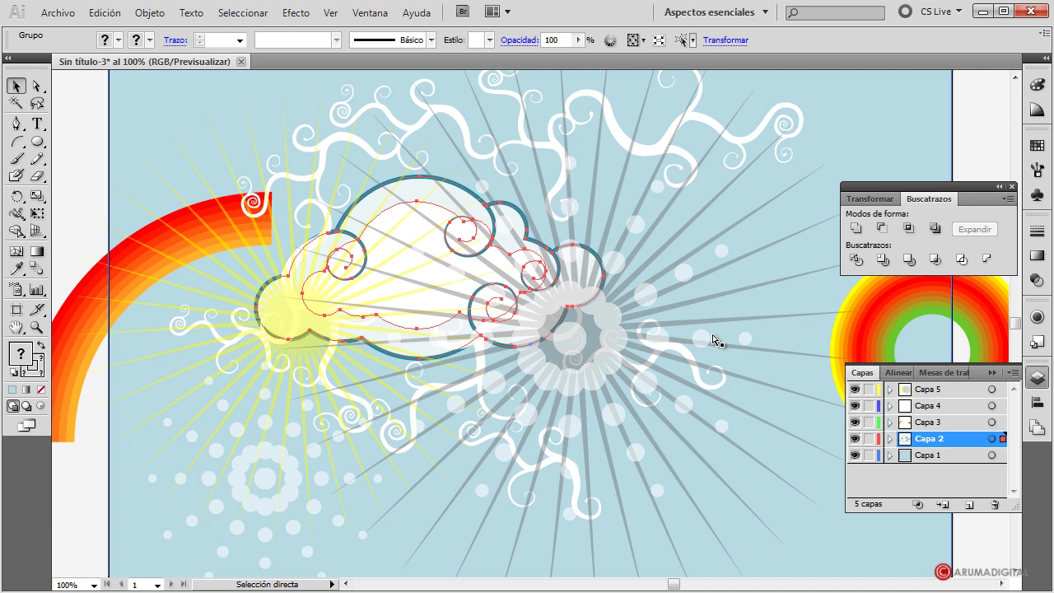
pyautogui.click(461, 280)
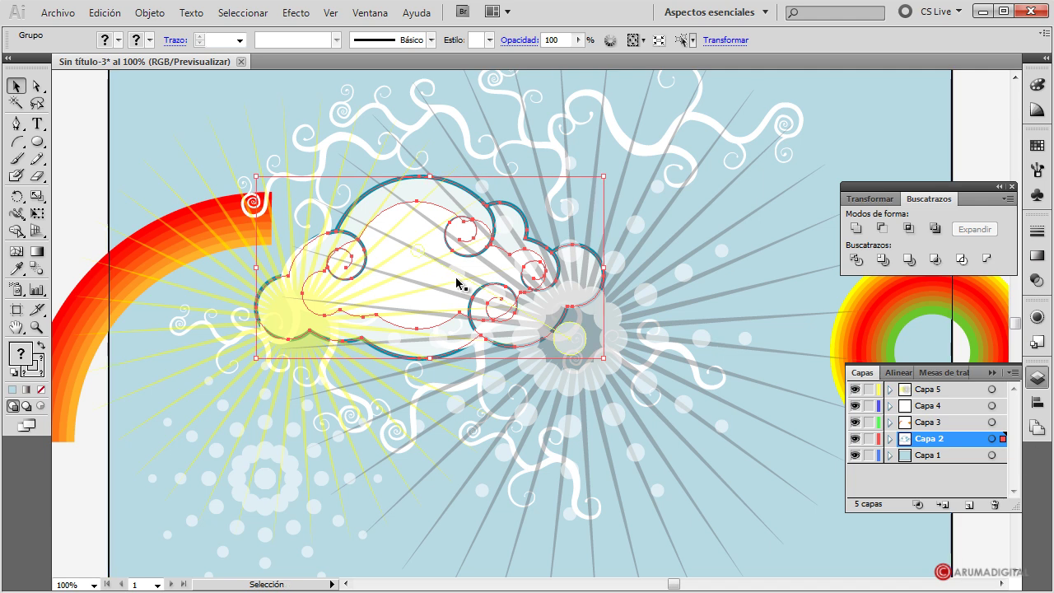
pyautogui.moveTo(486, 253); pyautogui.dragTo(222, 163)
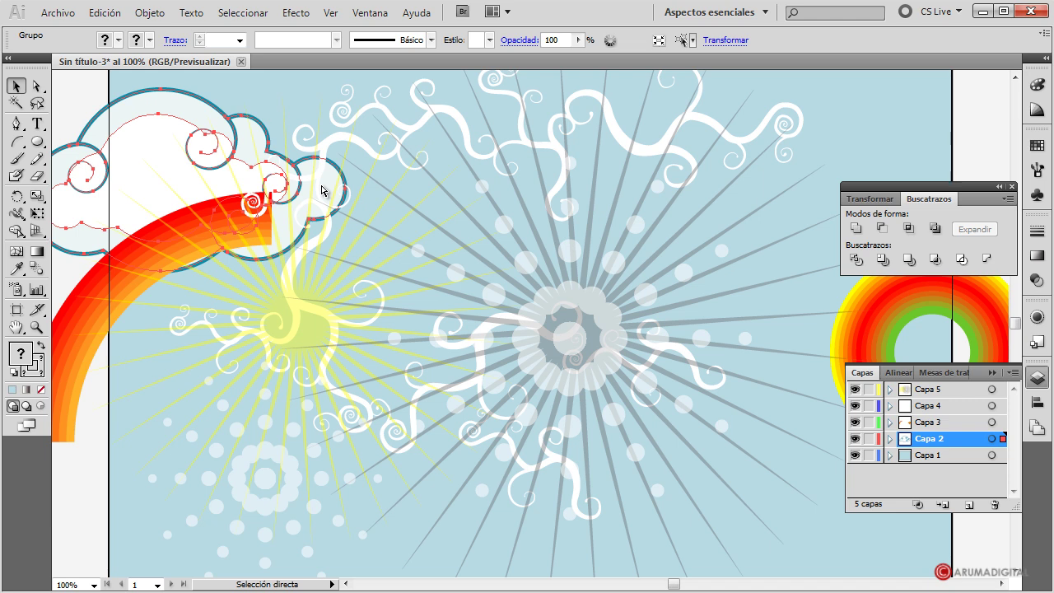
pyautogui.press('ctrl')
pyautogui.moveTo(958, 440); pyautogui.dragTo(947, 388)
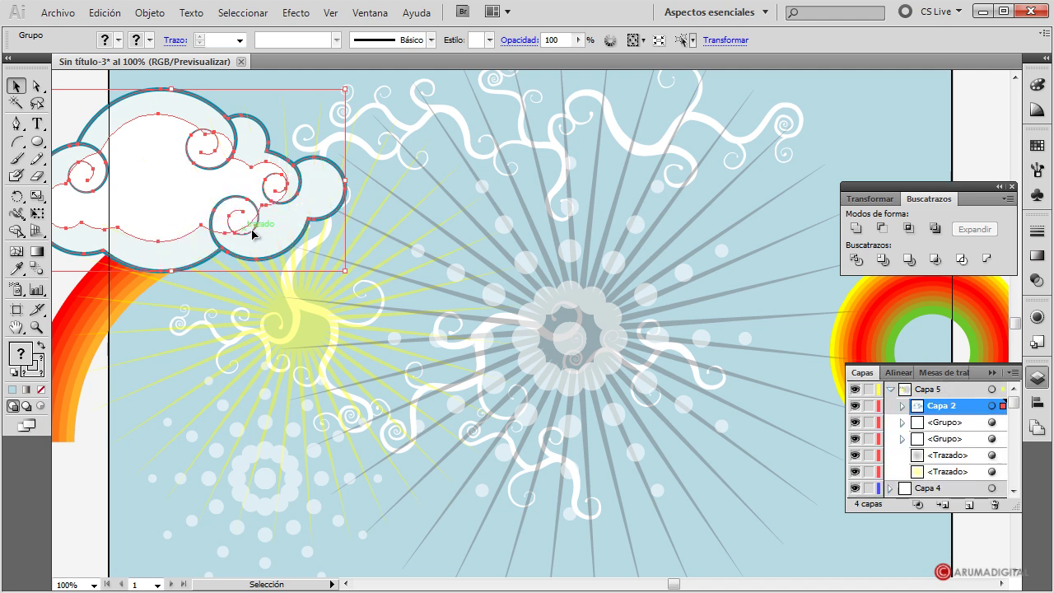
# Duplicate the cloud, flip it upside down, shrink it and place it at the upper right.
pyautogui.moveTo(253, 234); pyautogui.dragTo(403, 358)
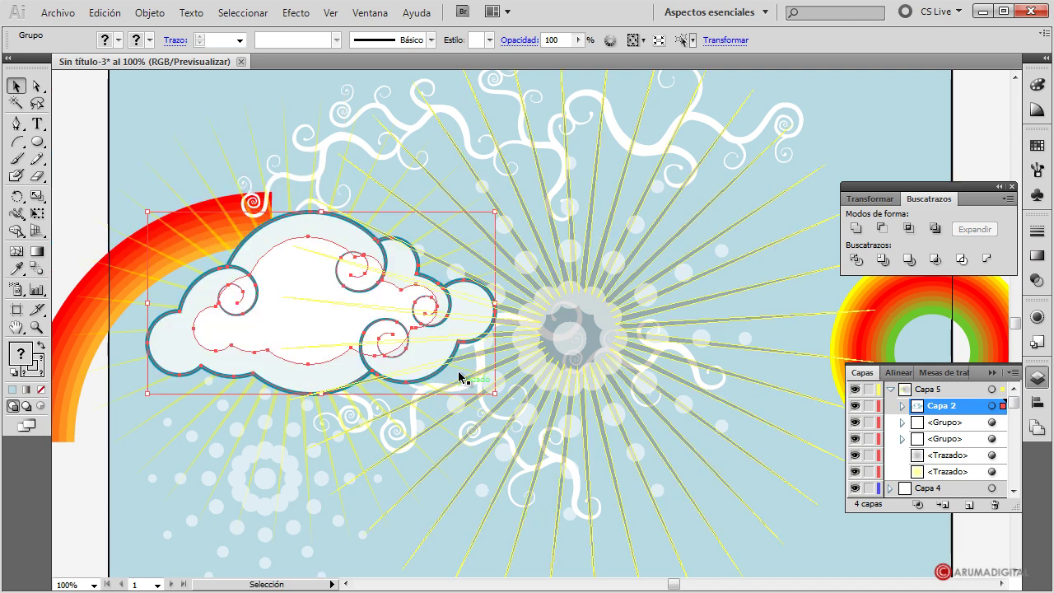
pyautogui.click(82, 555)
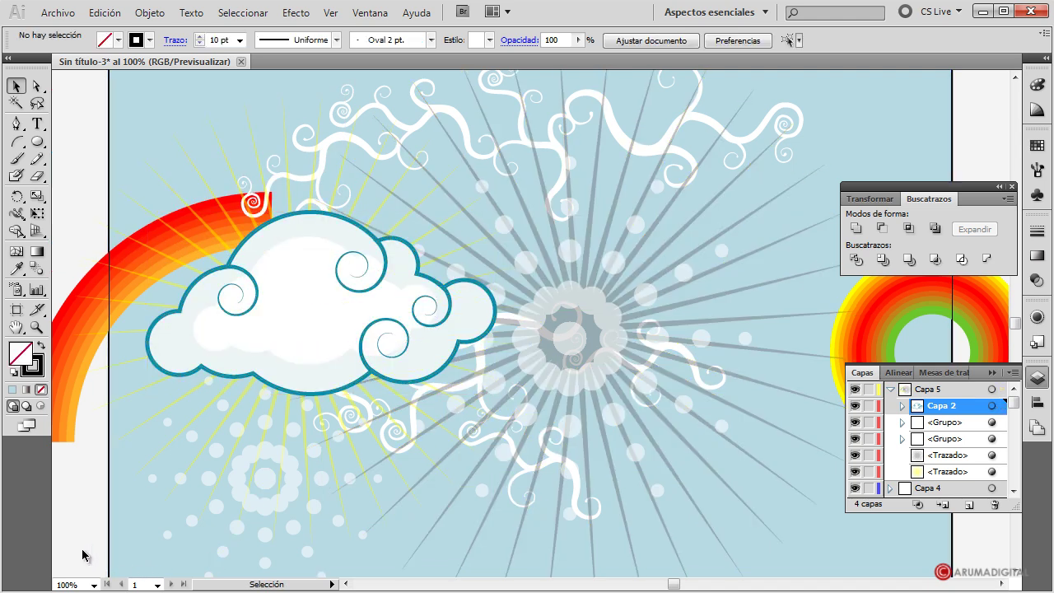
pyautogui.click(341, 347)
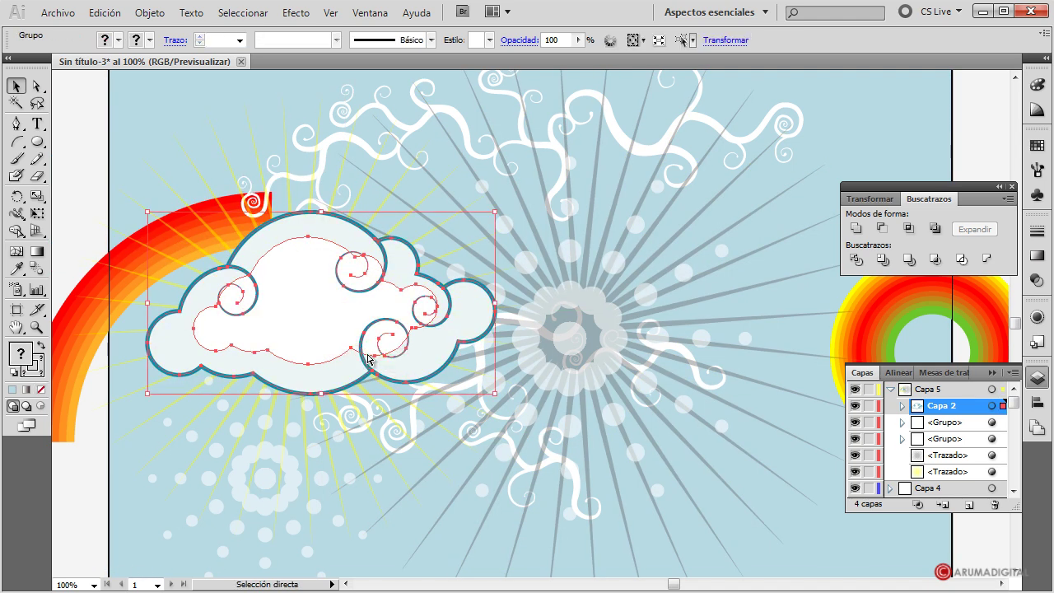
pyautogui.moveTo(368, 359); pyautogui.dragTo(690, 301)
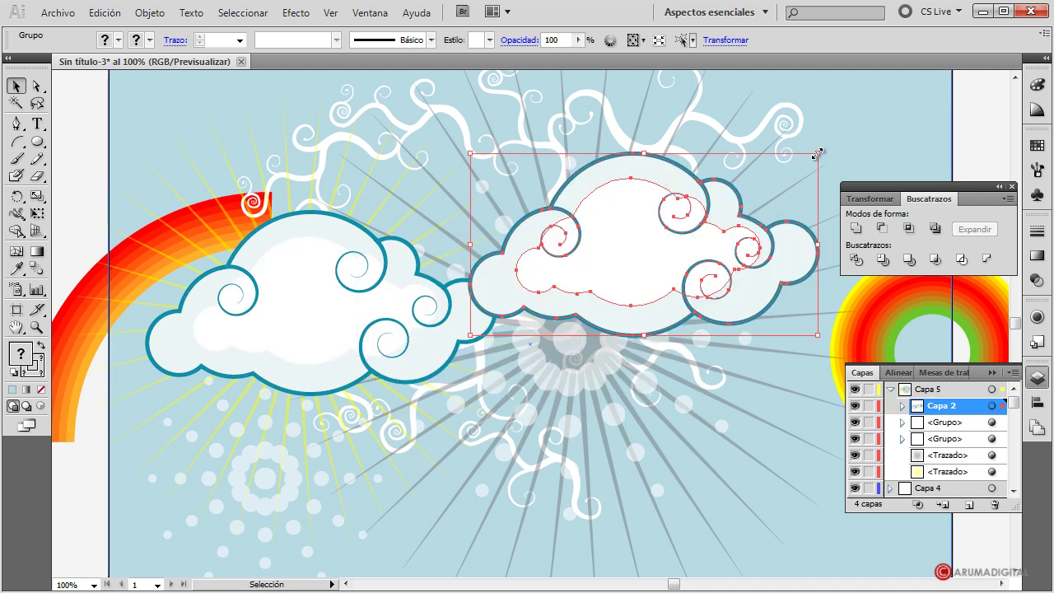
pyautogui.moveTo(817, 153); pyautogui.dragTo(288, 415)
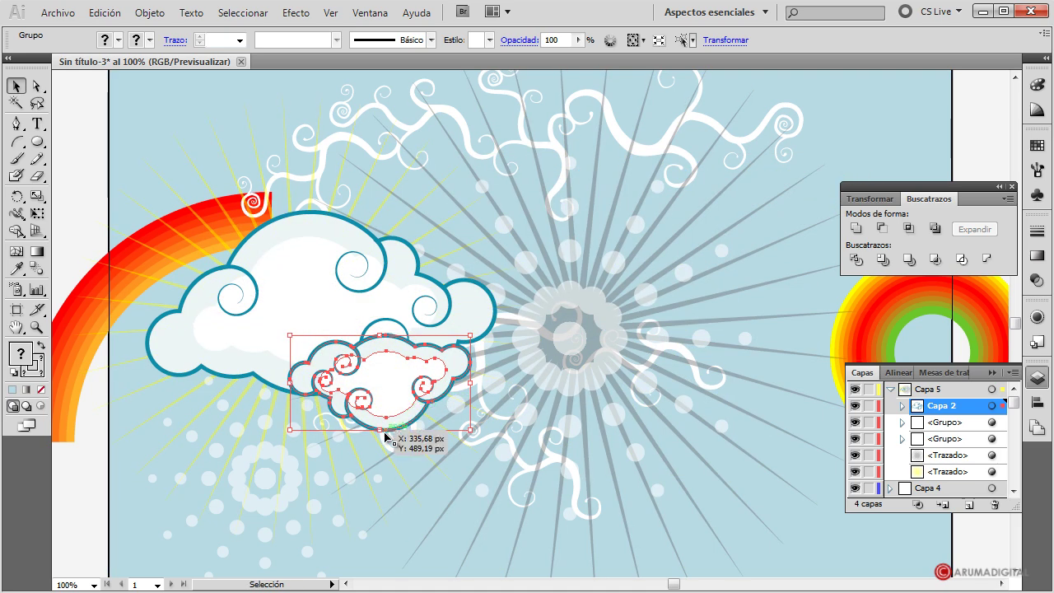
pyautogui.moveTo(382, 430); pyautogui.dragTo(394, 220)
pyautogui.moveTo(270, 278); pyautogui.dragTo(274, 278)
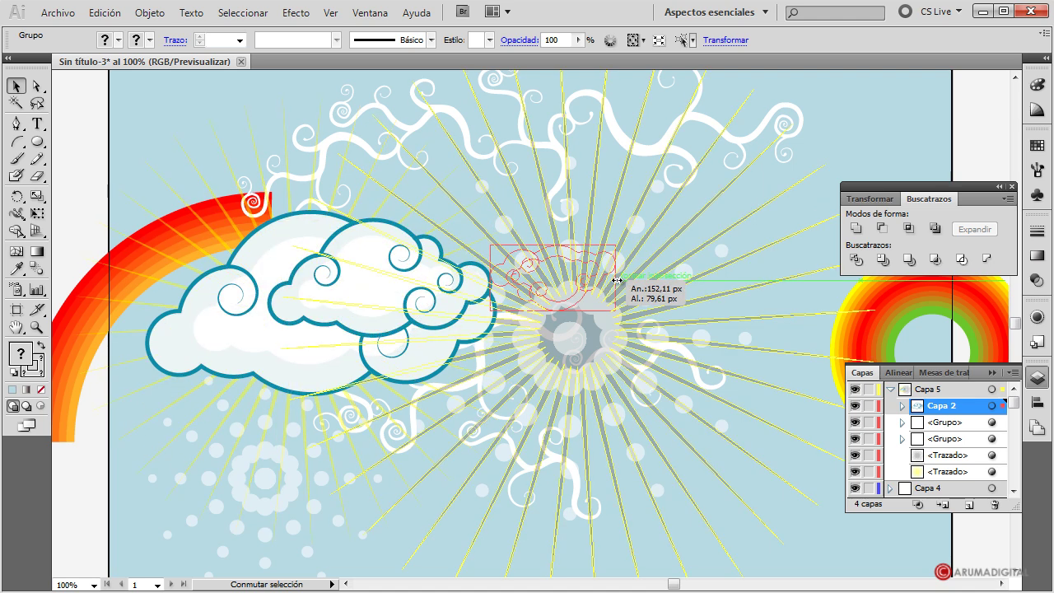
pyautogui.moveTo(274, 278); pyautogui.dragTo(535, 218)
pyautogui.moveTo(577, 316); pyautogui.dragTo(768, 183)
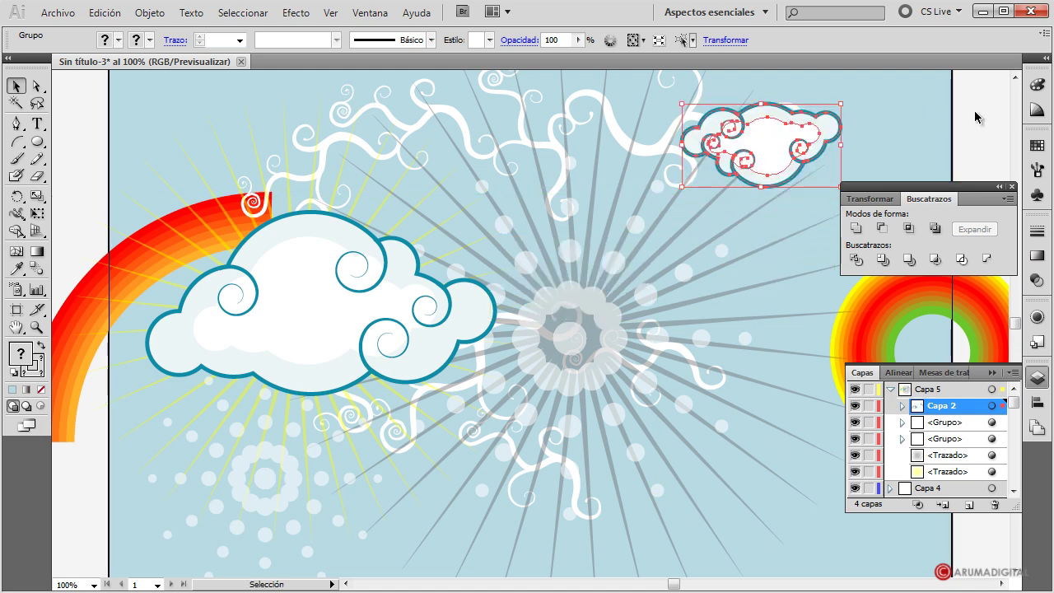
pyautogui.click(941, 109)
# Copy and paste the big cloud, then resize and position the copy at the lower right.
pyautogui.click(404, 290)
pyautogui.hotkey('ctrl', 'c')
pyautogui.hotkey('ctrl', 'v')
pyautogui.moveTo(704, 232); pyautogui.dragTo(628, 273)
pyautogui.moveTo(558, 315); pyautogui.dragTo(731, 391)
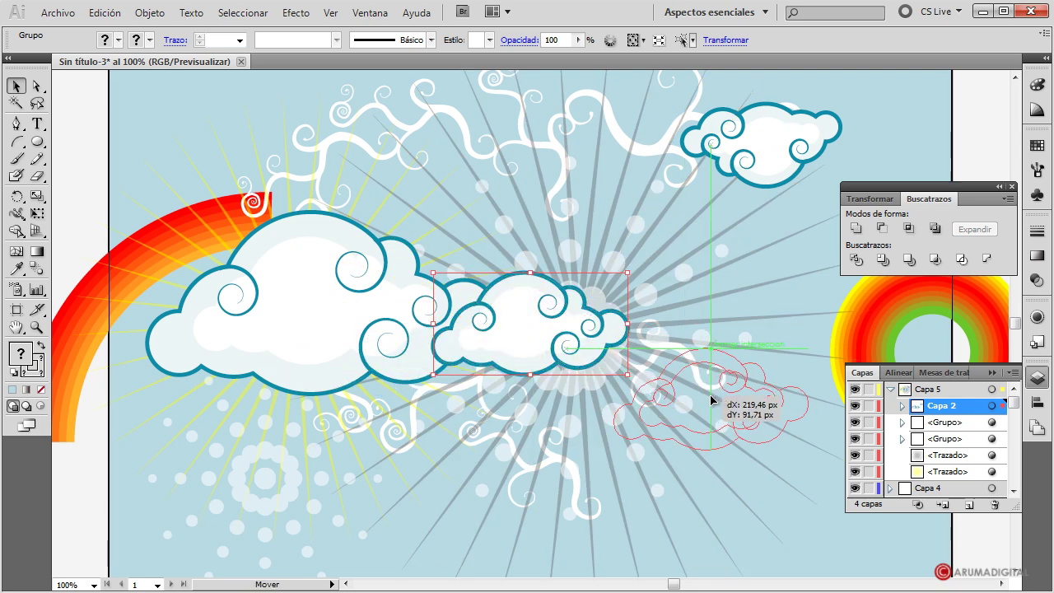
pyautogui.moveTo(800, 349); pyautogui.dragTo(845, 324)
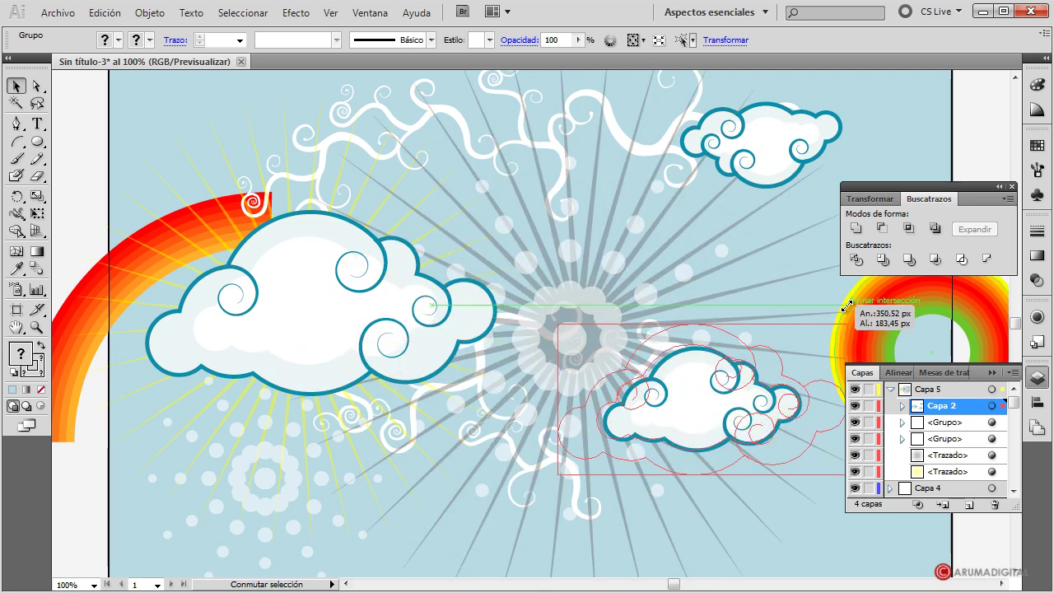
pyautogui.moveTo(692, 402); pyautogui.dragTo(704, 415)
pyautogui.click(733, 288)
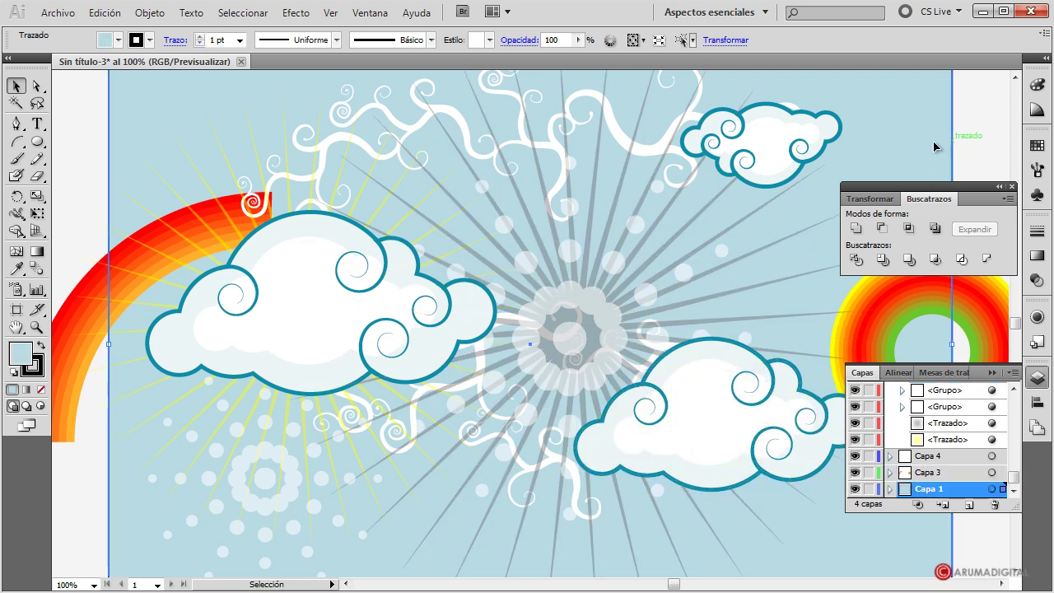
pyautogui.click(766, 170)
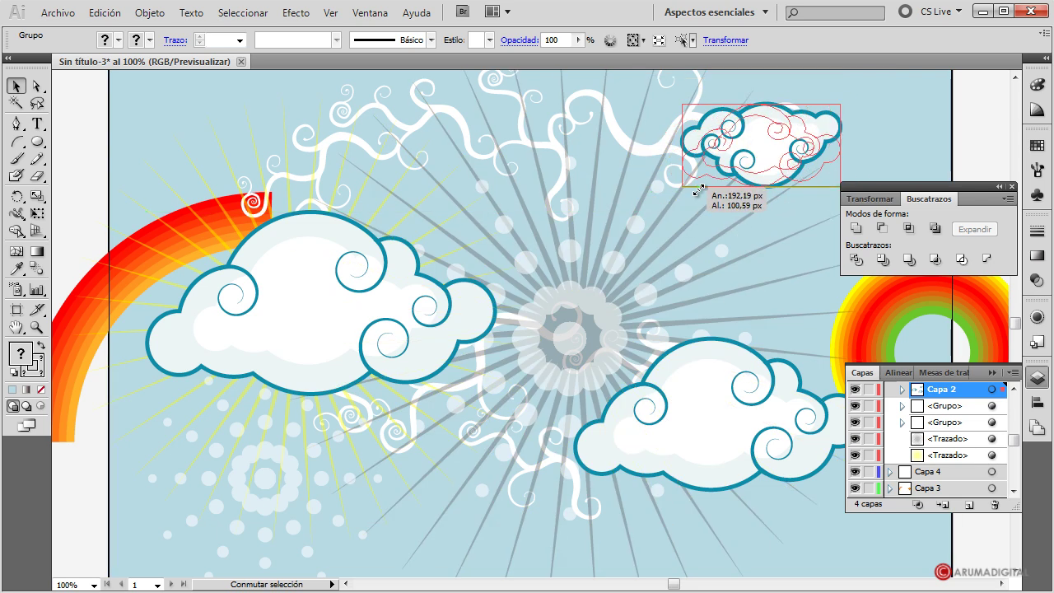
# Mirror the top-right cloud with Objeto > Transformar > Reflejo (Vertical), enlarge it, and nudge it left.
pyautogui.moveTo(841, 105); pyautogui.dragTo(682, 104)
pyautogui.click(149, 13)
pyautogui.moveTo(186, 31)
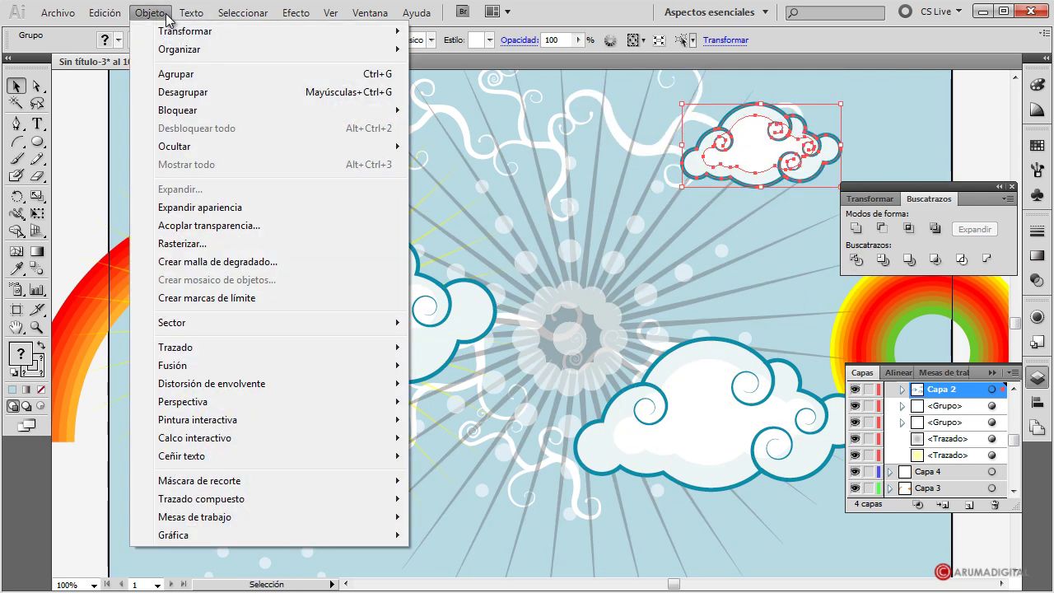
pyautogui.click(453, 92)
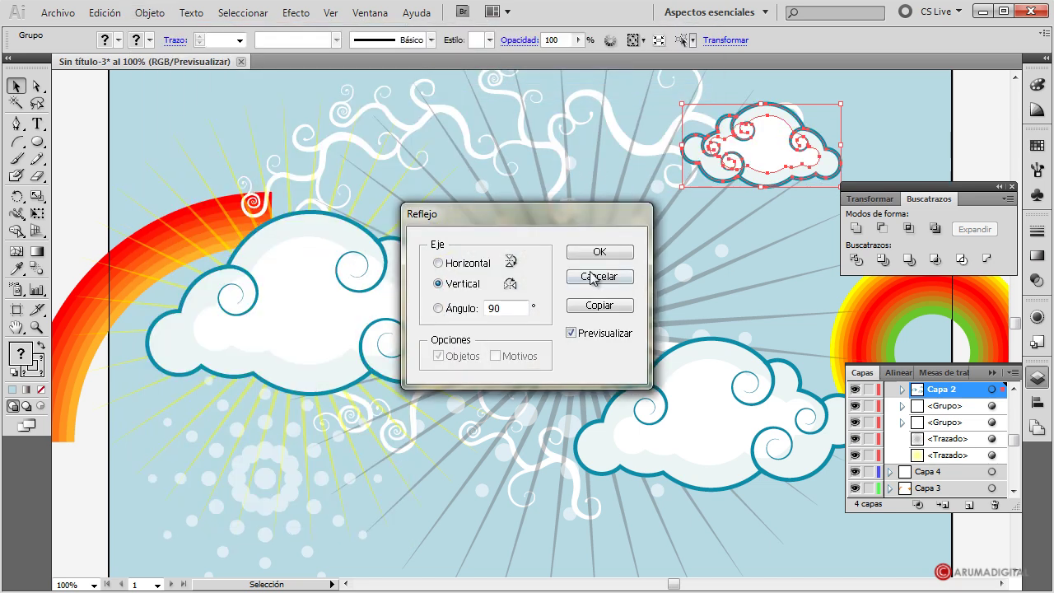
pyautogui.click(609, 252)
pyautogui.click(725, 247)
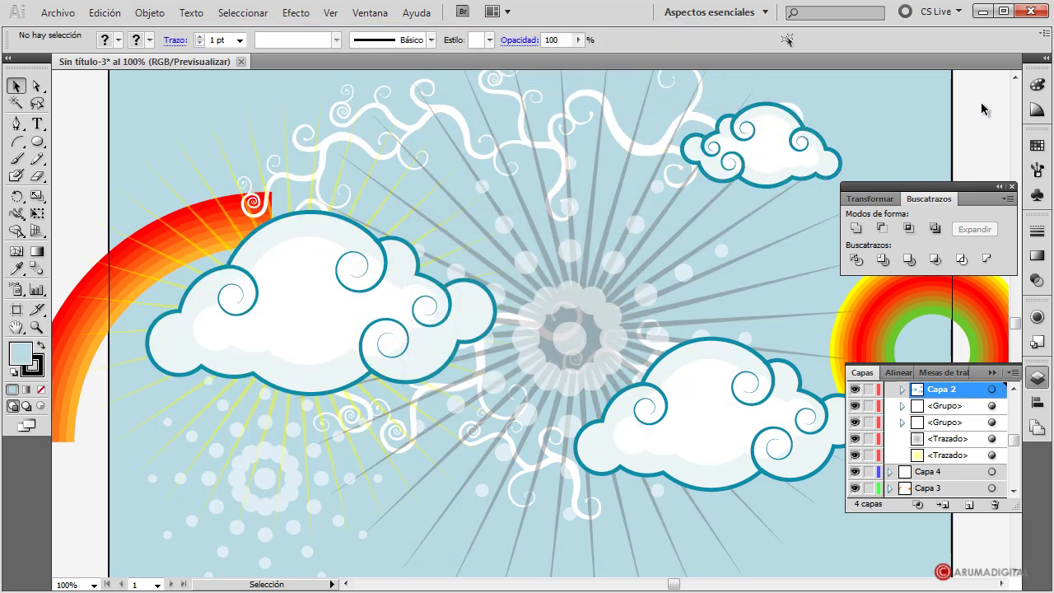
pyautogui.click(777, 170)
pyautogui.moveTo(680, 188); pyautogui.dragTo(652, 218)
pyautogui.moveTo(789, 158); pyautogui.dragTo(755, 160)
# Shrink the middle cloud copy and place it below the big cloud.
pyautogui.click(682, 442)
pyautogui.moveTo(590, 346)
pyautogui.mouseDown()
pyautogui.moveTo(626, 397)
pyautogui.moveTo(426, 497)
pyautogui.mouseUp()
pyautogui.press('ctrl')
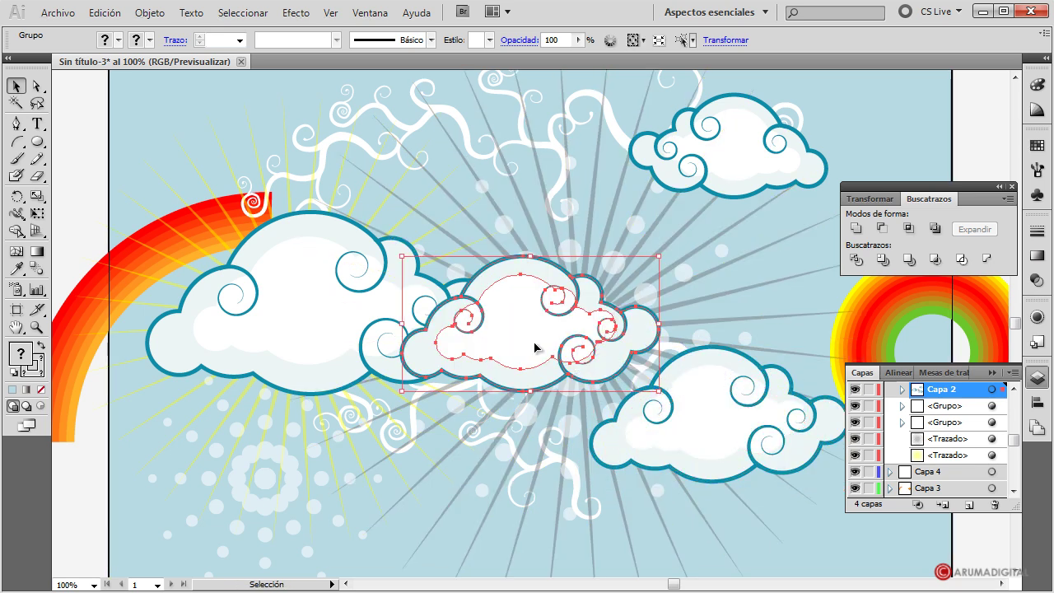
pyautogui.moveTo(529, 424); pyautogui.dragTo(476, 452)
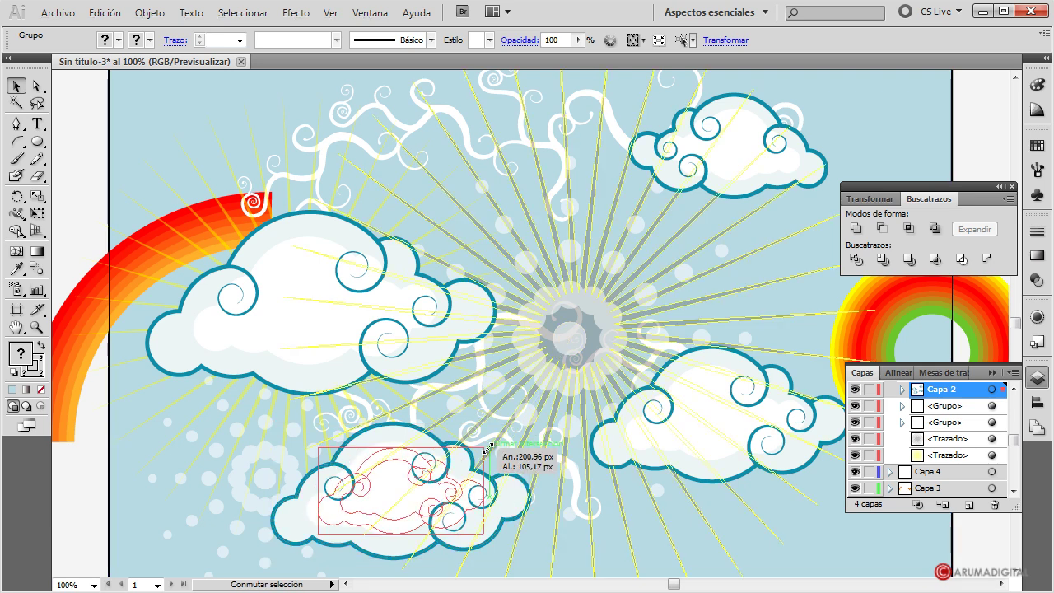
pyautogui.click(986, 153)
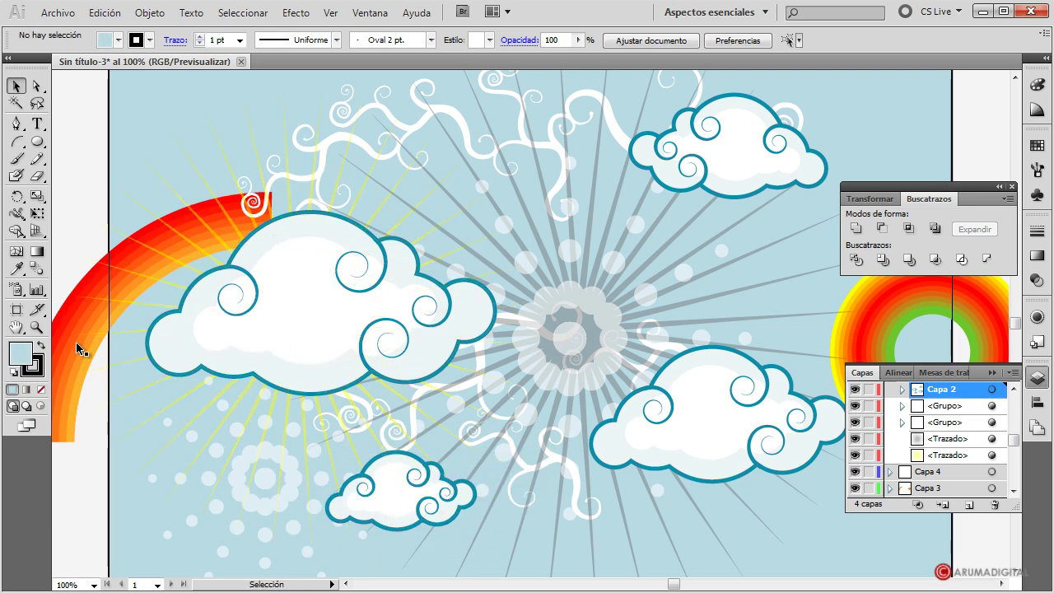
pyautogui.click(60, 396)
pyautogui.moveTo(90, 390); pyautogui.dragTo(372, 320)
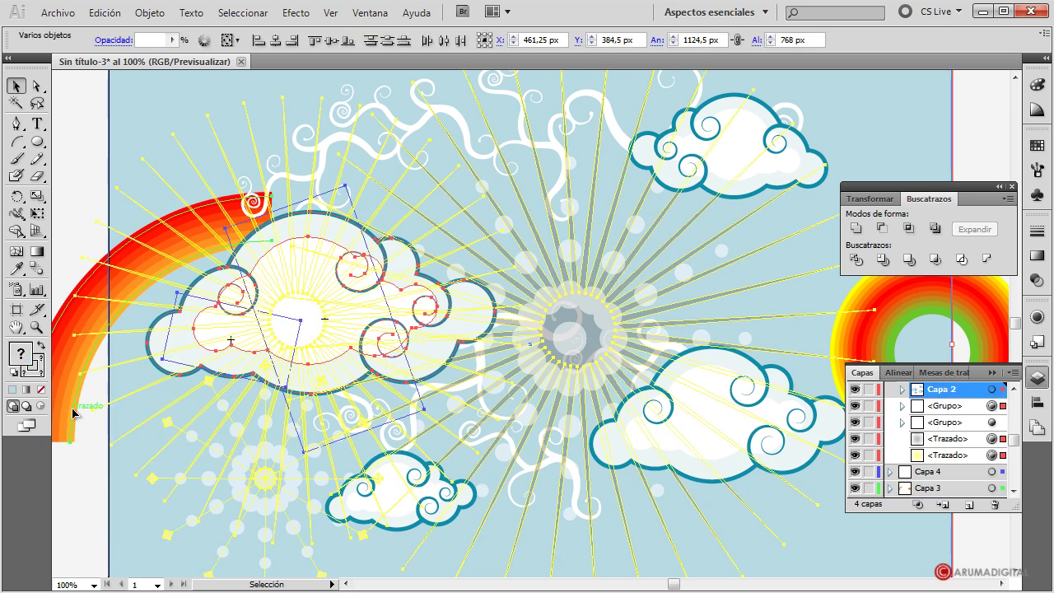
pyautogui.click(70, 461)
# Move the rainbow blend up to the top centre of the sky.
pyautogui.click(70, 426)
pyautogui.moveTo(71, 426); pyautogui.dragTo(399, 274)
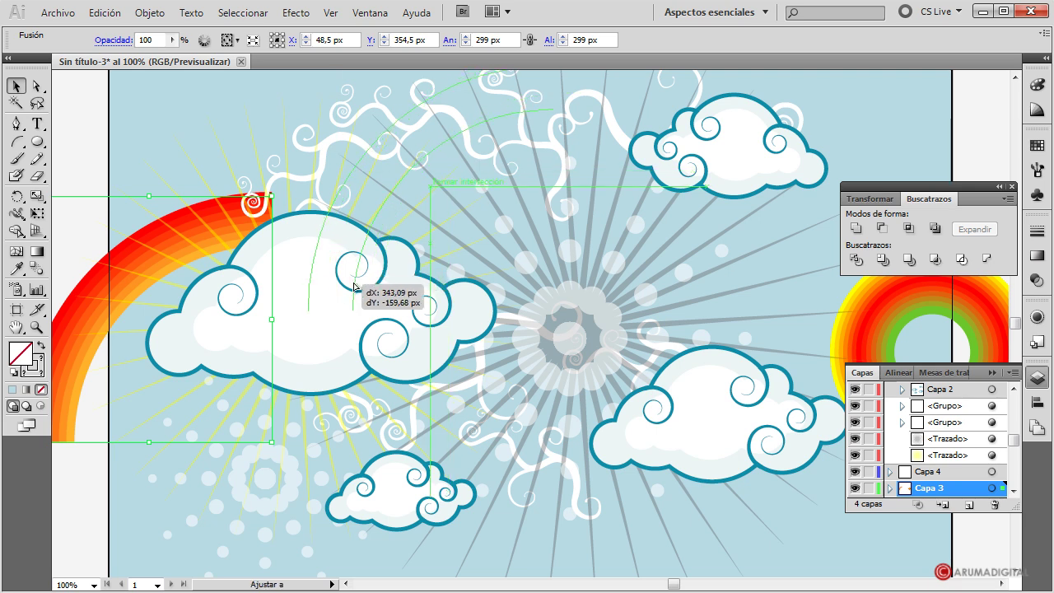
pyautogui.moveTo(376, 274); pyautogui.dragTo(345, 289)
pyautogui.press('a')
pyautogui.click(482, 120)
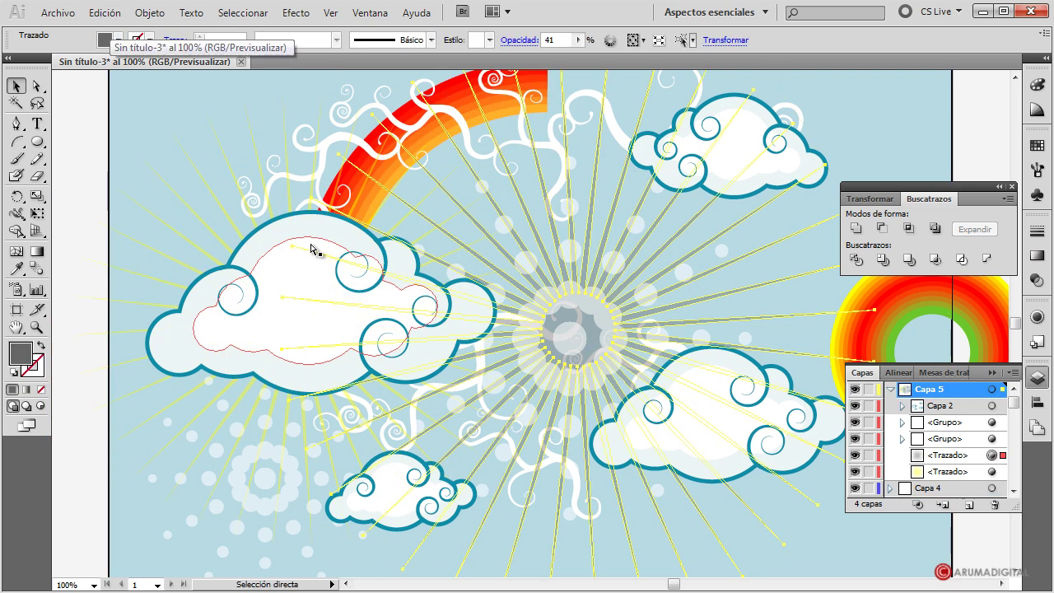
pyautogui.press('v')
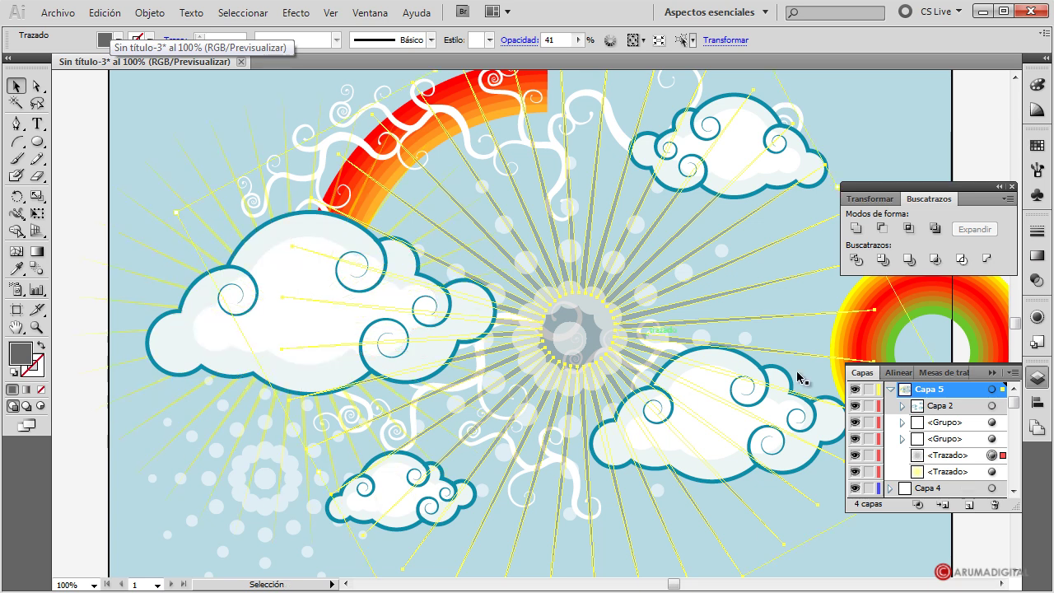
pyautogui.click(393, 171)
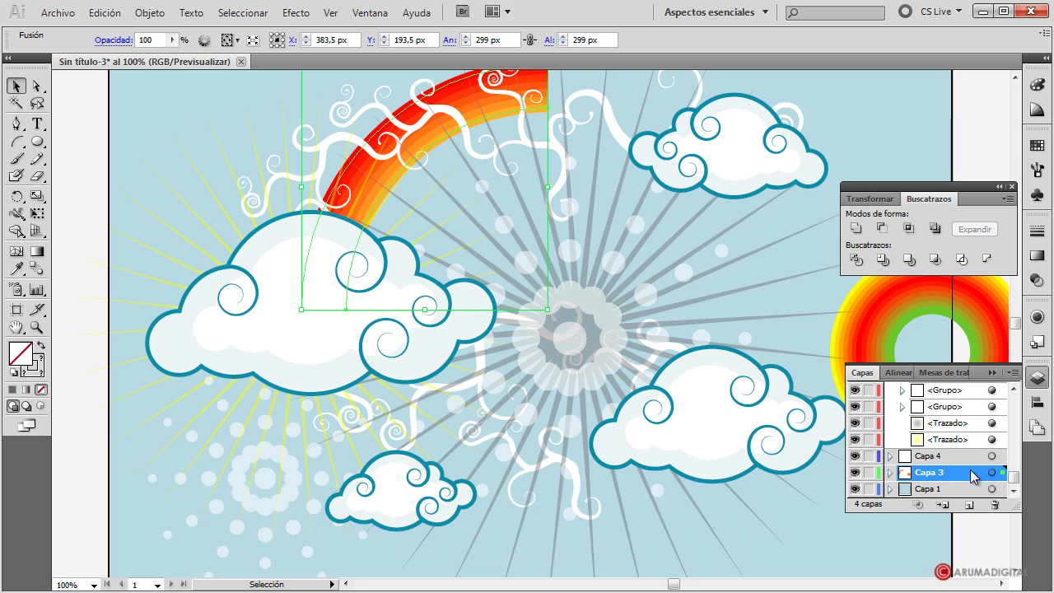
# In the Layers panel, move the rainbow layer Capa 3 above Capa 4.
pyautogui.moveTo(1014, 452); pyautogui.dragTo(1029, 405)
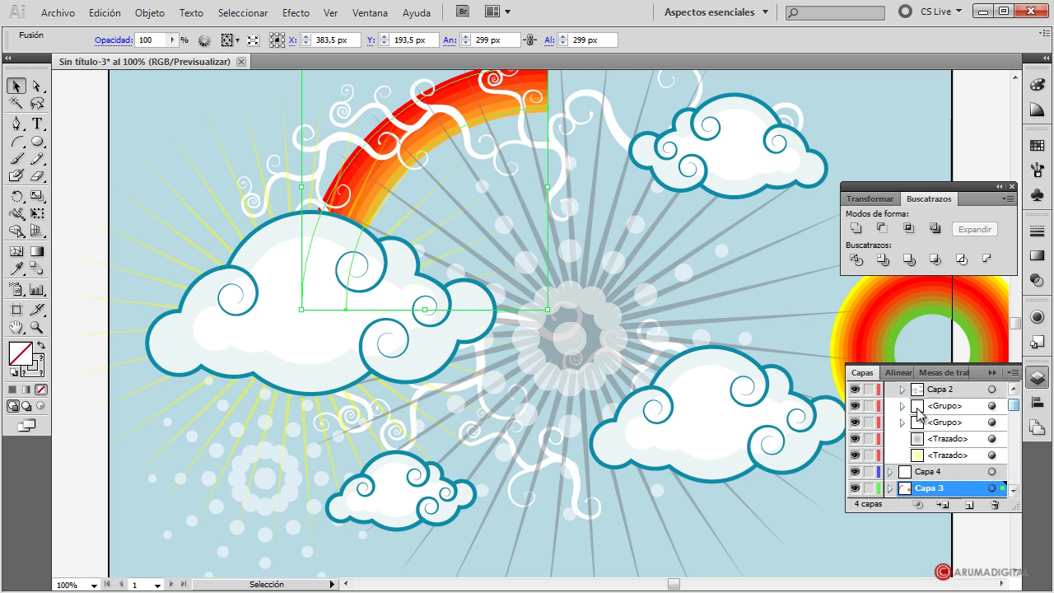
pyautogui.moveTo(956, 490); pyautogui.dragTo(936, 391)
pyautogui.moveTo(1021, 416)
pyautogui.mouseDown()
pyautogui.moveTo(1014, 476)
pyautogui.moveTo(1021, 409)
pyautogui.mouseUp()
pyautogui.click(890, 390)
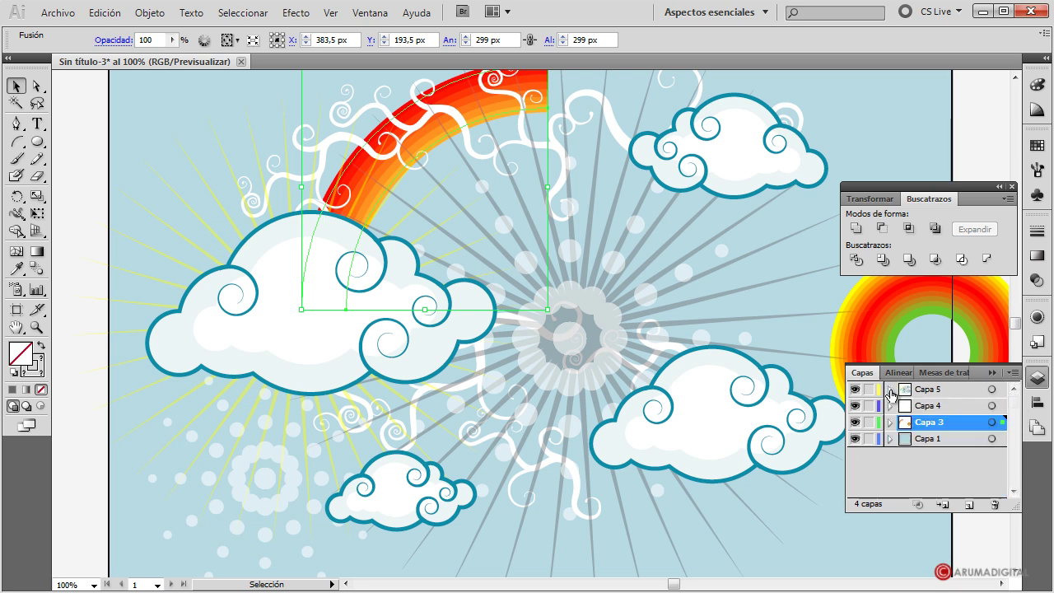
pyautogui.click(855, 422)
pyautogui.click(855, 422)
pyautogui.moveTo(943, 430); pyautogui.dragTo(945, 409)
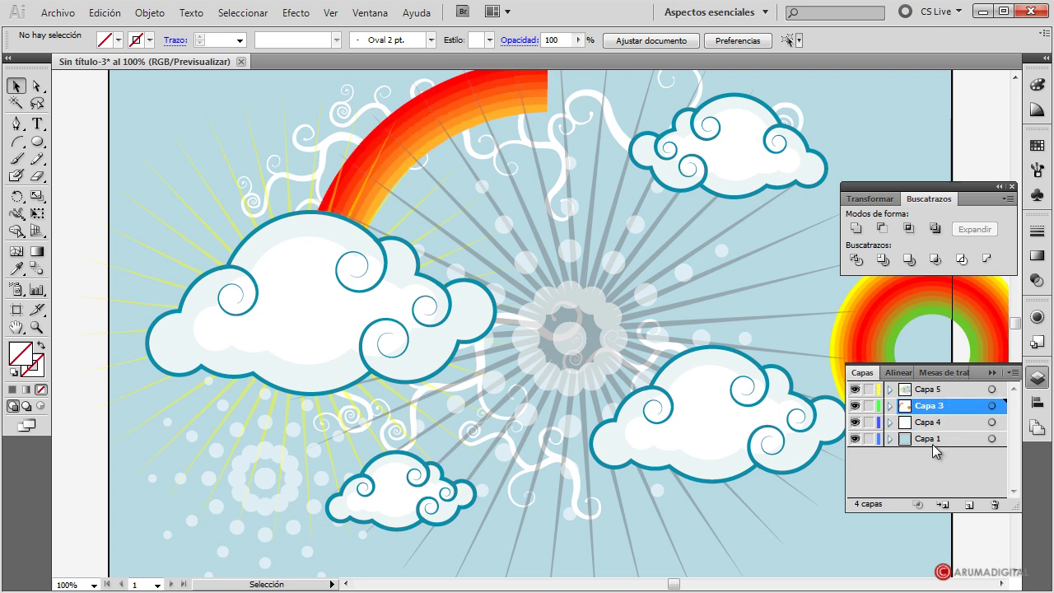
# Move the rainbow to the left edge and rotate it counter-clockwise, undoing an accidental background move.
pyautogui.click(427, 141)
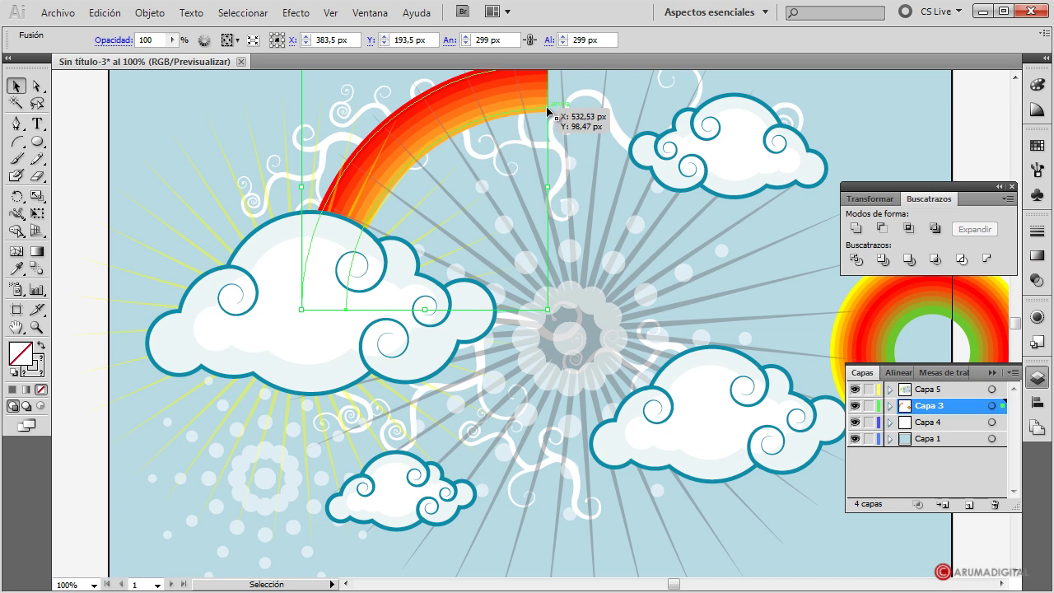
pyautogui.moveTo(427, 140); pyautogui.dragTo(174, 209)
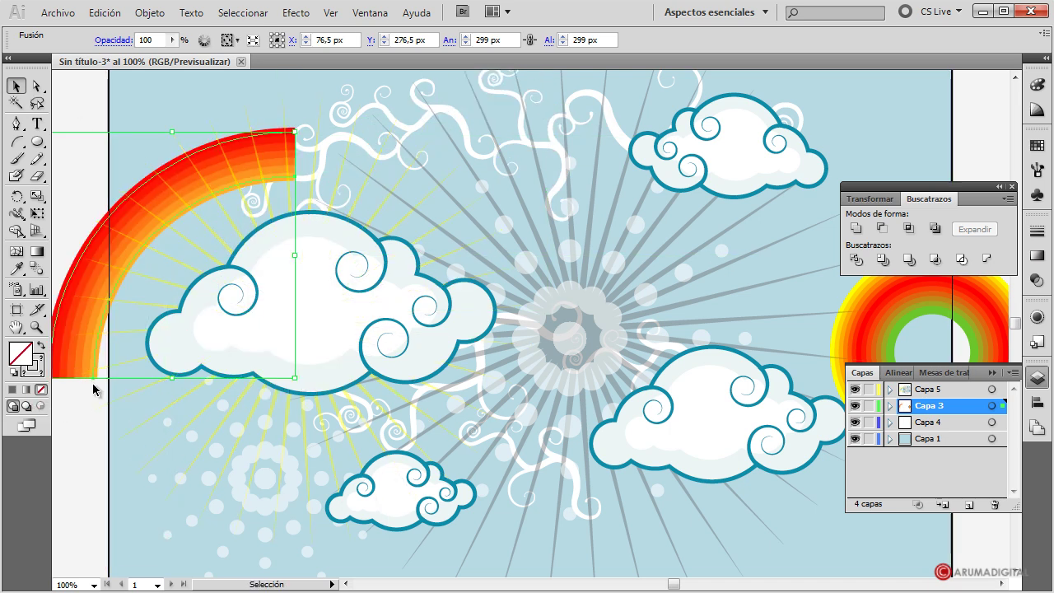
pyautogui.click(75, 393)
pyautogui.click(78, 363)
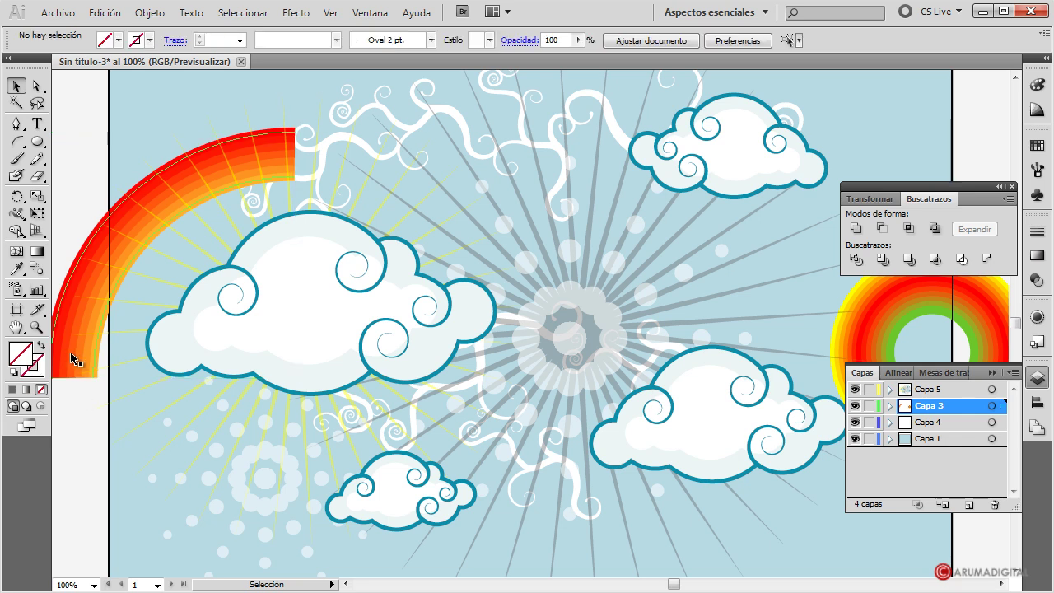
pyautogui.moveTo(302, 385); pyautogui.dragTo(134, 267)
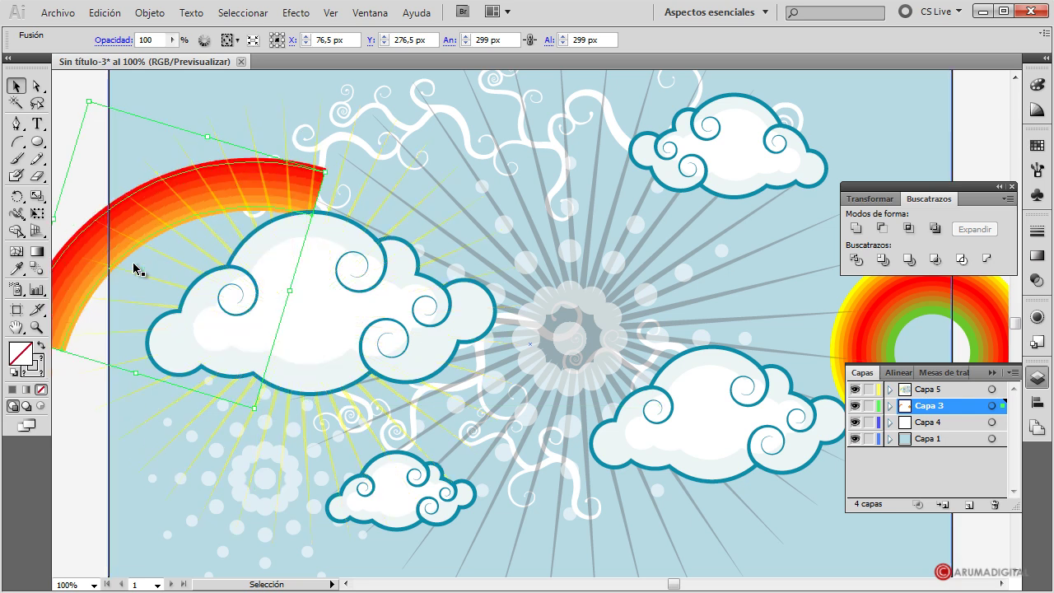
pyautogui.moveTo(140, 223); pyautogui.dragTo(196, 274)
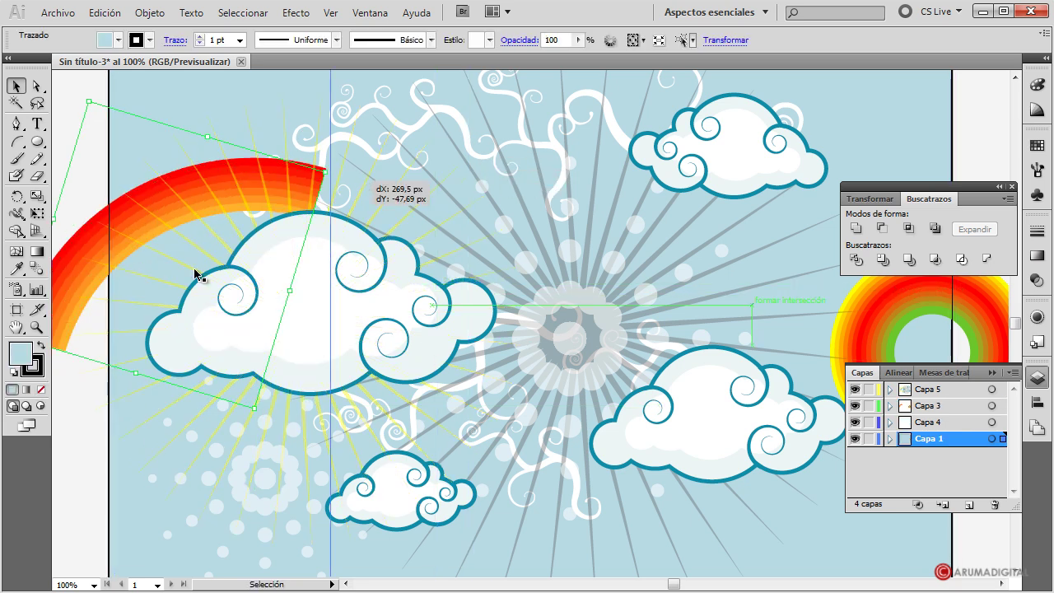
pyautogui.click(105, 12)
pyautogui.click(124, 28)
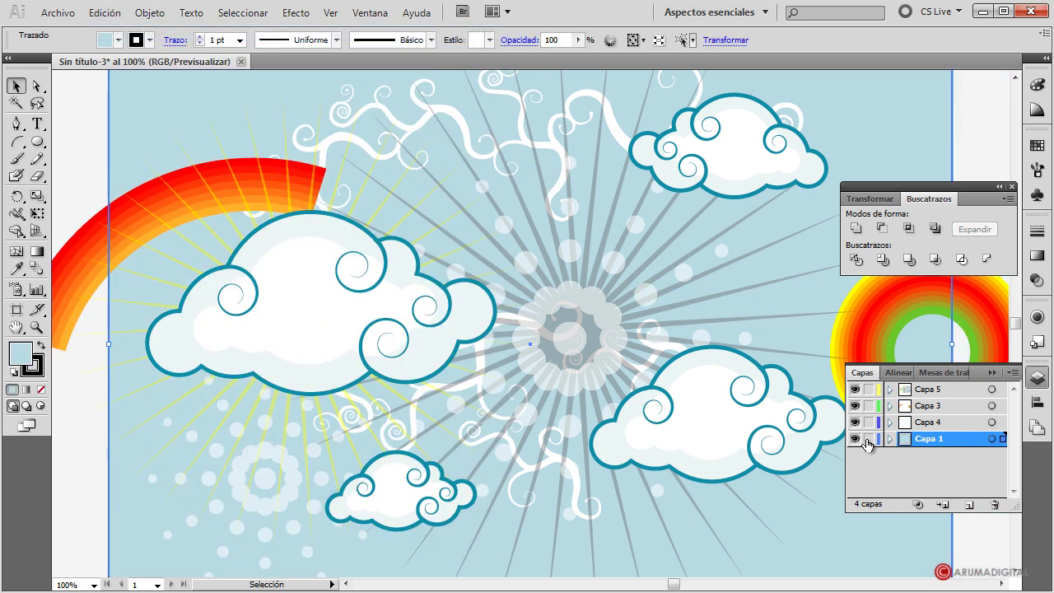
# Lock background layer Capa 1, slide the rainbow across the top, and overlap its end with the top cloud.
pyautogui.click(868, 439)
pyautogui.moveTo(69, 314)
pyautogui.mouseDown()
pyautogui.moveTo(400, 255)
pyautogui.moveTo(361, 241)
pyautogui.mouseUp()
pyautogui.click(706, 137)
pyautogui.moveTo(734, 160); pyautogui.dragTo(674, 140)
# Resize the ring rainbow and enlarge the ring sun at the upper right.
pyautogui.click(913, 123)
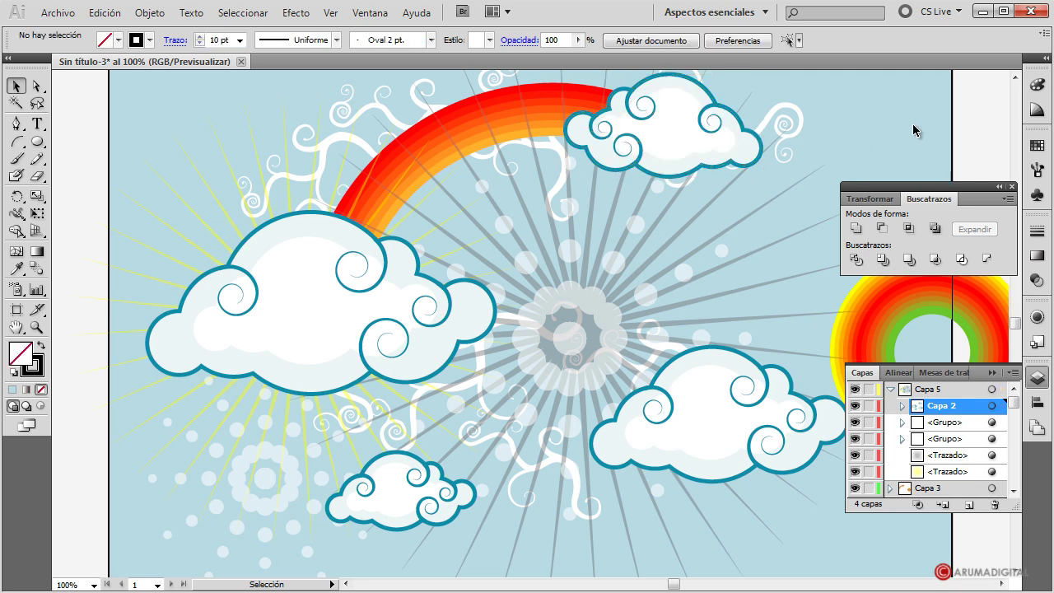
pyautogui.moveTo(901, 312)
pyautogui.mouseDown()
pyautogui.moveTo(164, 368)
pyautogui.moveTo(269, 429)
pyautogui.mouseUp()
pyautogui.moveTo(397, 373)
pyautogui.mouseDown()
pyautogui.moveTo(334, 435)
pyautogui.moveTo(507, 522)
pyautogui.moveTo(536, 320)
pyautogui.moveTo(747, 262)
pyautogui.moveTo(834, 257)
pyautogui.mouseUp()
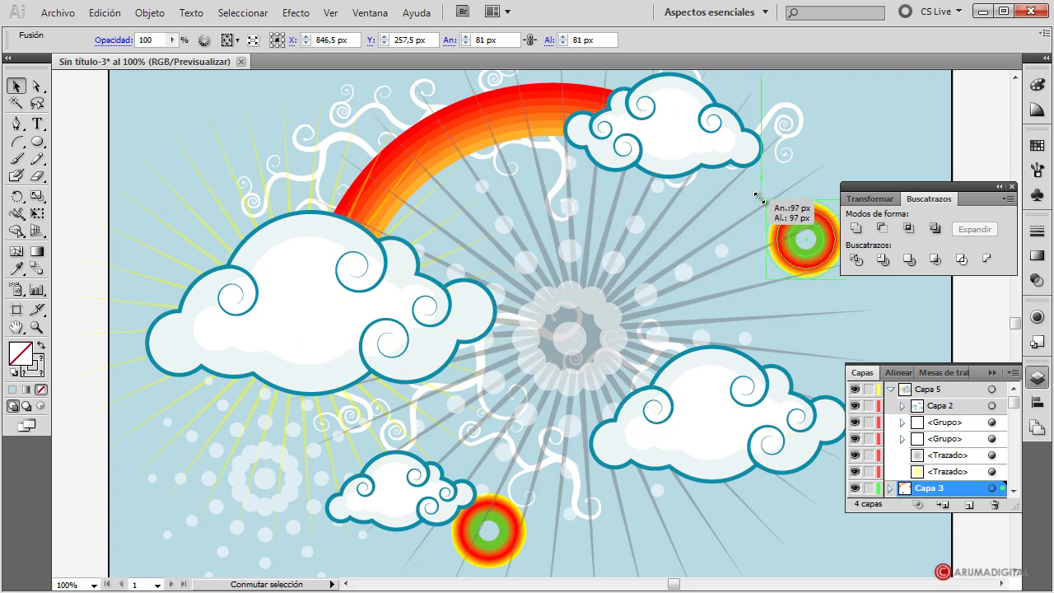
pyautogui.moveTo(772, 203); pyautogui.dragTo(750, 184)
pyautogui.click(970, 126)
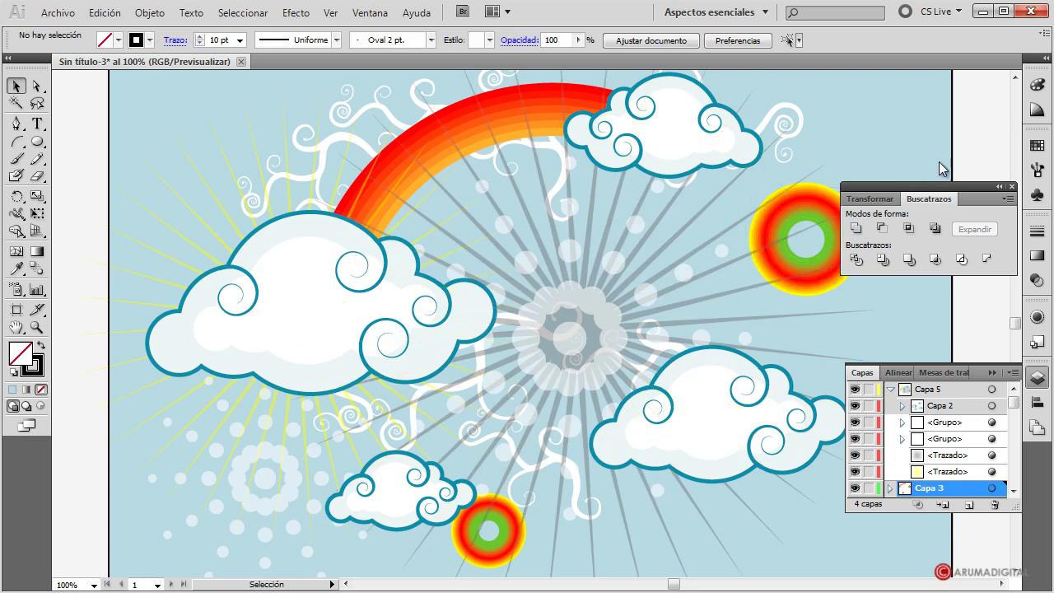
# Alt-drag a copy of the ring sun to the upper left and shrink it to about 77 px.
pyautogui.click(808, 288)
pyautogui.press('a')
pyautogui.moveTo(833, 228)
pyautogui.mouseDown()
pyautogui.moveTo(563, 313)
pyautogui.moveTo(237, 161)
pyautogui.mouseUp()
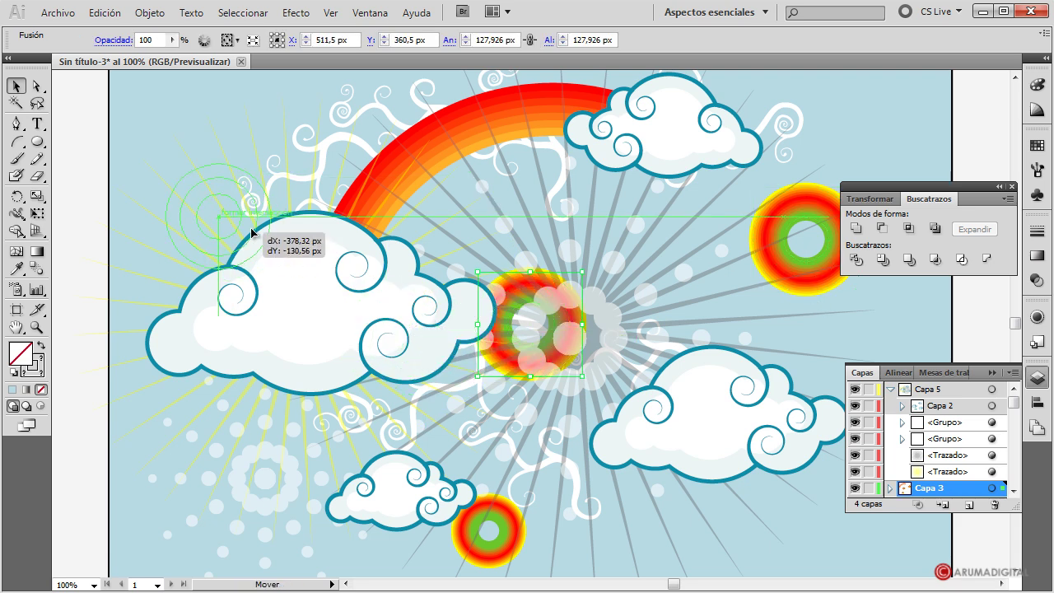
pyautogui.moveTo(147, 84); pyautogui.dragTo(168, 106)
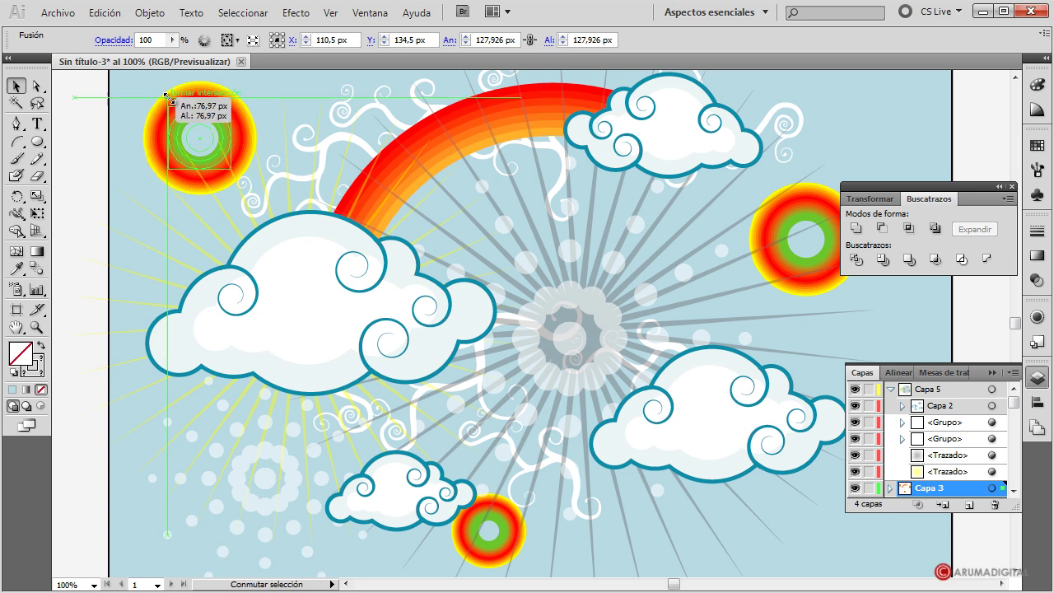
pyautogui.click(93, 317)
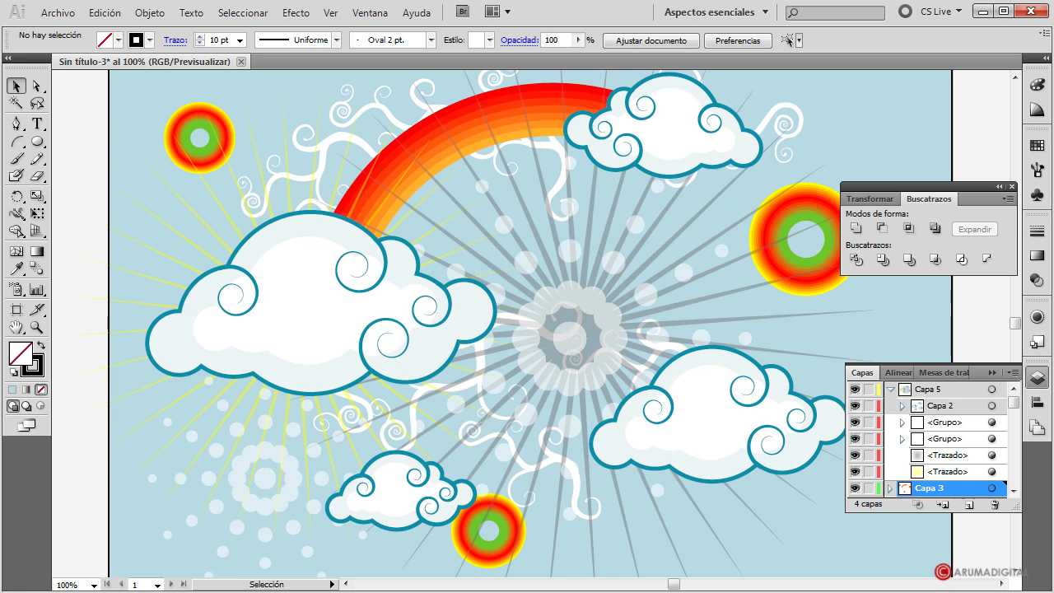
pyautogui.click(505, 519)
# Place a second rainbow arc across the centre and set the sunburst fill to yellow.
pyautogui.moveTo(449, 167); pyautogui.dragTo(675, 400)
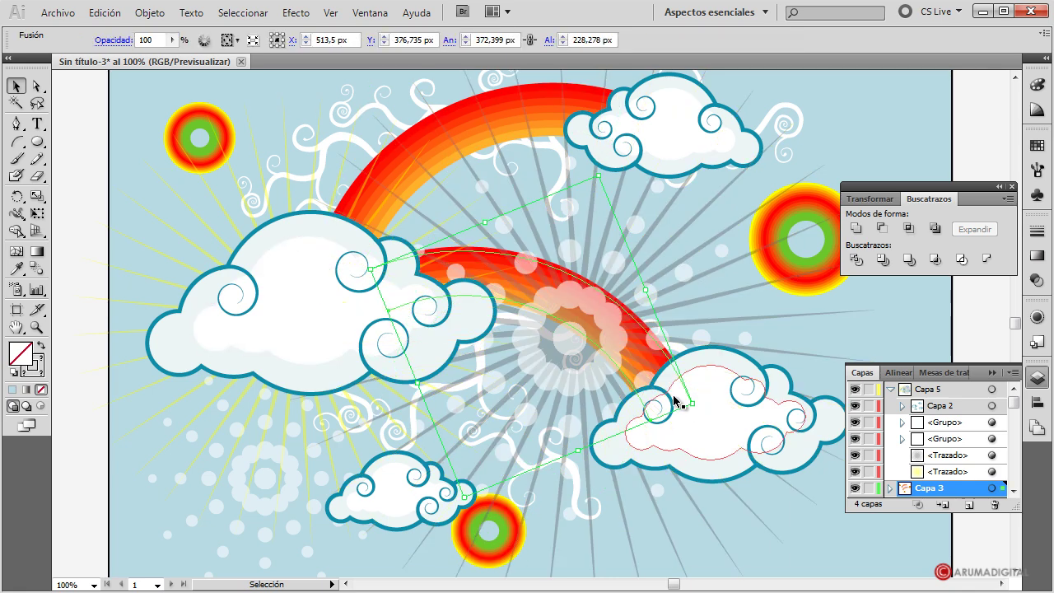
pyautogui.doubleClick(511, 273)
pyautogui.press('Escape')
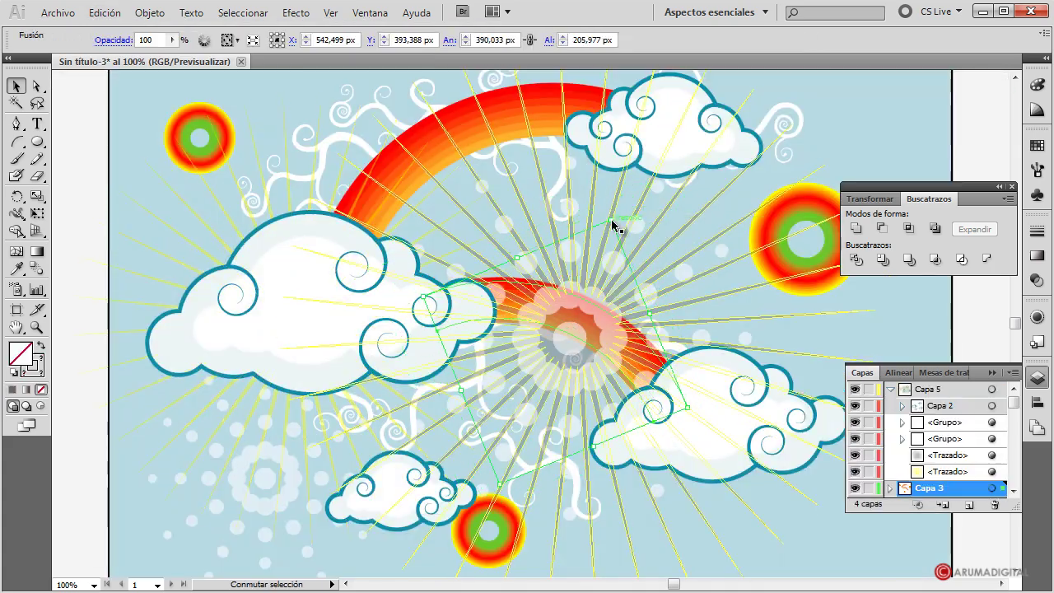
pyautogui.click(505, 288)
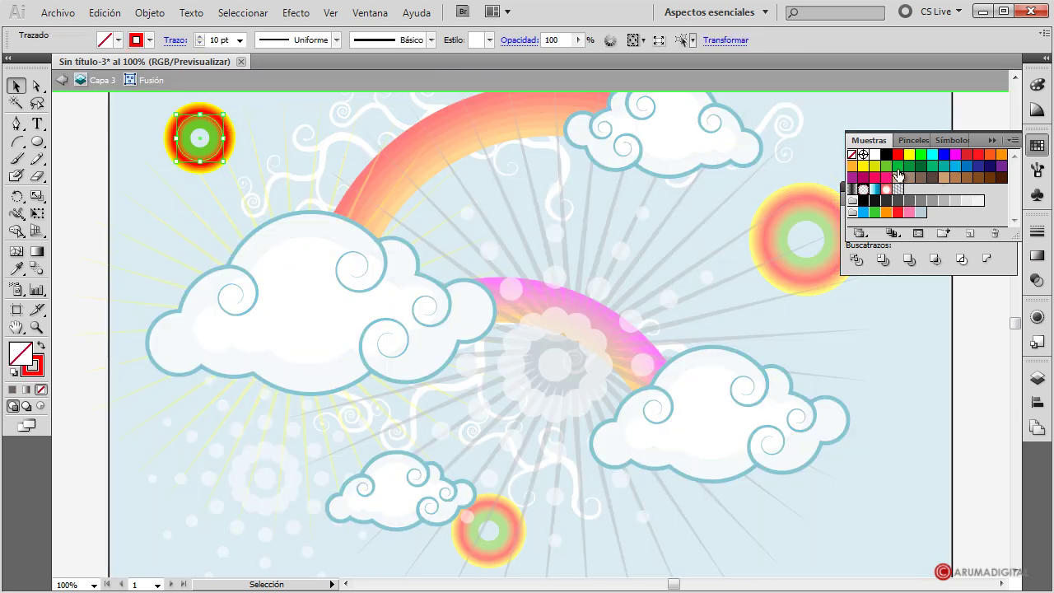
pyautogui.click(863, 165)
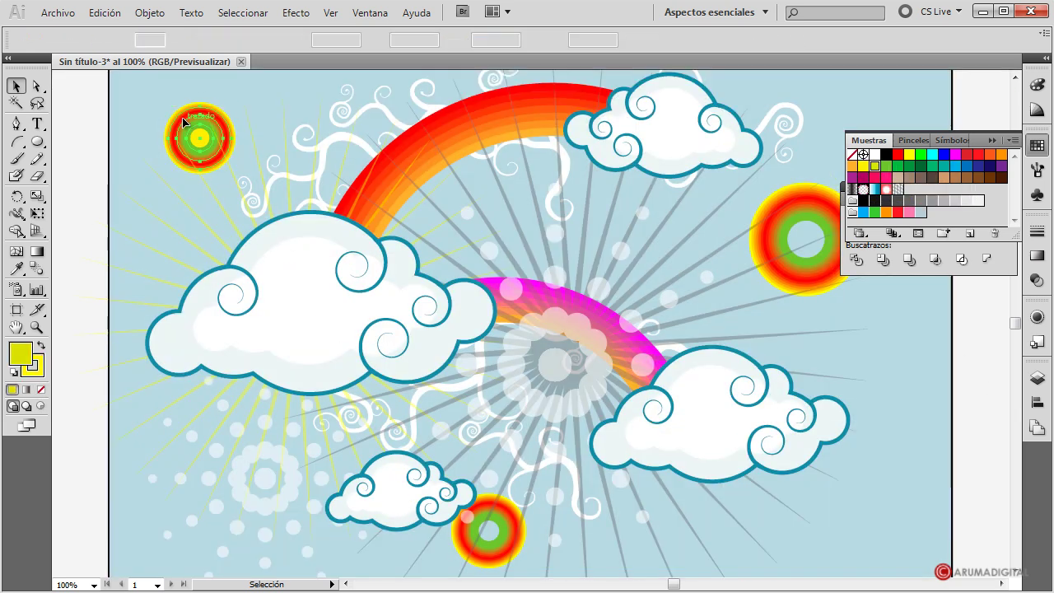
# Recolour the upper-left ring sun's circles, removing its yellow centre to leave a hollow ring.
pyautogui.click(235, 140)
pyautogui.doubleClick(216, 109)
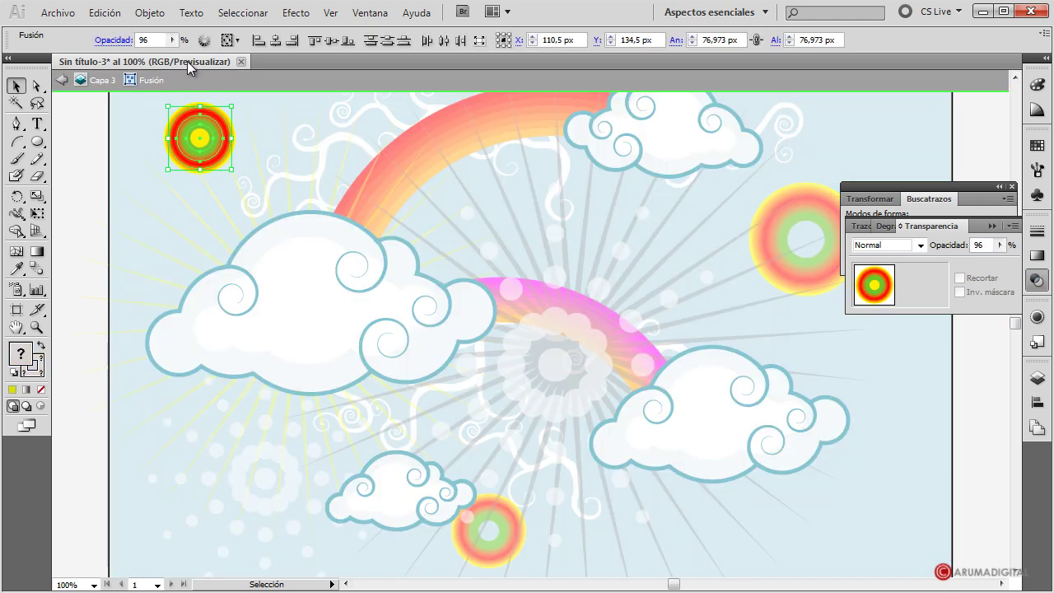
pyautogui.click(150, 12)
pyautogui.click(462, 463)
pyautogui.click(626, 284)
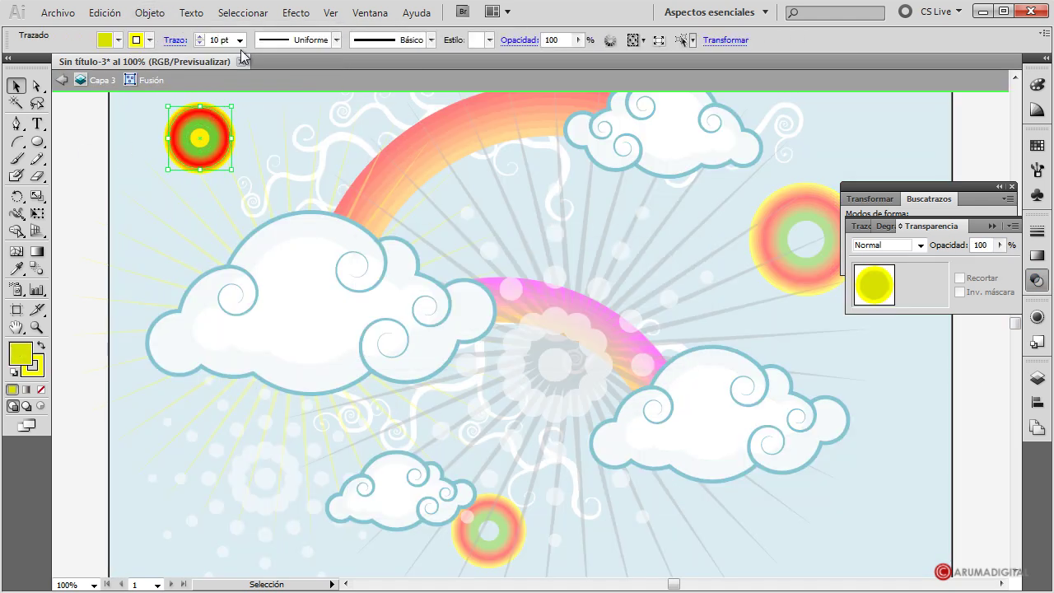
pyautogui.click(216, 124)
pyautogui.click(160, 159)
pyautogui.click(171, 138)
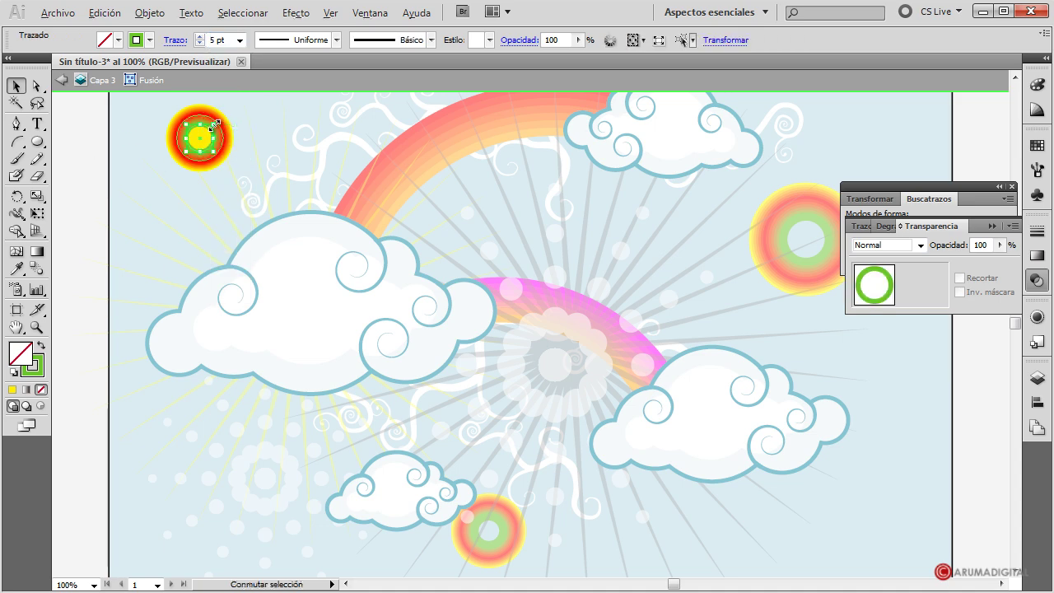
pyautogui.click(102, 230)
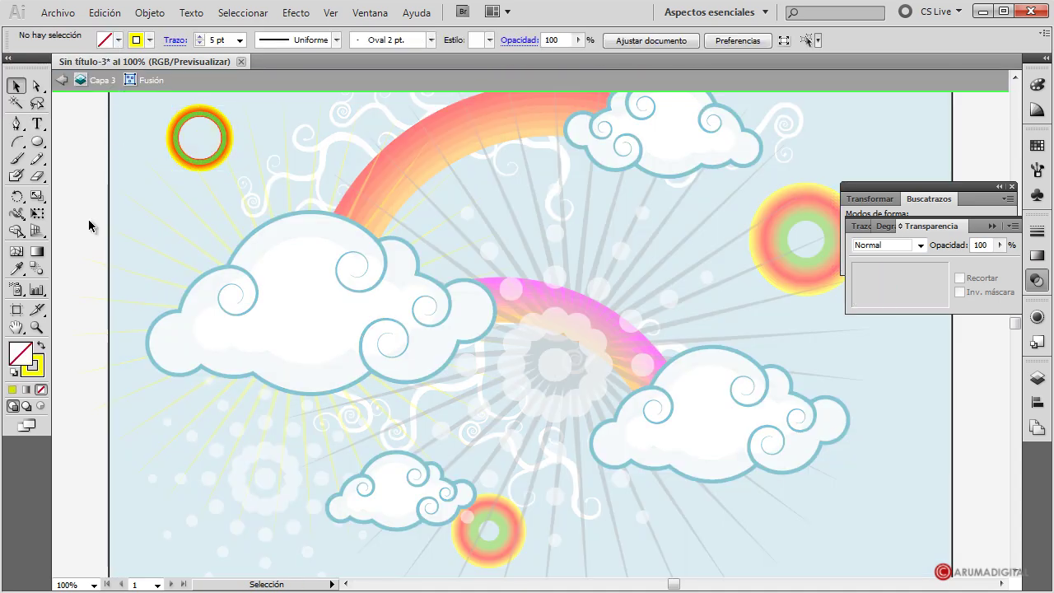
pyautogui.doubleClick(89, 225)
# Enlarge the inner green circle of the large right ring sun.
pyautogui.click(188, 120)
pyautogui.doubleClick(188, 120)
pyautogui.doubleClick(790, 247)
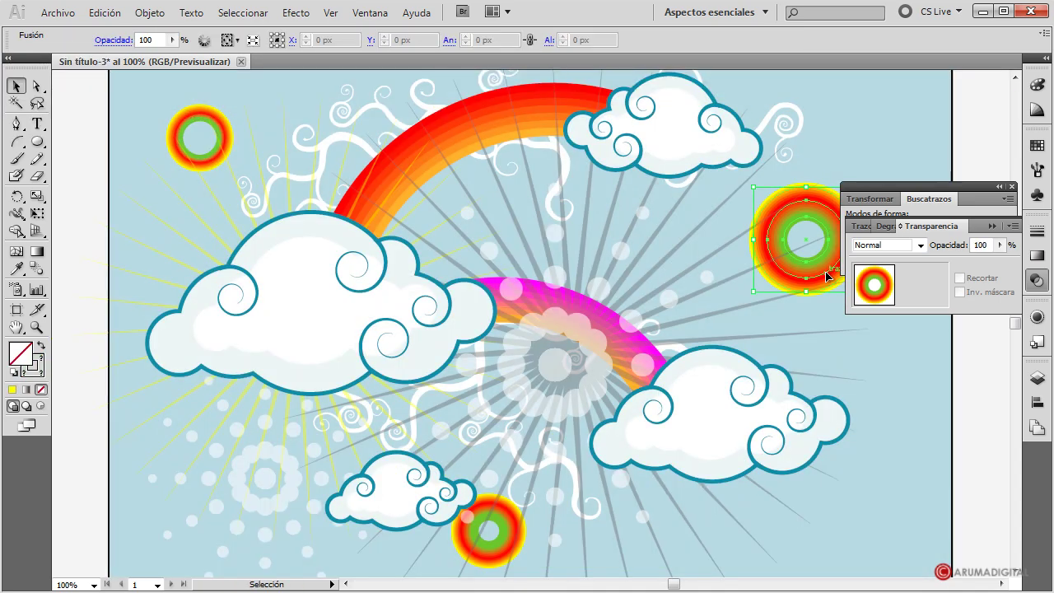
pyautogui.doubleClick(769, 278)
pyautogui.moveTo(779, 268); pyautogui.dragTo(772, 268)
pyautogui.press('Escape')
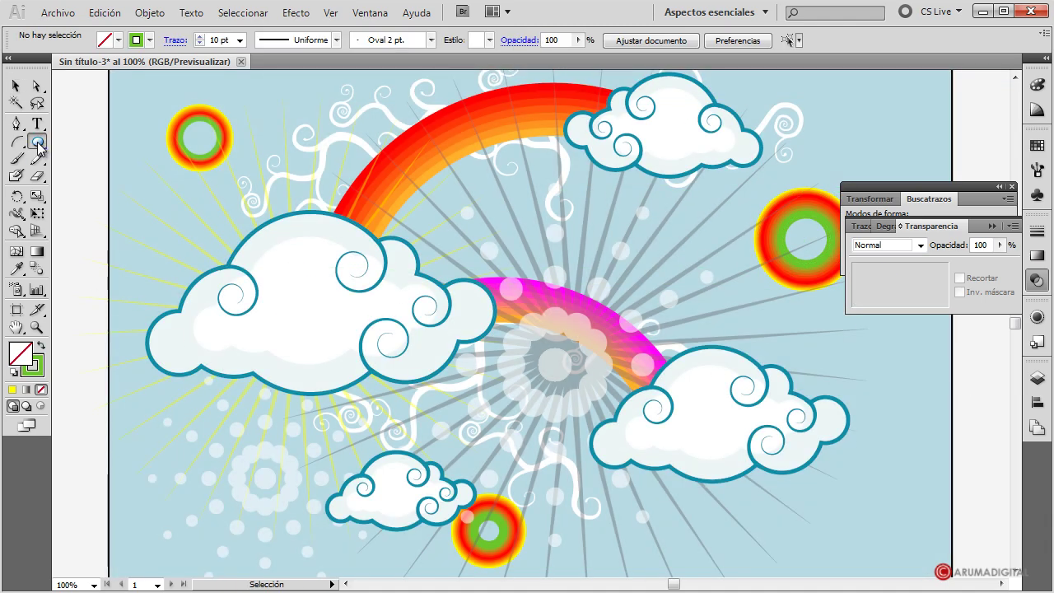
# Draw a small green circle and paste it onto a new layer for the dots.
pyautogui.moveTo(144, 232); pyautogui.dragTo(165, 251)
pyautogui.click(118, 39)
pyautogui.click(19, 66)
pyautogui.click(105, 13)
pyautogui.click(125, 73)
pyautogui.click(1037, 377)
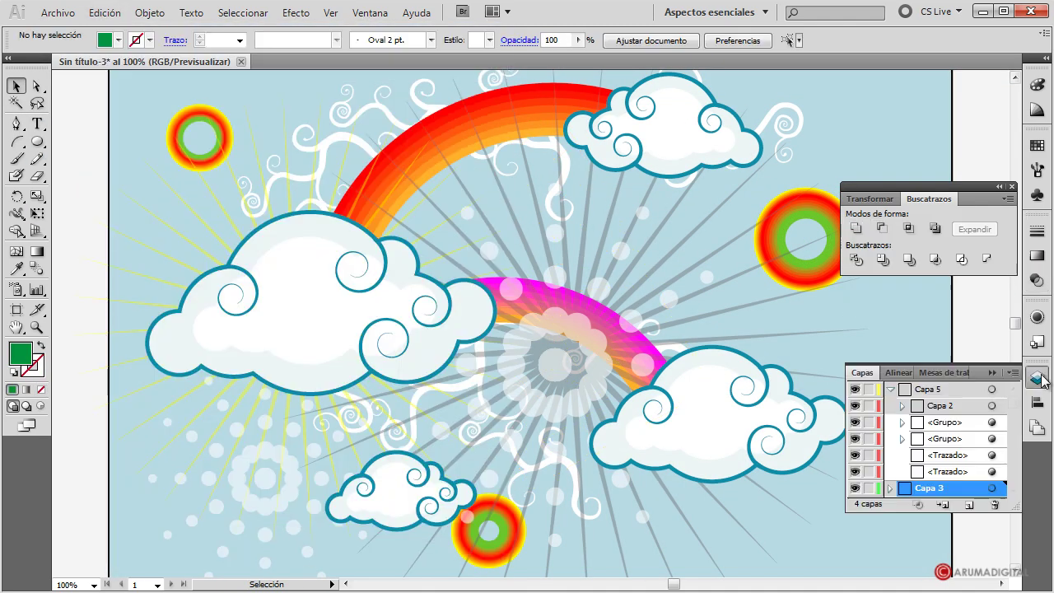
pyautogui.click(968, 504)
pyautogui.click(105, 12)
# Turn the green circle into a new Scatter Brush with default settings.
pyautogui.click(121, 116)
pyautogui.click(1037, 169)
pyautogui.click(970, 234)
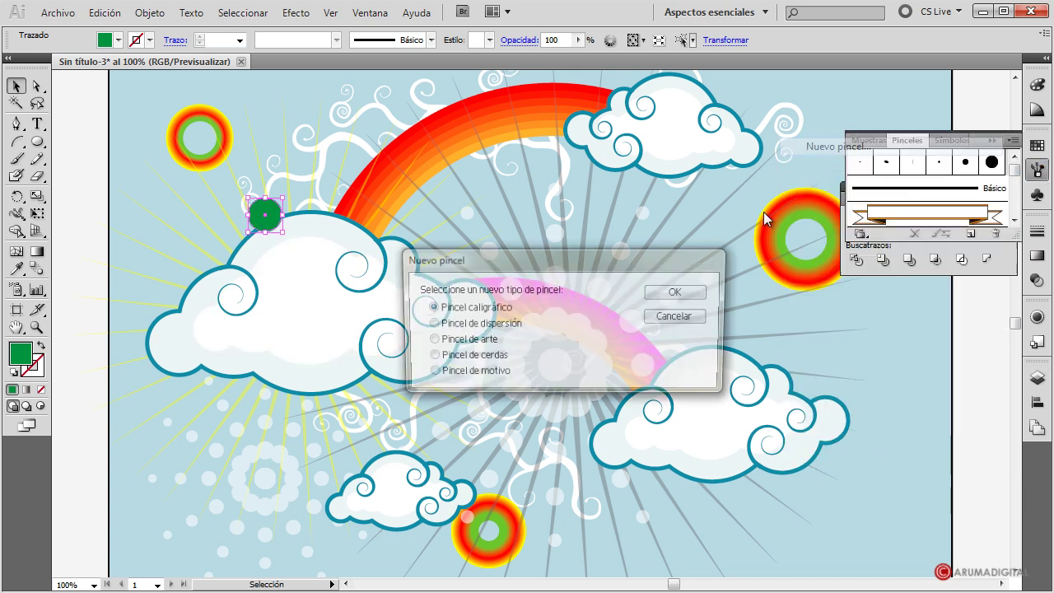
pyautogui.click(384, 299)
pyautogui.click(673, 291)
pyautogui.click(766, 189)
# Colour the circle magenta, delete it, and paint a dot trail over the left cloud.
pyautogui.click(117, 39)
pyautogui.click(92, 60)
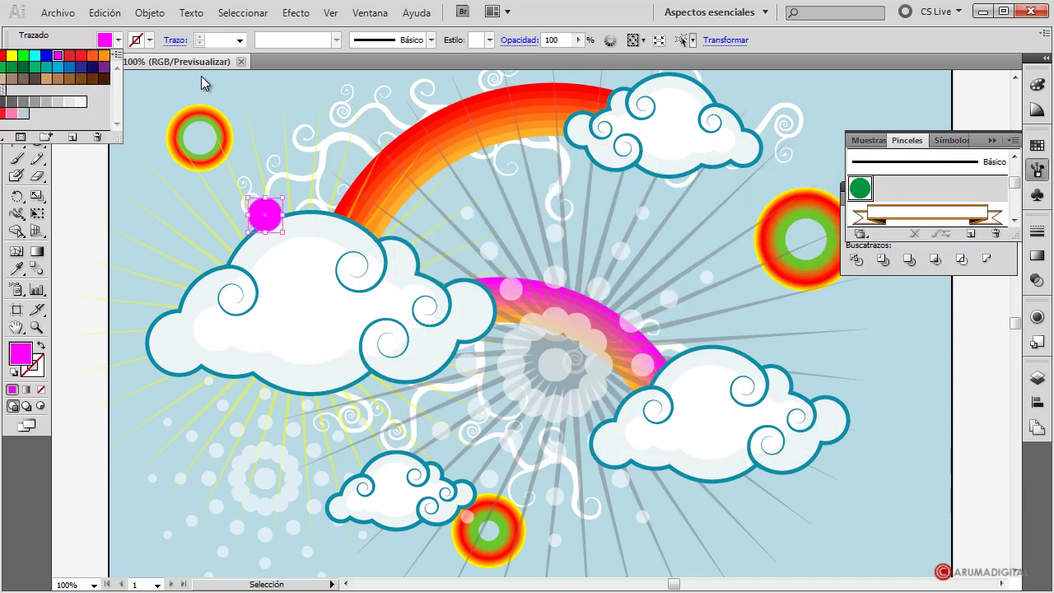
pyautogui.press('Delete')
pyautogui.press('b')
pyautogui.moveTo(165, 204); pyautogui.dragTo(387, 274)
# Set the scatter brush to random size 10–48%, random spacing up to 230%, and random scatter.
pyautogui.doubleClick(860, 189)
pyautogui.click(640, 214)
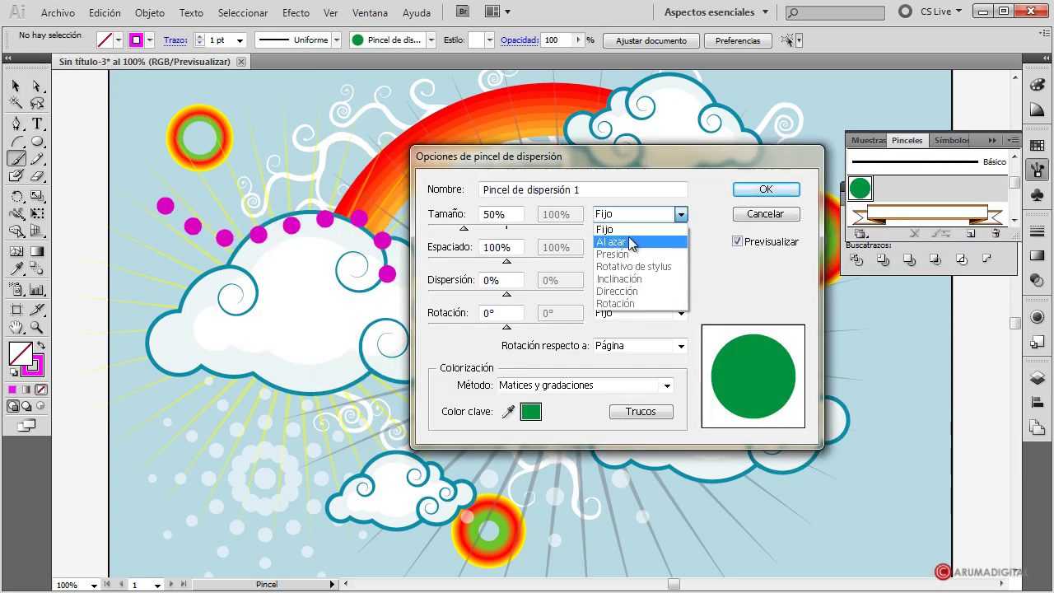
pyautogui.click(631, 242)
pyautogui.moveTo(506, 227); pyautogui.dragTo(437, 228)
pyautogui.moveTo(640, 247); pyautogui.dragTo(631, 275)
pyautogui.moveTo(506, 261)
pyautogui.mouseDown()
pyautogui.moveTo(438, 264)
pyautogui.moveTo(543, 262)
pyautogui.mouseUp()
pyautogui.click(640, 280)
pyautogui.click(631, 308)
pyautogui.moveTo(506, 294); pyautogui.dragTo(445, 294)
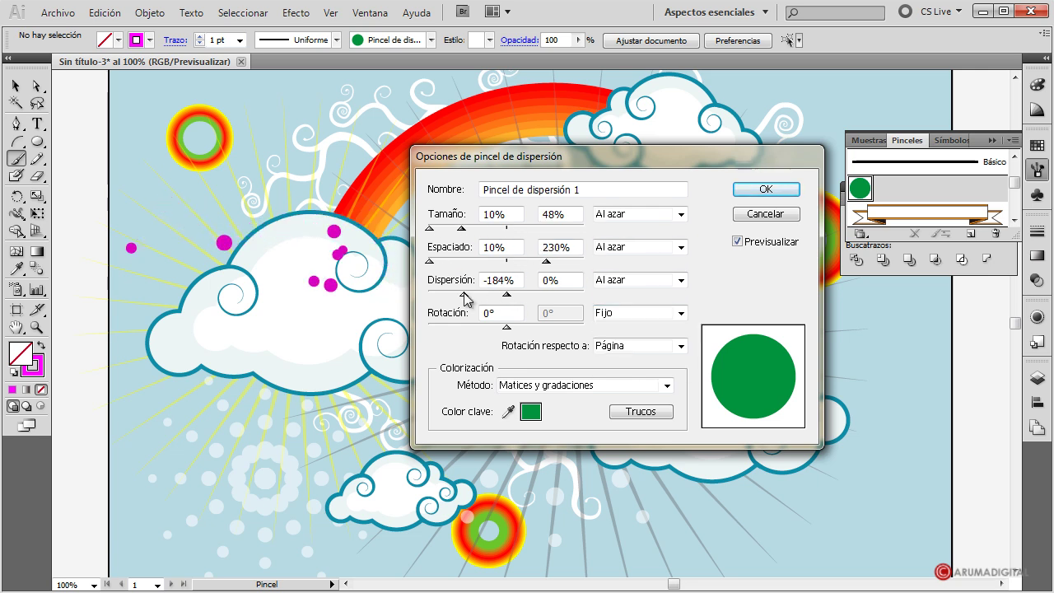
pyautogui.moveTo(494, 155); pyautogui.dragTo(582, 202)
pyautogui.click(860, 240)
# Move the magenta dot stroke toward the centre and paint a long dot trail across the sky.
pyautogui.keyDown('ctrl'); pyautogui.click(278, 281); pyautogui.keyUp('ctrl')
pyautogui.moveTo(278, 281); pyautogui.dragTo(547, 292)
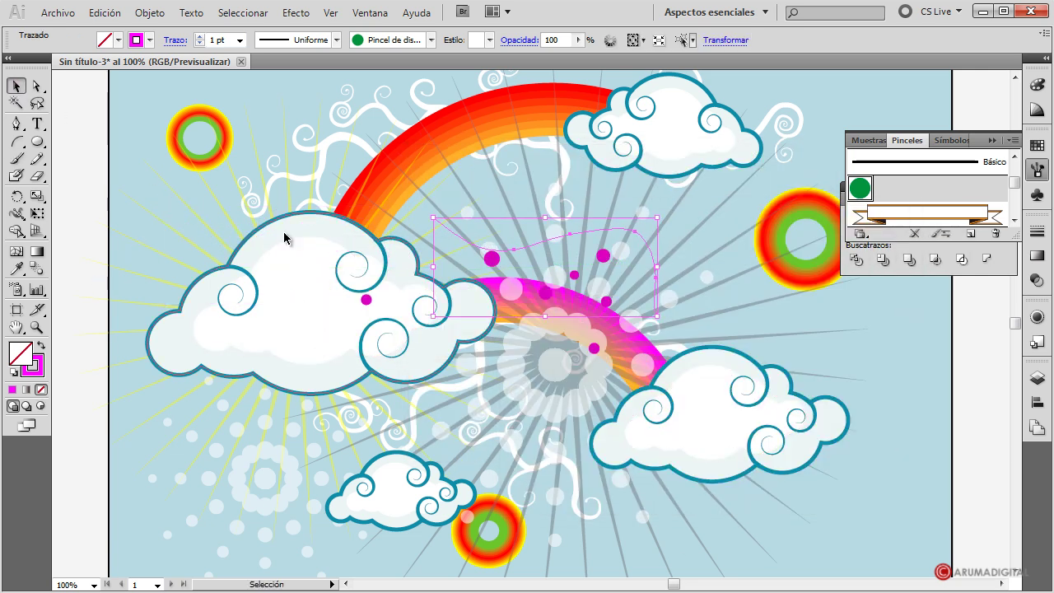
pyautogui.moveTo(285, 235); pyautogui.dragTo(685, 384)
pyautogui.hotkey('ctrl', 'd')
pyautogui.press('b')
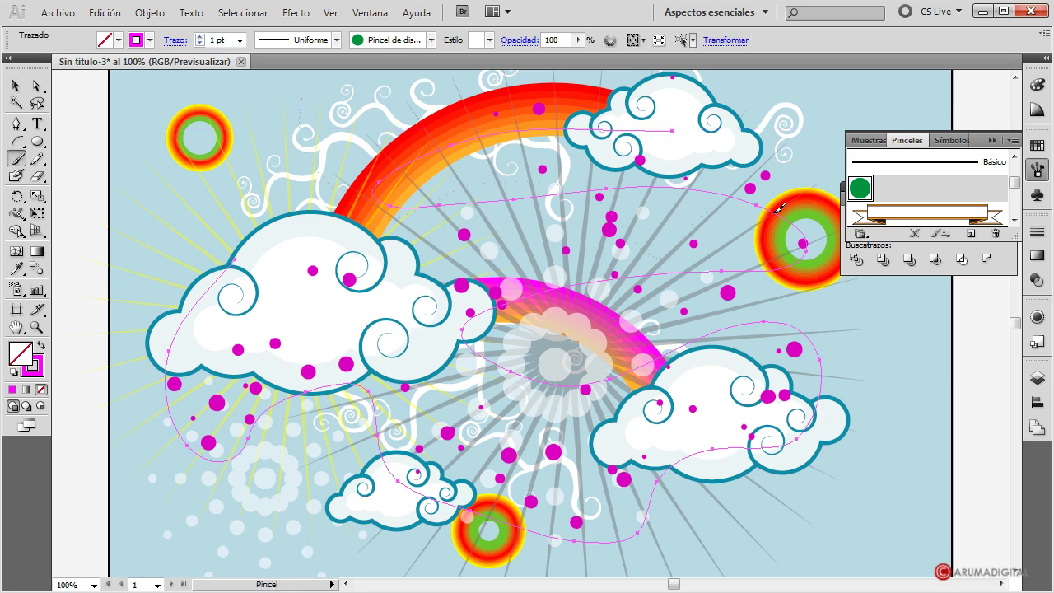
# Confirm the crimson swatch colour for the dots and select the latest dot stroke.
pyautogui.click(149, 39)
pyautogui.doubleClick(21, 79)
pyautogui.press('Return')
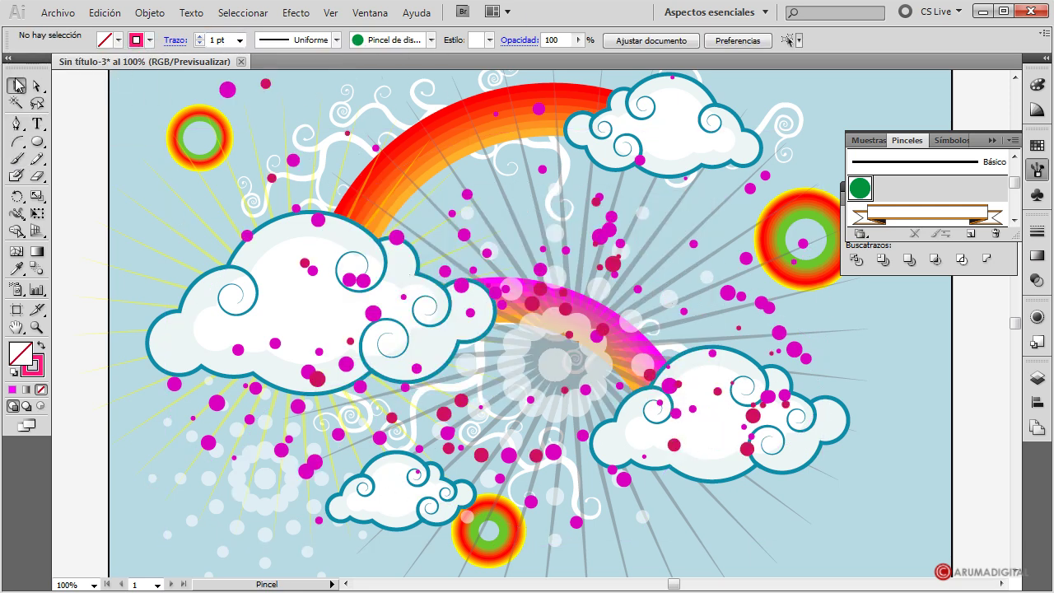
pyautogui.press('v')
pyautogui.click(452, 203)
# Recolour the latest dot stroke green at 40% opacity, then deselect everything.
pyautogui.click(149, 40)
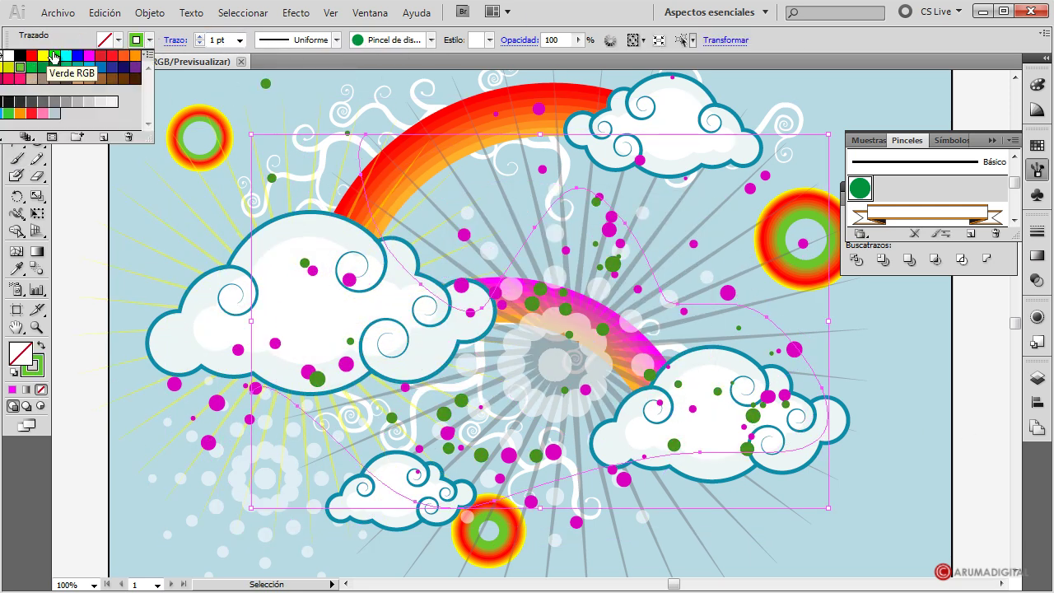
pyautogui.click(43, 64)
pyautogui.hotkey('ctrl', 'shift', 'a')
pyautogui.click(616, 233)
pyautogui.click(1037, 280)
pyautogui.write('40')
pyautogui.press('Return')
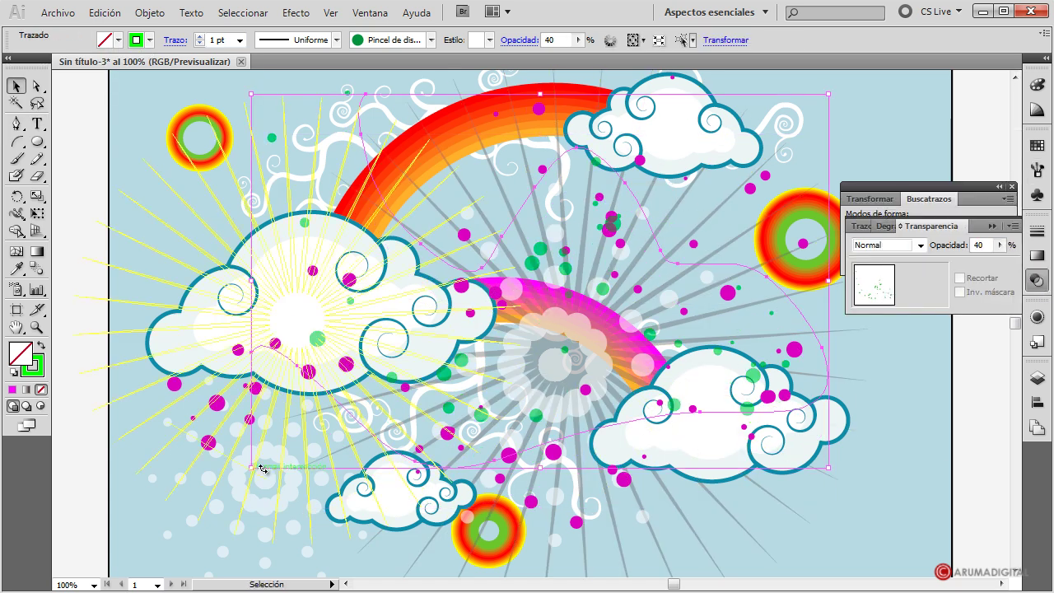
pyautogui.hotkey('ctrl', 'shift', 'a')
pyautogui.click(1037, 281)
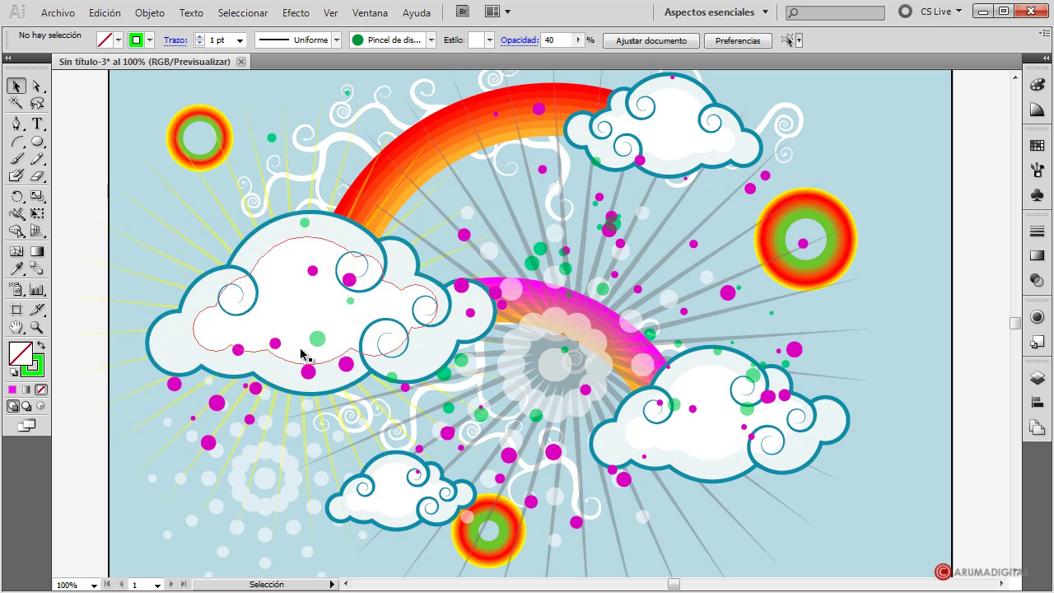
pyautogui.click(580, 509)
pyautogui.hotkey('ctrl', 'shift', 'a')
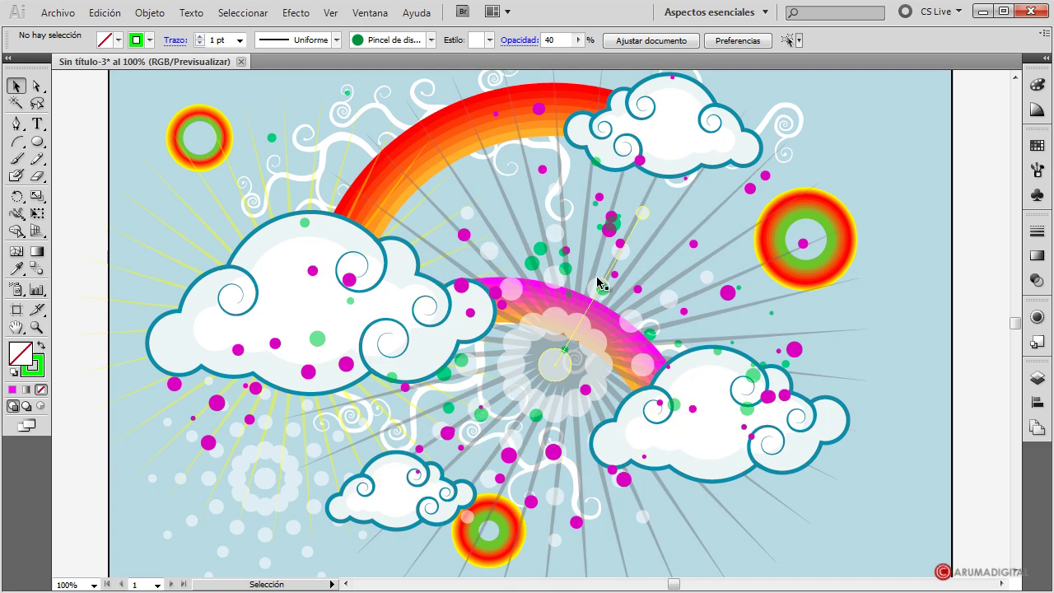